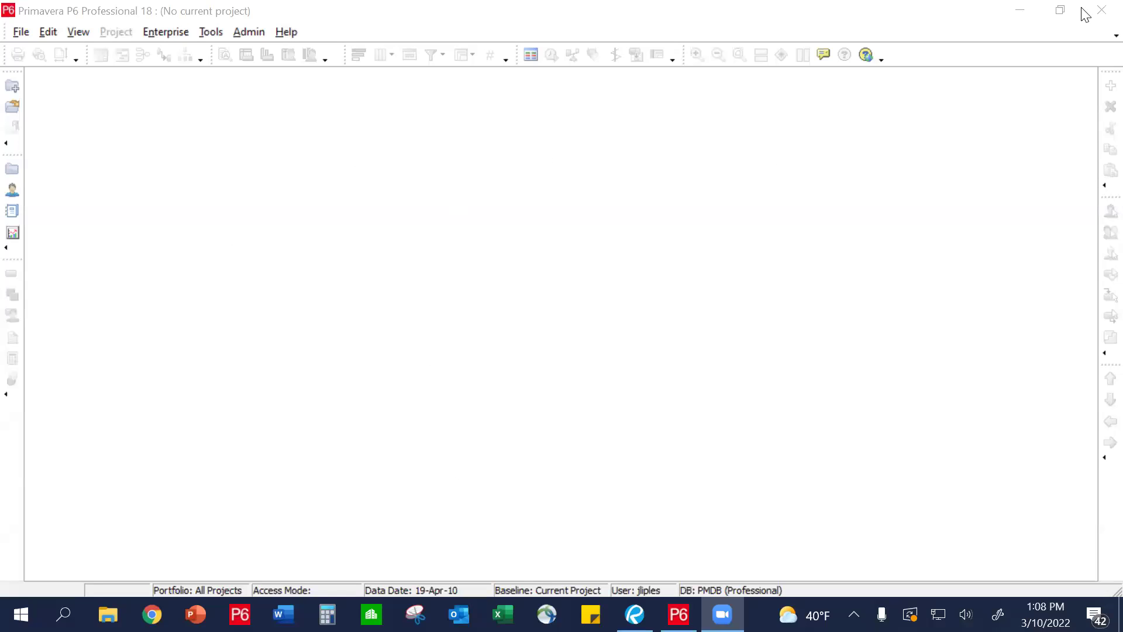
- Exit Primavera P6 and log back in to the PMDB database with the account password
left_click(1099, 12)
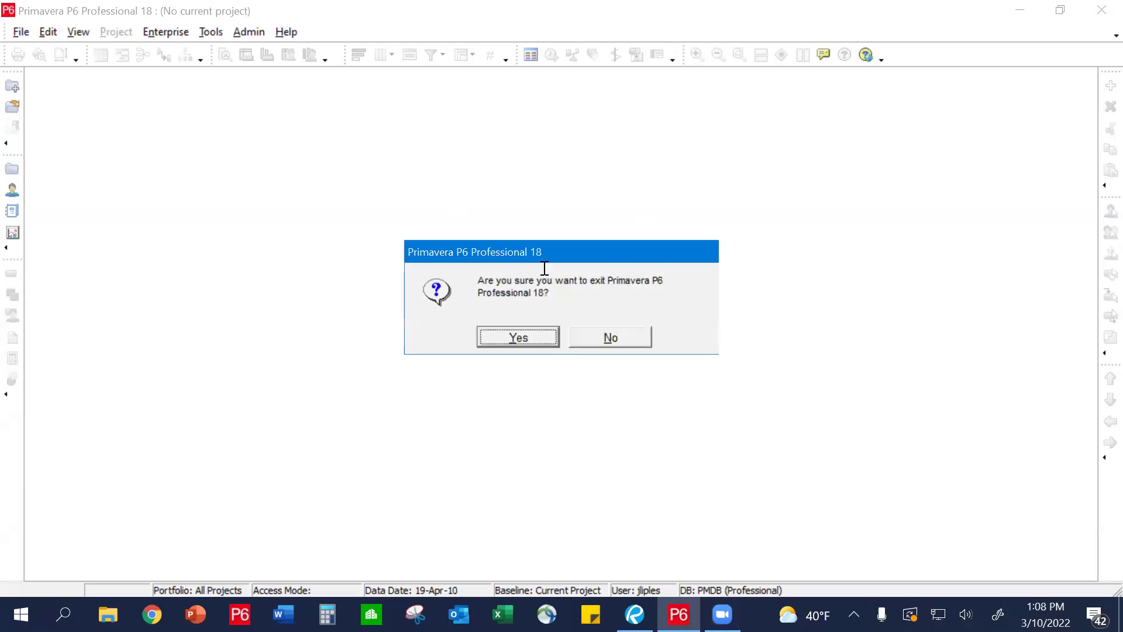
left_click(543, 340)
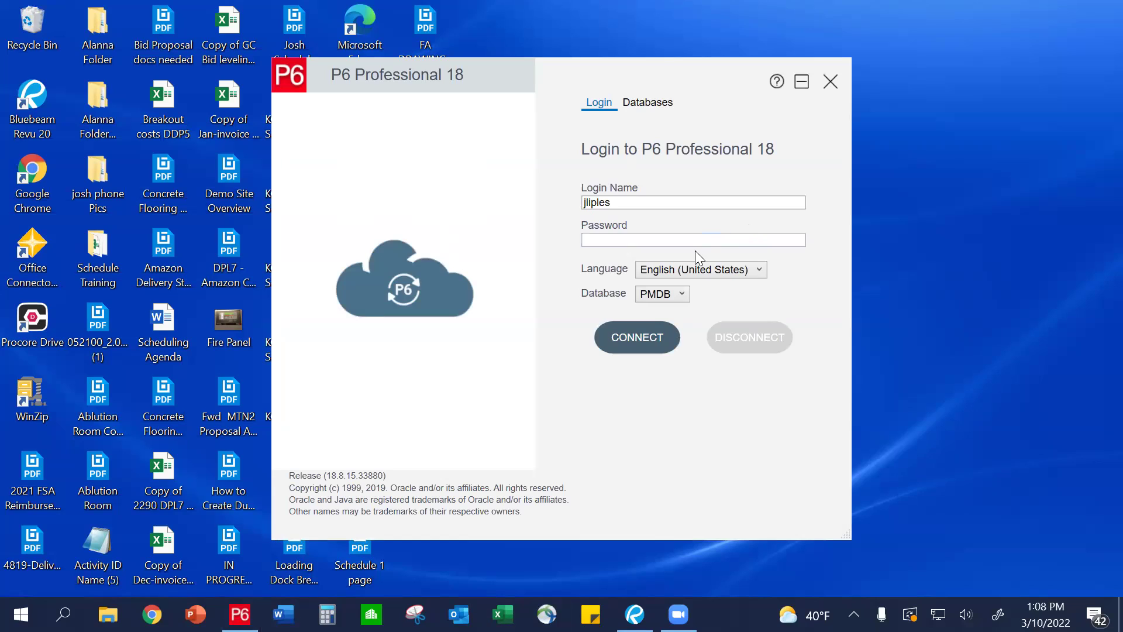
left_click(699, 243)
type("•••••••")
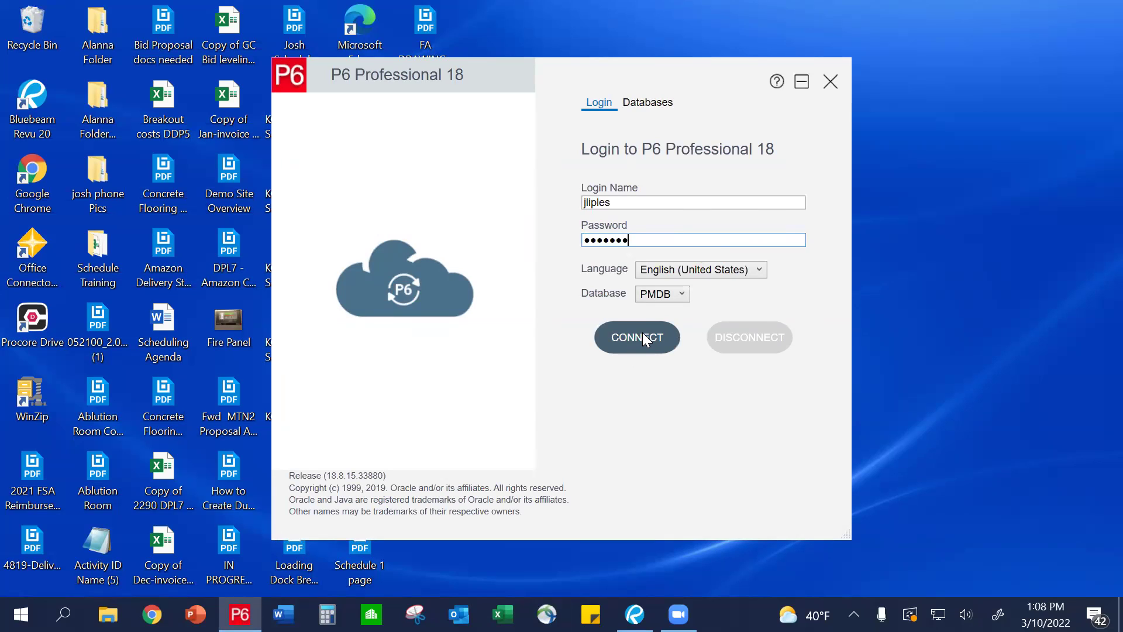
left_click(644, 339)
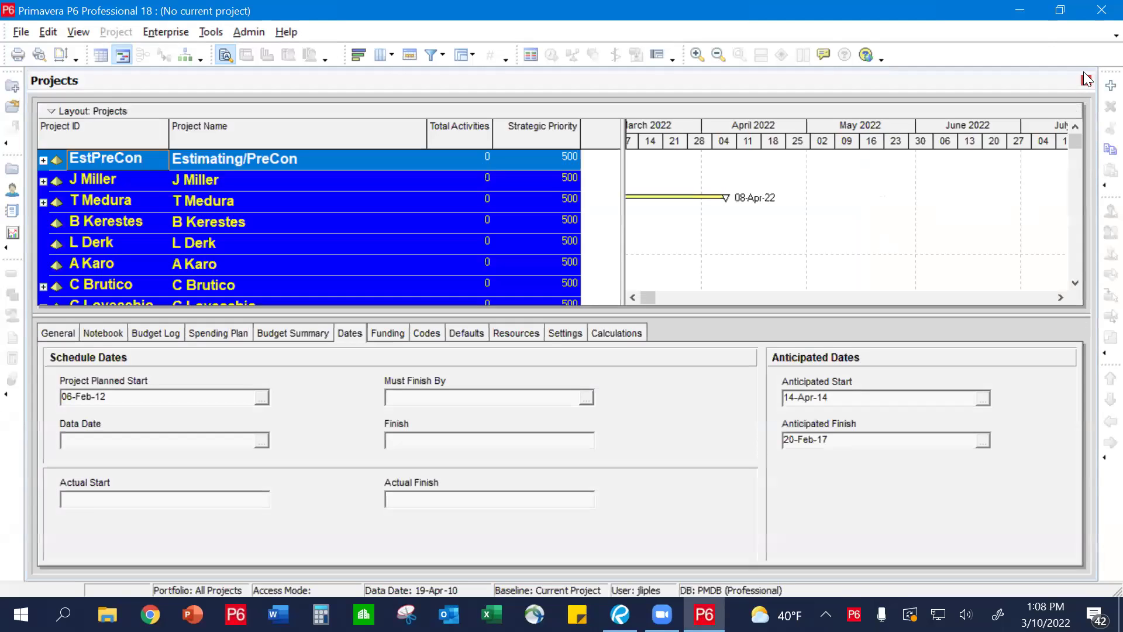
- Close the Projects window and launch the Create a New Project wizard
left_click(1086, 81)
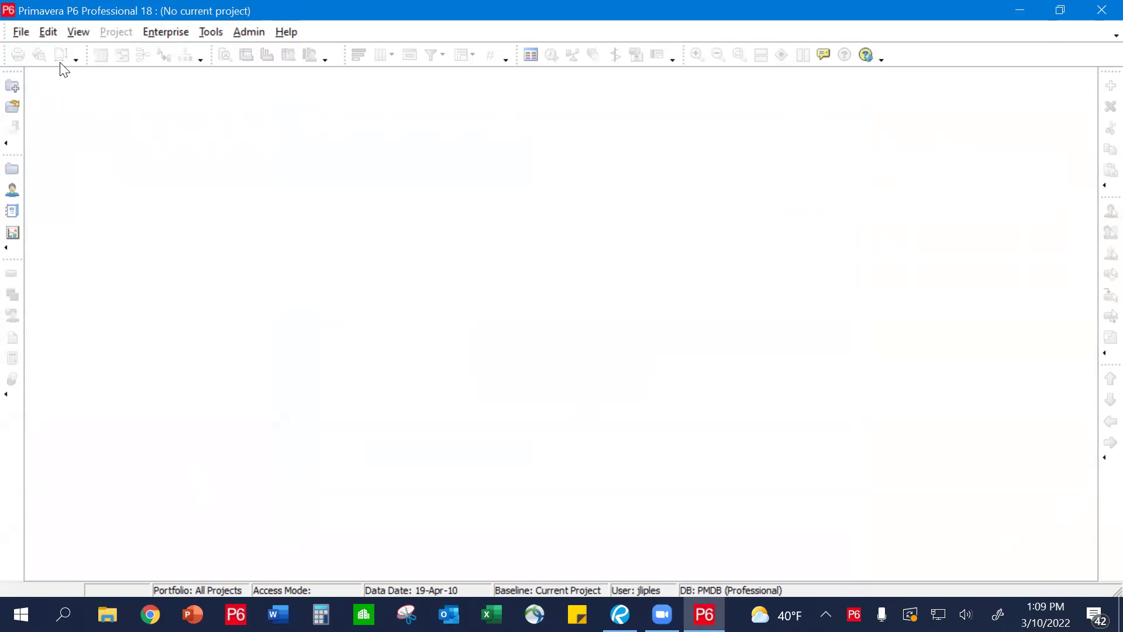
left_click(21, 32)
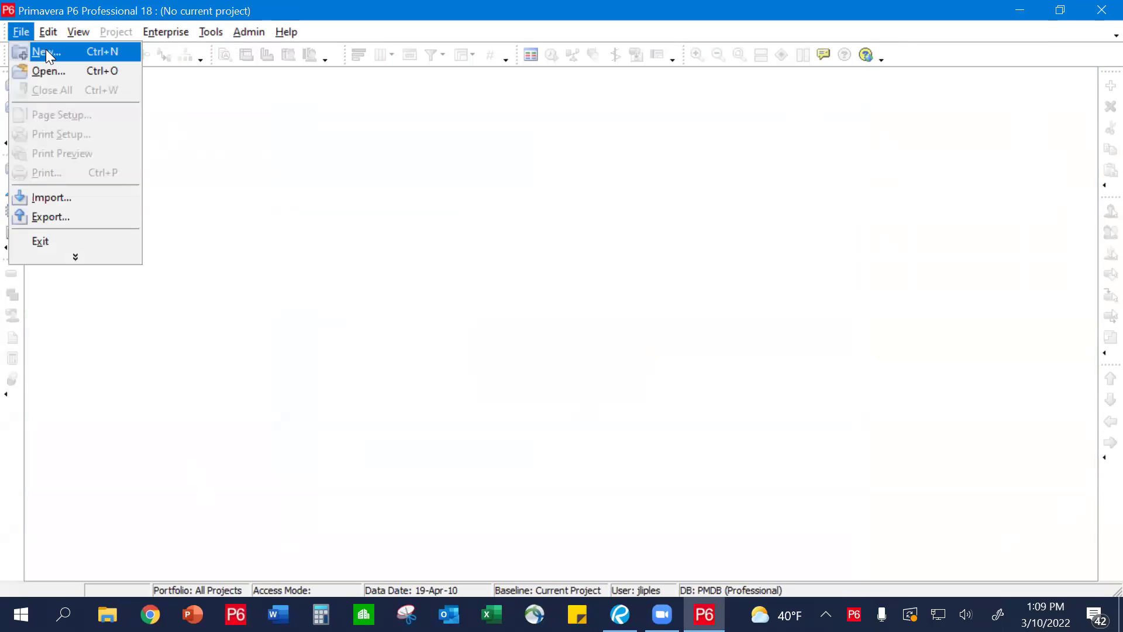
left_click(307, 138)
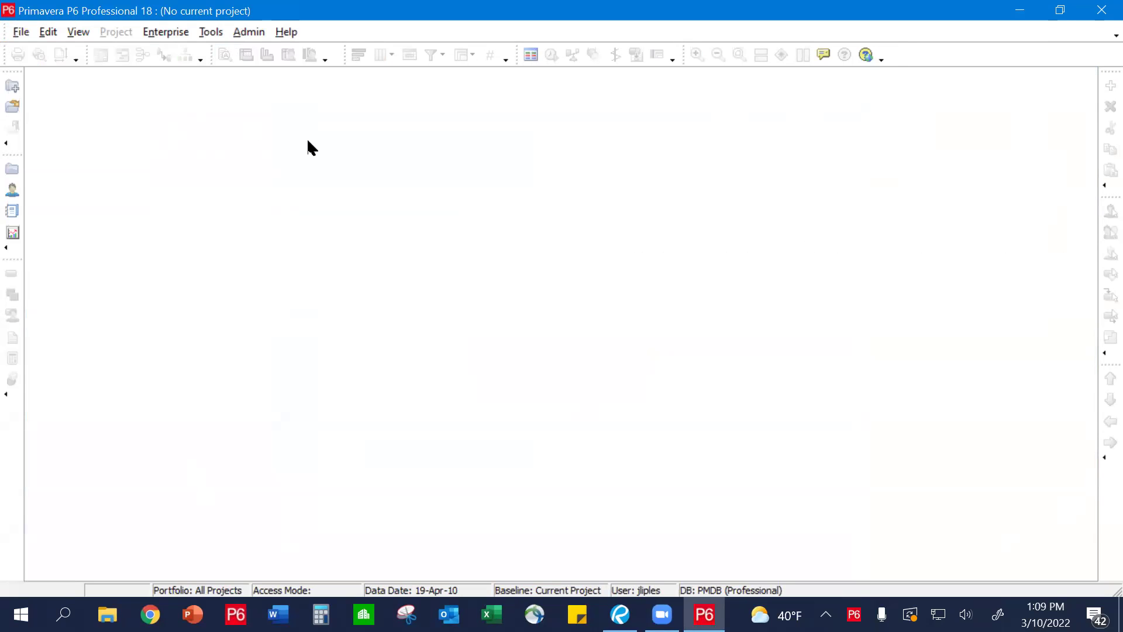
left_click(13, 88)
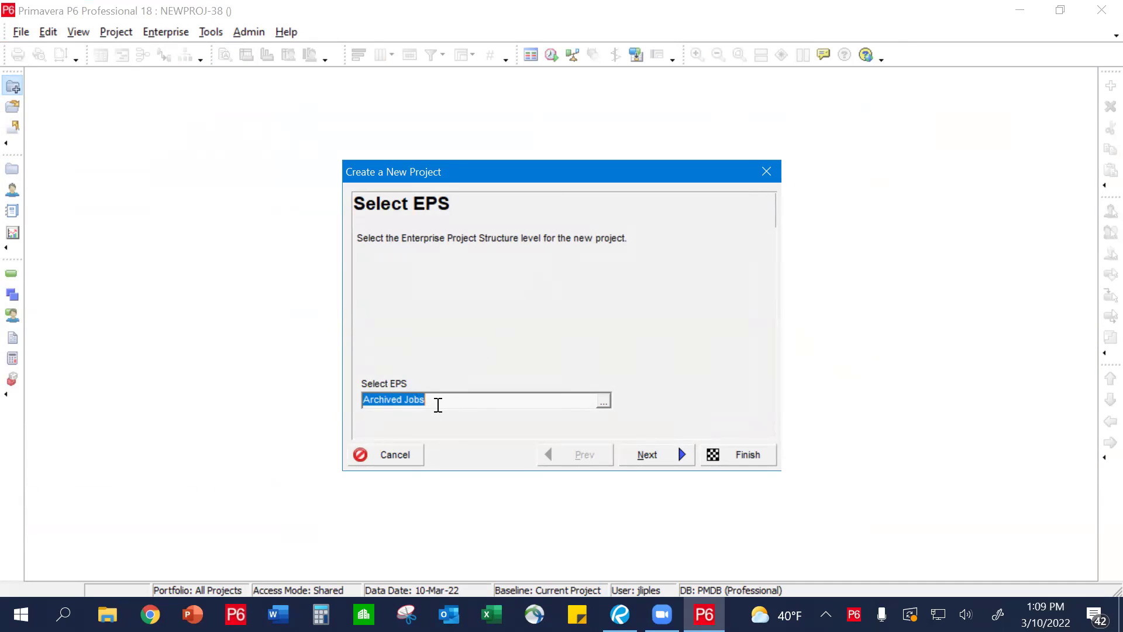
left_click(605, 405)
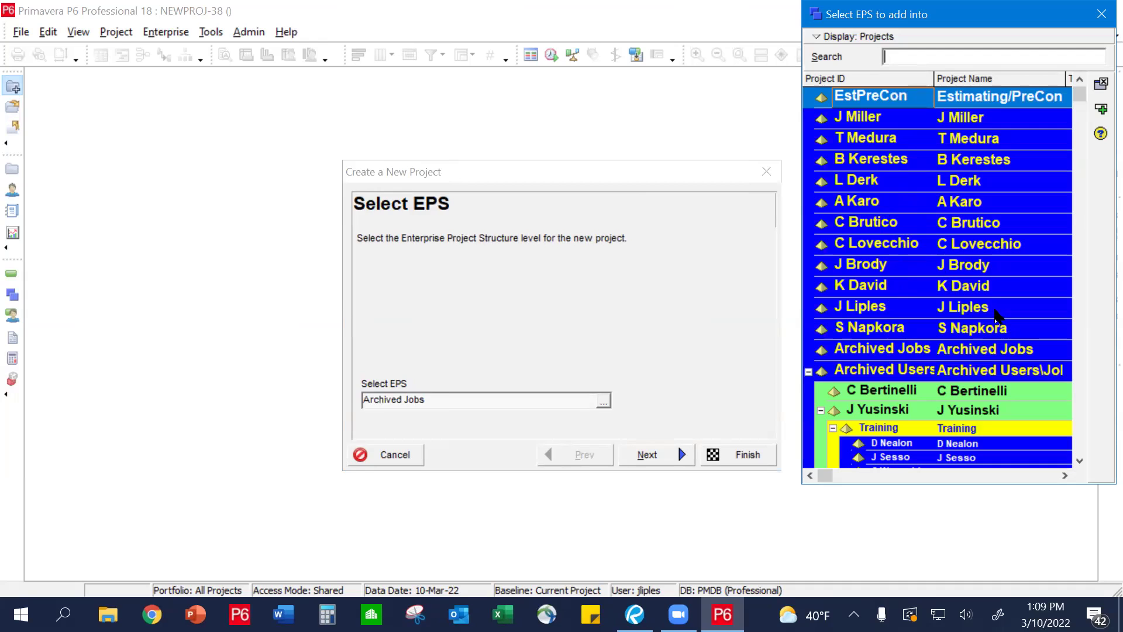
left_click(923, 310)
double_click(924, 310)
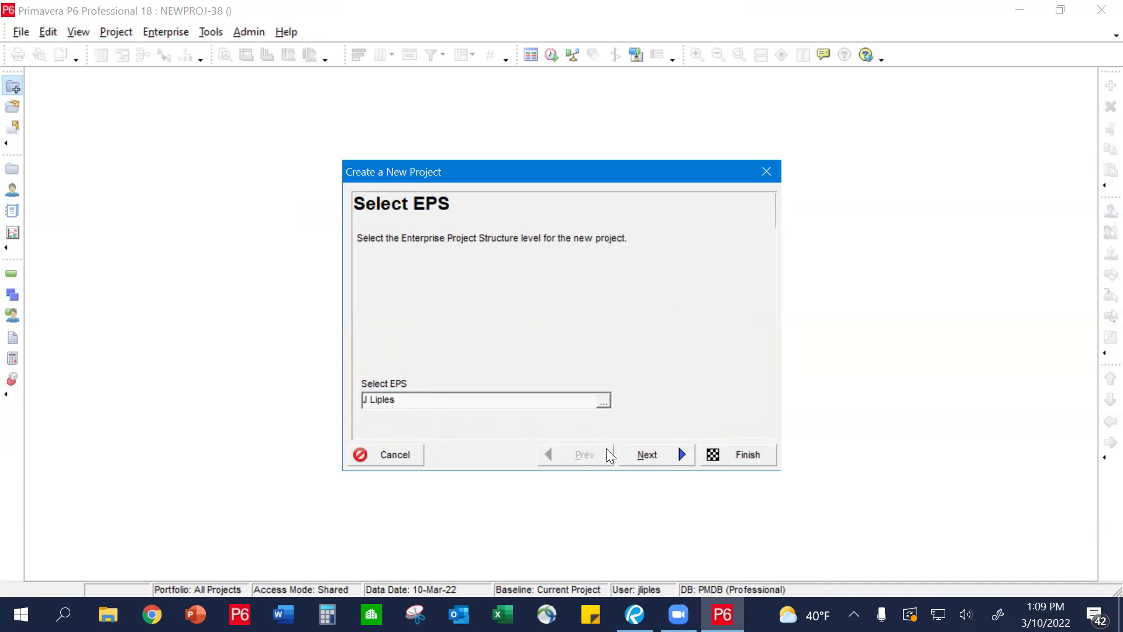
left_click(653, 457)
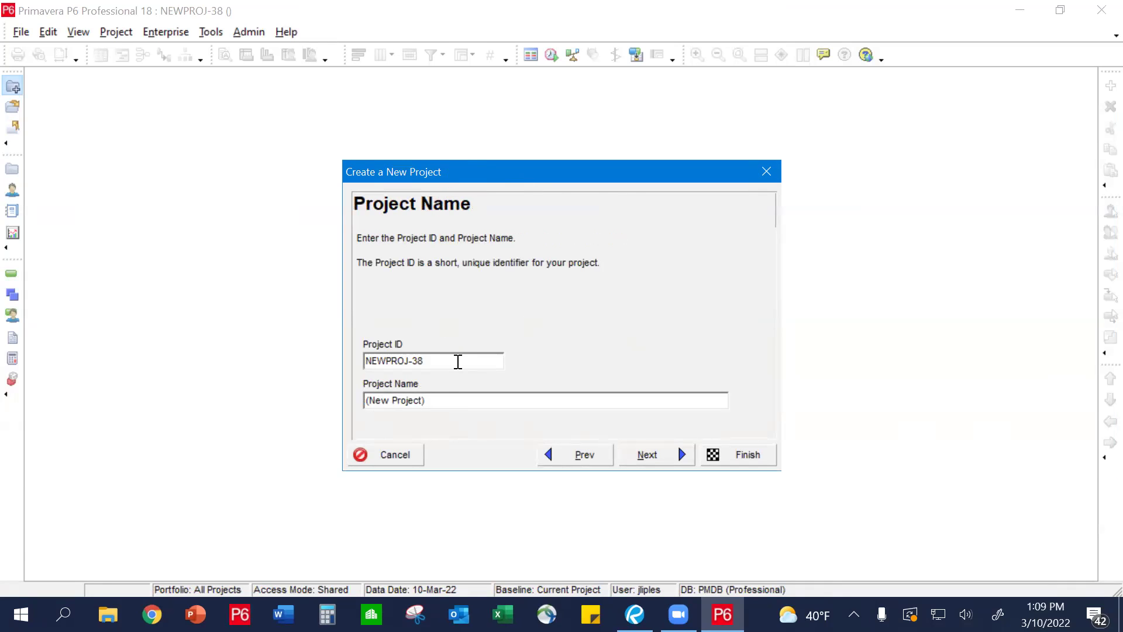
- Replace the NEWPROJ-38 ID with Training001 and name the project 'Chalk Talk 001'
left_click_drag(458, 362, 349, 358)
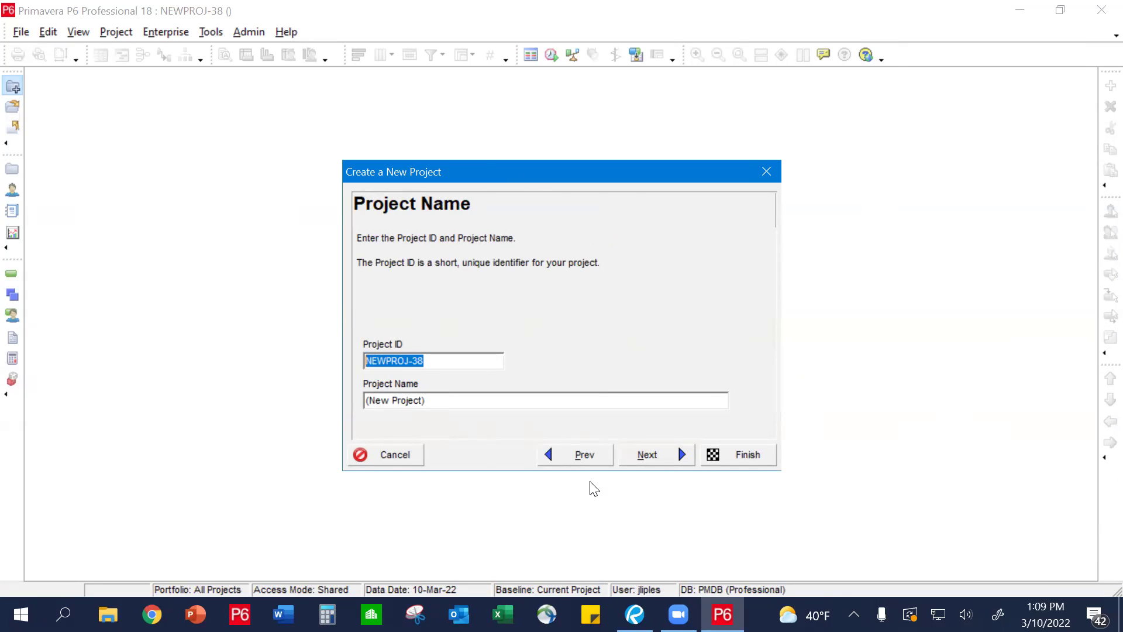
key("BackSpace")
type("Train")
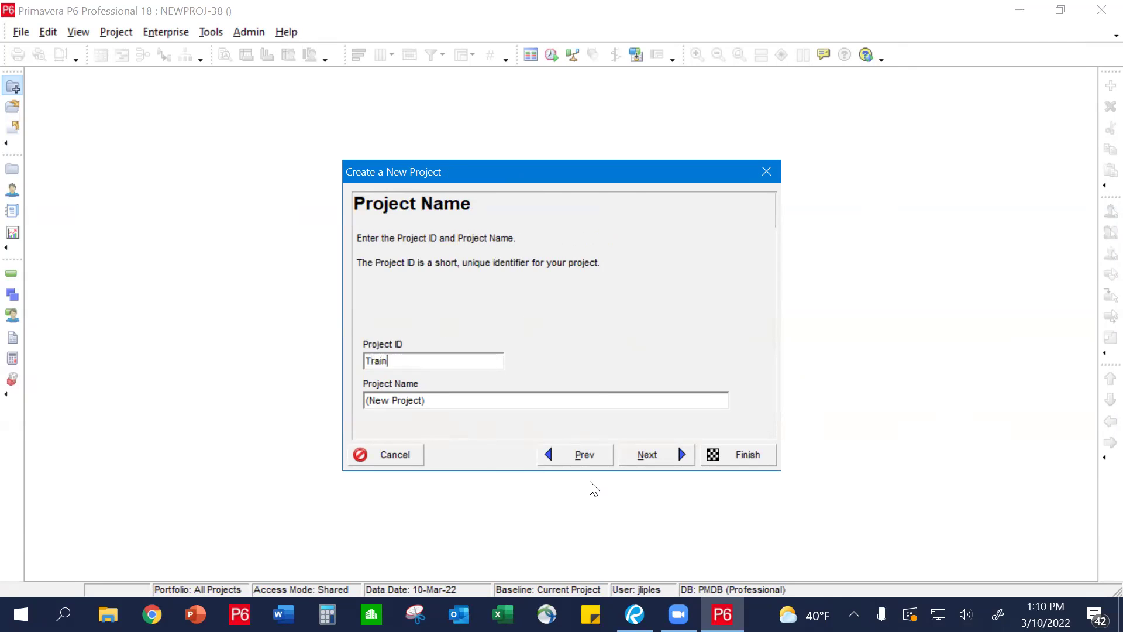
type("ing001")
key("Tab")
type("Cha")
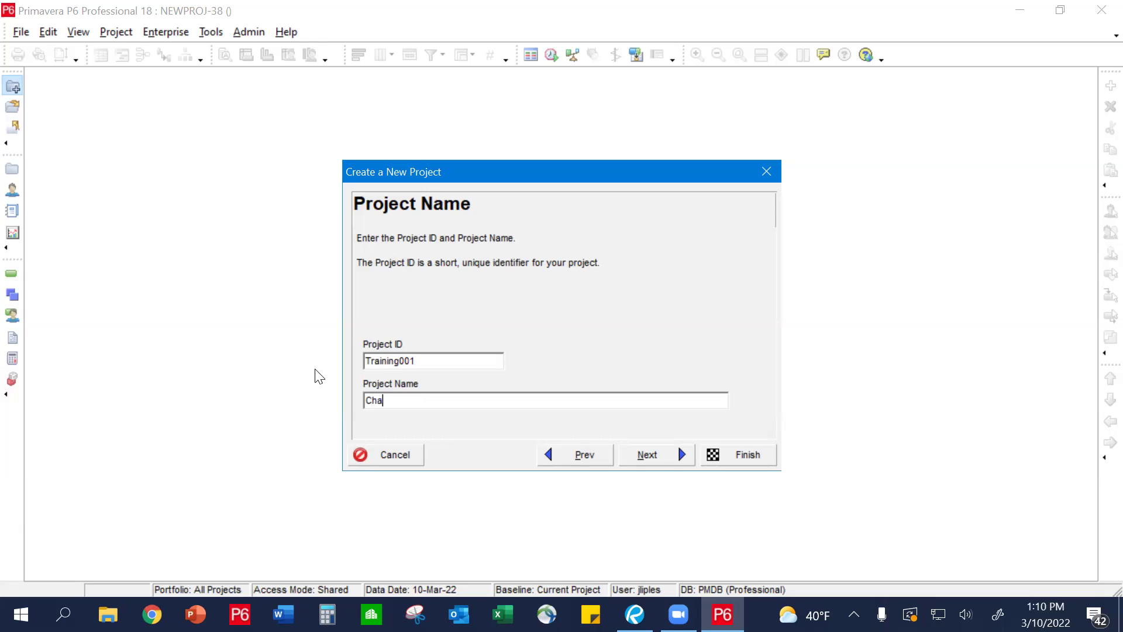
type("lk Talk 001")
left_click(650, 455)
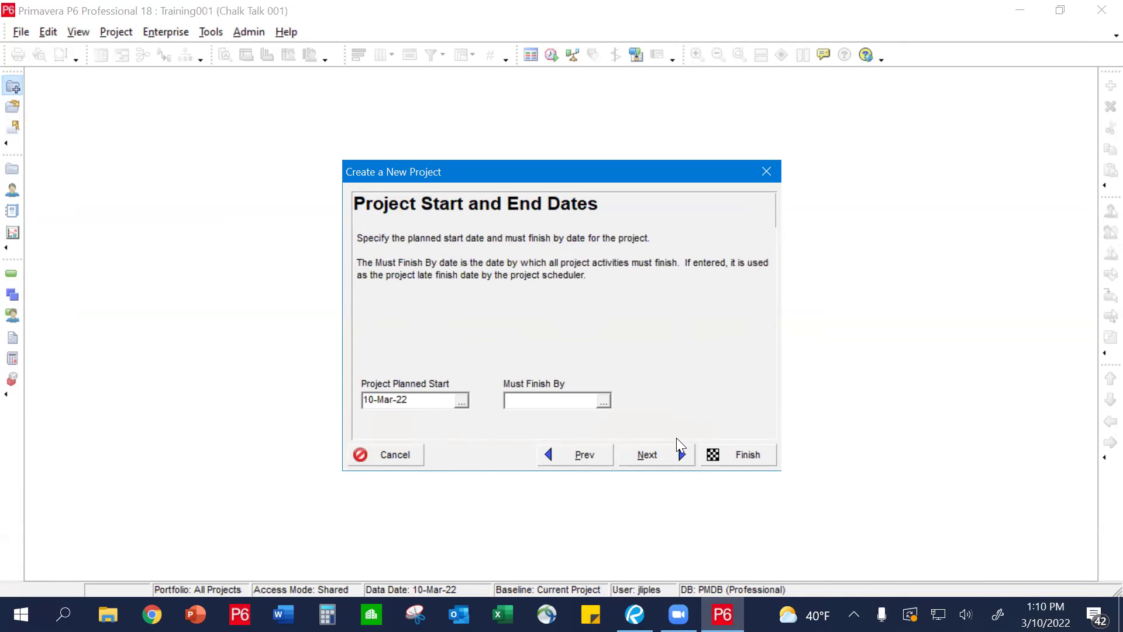
- Accept start date 10-Mar-22, Enterprise manager and Price / Unit rate, and finish the wizard
left_click(670, 463)
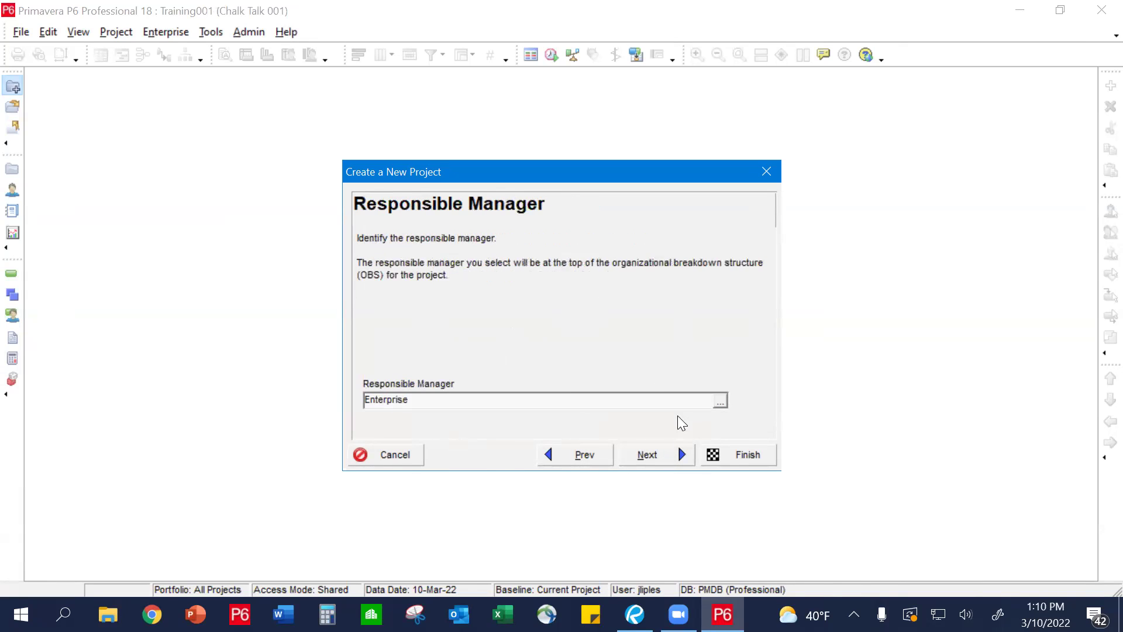
left_click(671, 465)
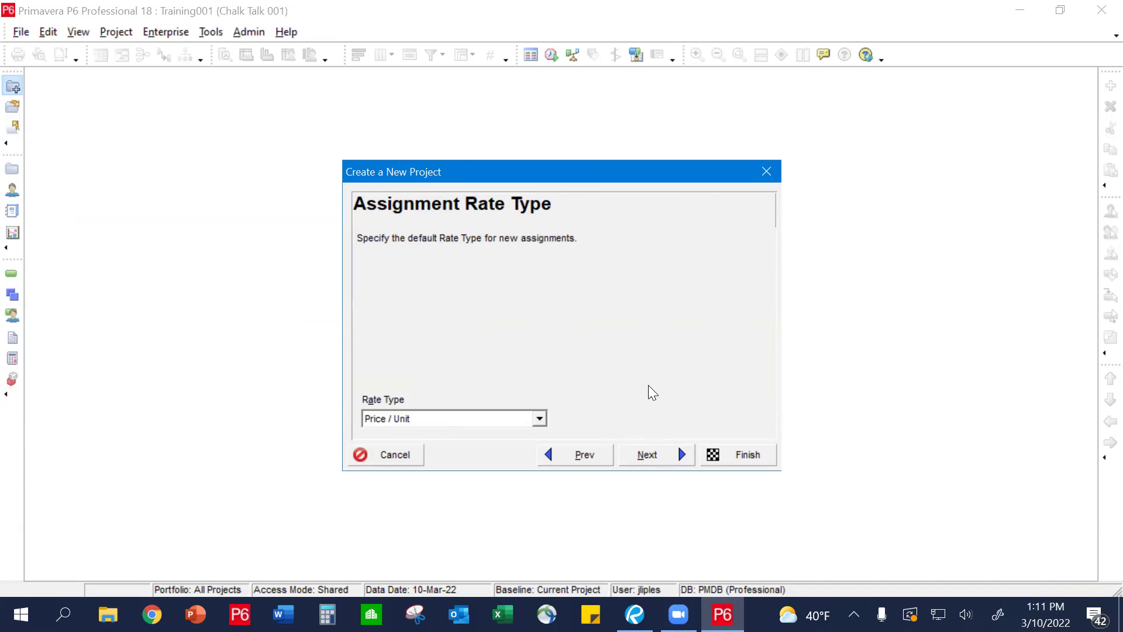
left_click(659, 445)
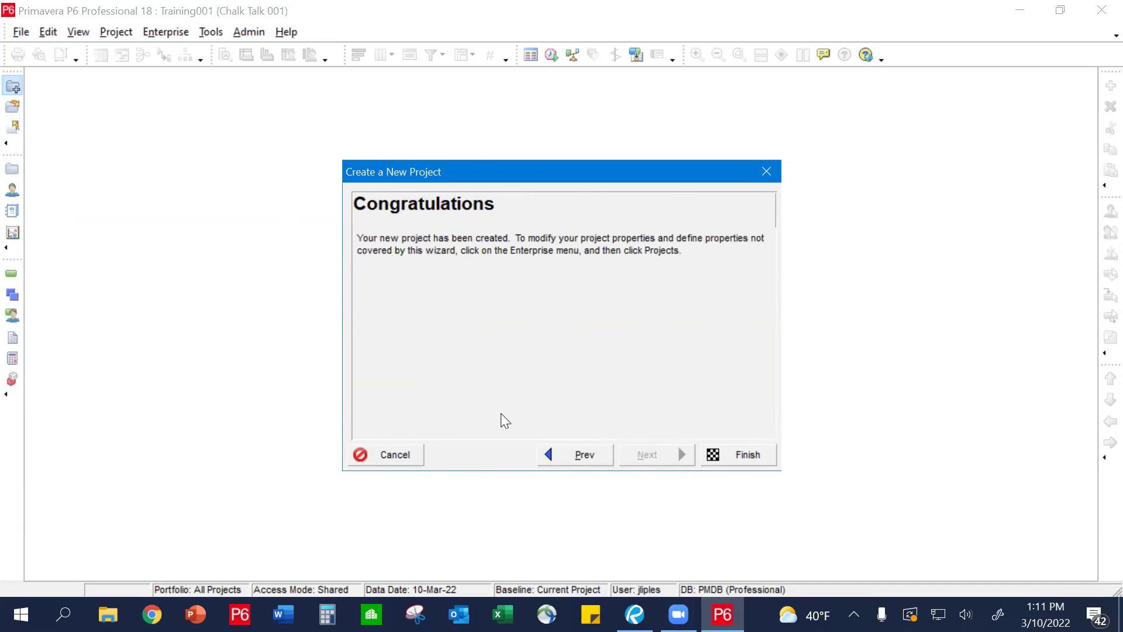
left_click(753, 455)
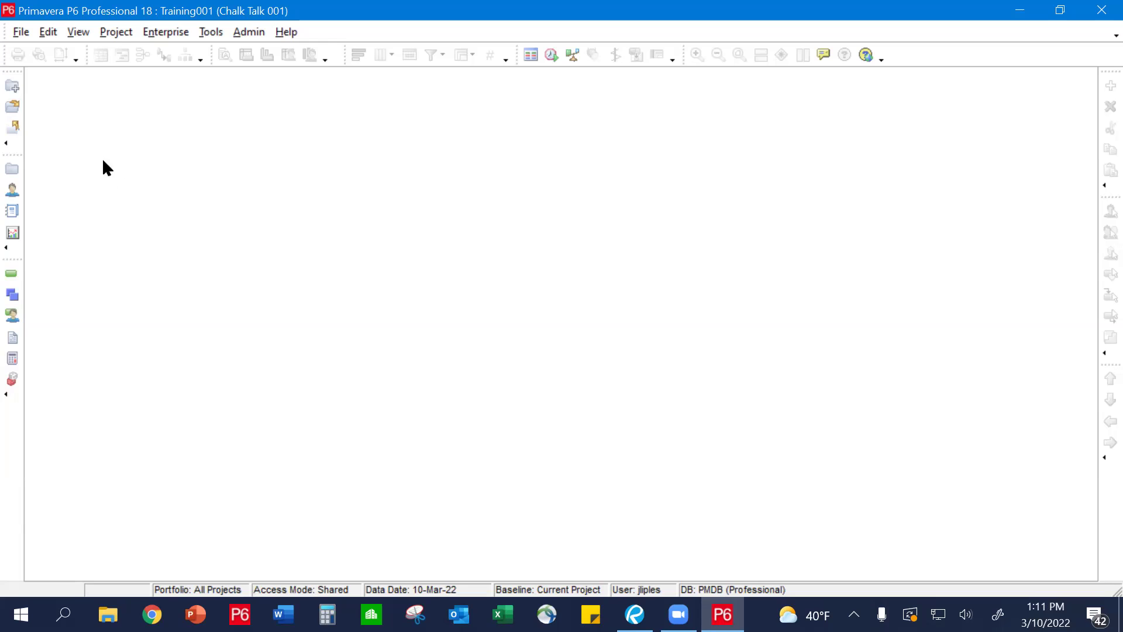
left_click(15, 107)
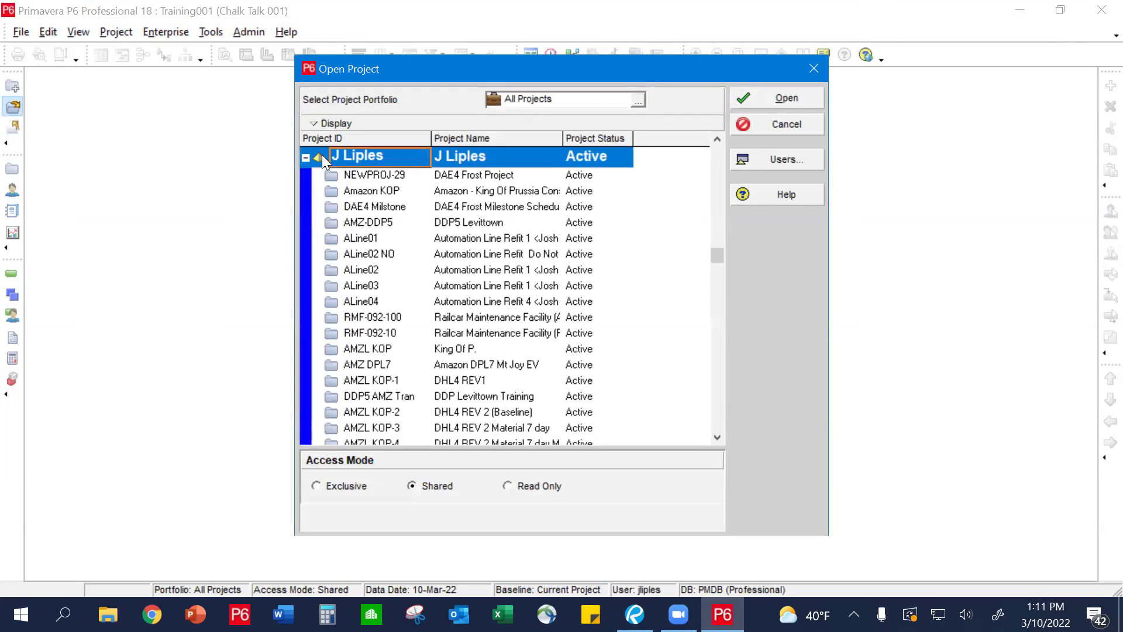
left_click(307, 157)
left_click(306, 179)
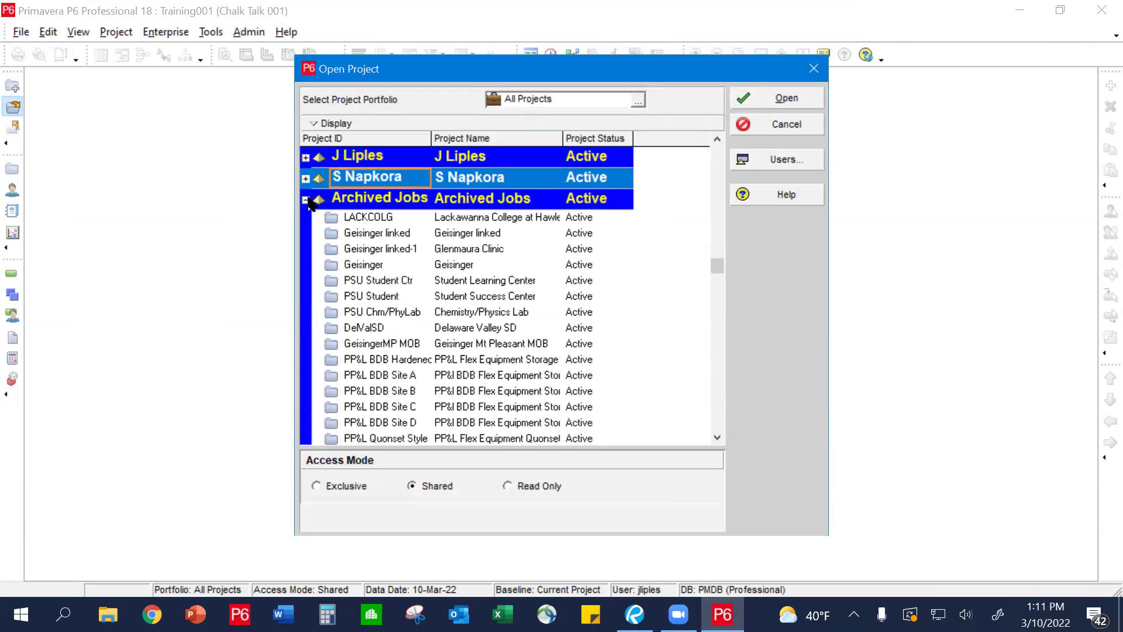
left_click(306, 200)
left_click(306, 221)
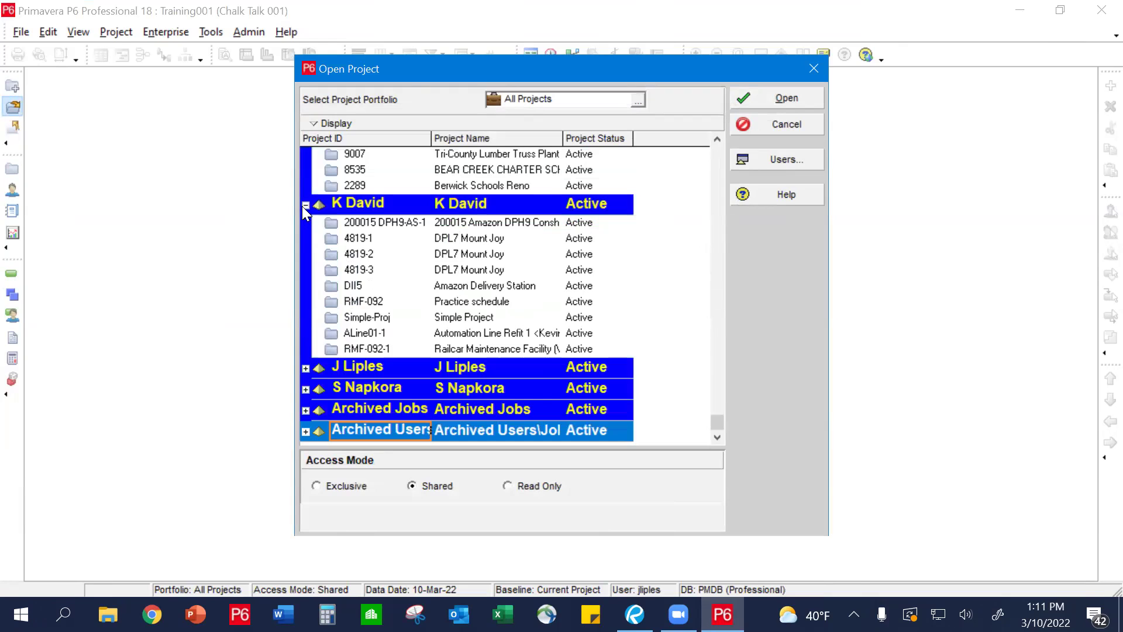
left_click(306, 204)
scroll(510, 308, "down", 1)
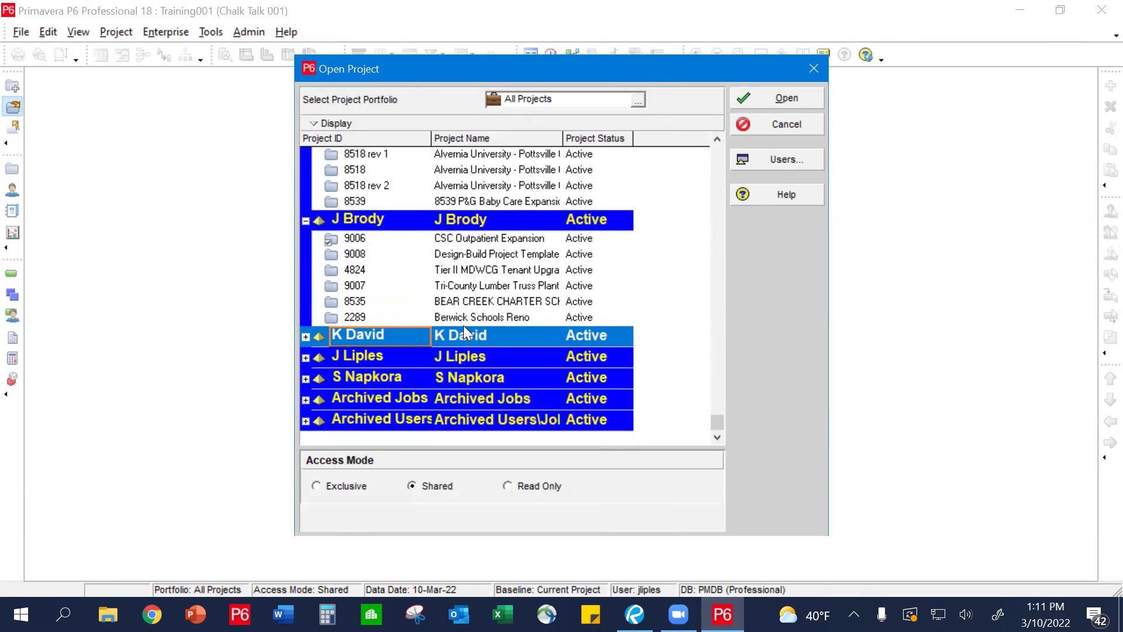
left_click(355, 358)
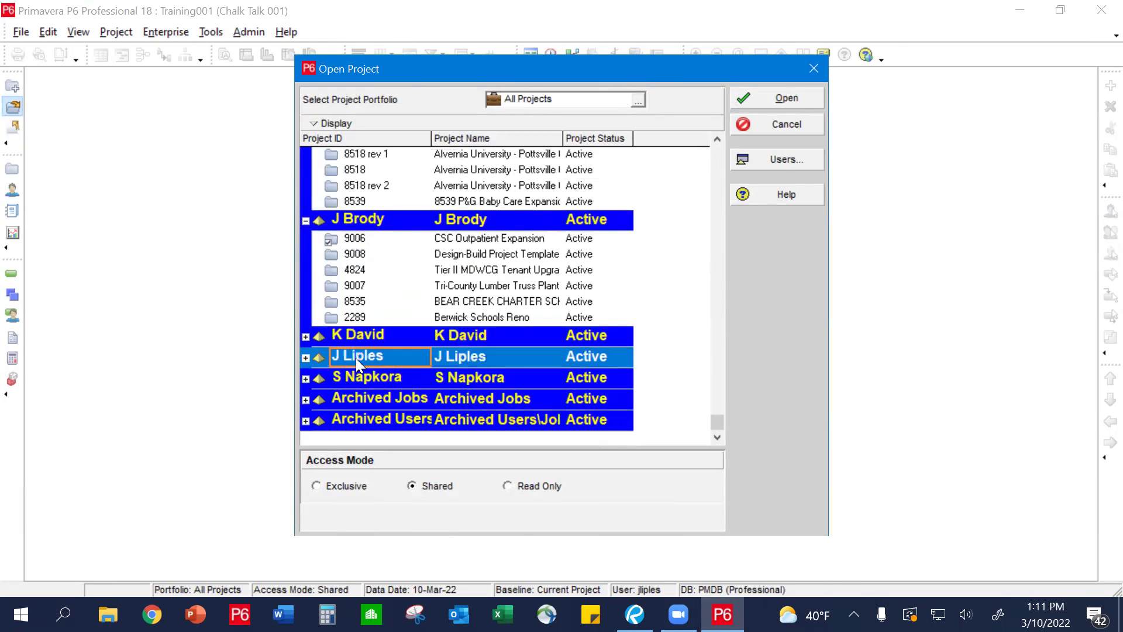
left_click(305, 359)
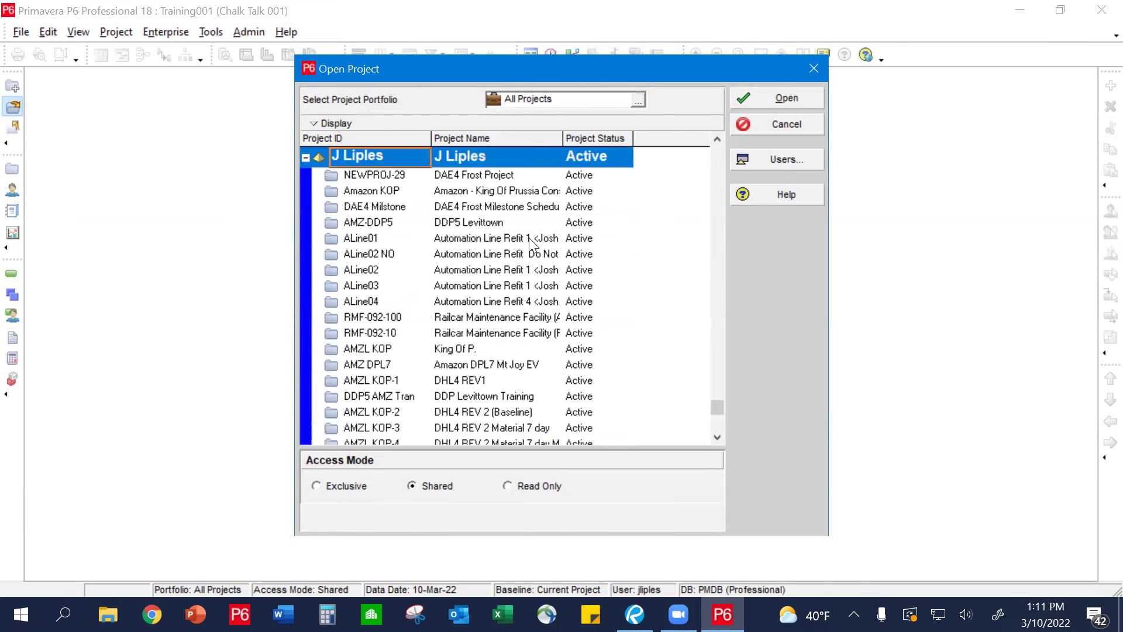
scroll(529, 237, "down", 2)
scroll(478, 253, "down", 1)
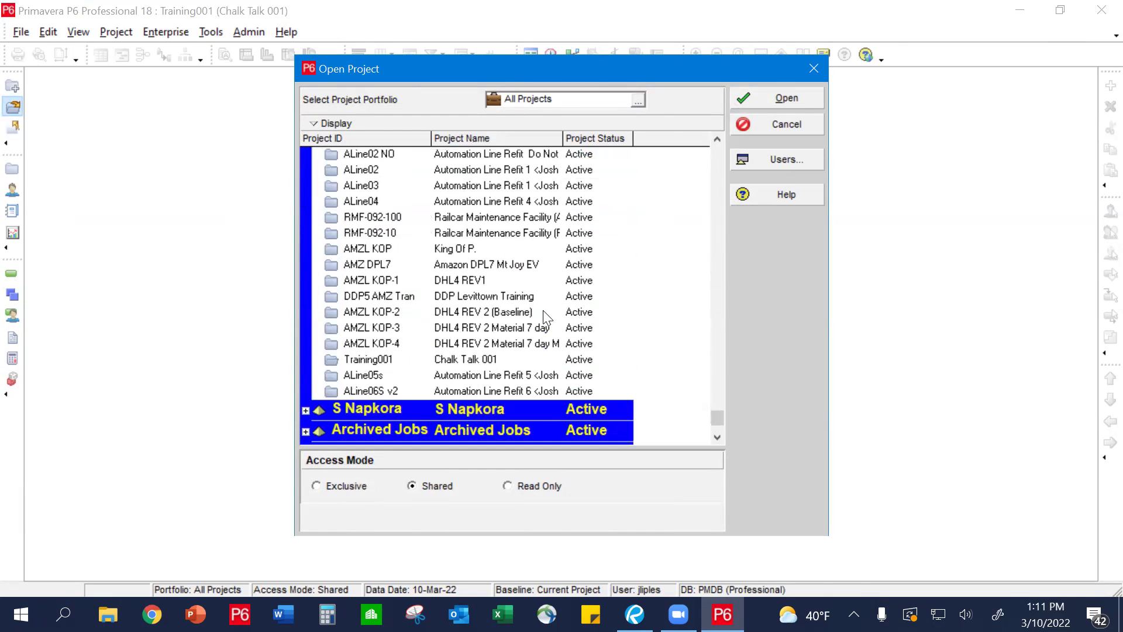
left_click(504, 358)
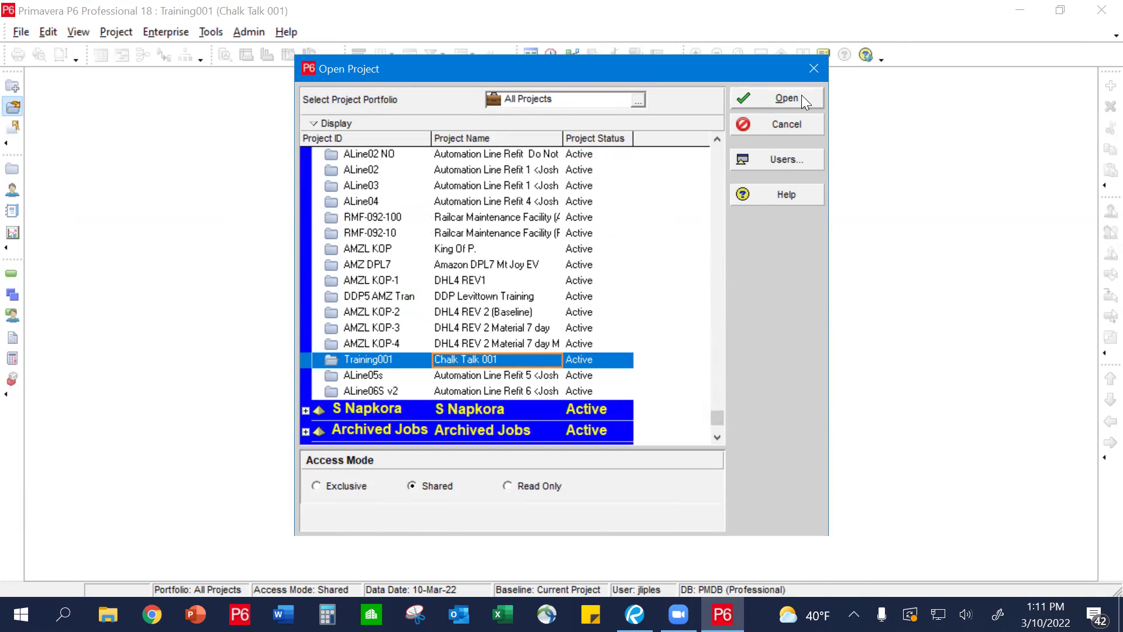
left_click(800, 119)
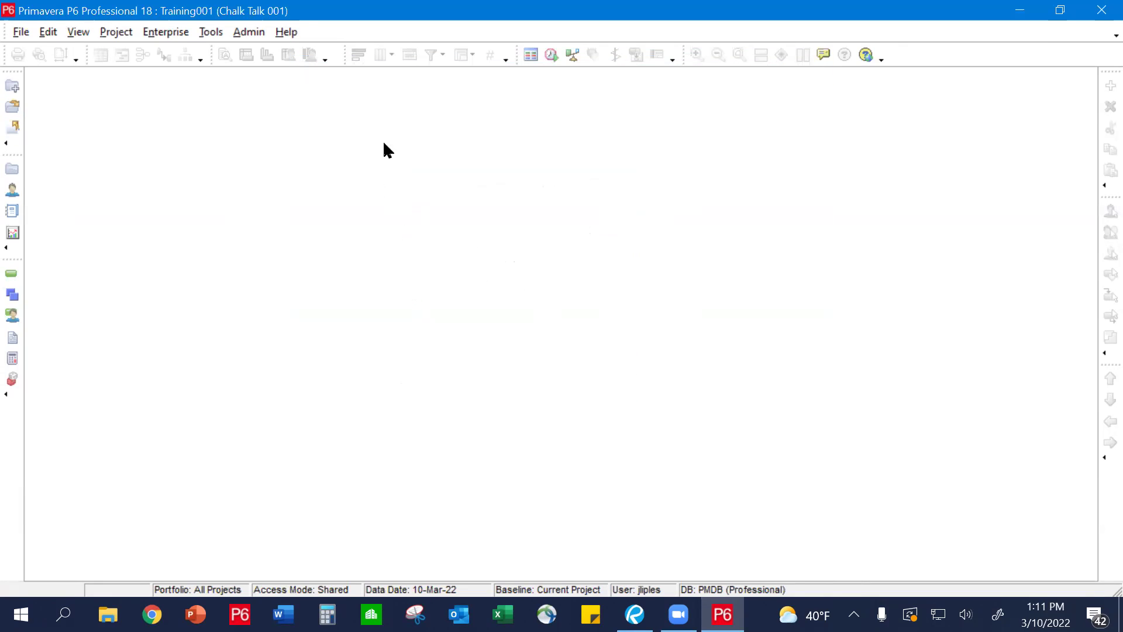
left_click(13, 170)
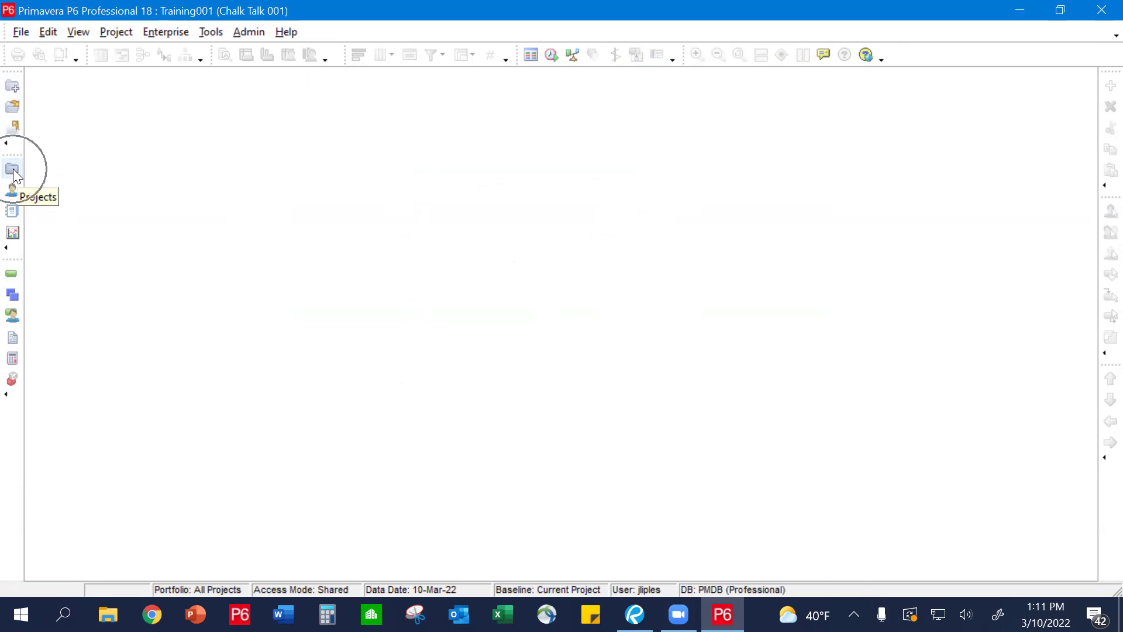
left_click(13, 168)
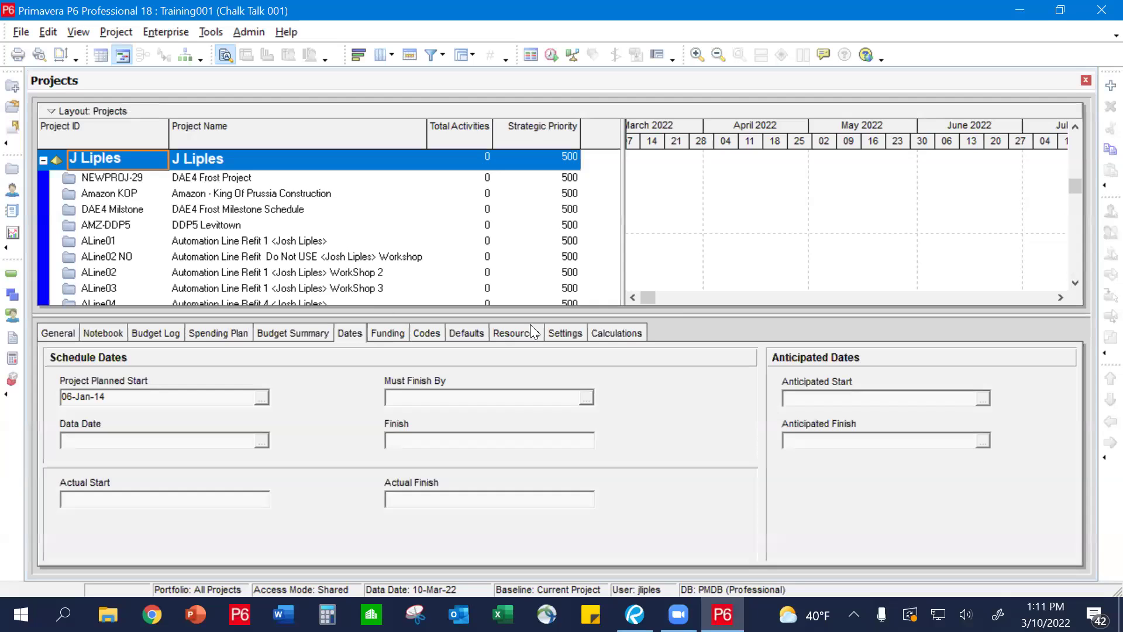
key("shift+Up")
key("shift+Up")
key("shift+Up")
key("shift+Up")
key("shift+Up")
key("shift+Up")
key("shift+Up")
key("shift+Up")
key("shift+Up")
key("shift+Up")
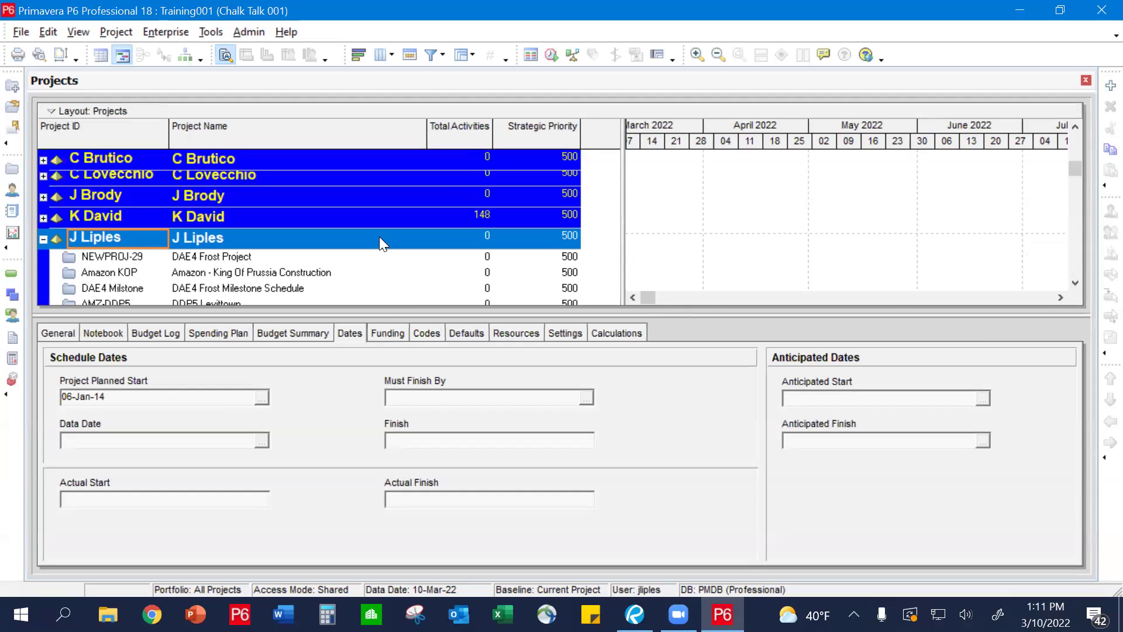
scroll(311, 237, "down", 6)
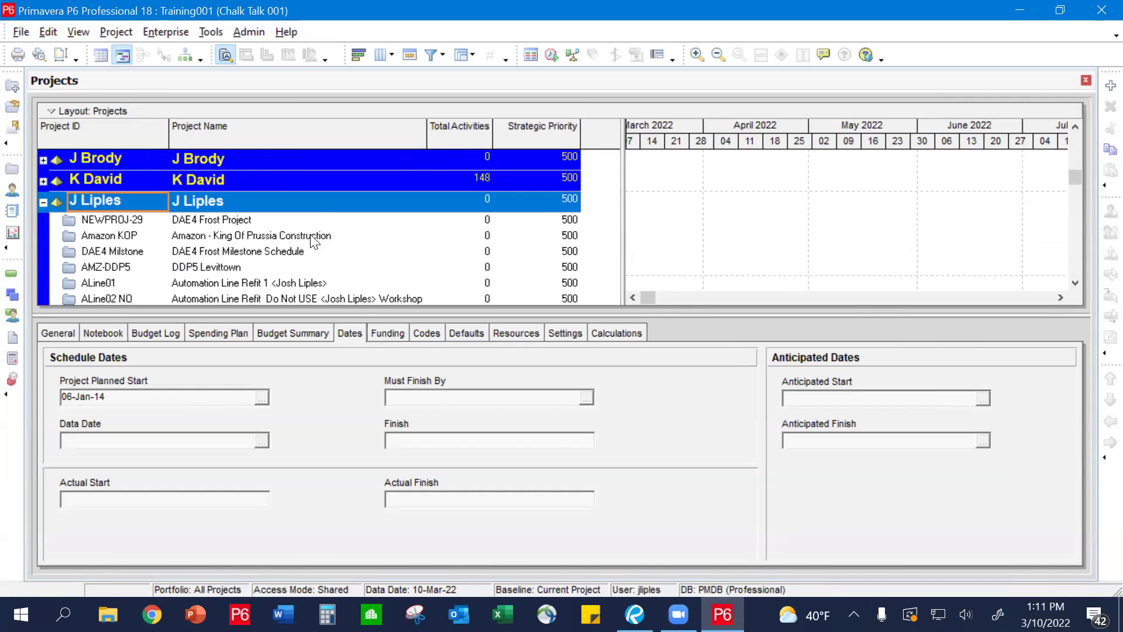
scroll(316, 240, "down", 1)
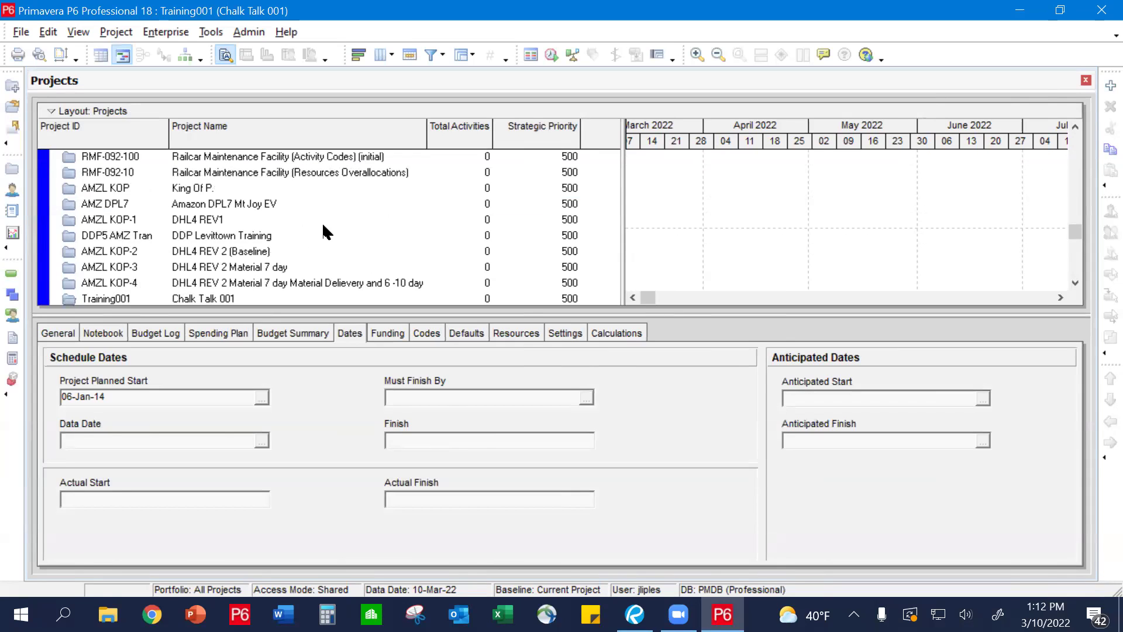
scroll(322, 222, "down", 1)
left_click(225, 266)
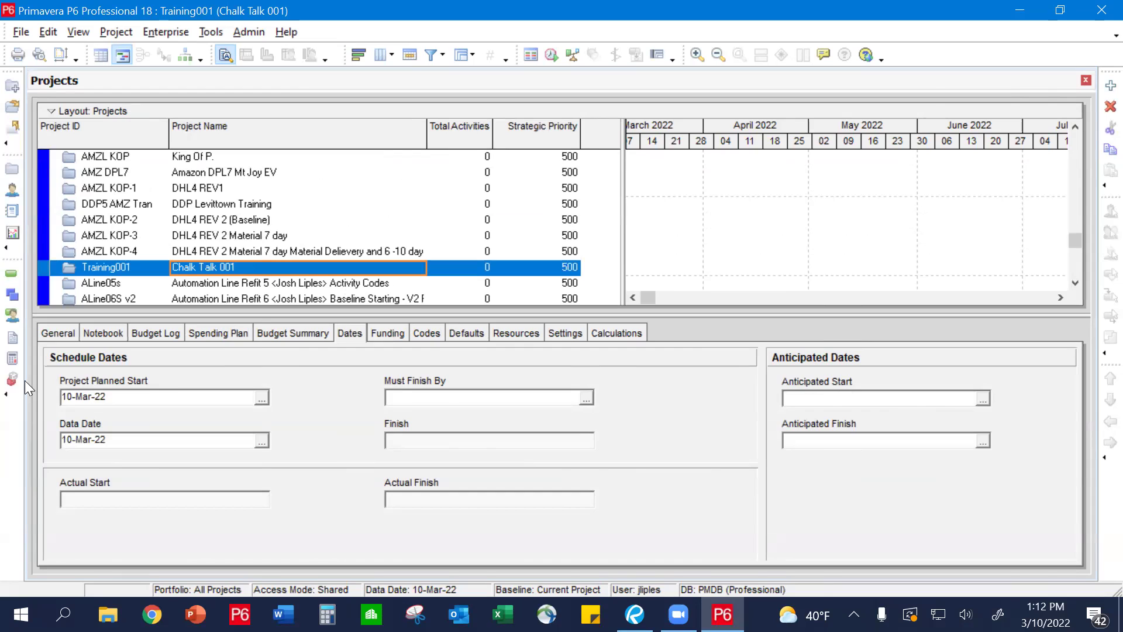
left_click(67, 334)
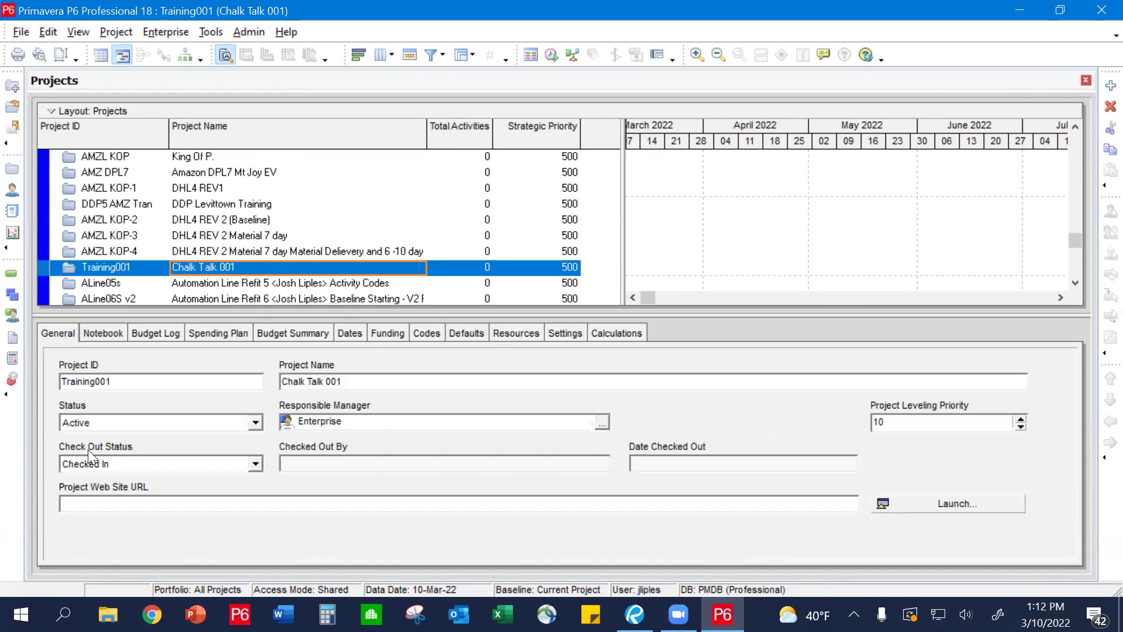
left_click_drag(136, 384, 59, 384)
left_click(150, 379)
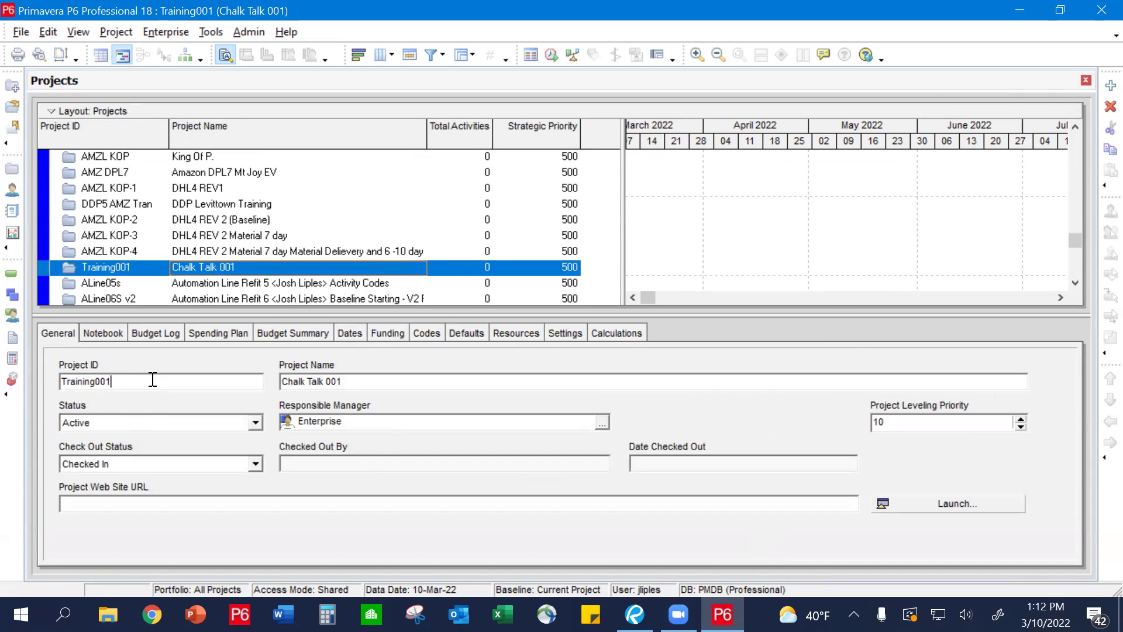
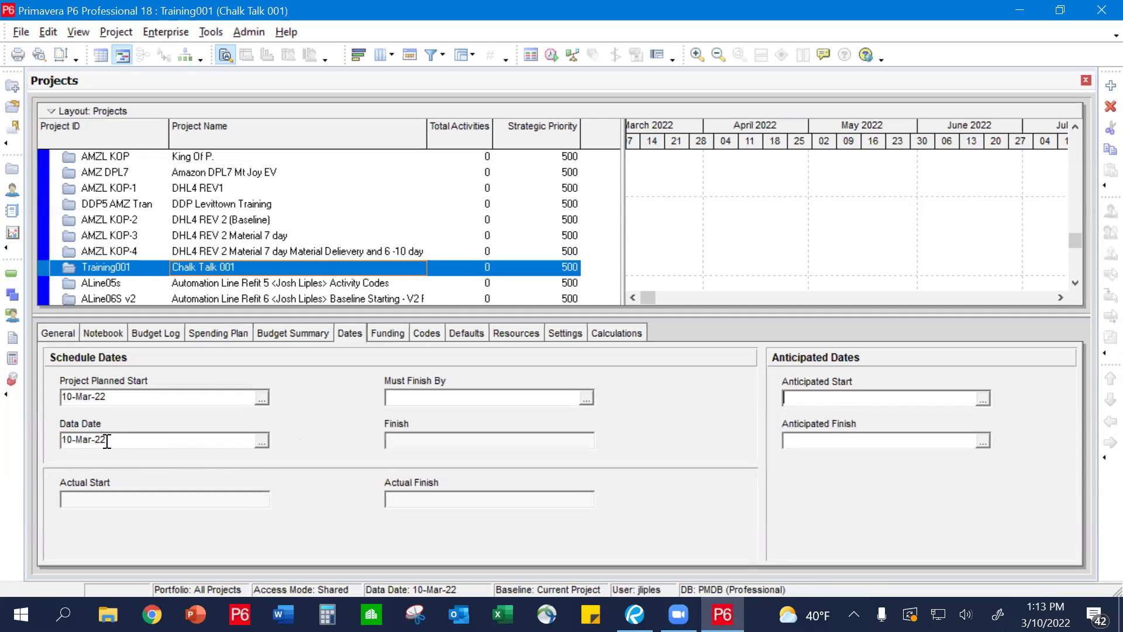
left_click(264, 440)
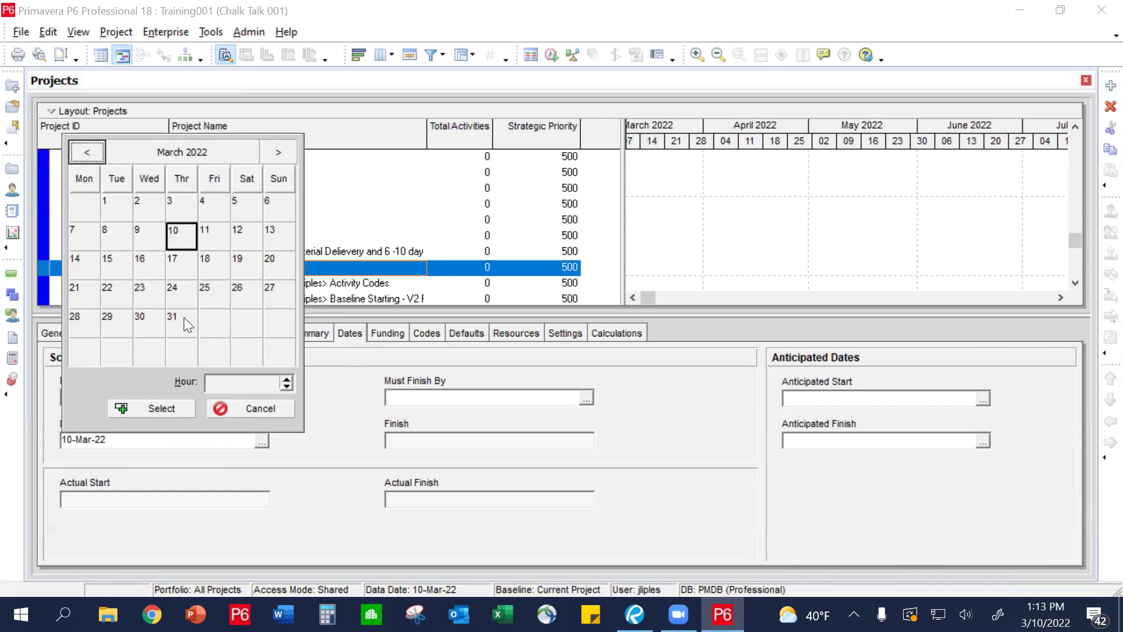
left_click(229, 408)
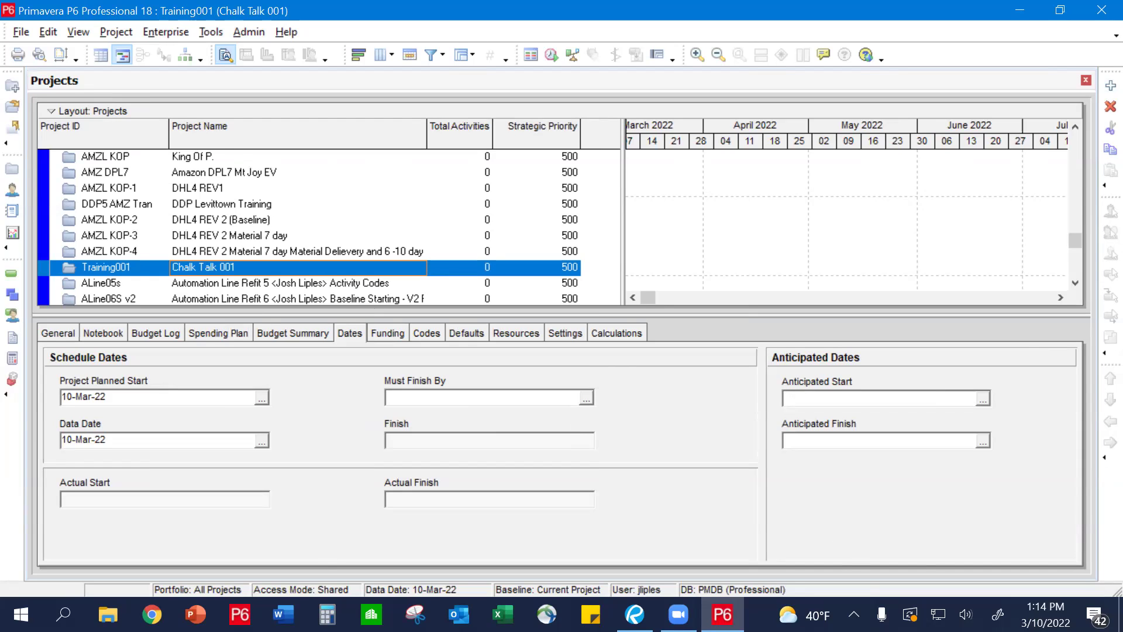
- Open the Training001 project, Chalk Talk 001, from the Projects list into the Activities view
left_click(63, 329)
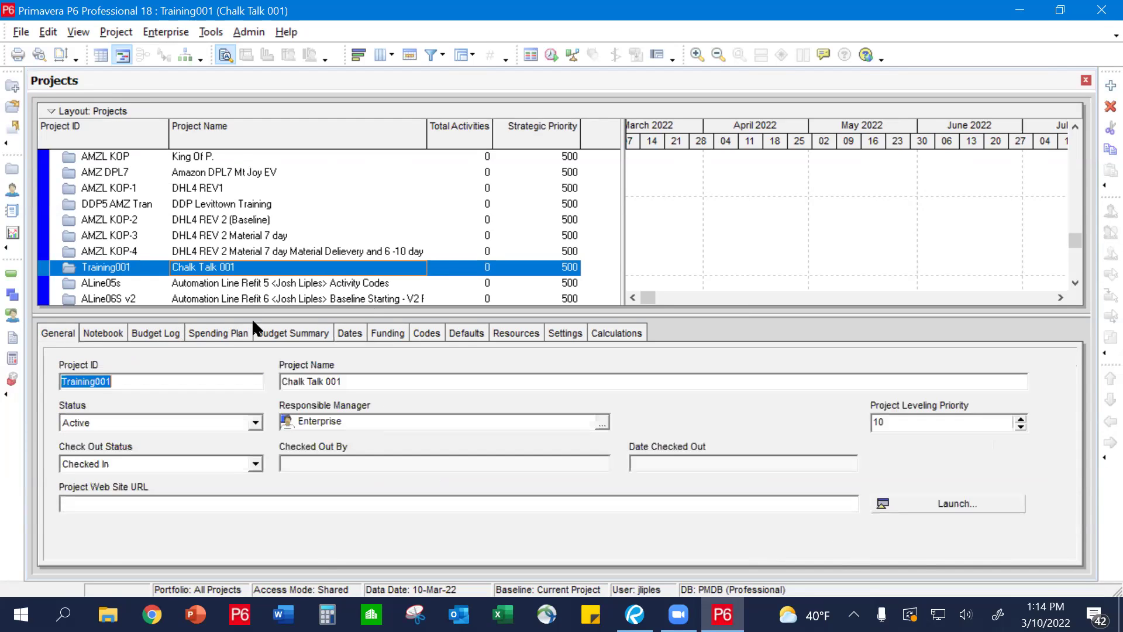
left_click(346, 333)
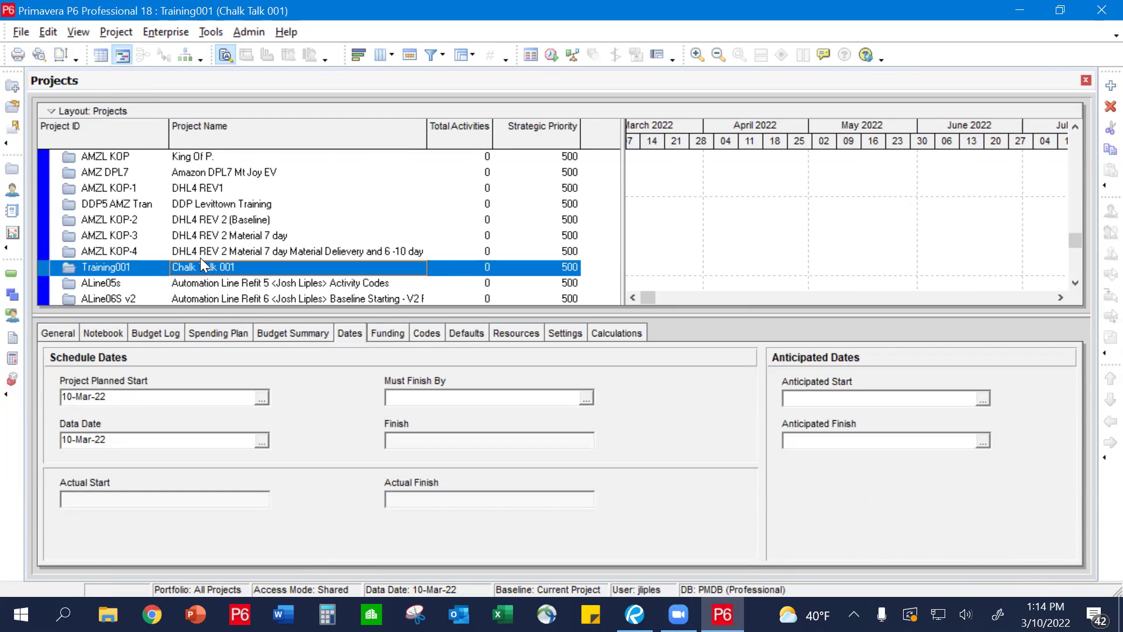
right_click(123, 265)
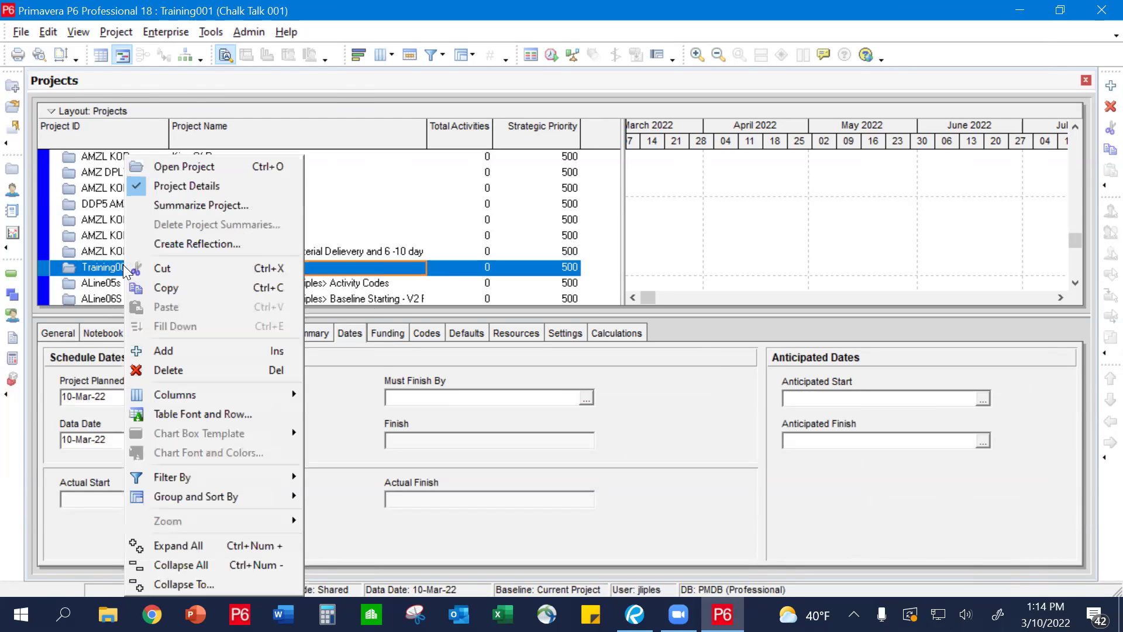
left_click(185, 168)
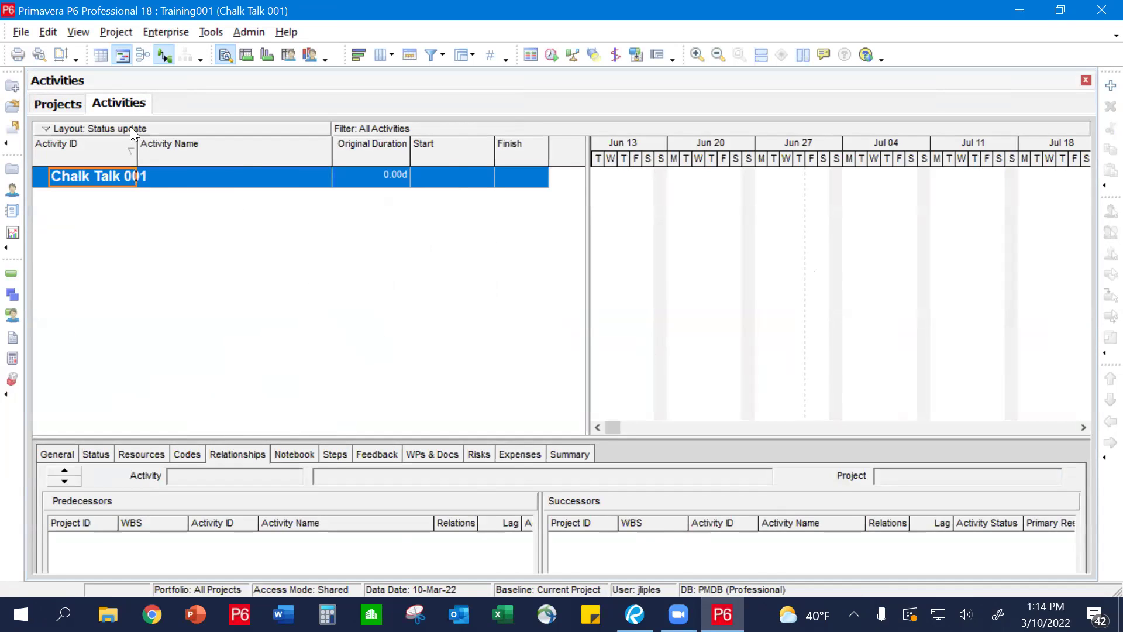
left_click(65, 106)
- Show Chalk Talk 001's activities, then its WBS window with the Active Training001 root
left_click(107, 102)
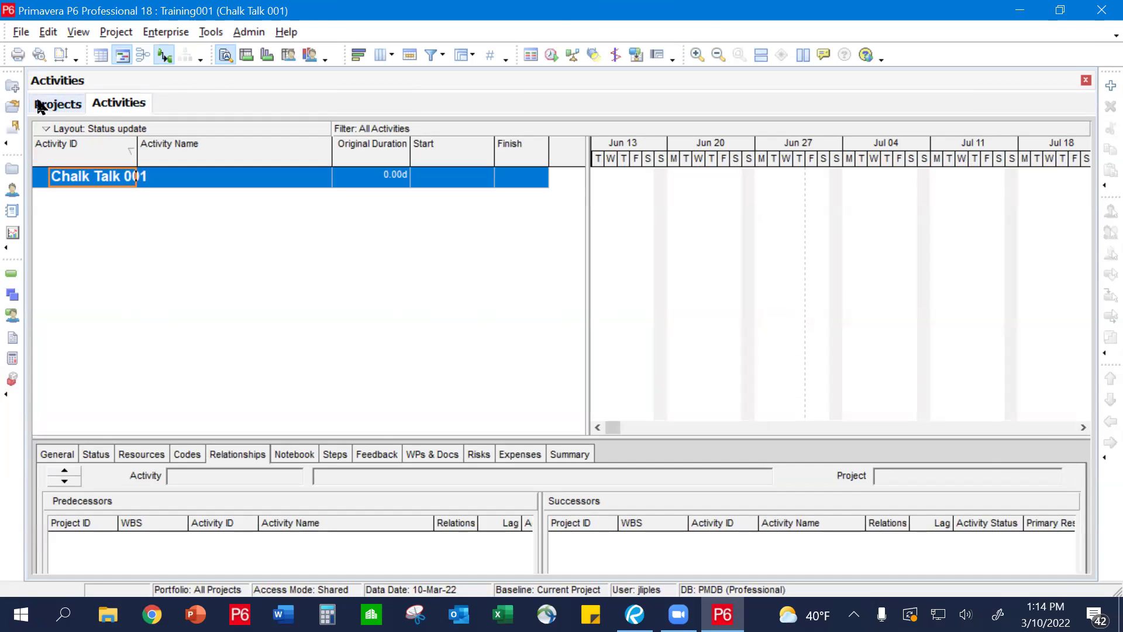
left_click(51, 102)
left_click(100, 104)
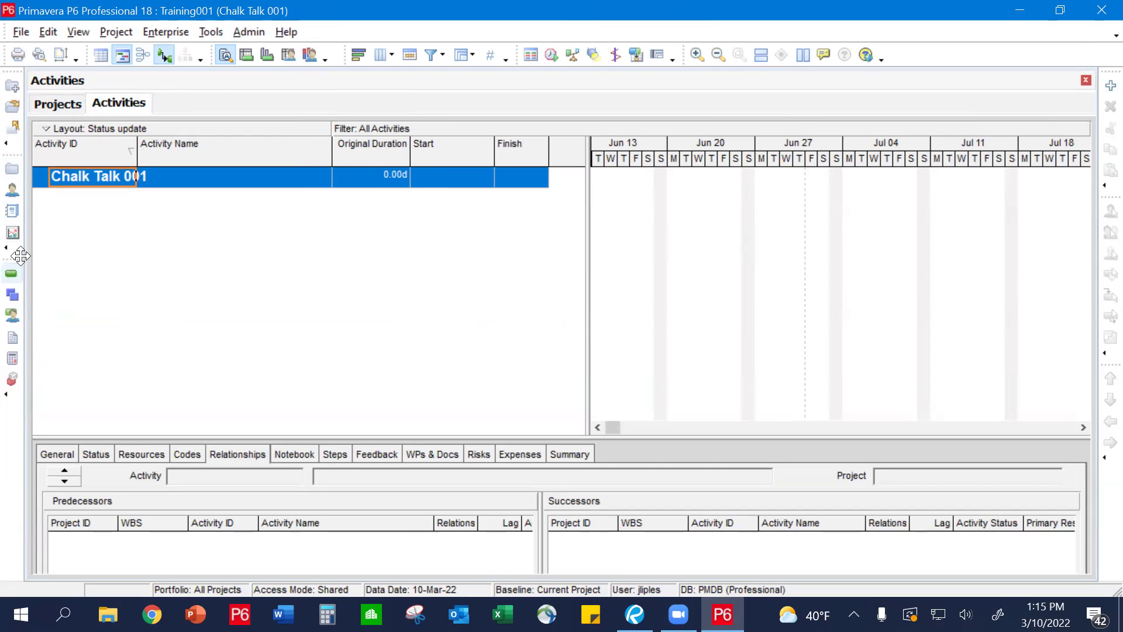
left_click(12, 296)
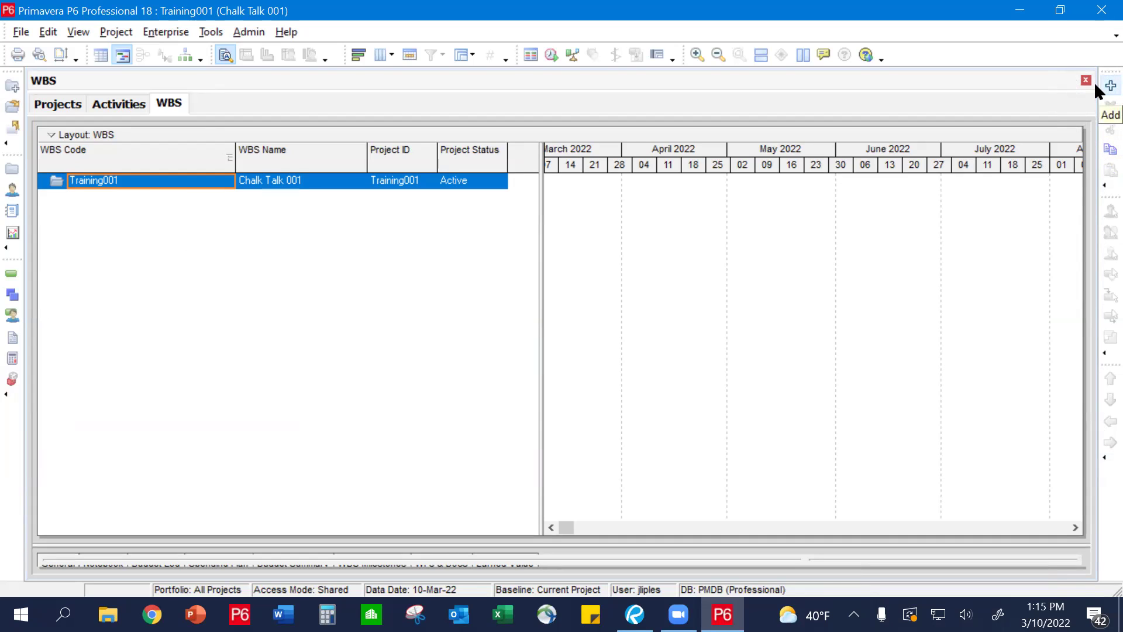
- Add a WBS element under Training001 and set its code to Training001.Bid
left_click(1098, 85)
key("Return")
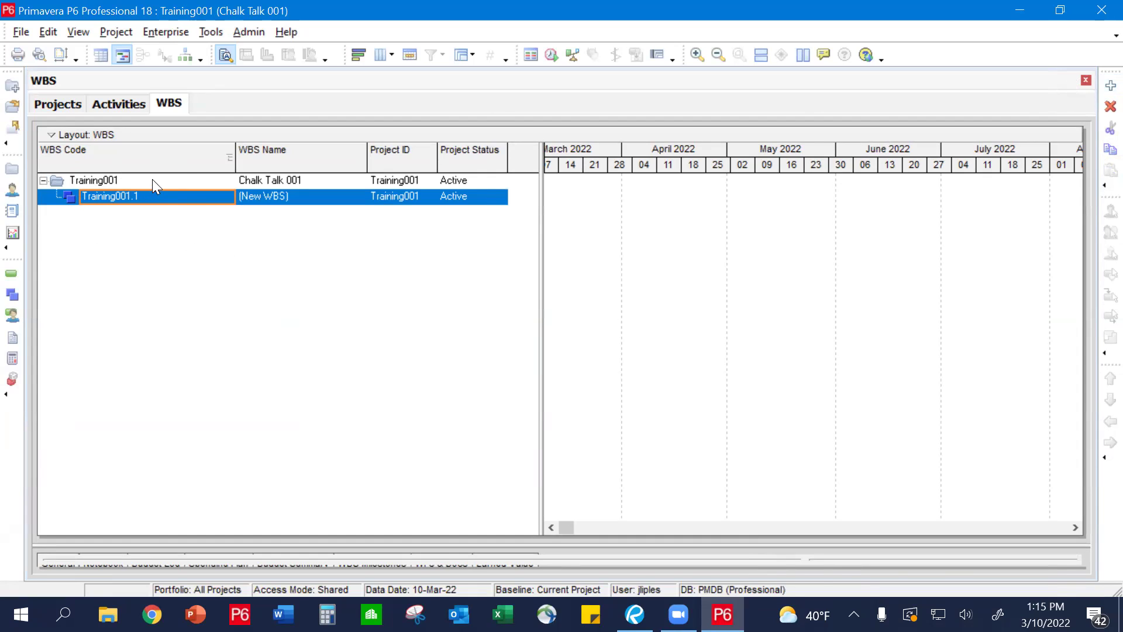
left_click(220, 180)
left_click(205, 195)
type("1")
key("BackSpace")
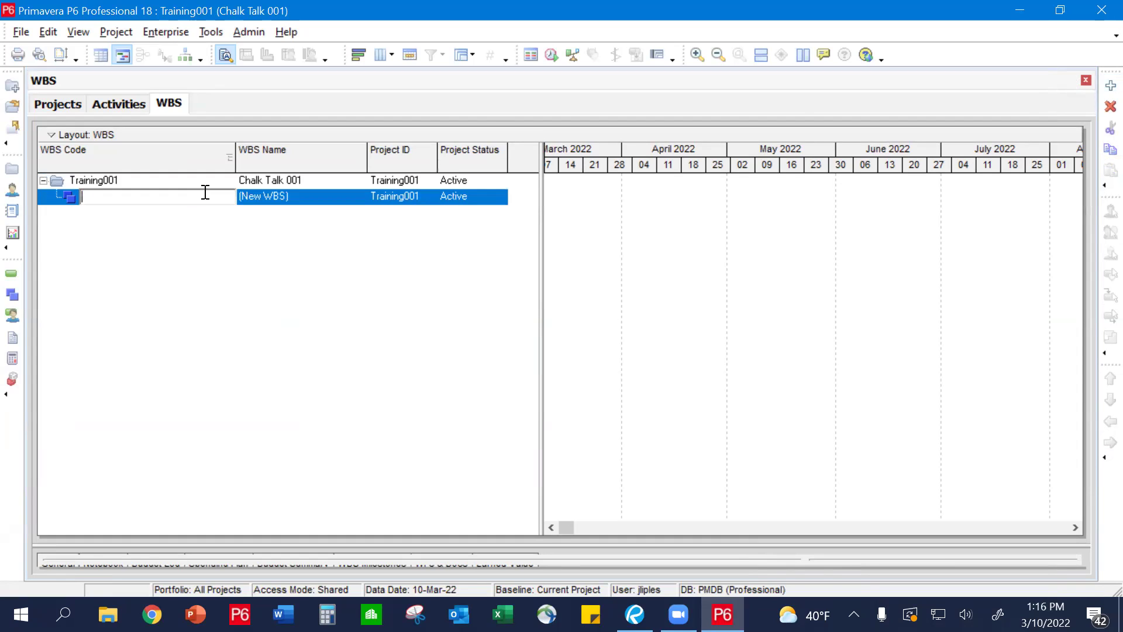
type("Bid")
key("Return")
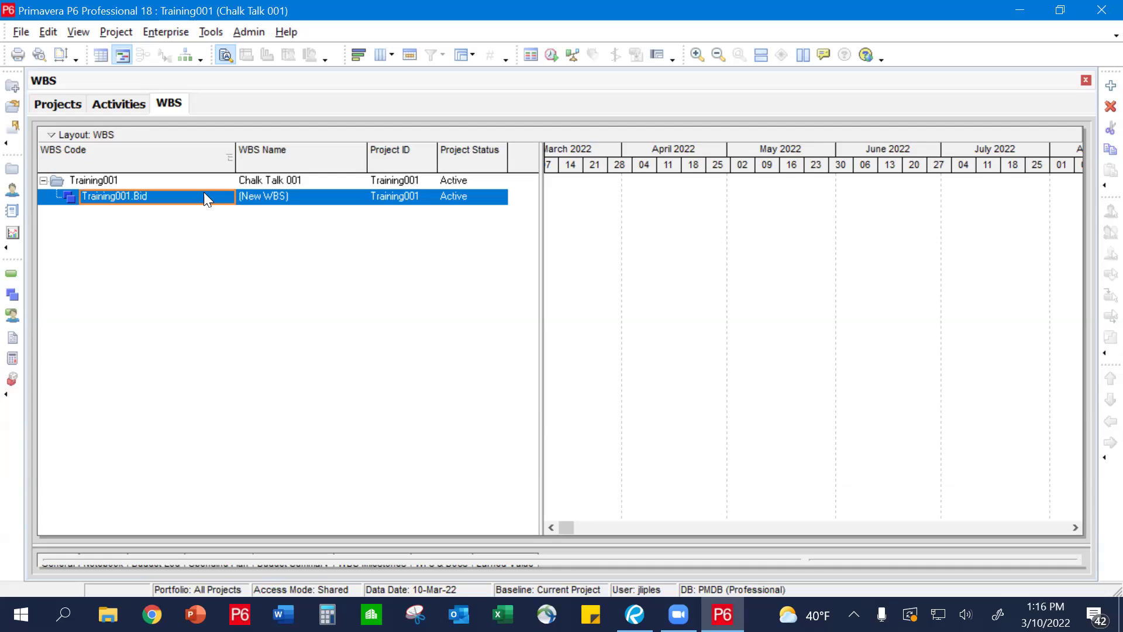
- Name the Training001.Bid element 'Bid Assembly'
left_click(83, 190)
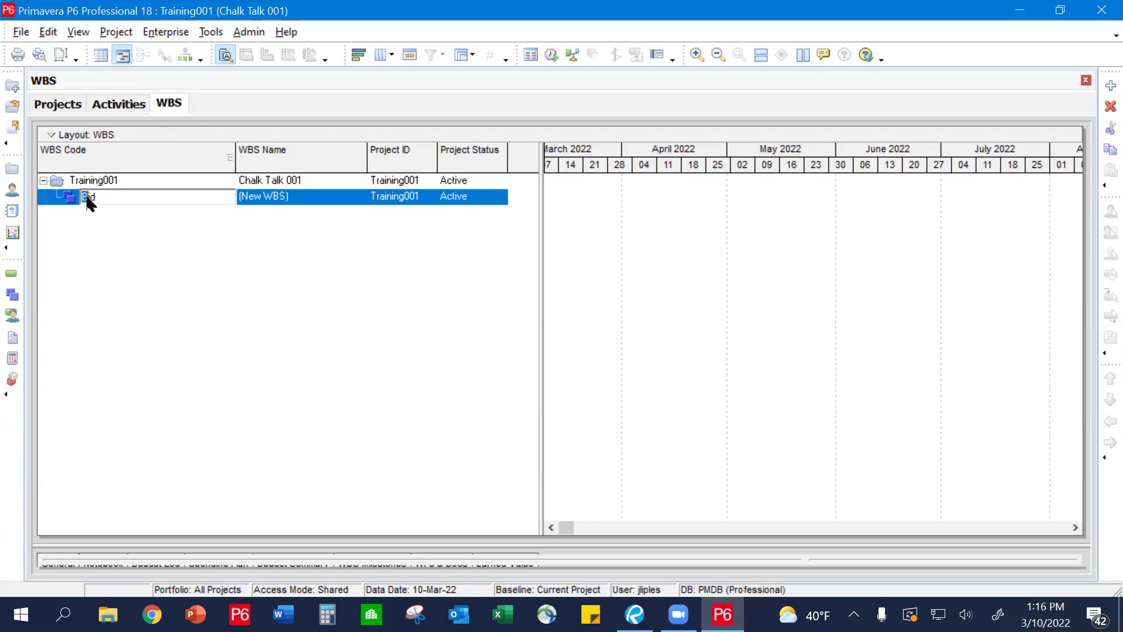
left_click(130, 226)
left_click(277, 196)
left_click(299, 193)
key("shift+Home")
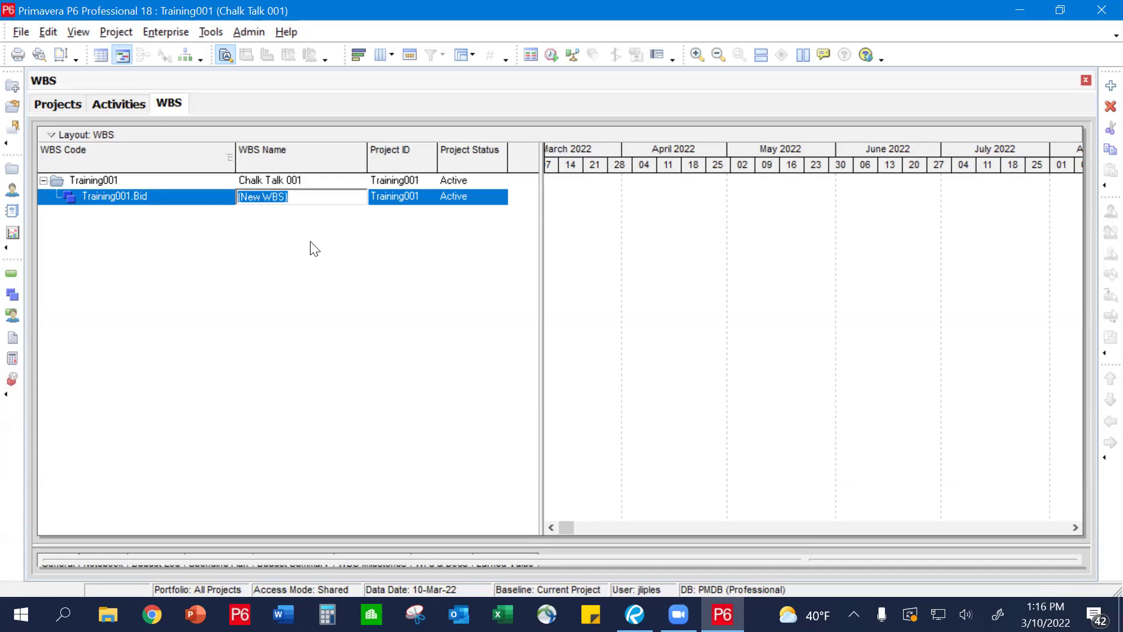
type("B")
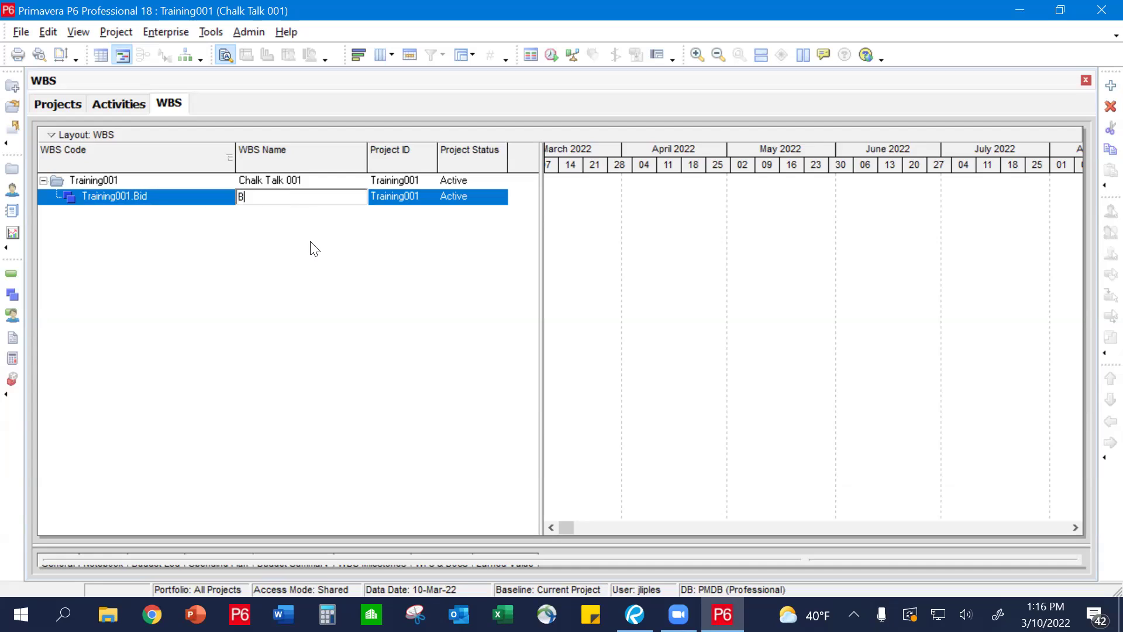
type("id Assembly")
key("Return")
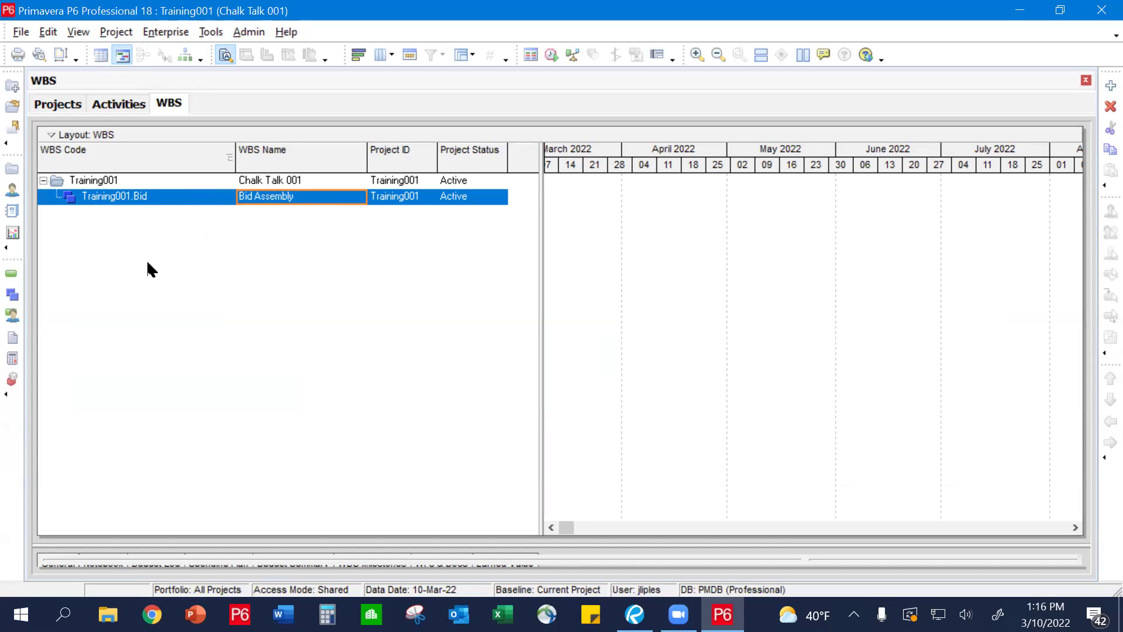
left_click(135, 199)
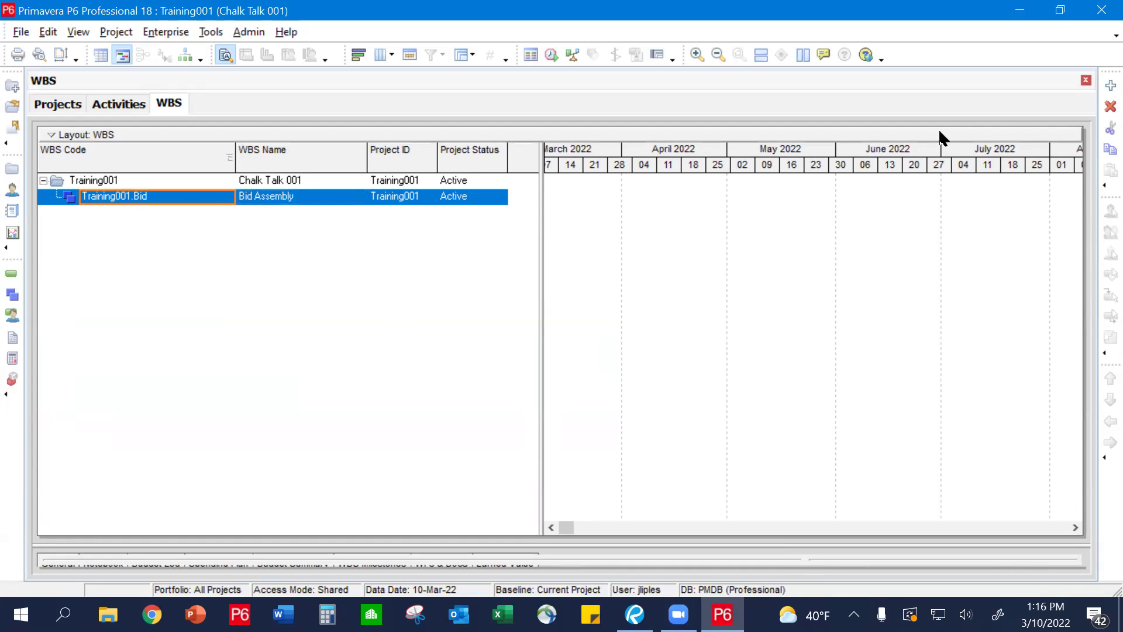
- Add a new WBS element and outdent it to sit directly under Training001
left_click(1096, 86)
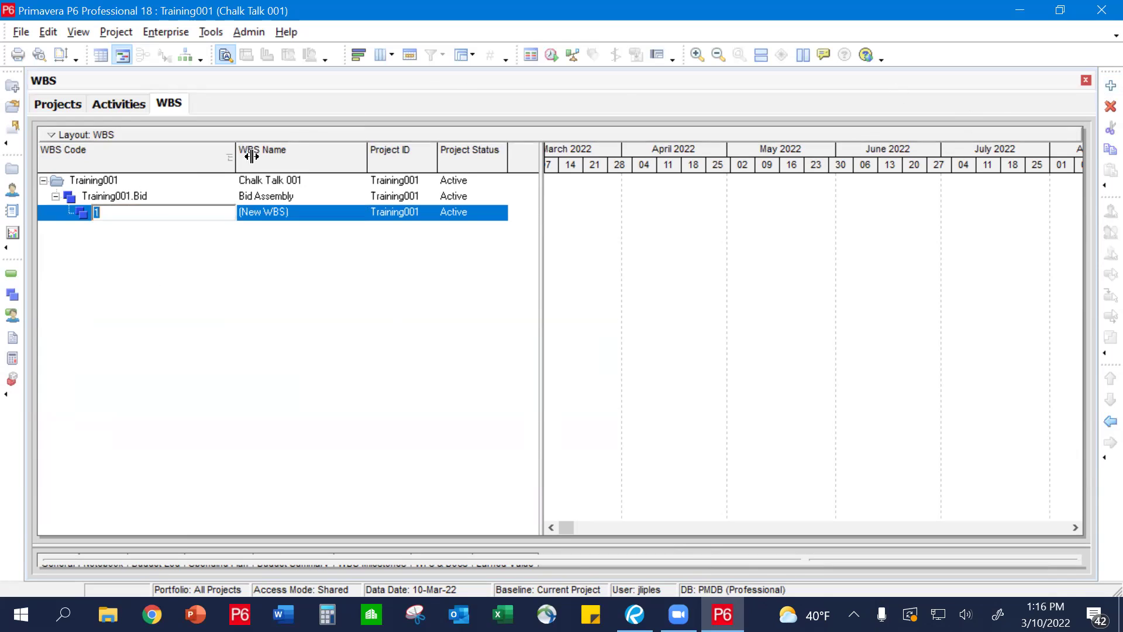
left_click(86, 275)
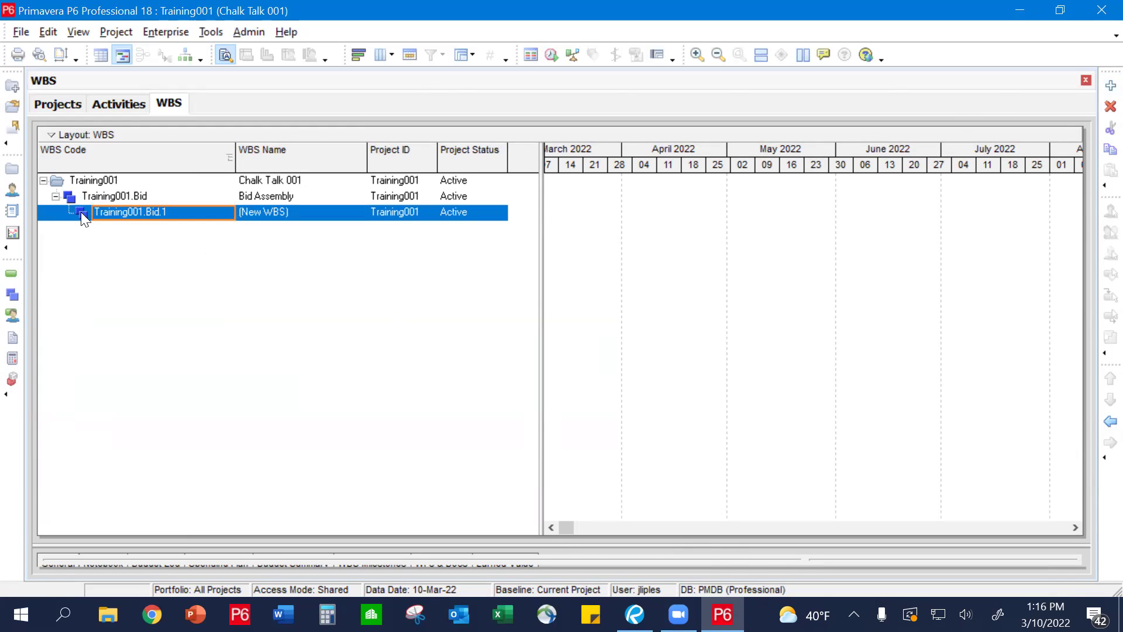
left_click(123, 211)
left_click(129, 264)
left_click(120, 197)
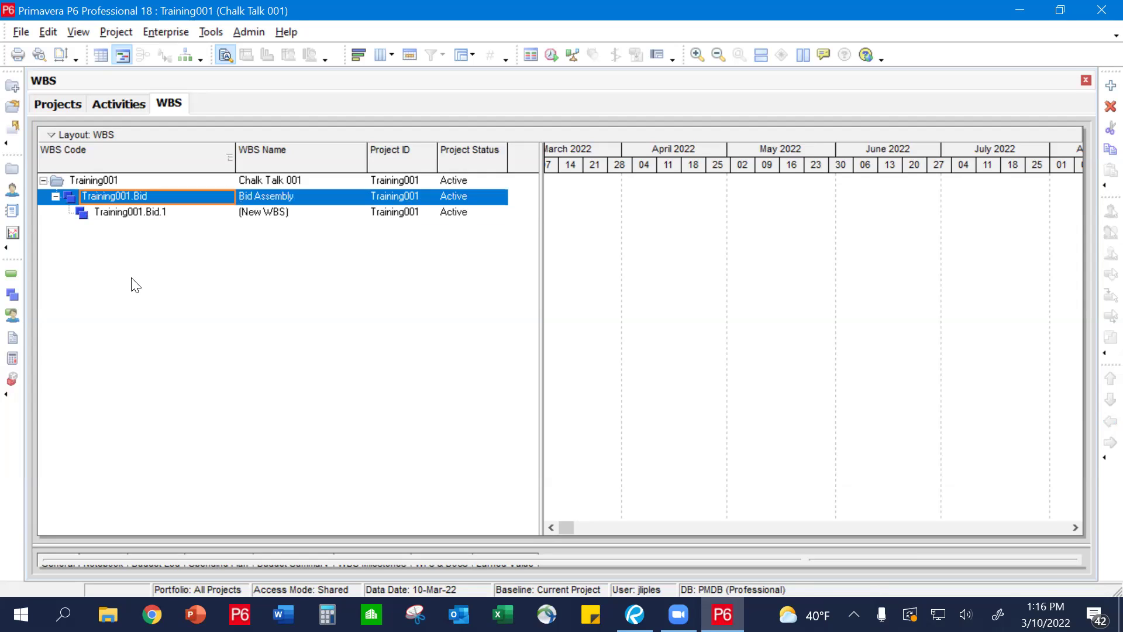
left_click(152, 214)
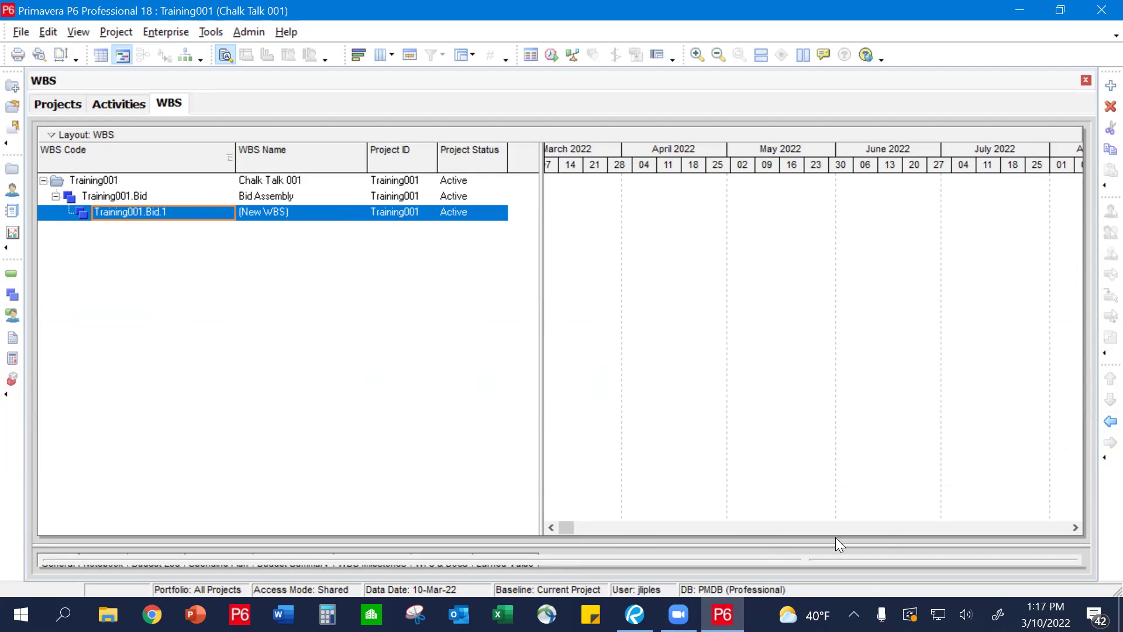
left_click(1096, 425)
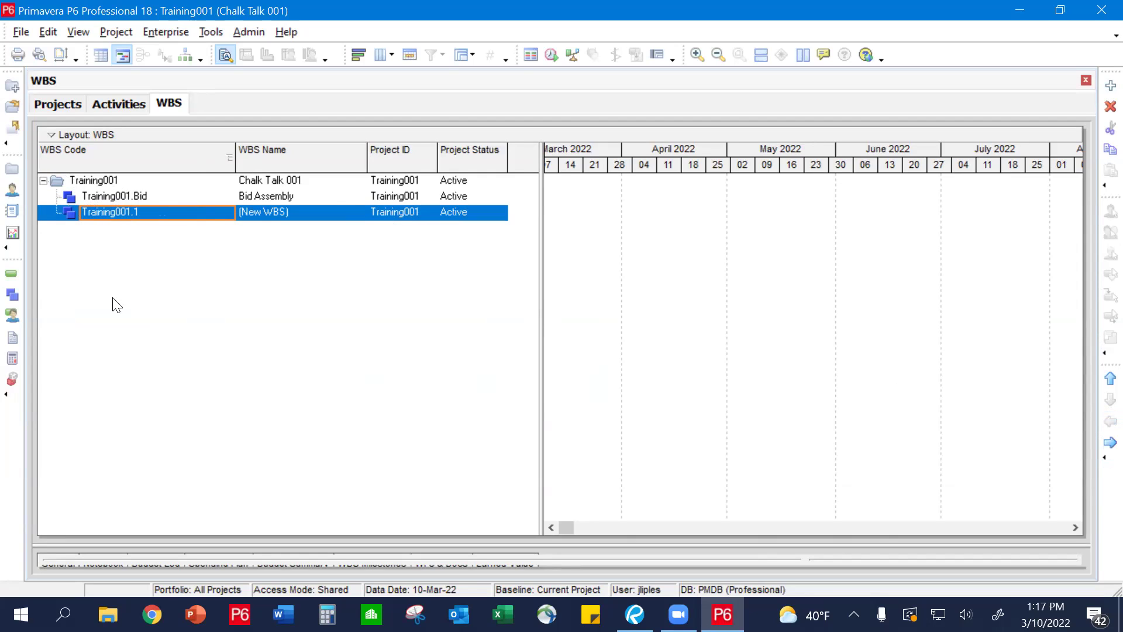
left_click(113, 201)
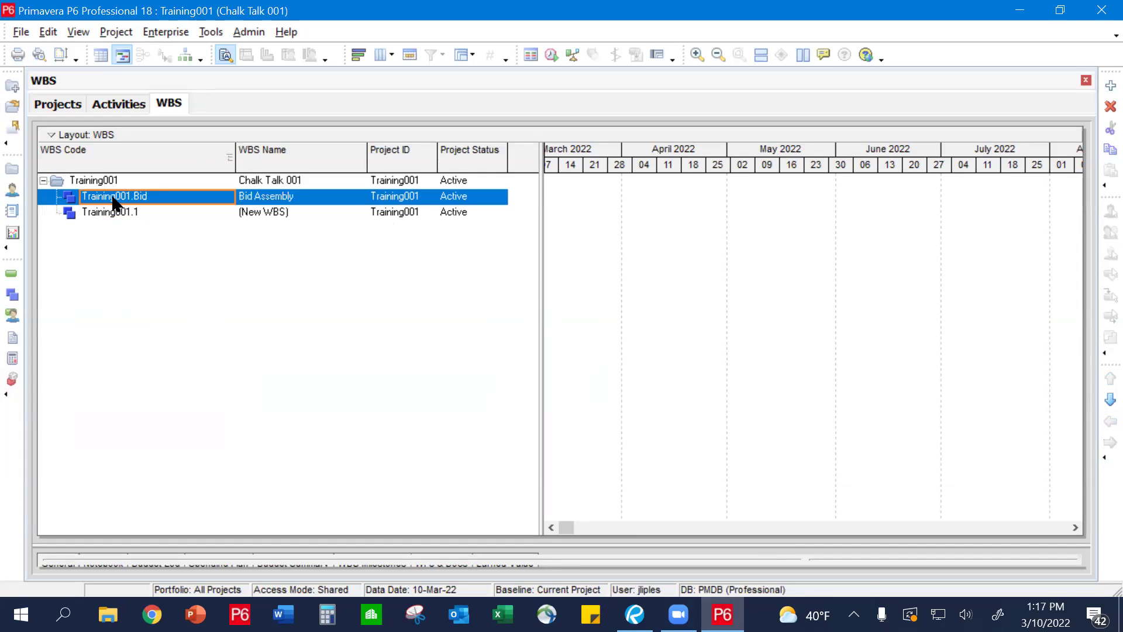
left_click(114, 216)
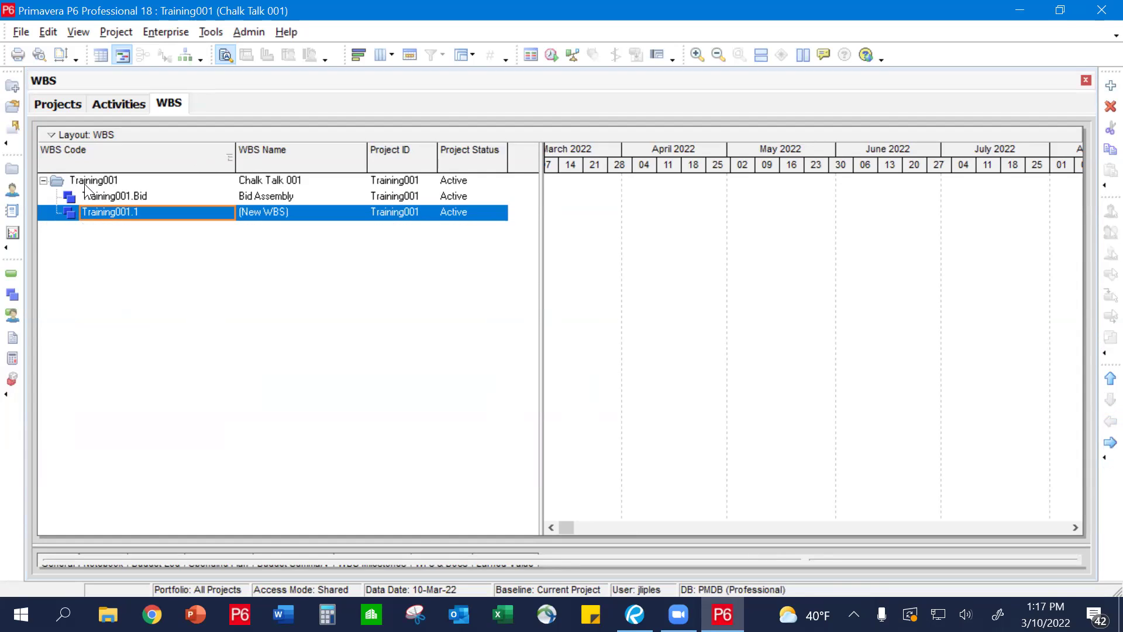
left_click(84, 183)
left_click(98, 214)
- Set the new element's code to Training001.Buy and its name to Buyout/Contracts
key("F2")
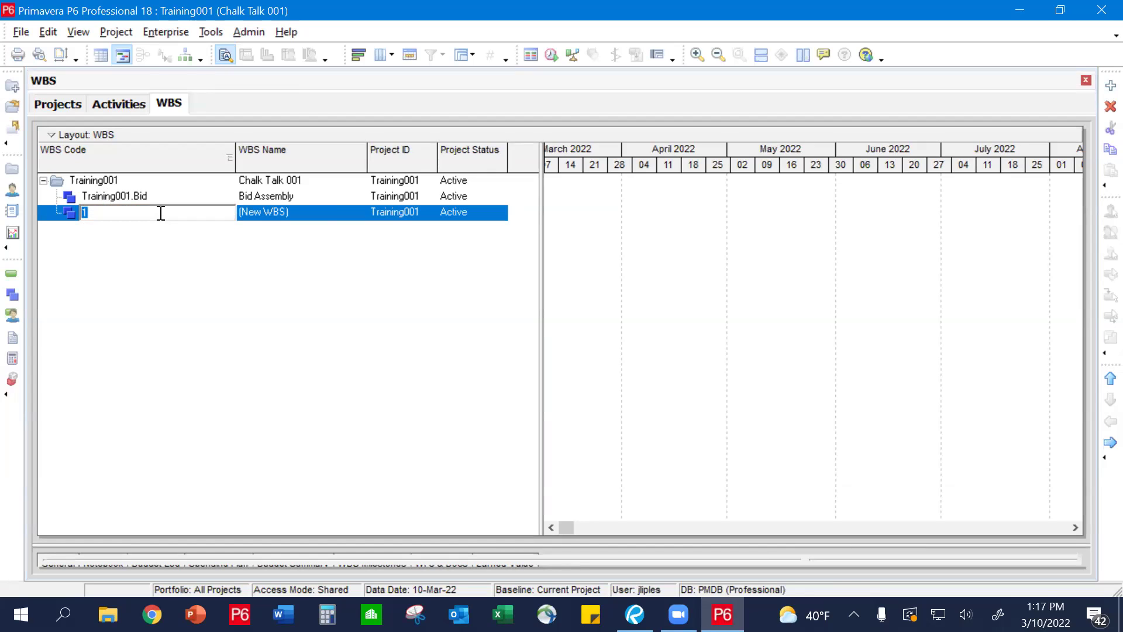
type("Buy")
key("Tab")
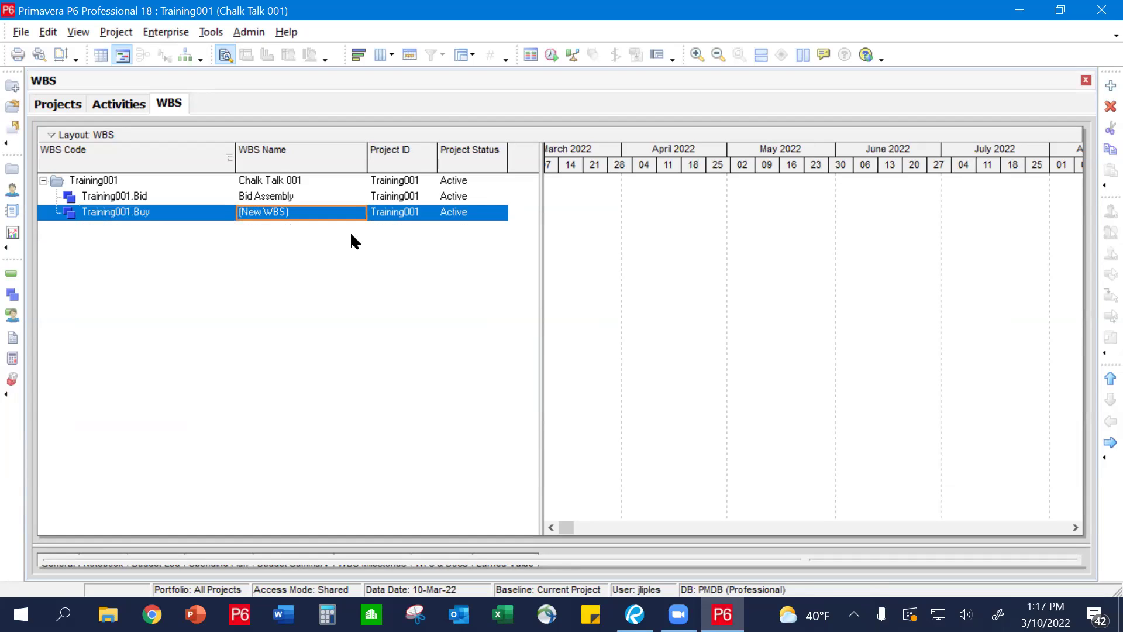
type("B")
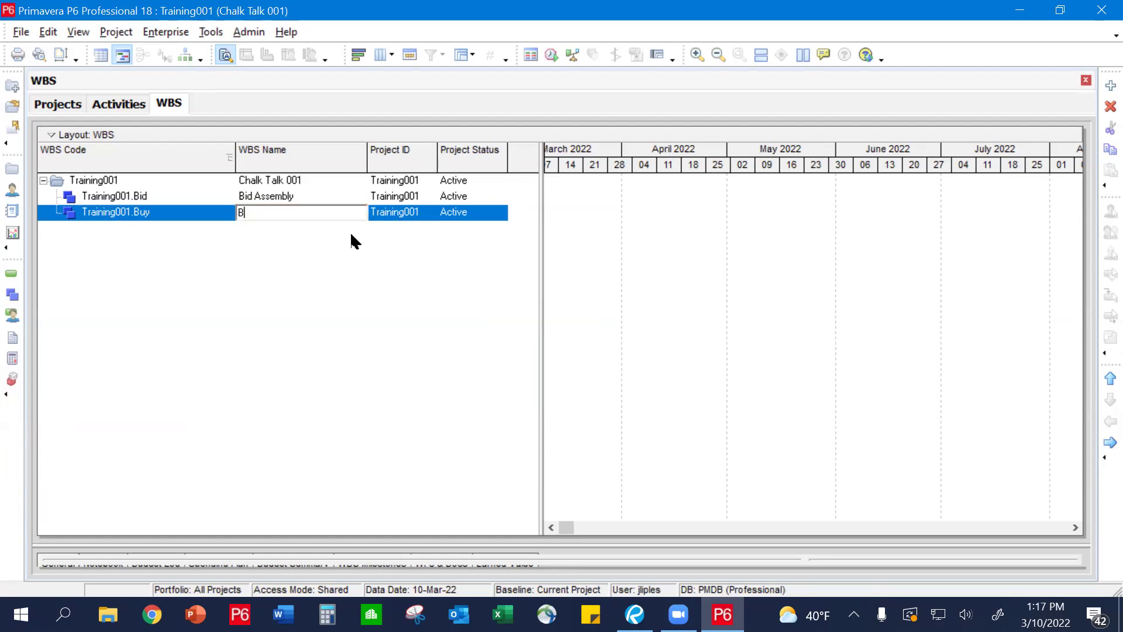
type("uyout/Contracts")
key("Return")
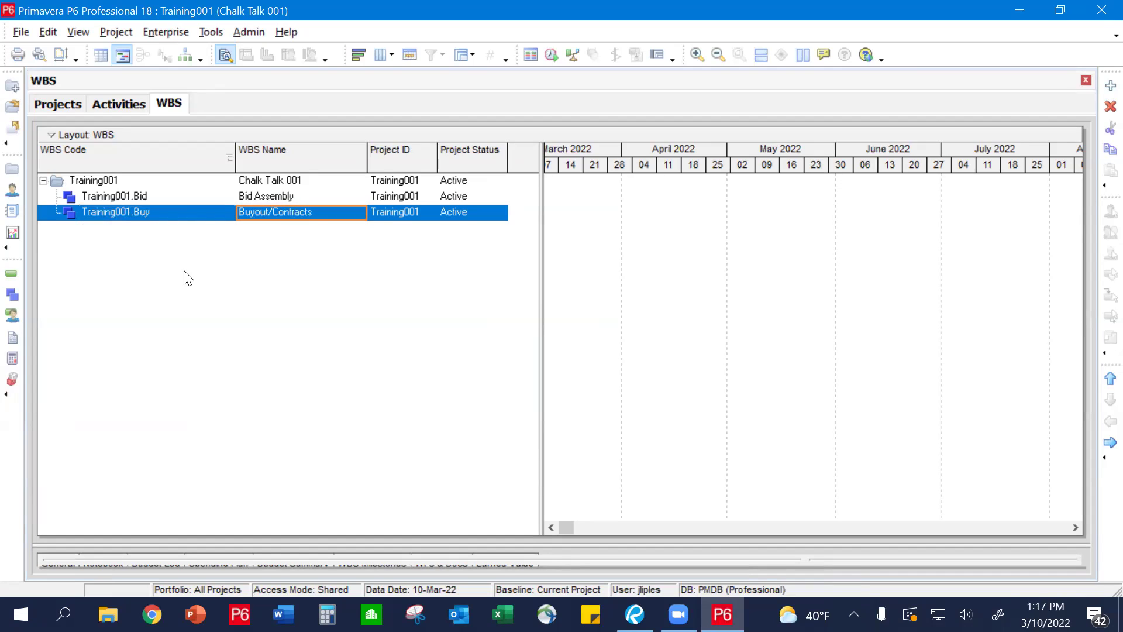
left_click(175, 195)
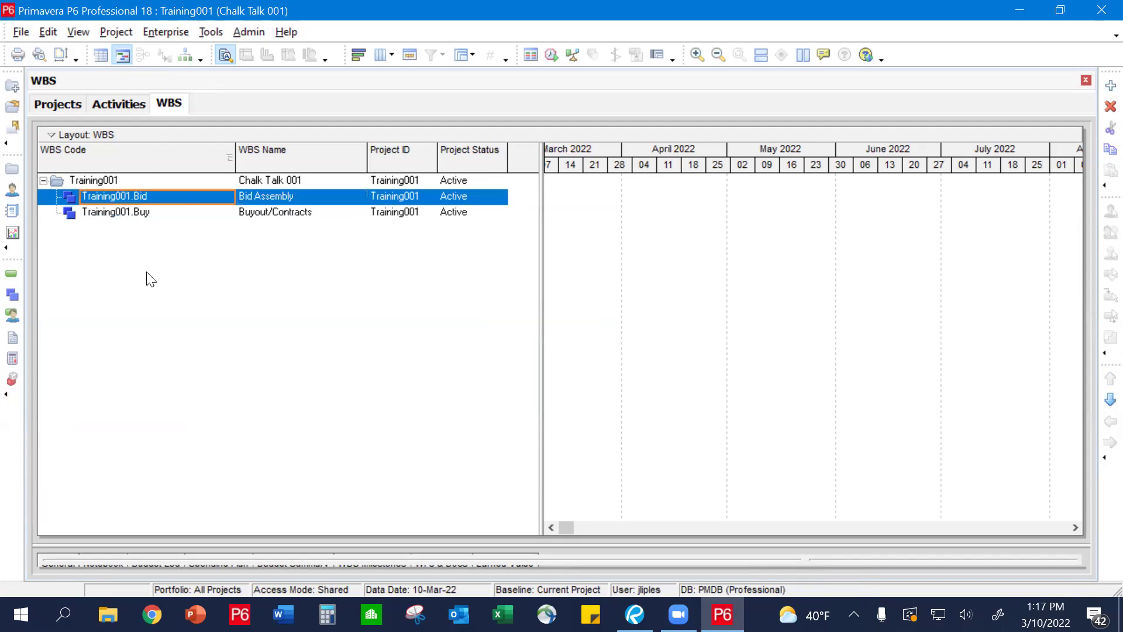
left_click(145, 213)
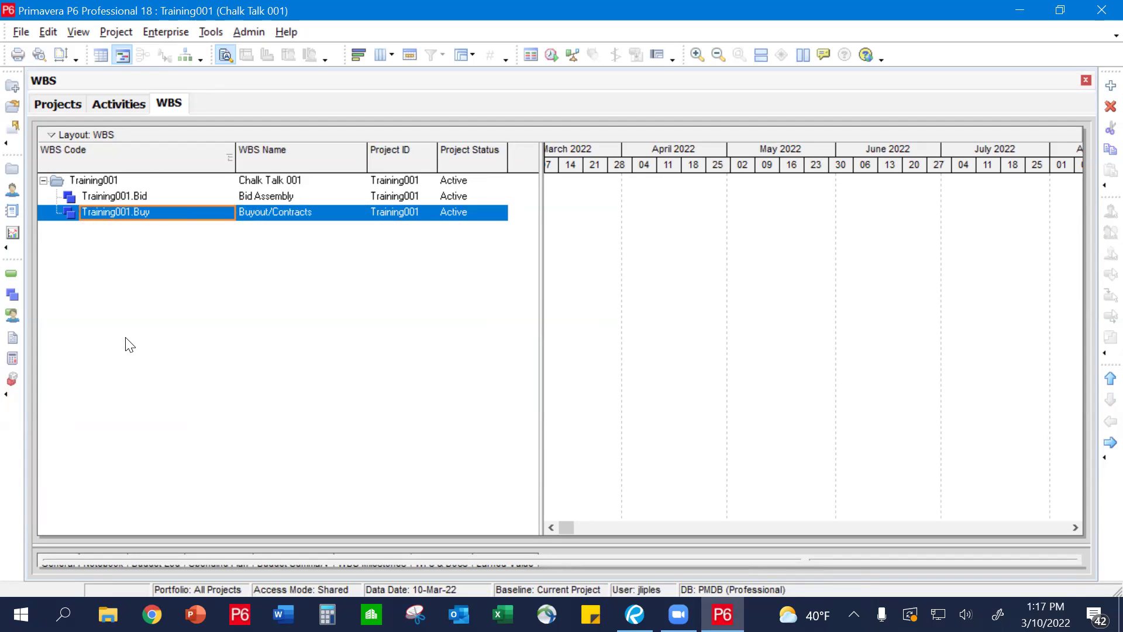
left_click(1106, 85)
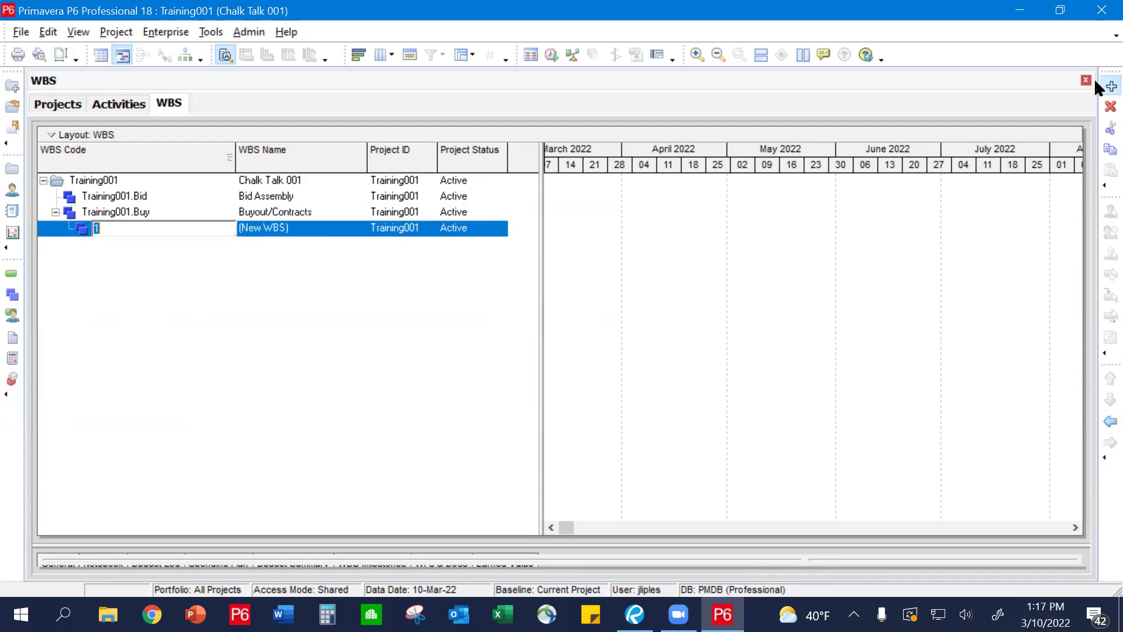
- Add placeholder elements and promote all three from Buyout/Contracts to directly under Training001
key("Insert")
key("Insert")
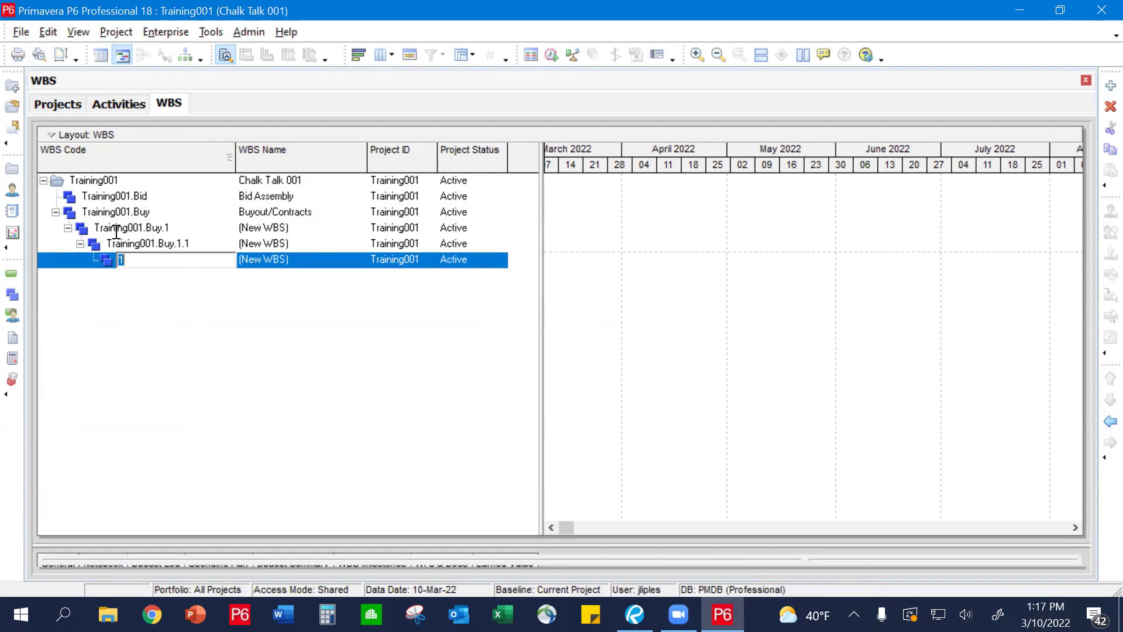
left_click(1110, 421)
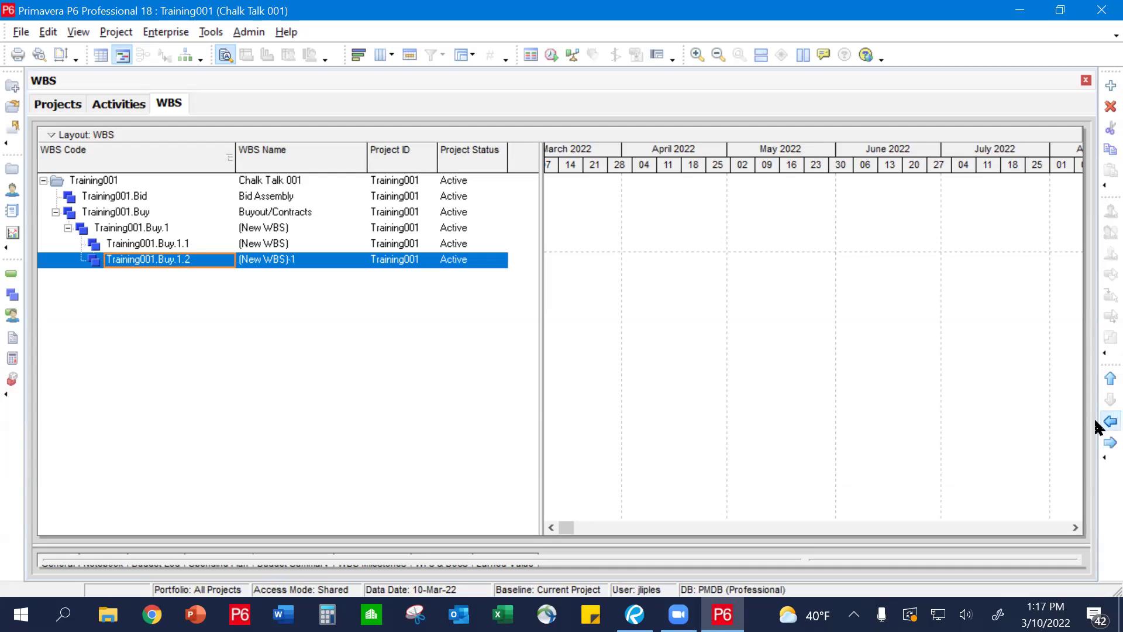
left_click(1110, 421)
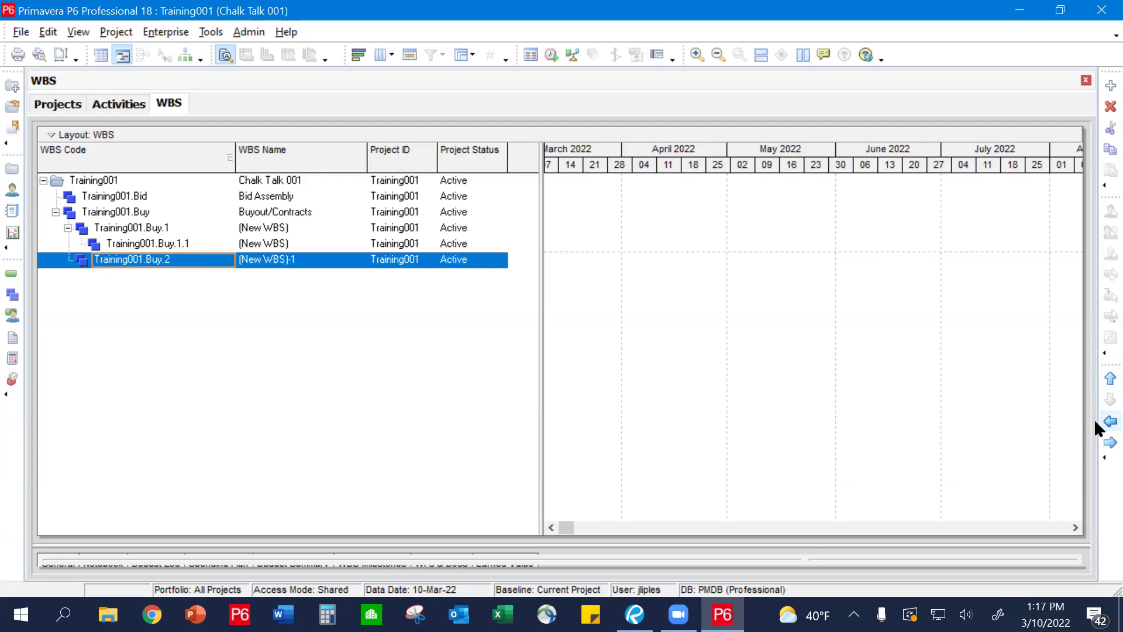
left_click(1110, 421)
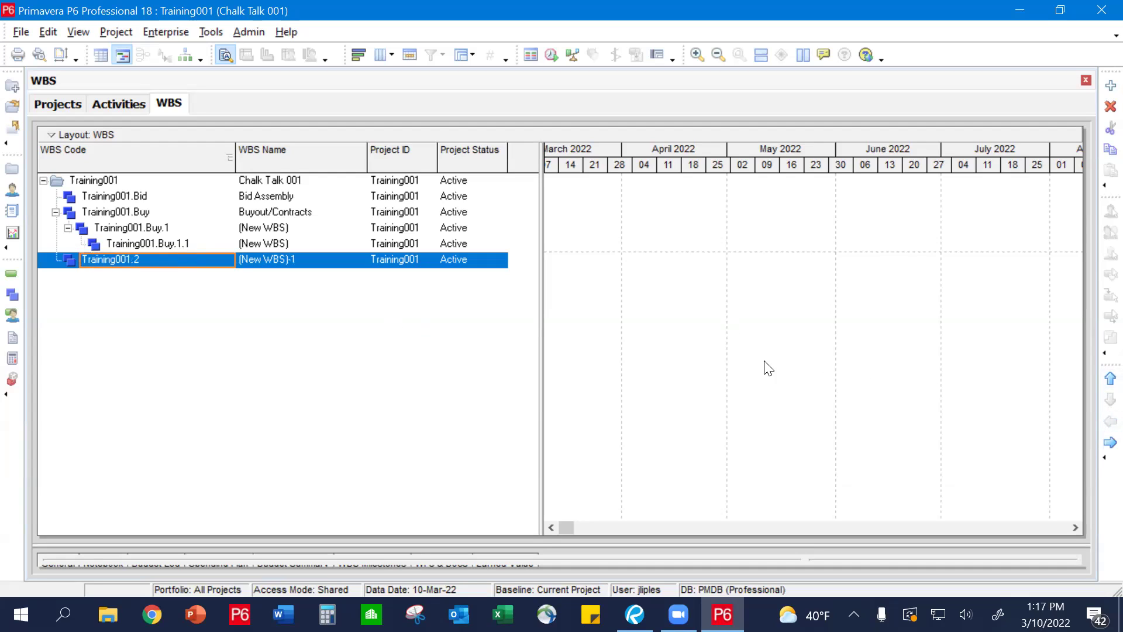
left_click(176, 244)
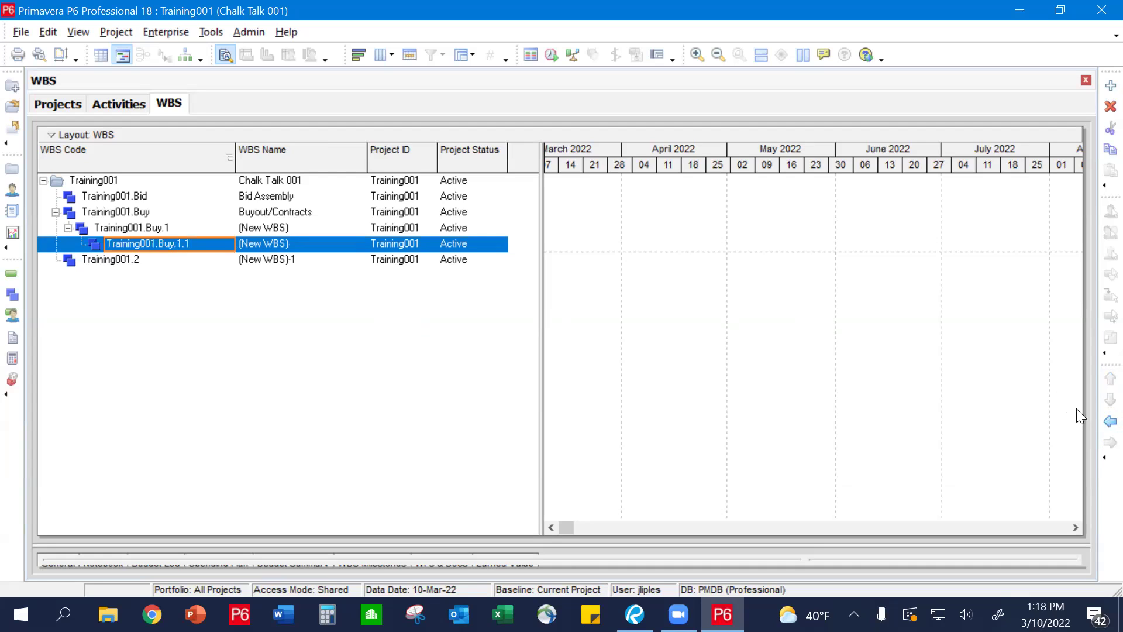
left_click(1096, 419)
left_click(1095, 418)
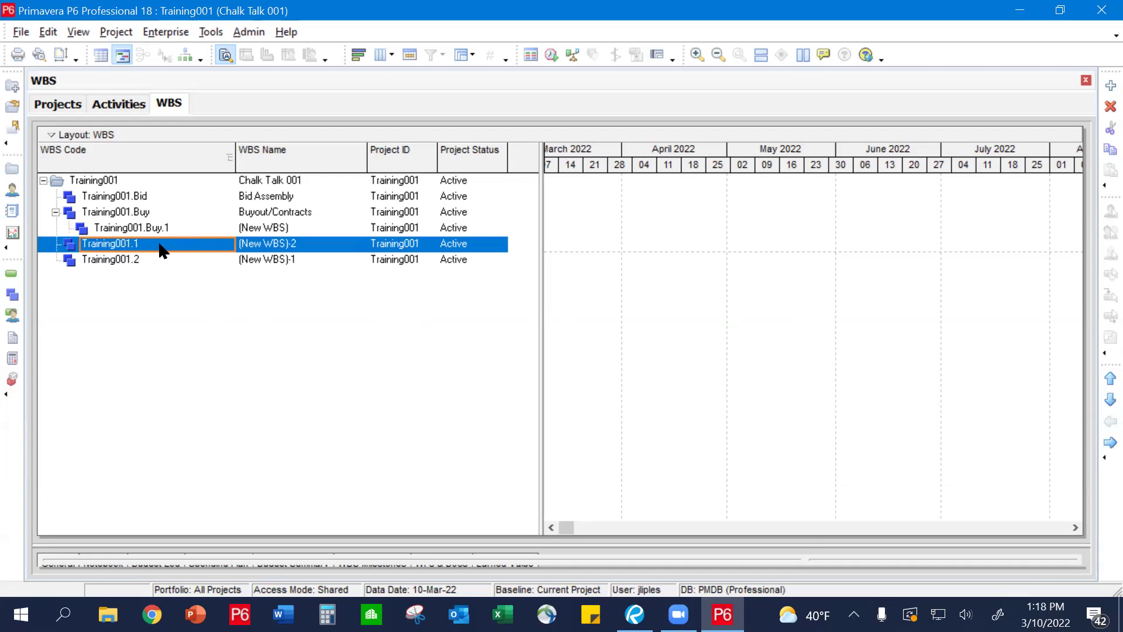
left_click(172, 231)
left_click(1108, 421)
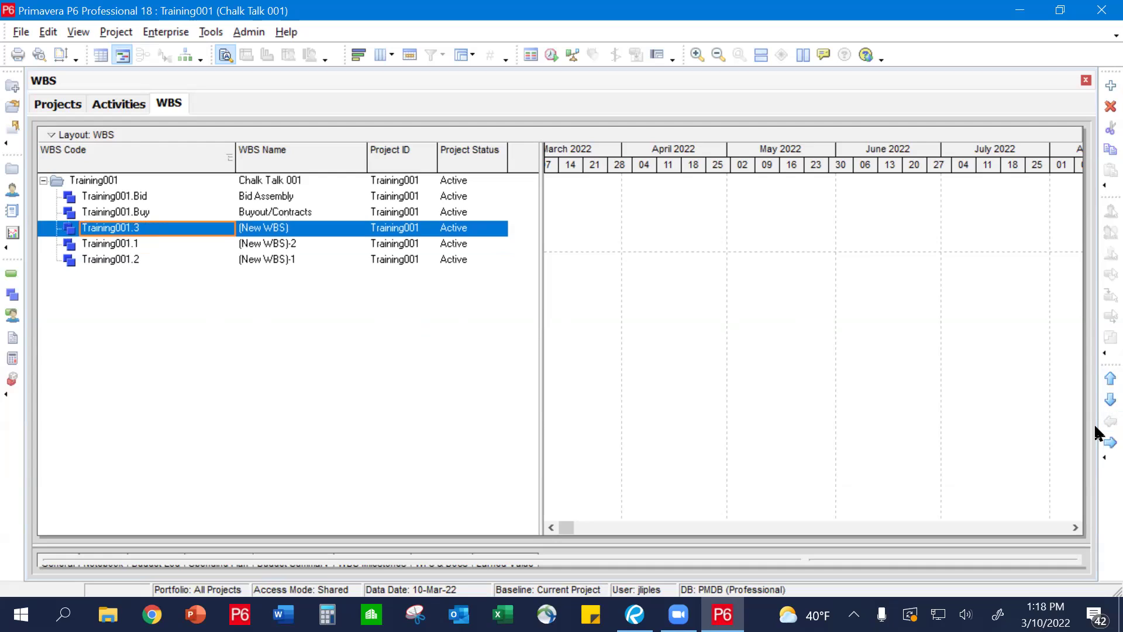
- Rename Training001.3 to code Submittal with the name Submitals
left_click(146, 227)
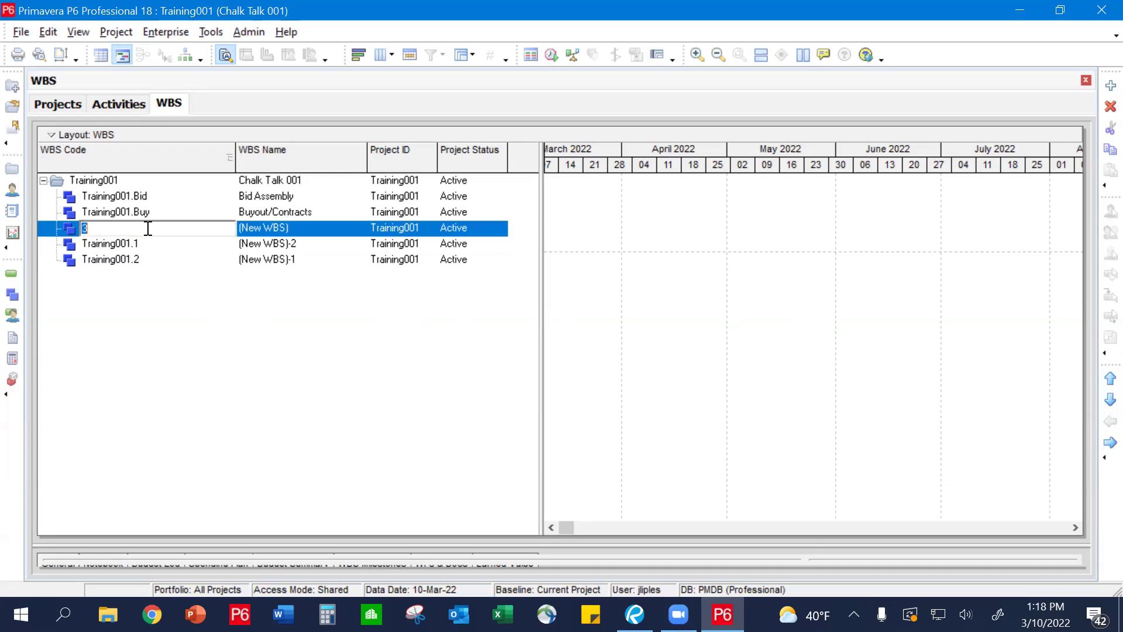
type("Submittal")
key("Return")
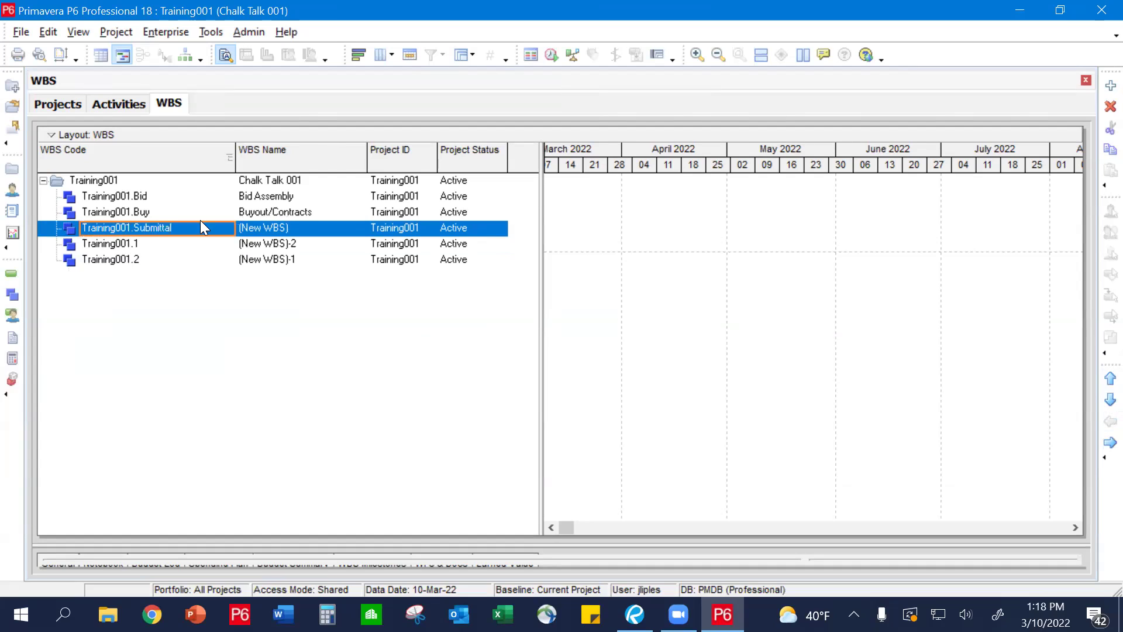
left_click(278, 230)
left_click(277, 230)
type("Submitals")
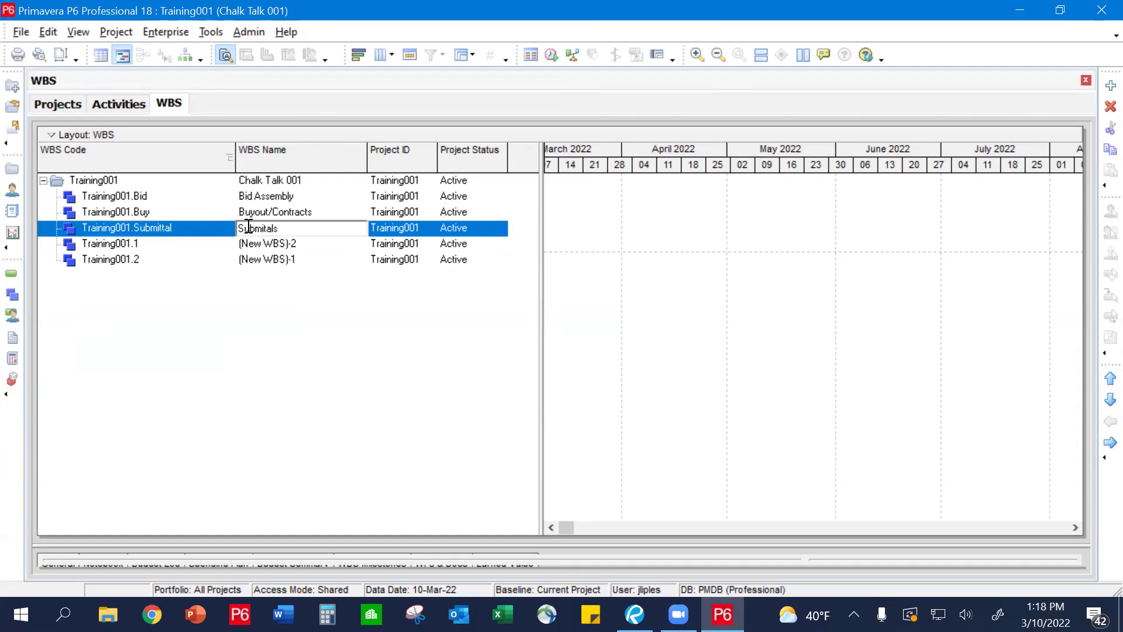
left_click(191, 246)
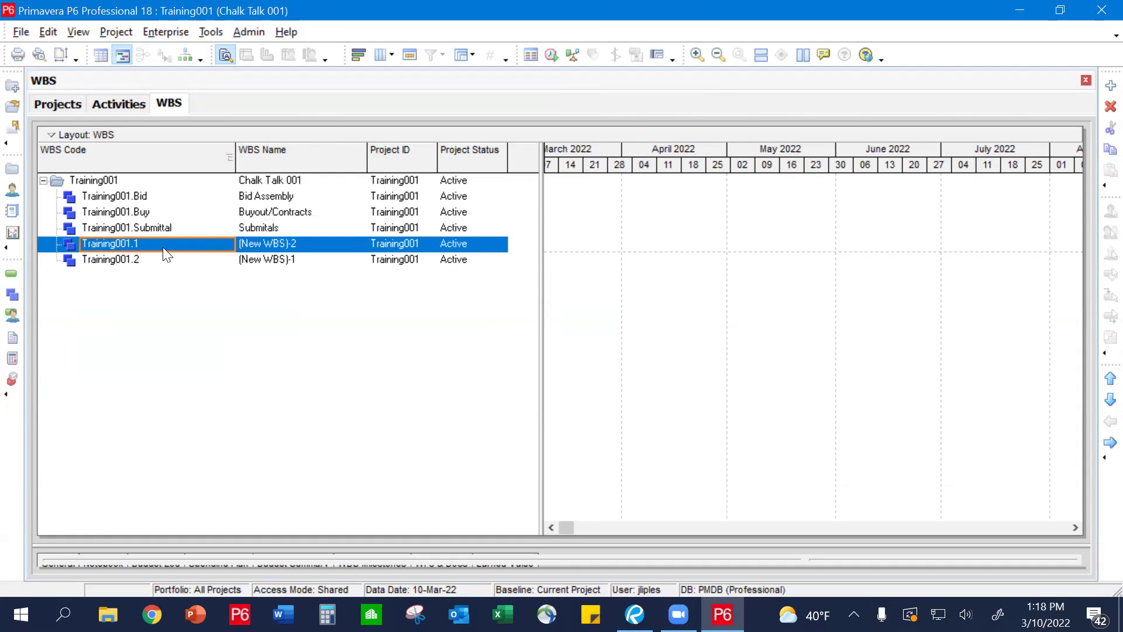
- Rename Training001.1 to code Procurment with the name Procurment
left_click(162, 246)
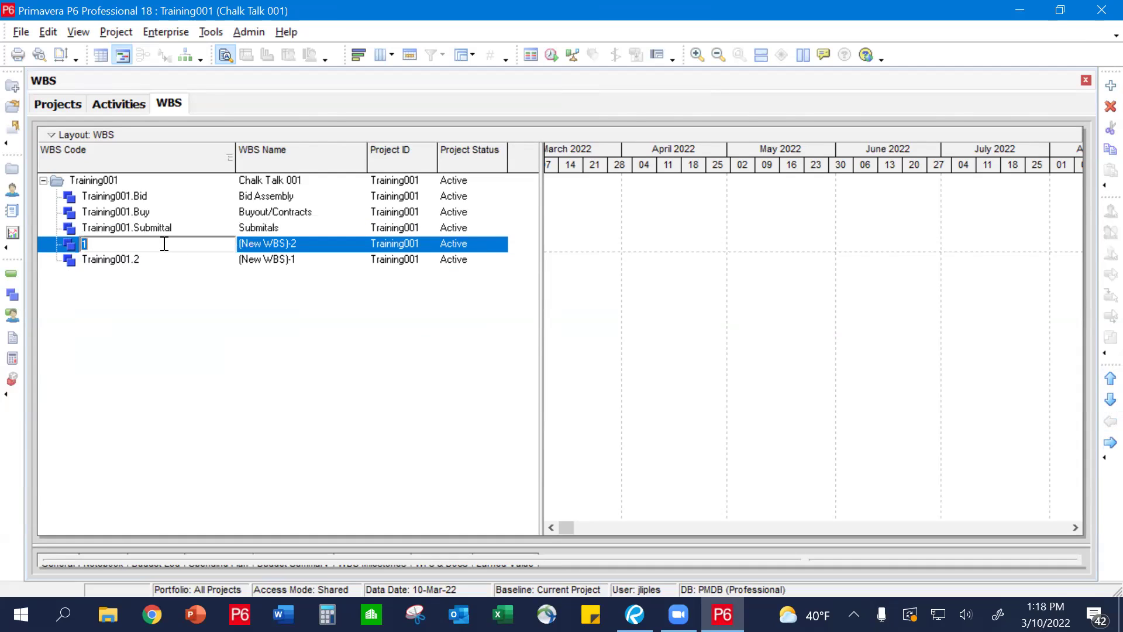
type("Procurment")
left_click(316, 243)
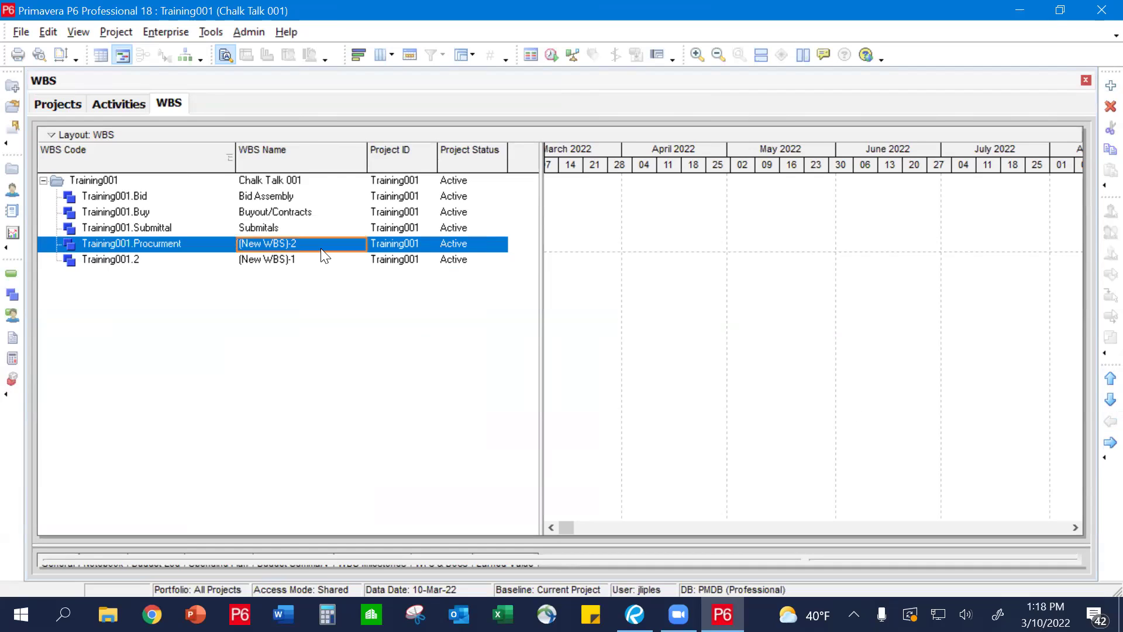
left_click_drag(313, 244, 227, 249)
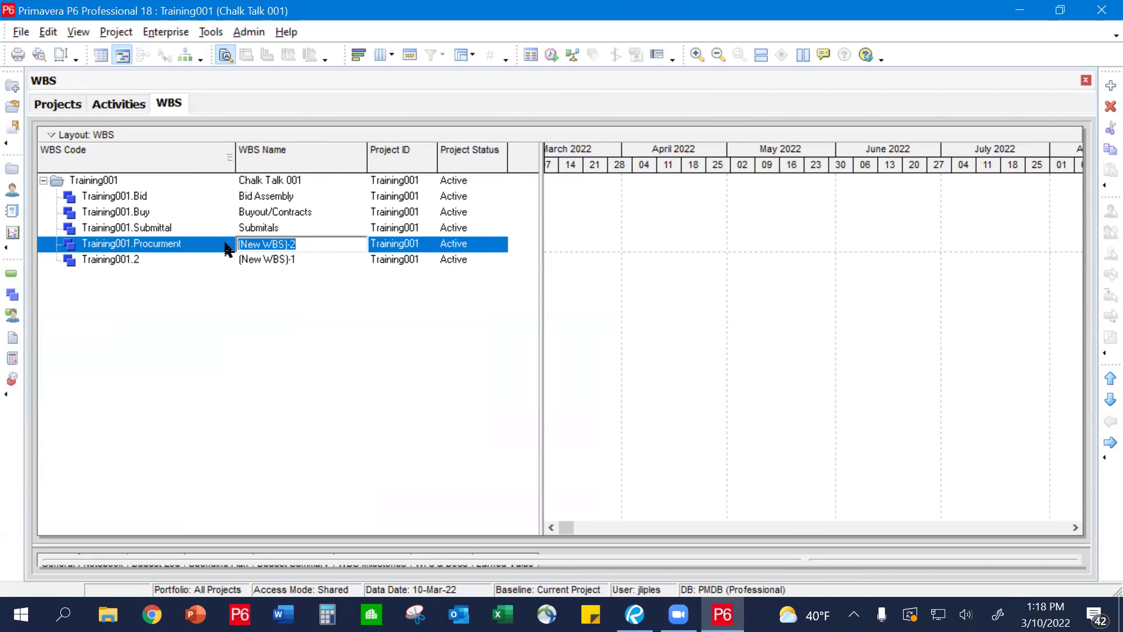
type("Procurment")
key("Return")
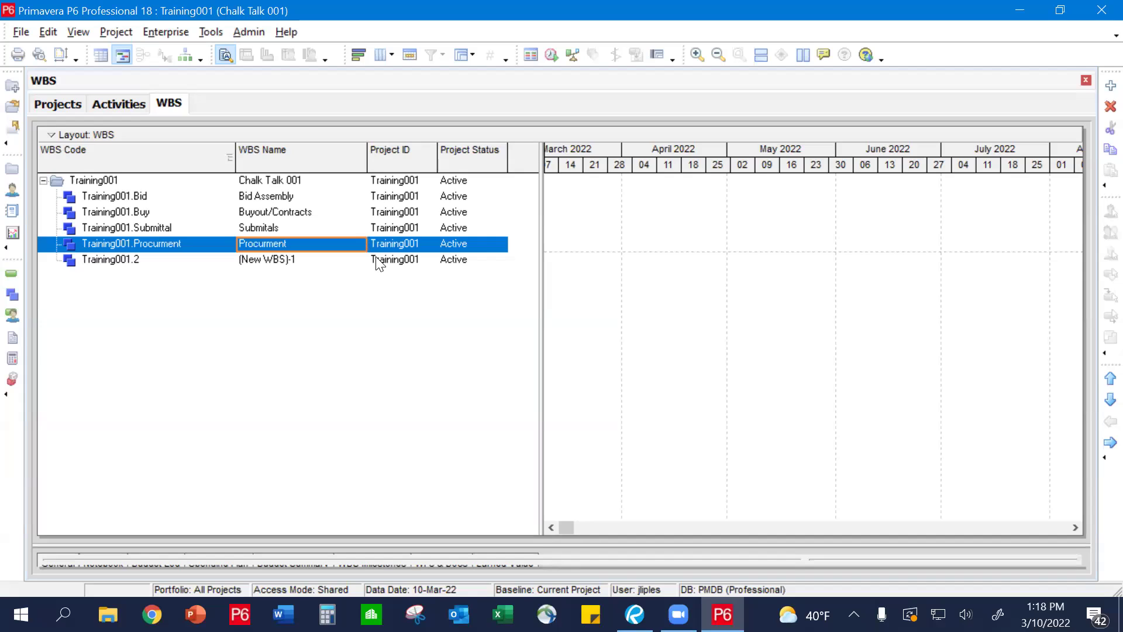
- Rename Training001.2 to code Construction with the name Construction
left_click(192, 260)
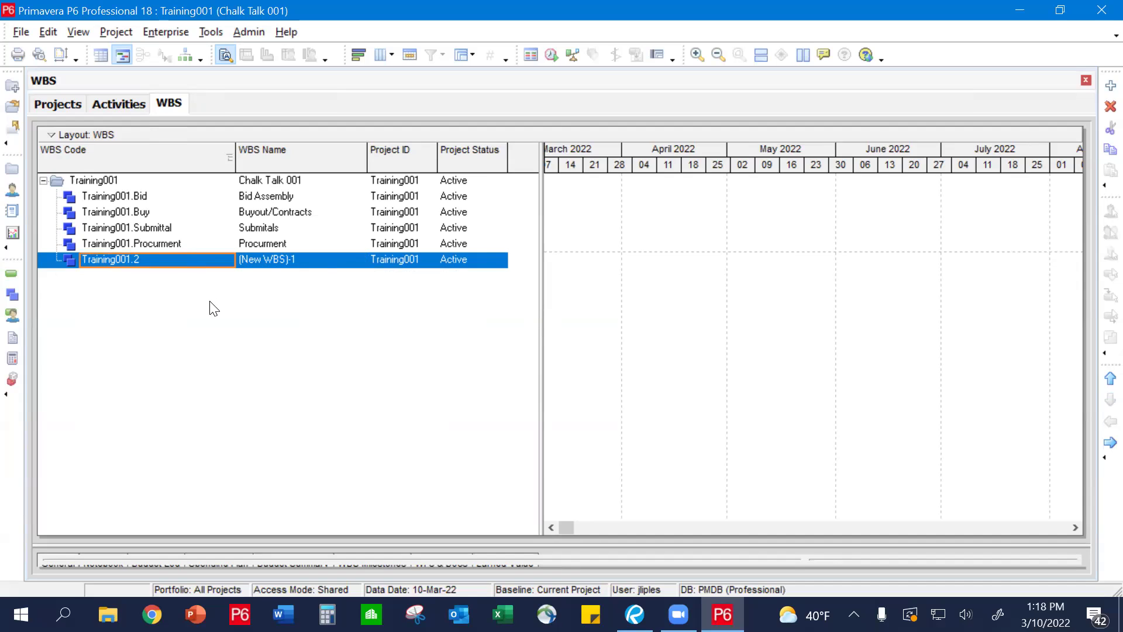
left_click(206, 244)
left_click(200, 259)
left_click(151, 262)
key("BackSpace")
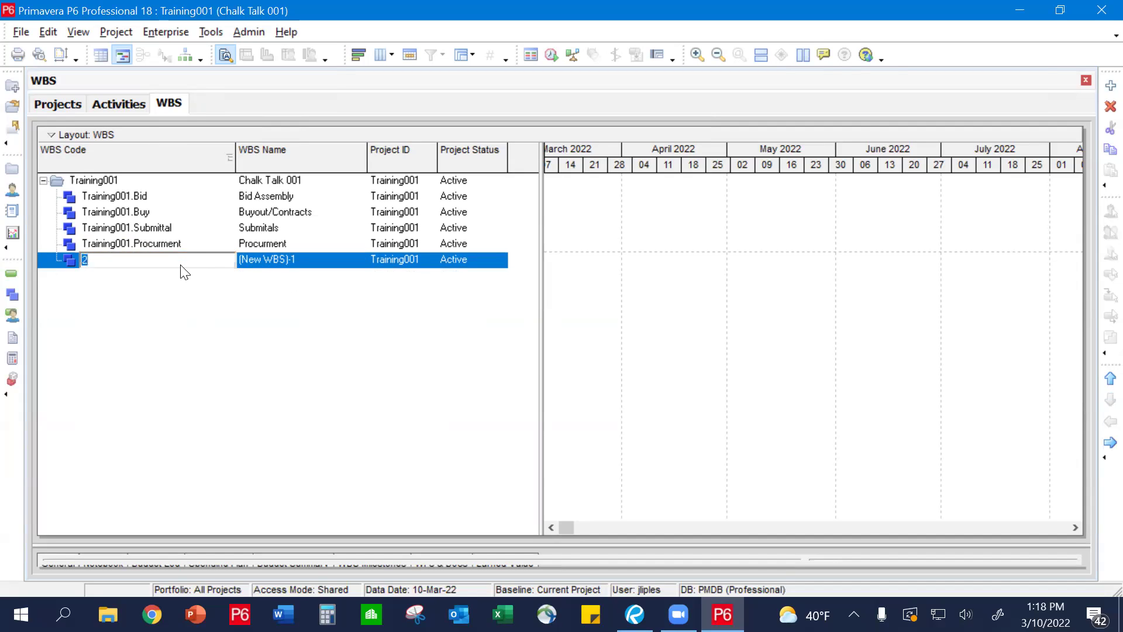
type("Constrcutio")
key("BackSpace")
key("BackSpace")
key("BackSpace")
key("BackSpace")
key("BackSpace")
key("BackSpace")
type("ruction")
left_click(275, 261)
type("Consutc")
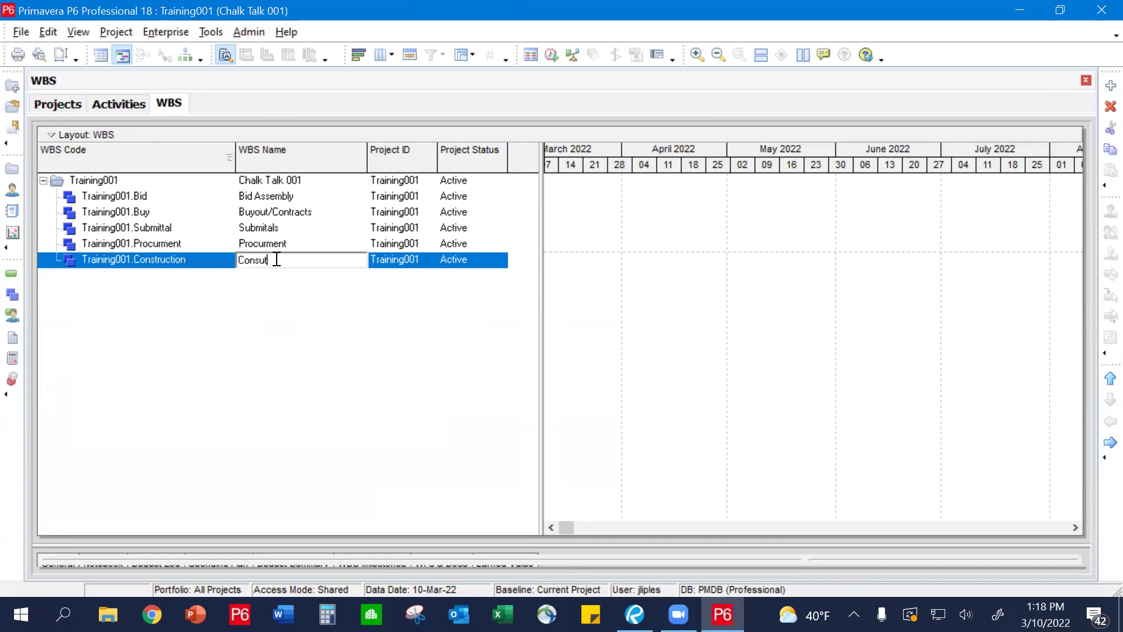
key("BackSpace")
key("BackSpace")
key("BackSpace")
type("truction")
key("Return")
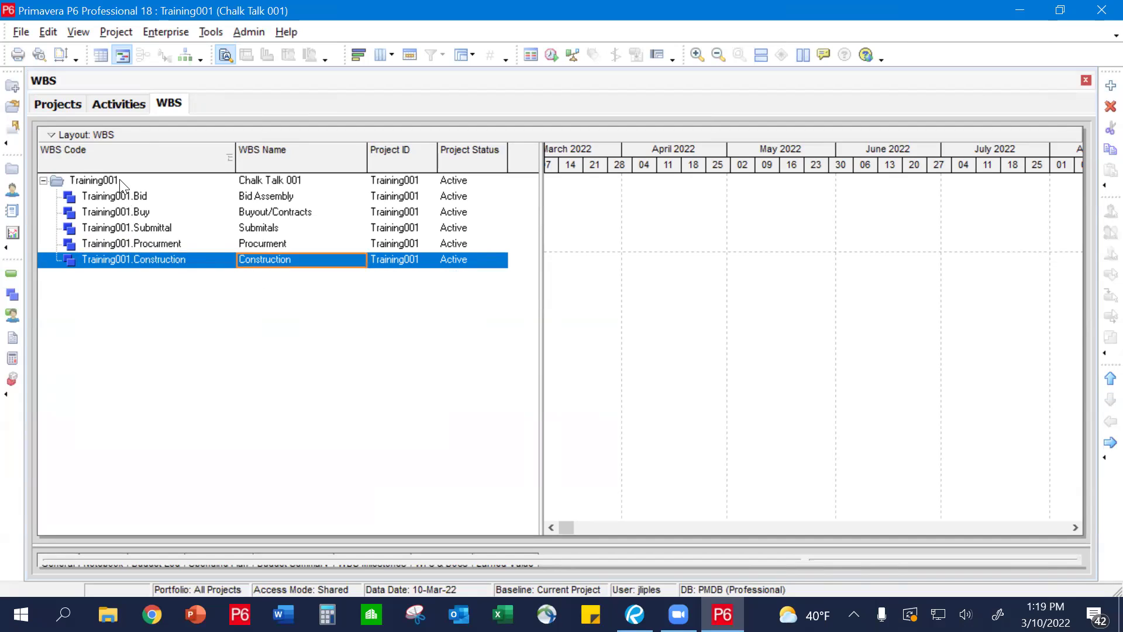
left_click(123, 260)
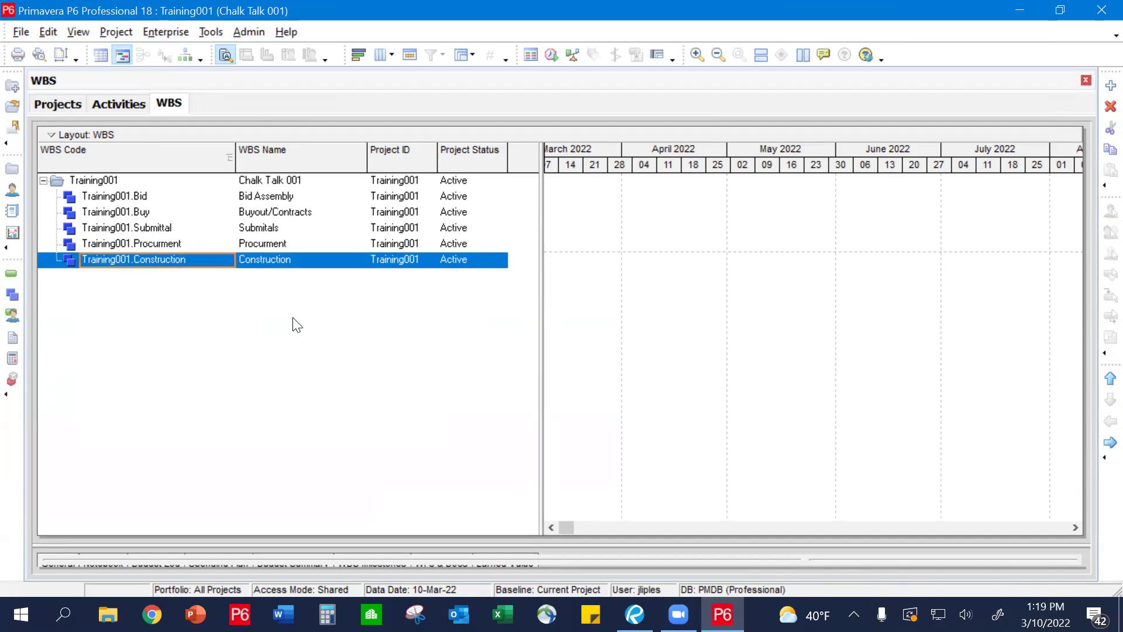
left_click(1097, 85)
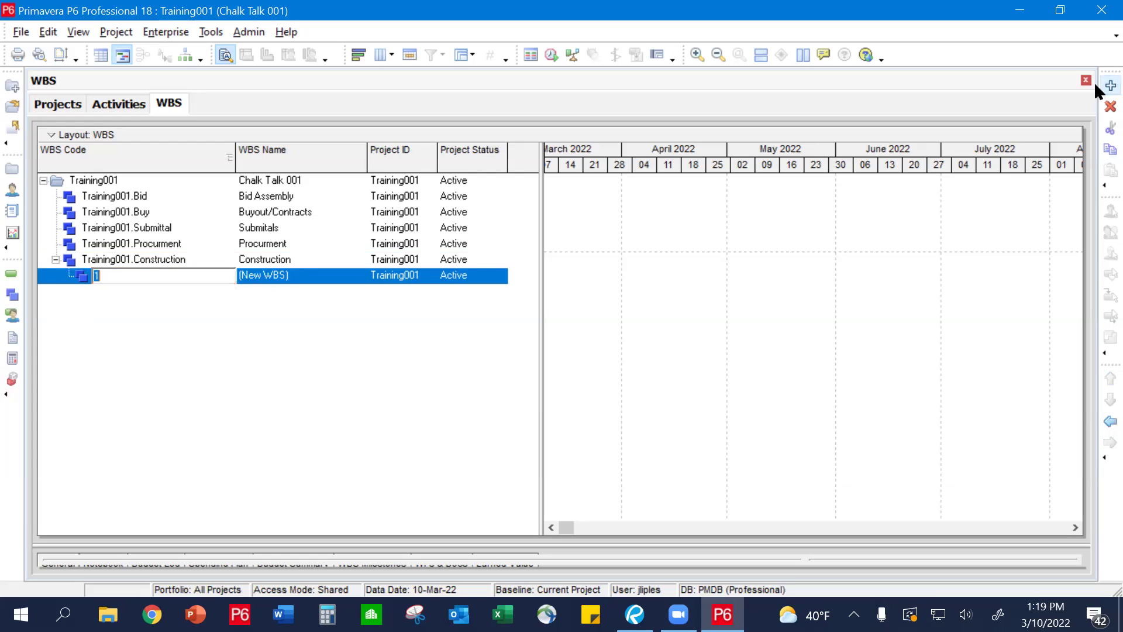
- Create a child of Construction with code Sitework and the name Sitework
left_click(157, 264)
left_click(158, 275)
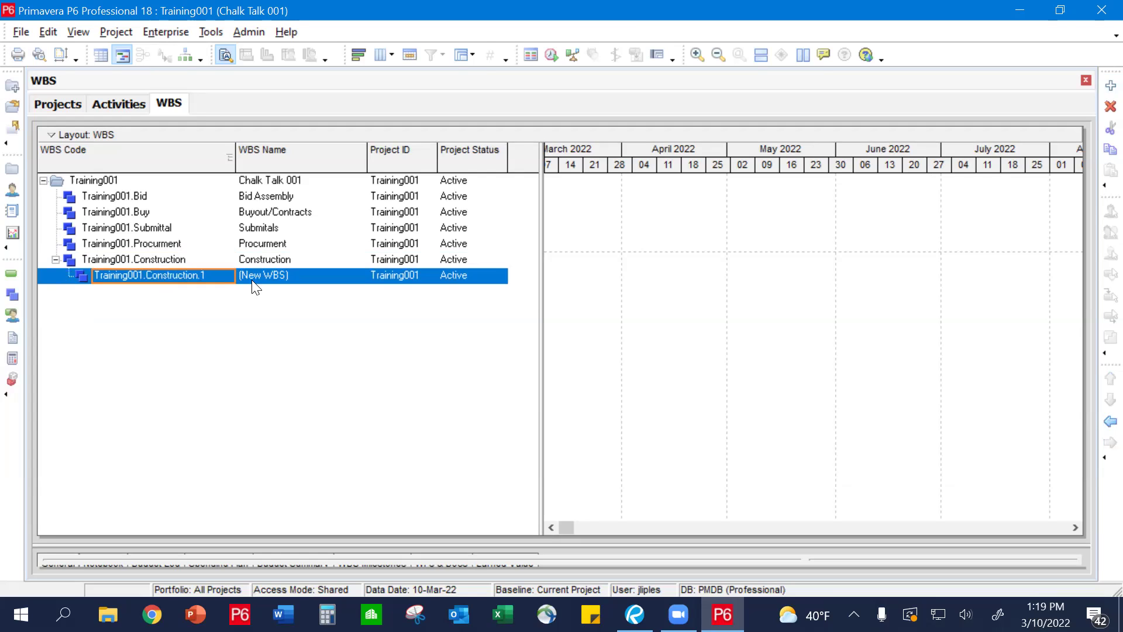
type("Site")
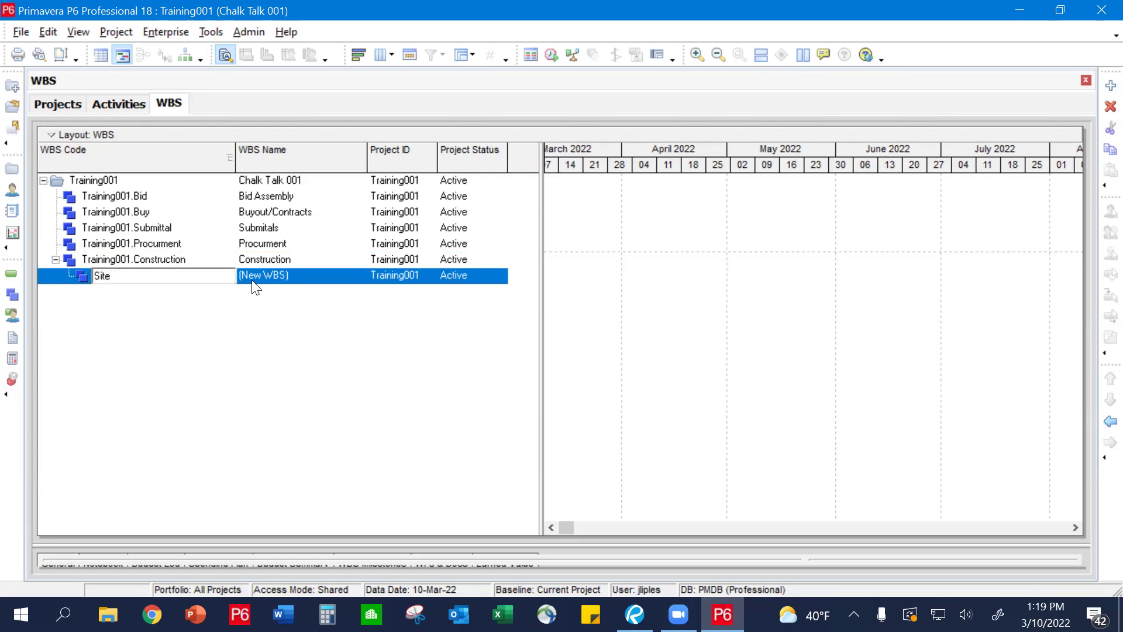
type("work")
key("Tab")
left_click(285, 273)
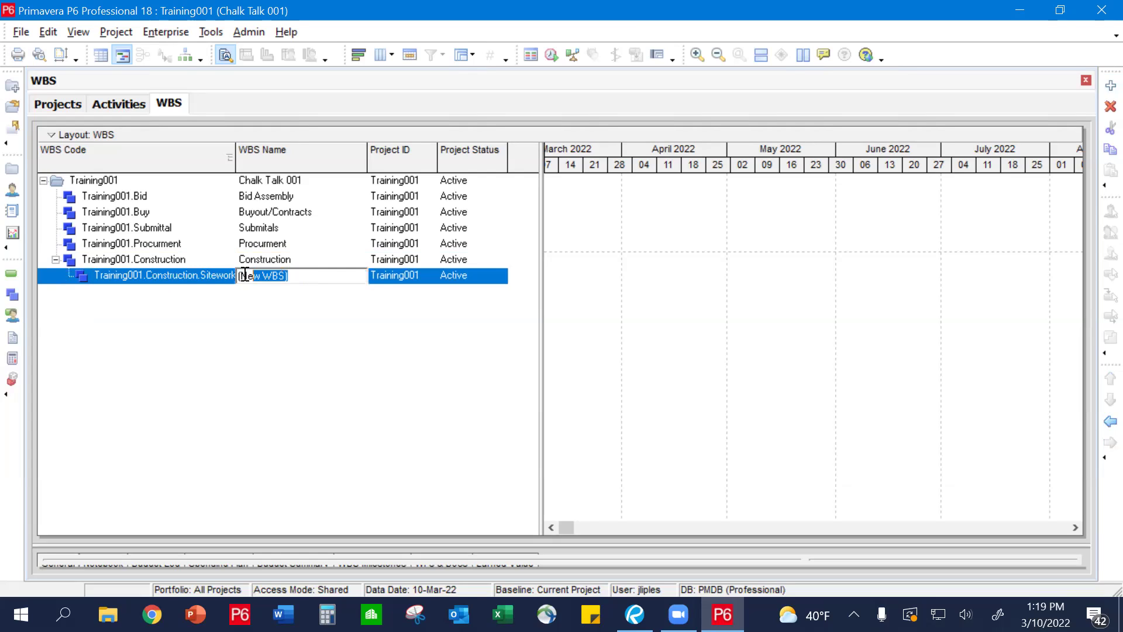
type("nstruc")
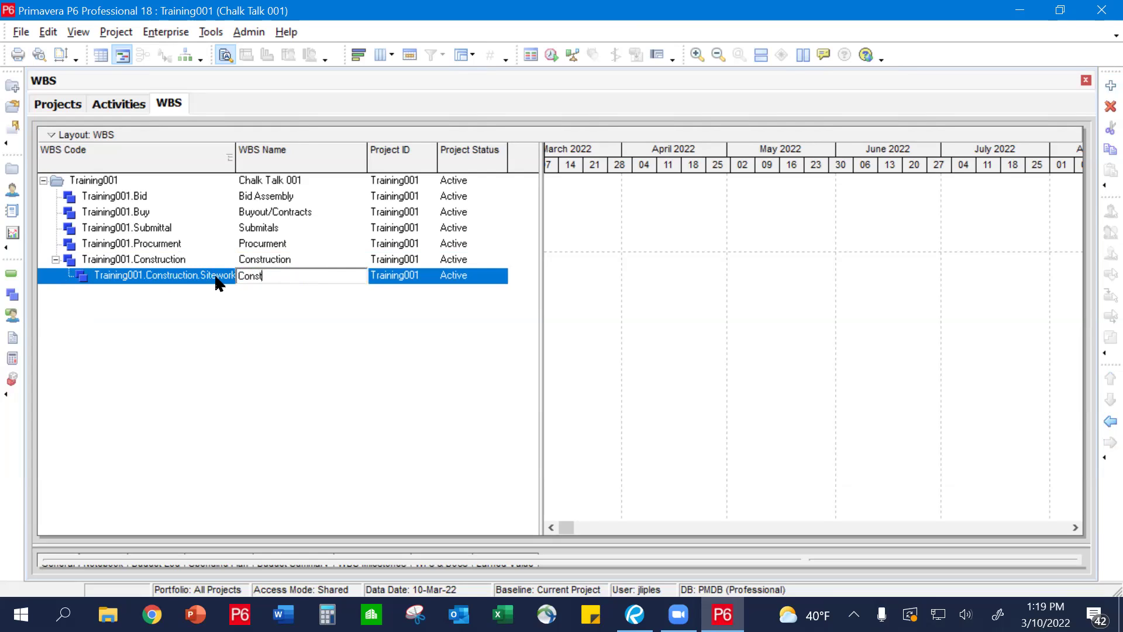
key("BackSpace")
key("BackSpace")
key("BackSpace")
type("uction")
key("Return")
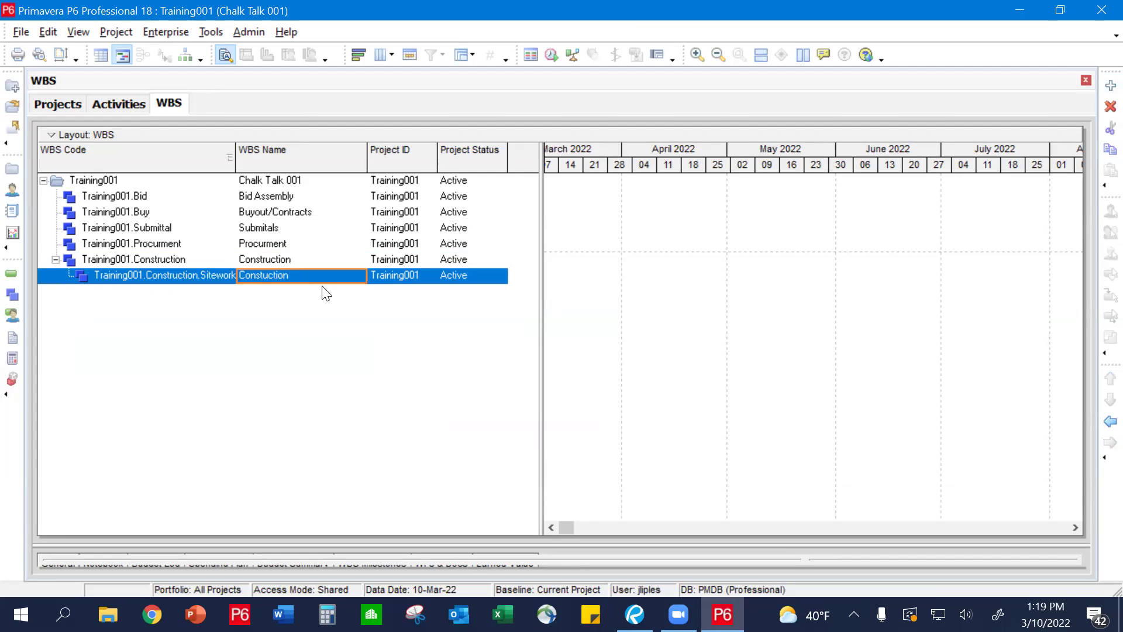
left_click(308, 275)
key("BackSpace")
type("Sitework")
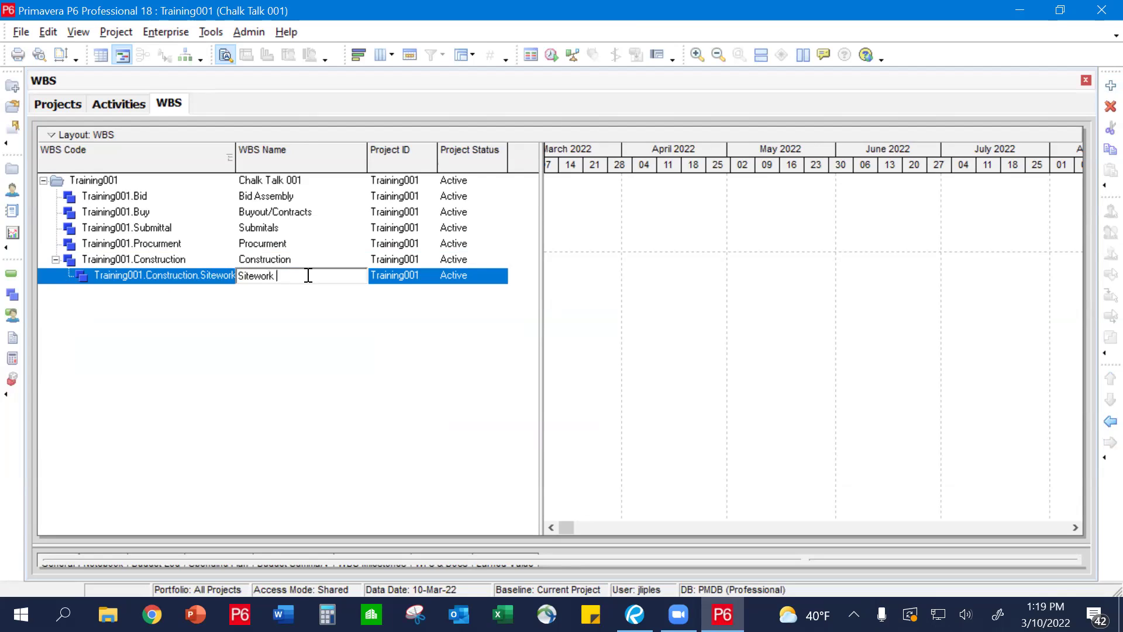
key("Return")
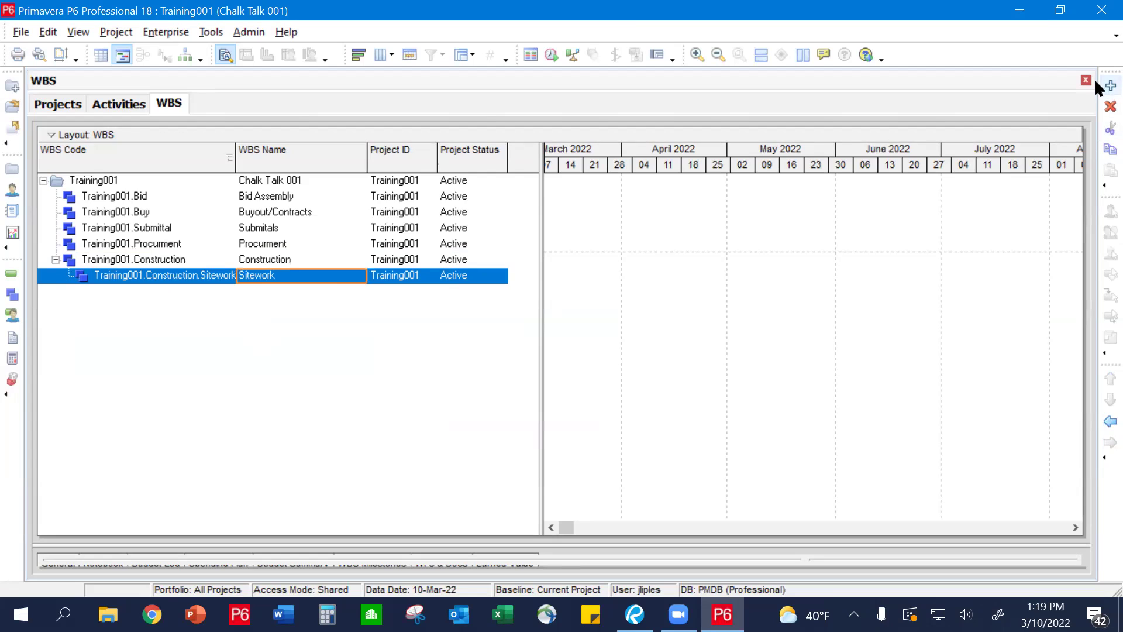
- Add a second Construction child coded Foundations and named Foudations
left_click(1109, 84)
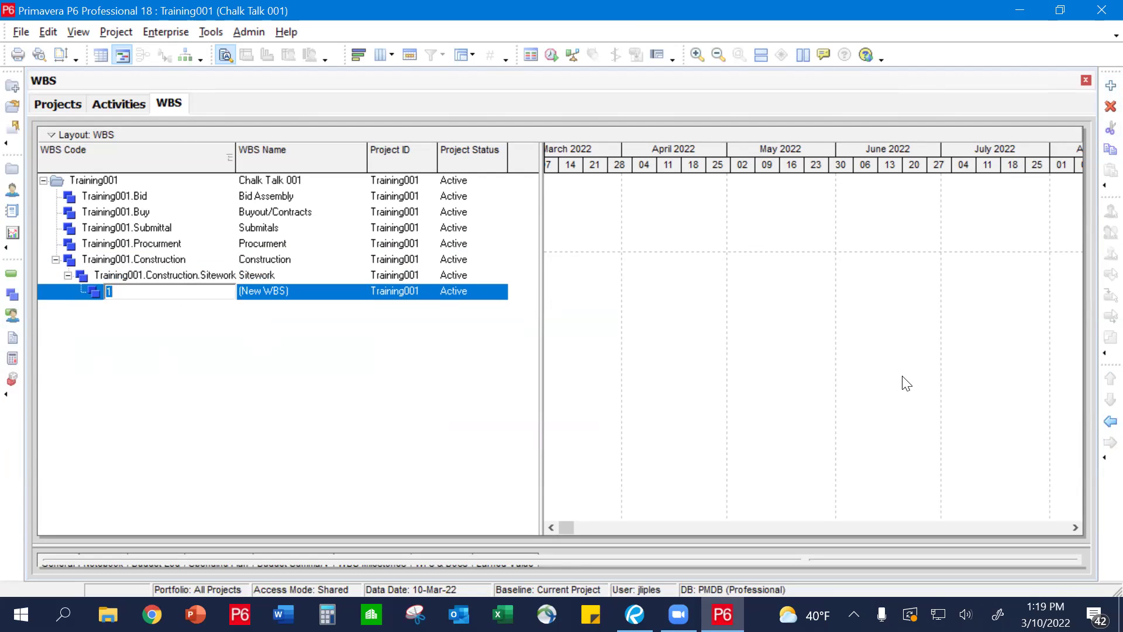
left_click(1110, 422)
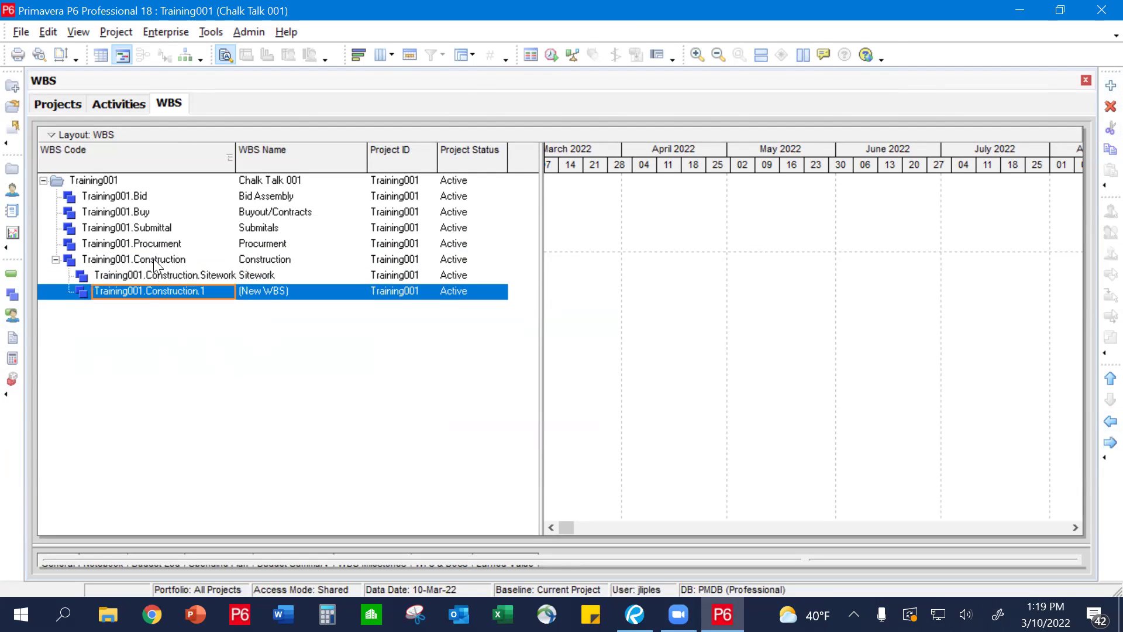
left_click(163, 261)
left_click(170, 293)
left_click(227, 291)
type("Foundations")
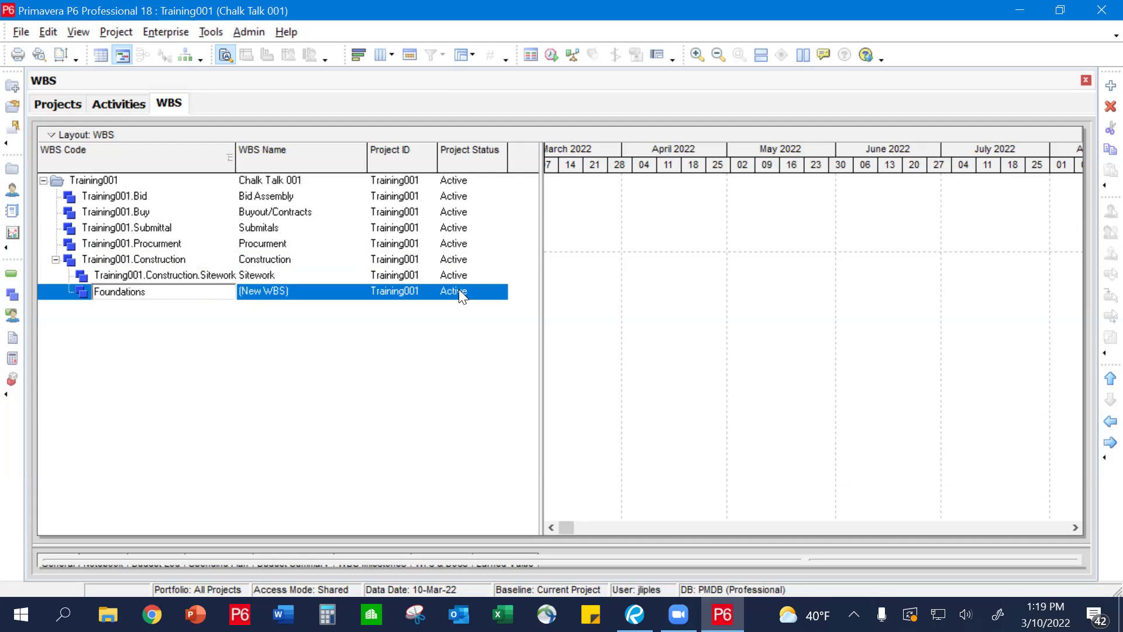
left_click(336, 291)
type("Foudations")
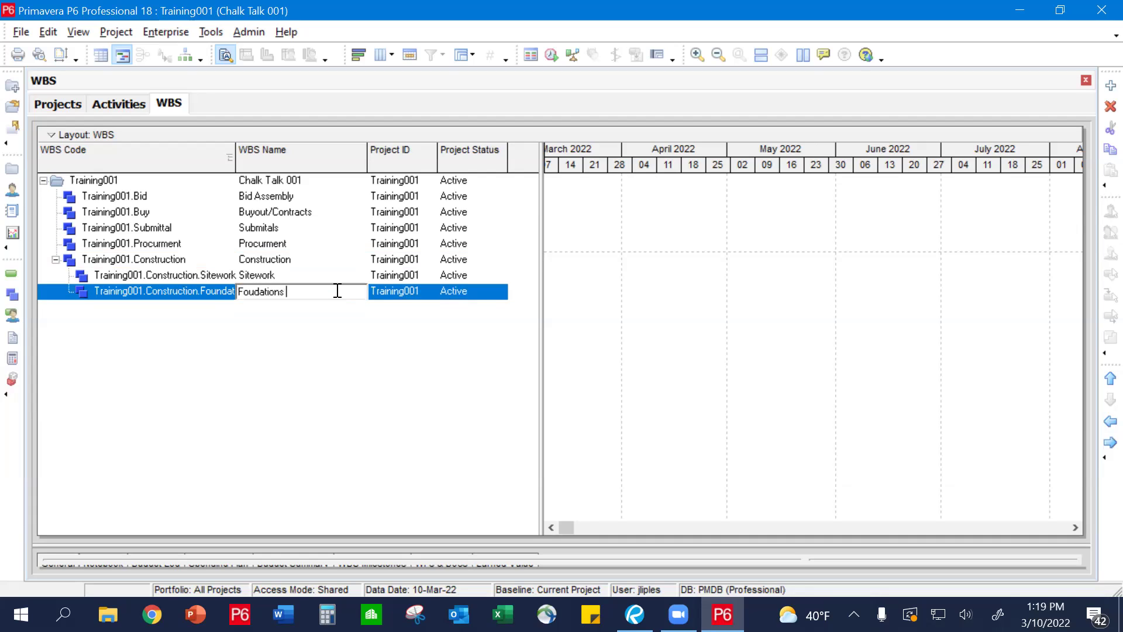
key("Return")
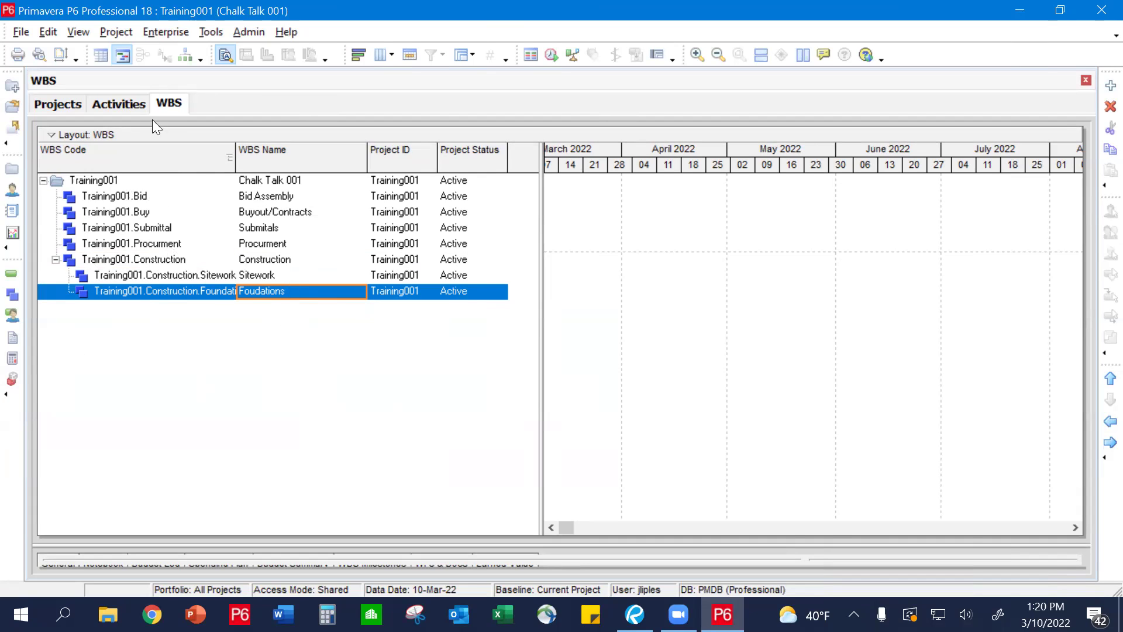
- Group activities by WBS level 1, flatten the bands to one level, and collapse Construction
left_click(120, 105)
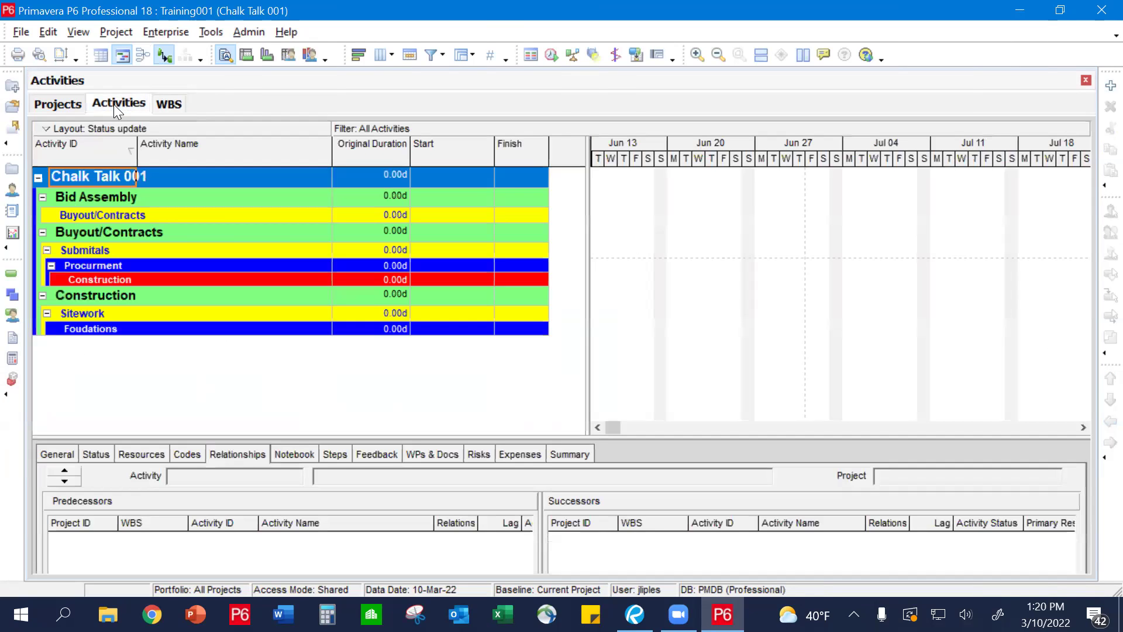
left_click(168, 104)
left_click(118, 104)
left_click(463, 55)
left_click(314, 287)
left_click(726, 269)
left_click(805, 213)
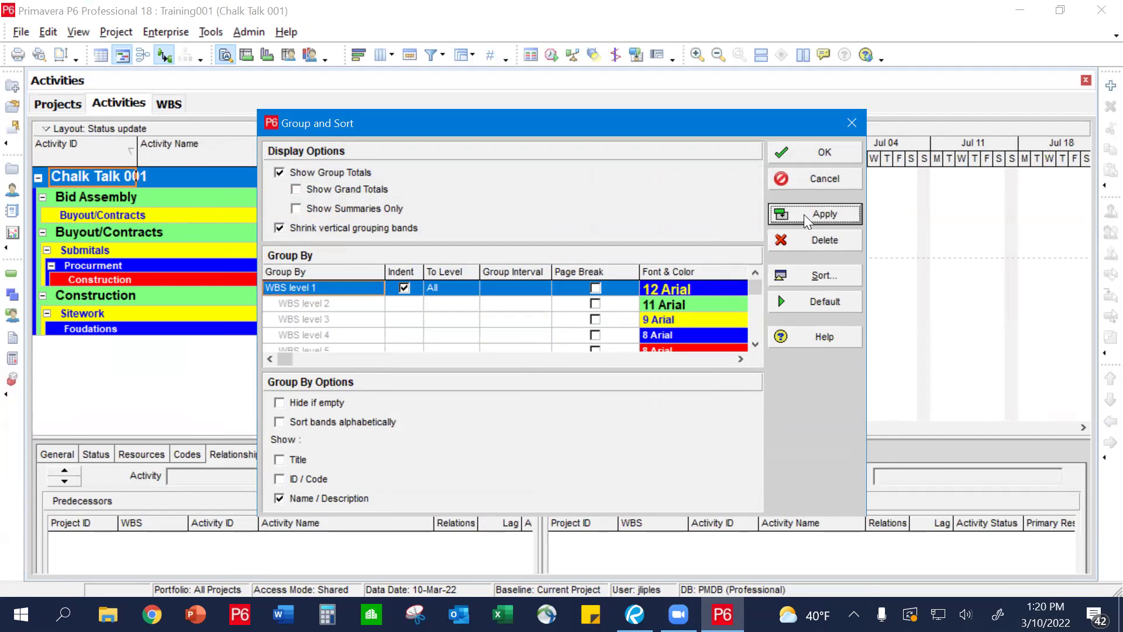
left_click(817, 153)
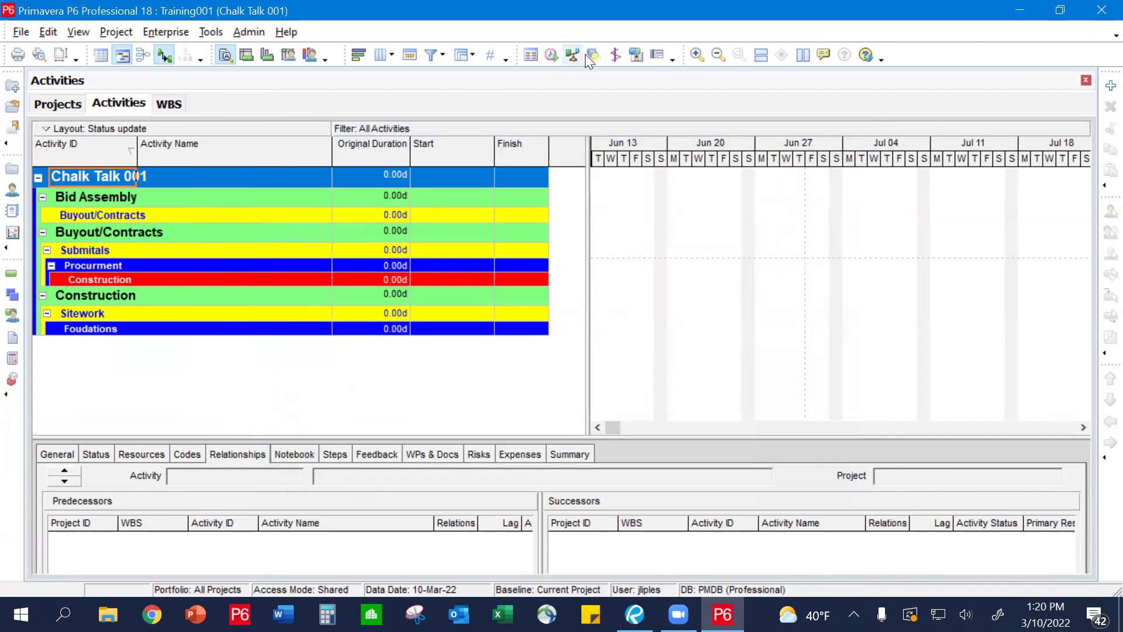
left_click(658, 54)
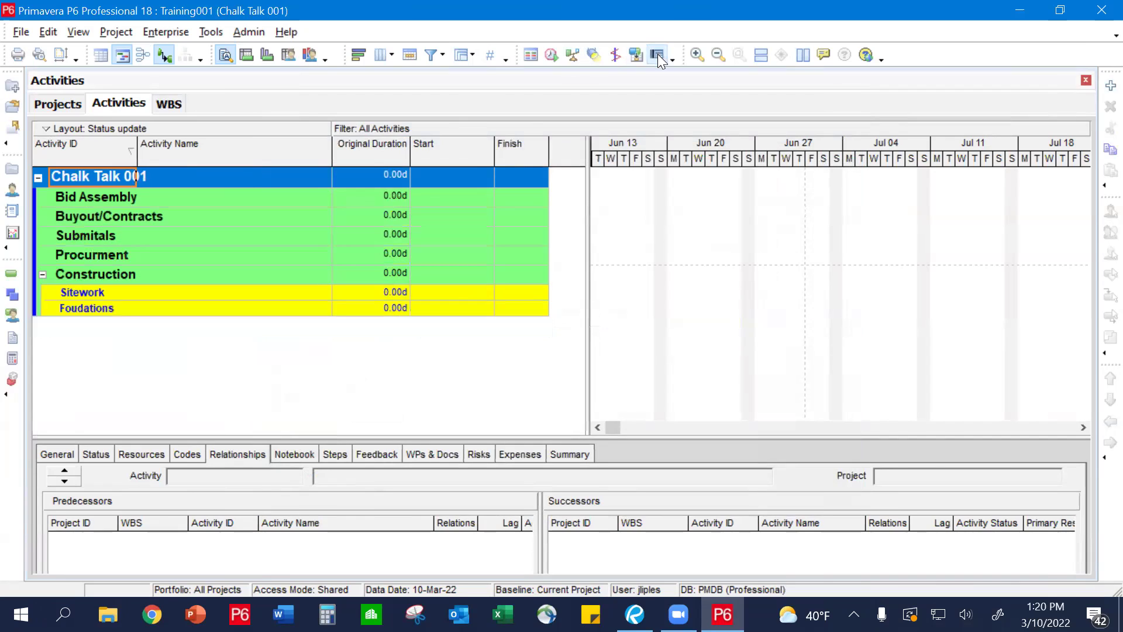
left_click(43, 274)
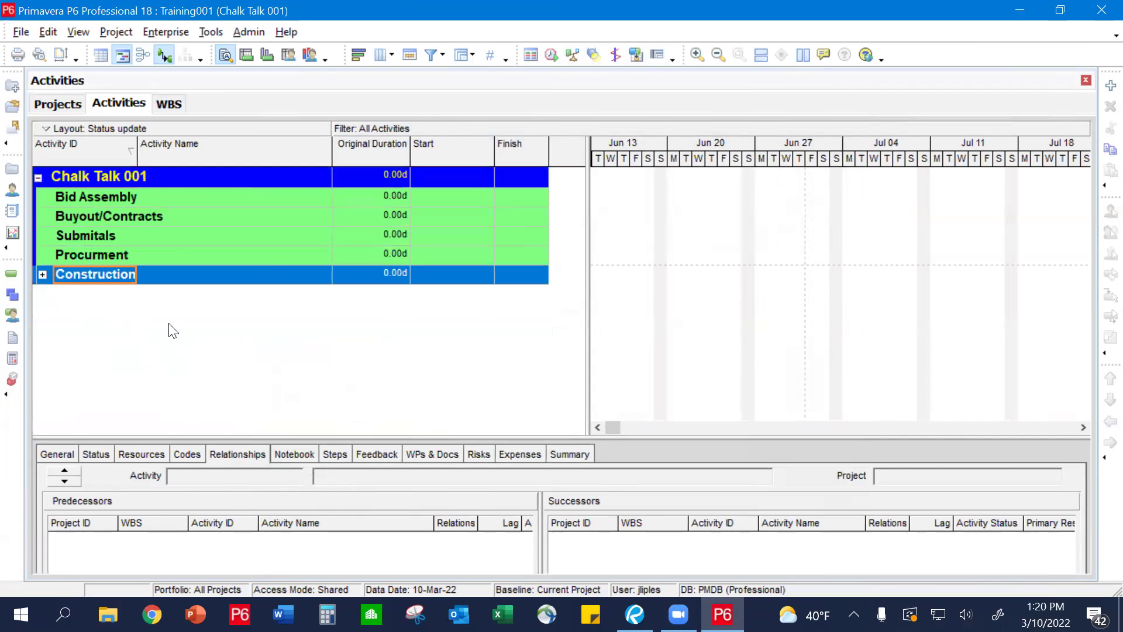
- Check the five WBS bands against the WBS view and select Bid Assembly
left_click(167, 109)
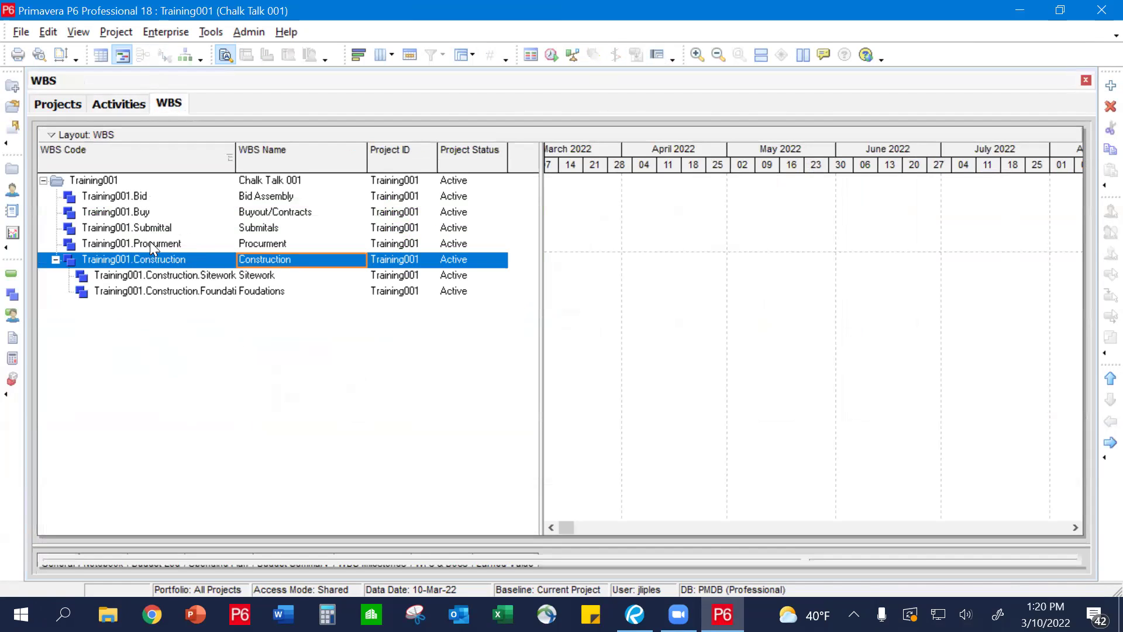
left_click(125, 106)
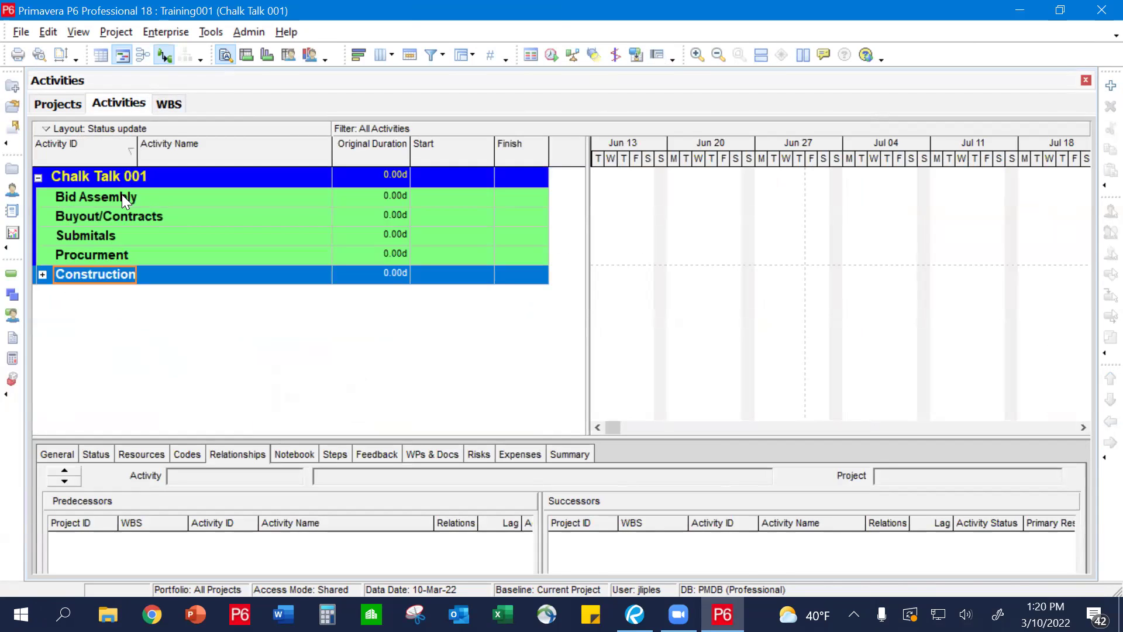
left_click(122, 196)
left_click(120, 216)
left_click(117, 236)
left_click(113, 255)
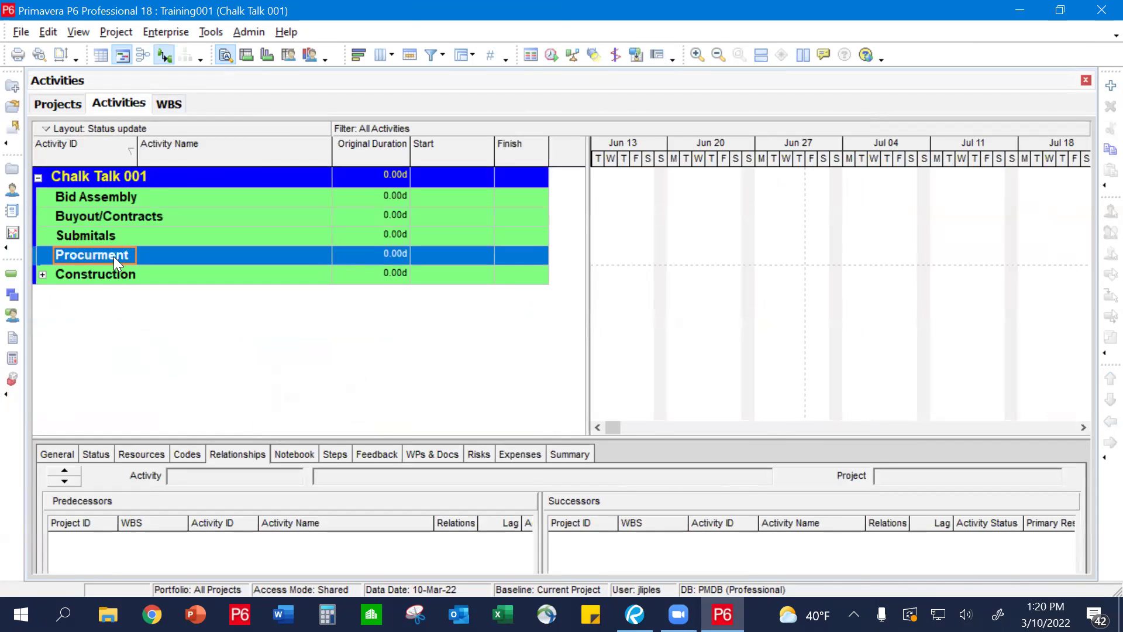
left_click(110, 274)
left_click(123, 198)
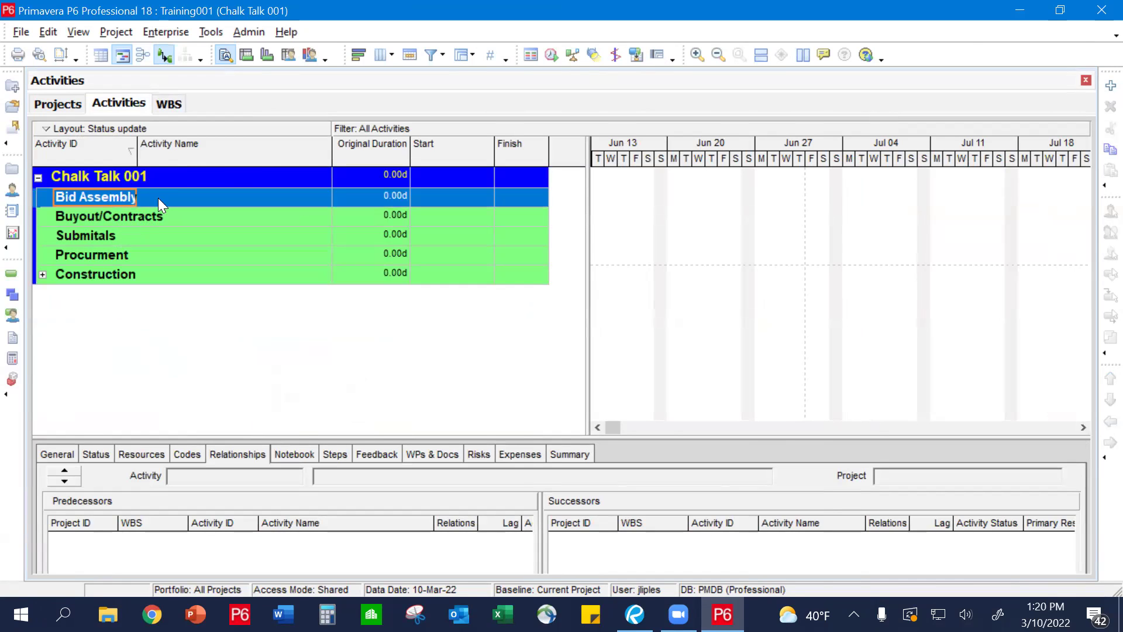
left_click(167, 105)
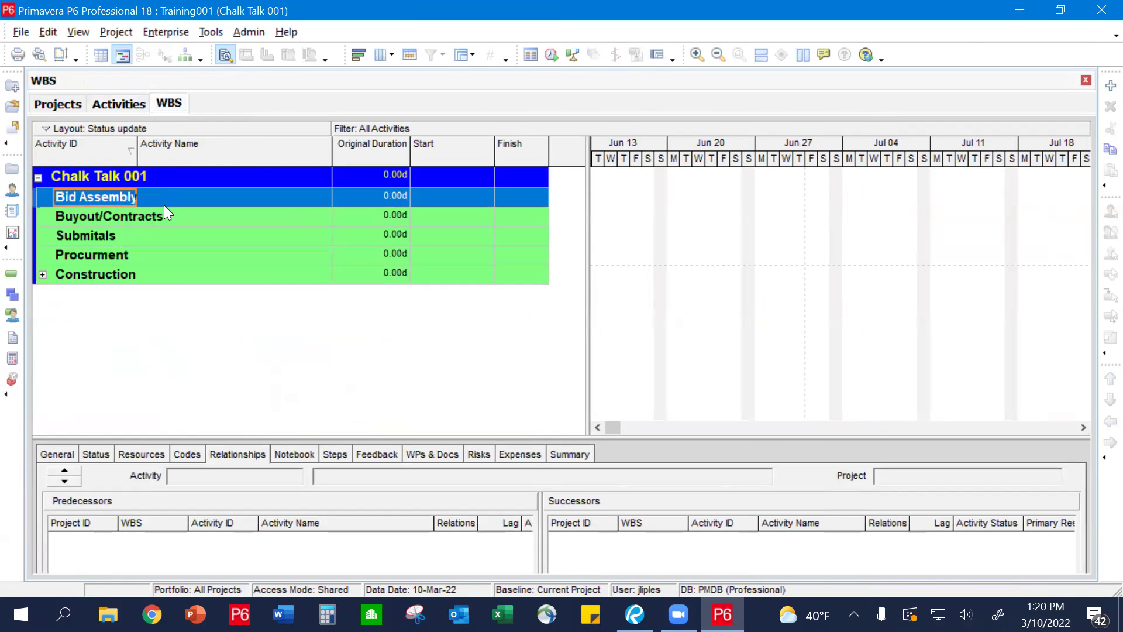
left_click(137, 106)
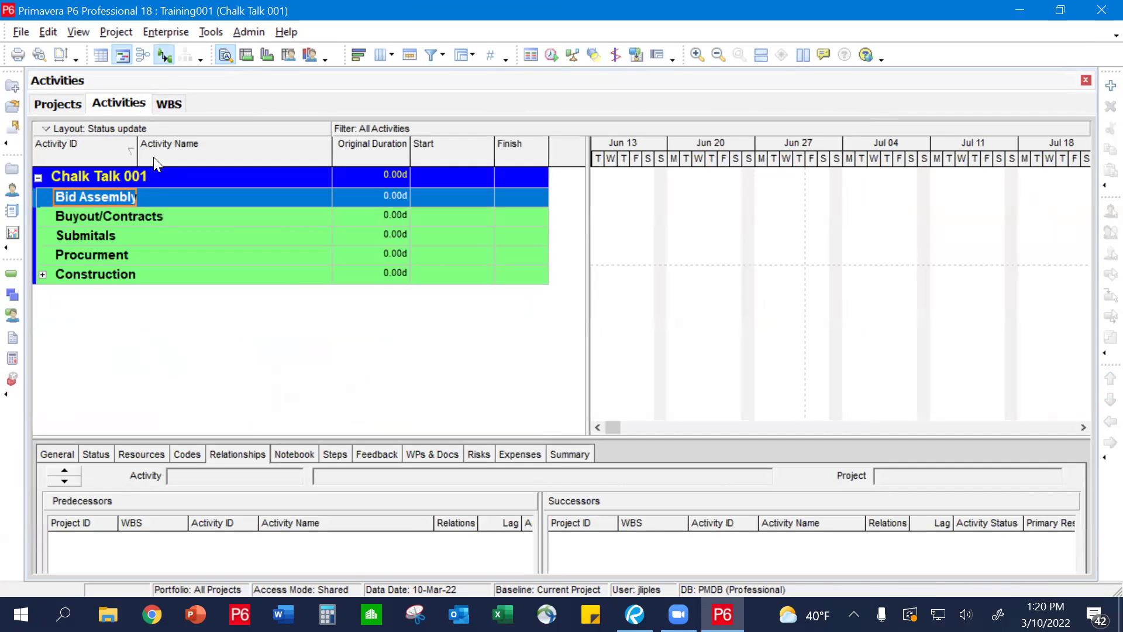
left_click(168, 104)
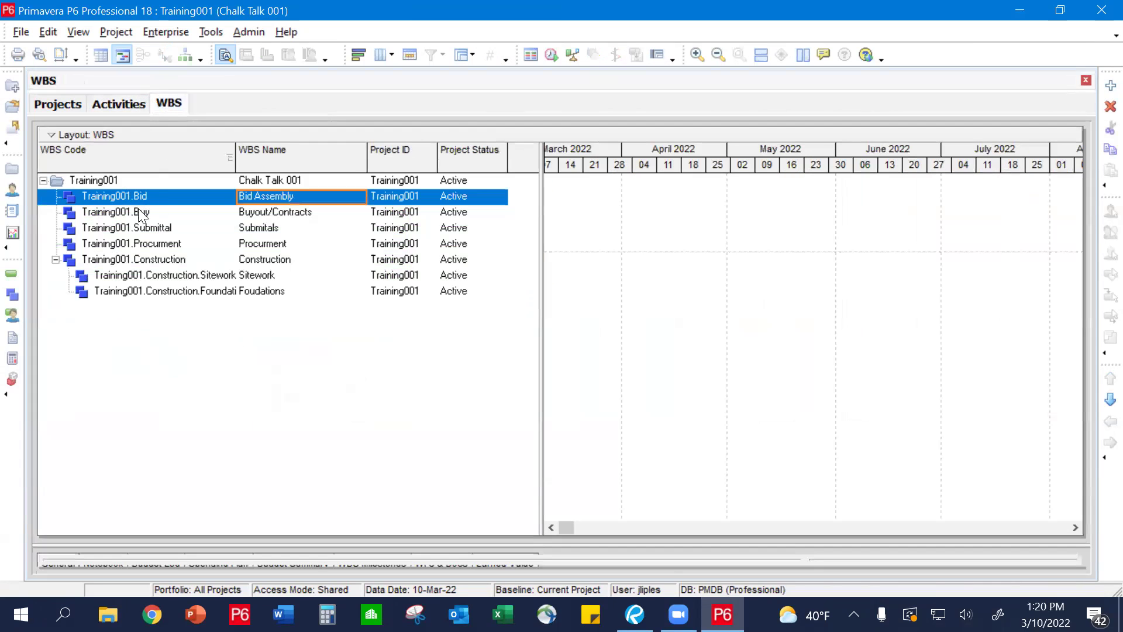
left_click(133, 104)
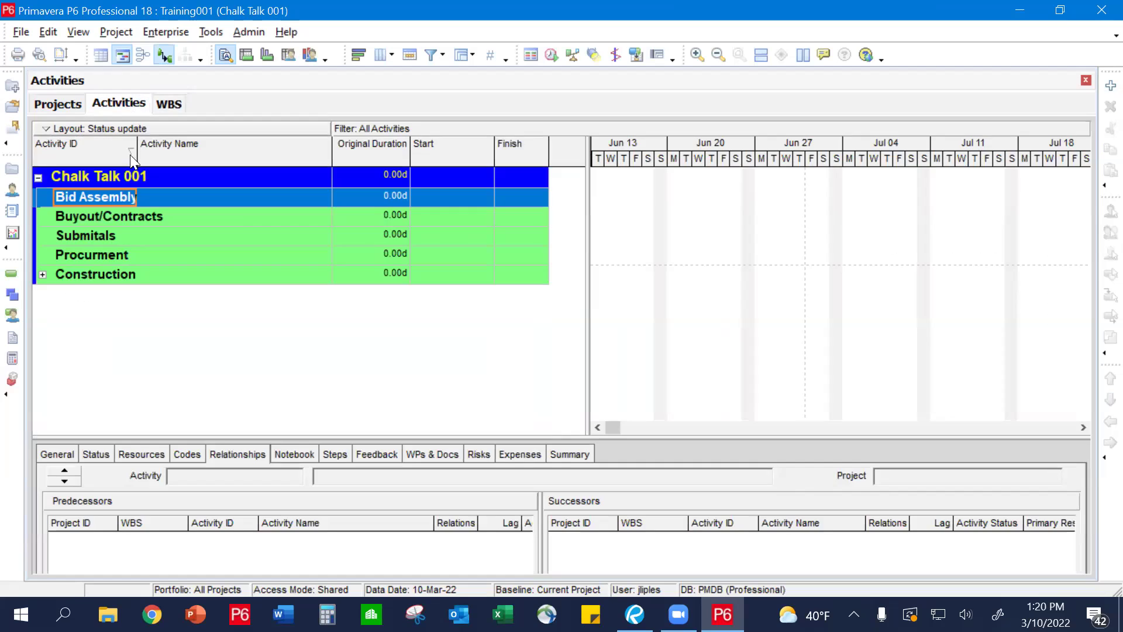
left_click(156, 193)
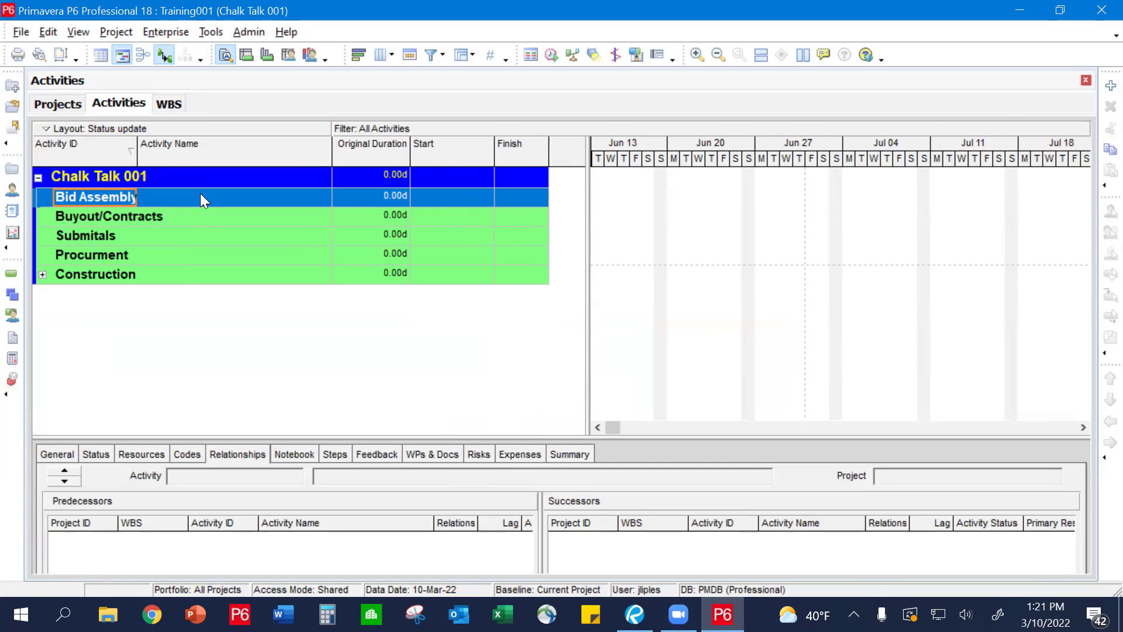
- Add six 5-day activities, A1000 through A1050, under the Bid Assembly band
left_click(1097, 85)
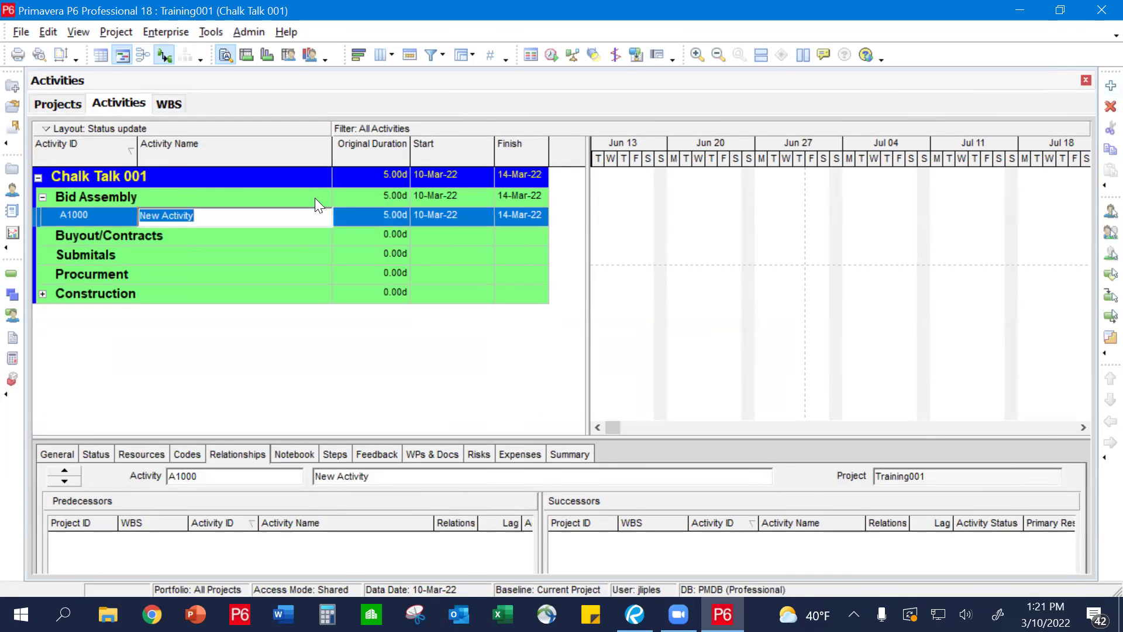
left_click(1095, 83)
left_click(1095, 83)
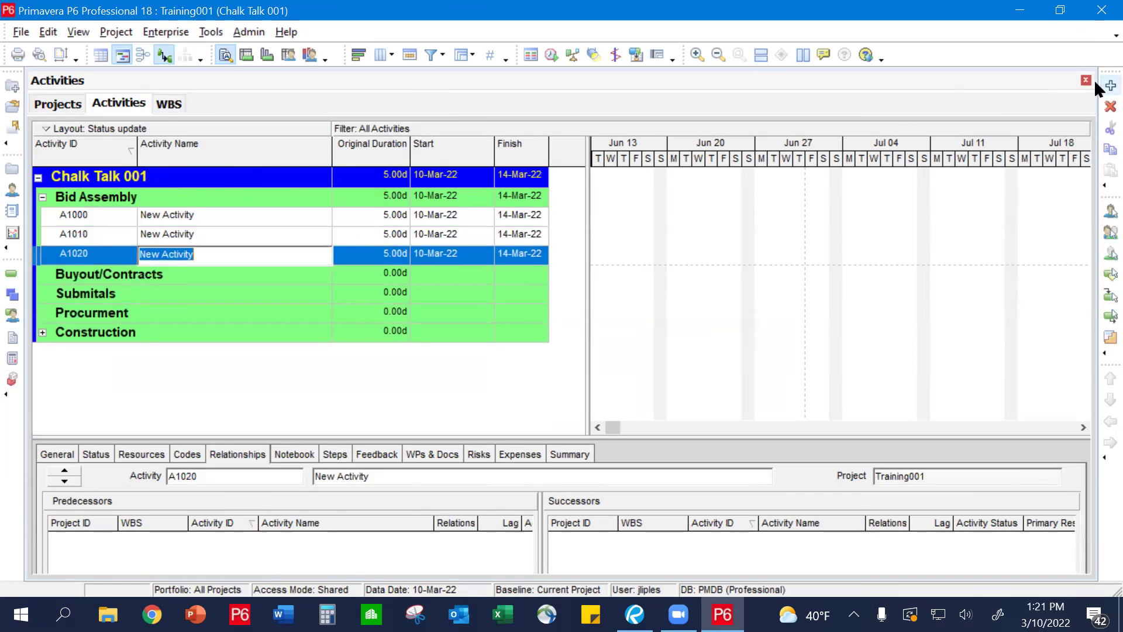
left_click(1095, 83)
left_click(1095, 83)
left_click(1096, 83)
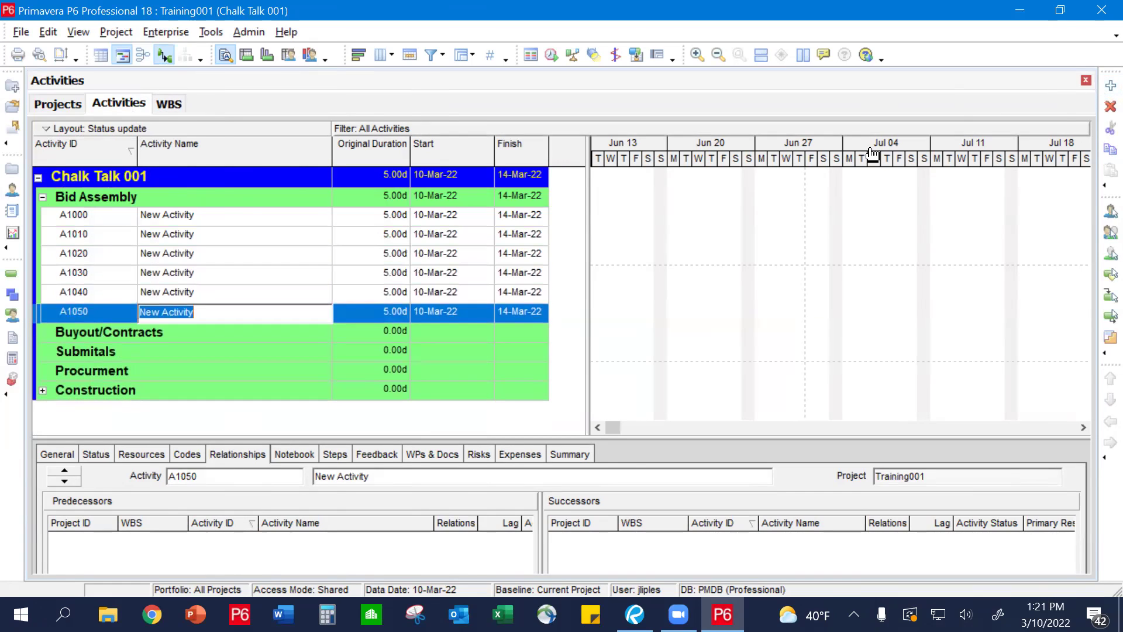
left_click(170, 215)
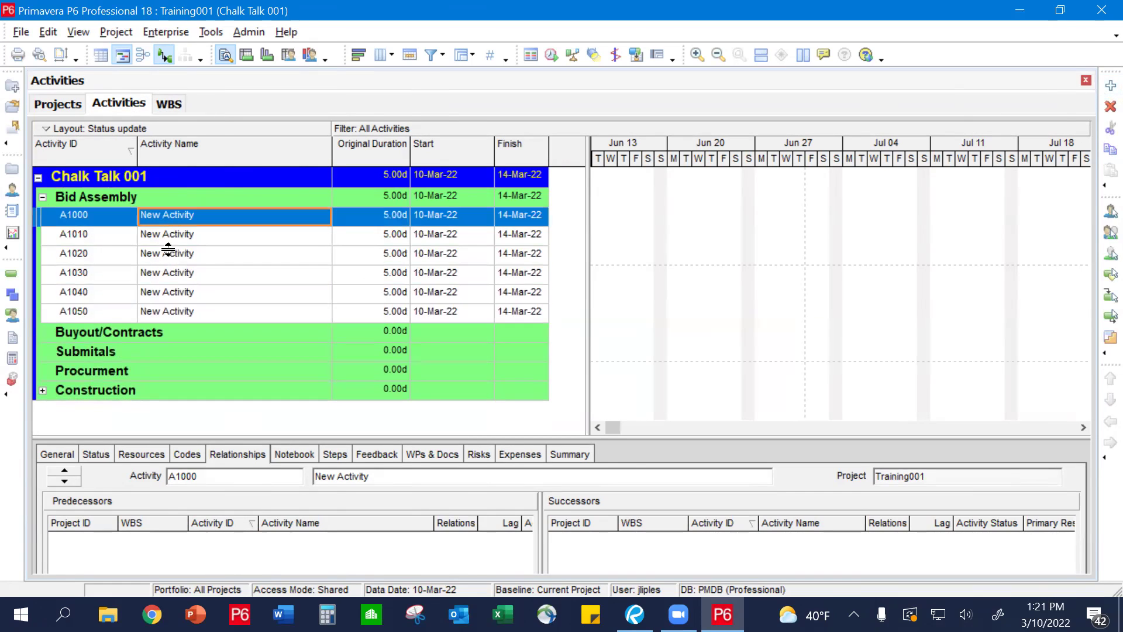
left_click(107, 212)
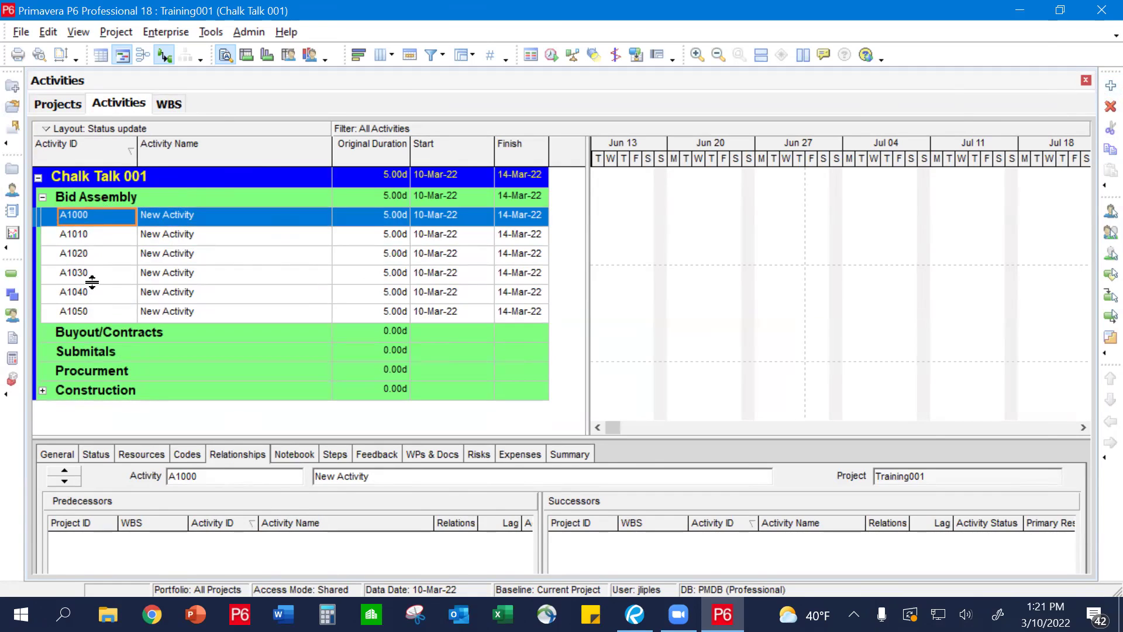
left_click(220, 214)
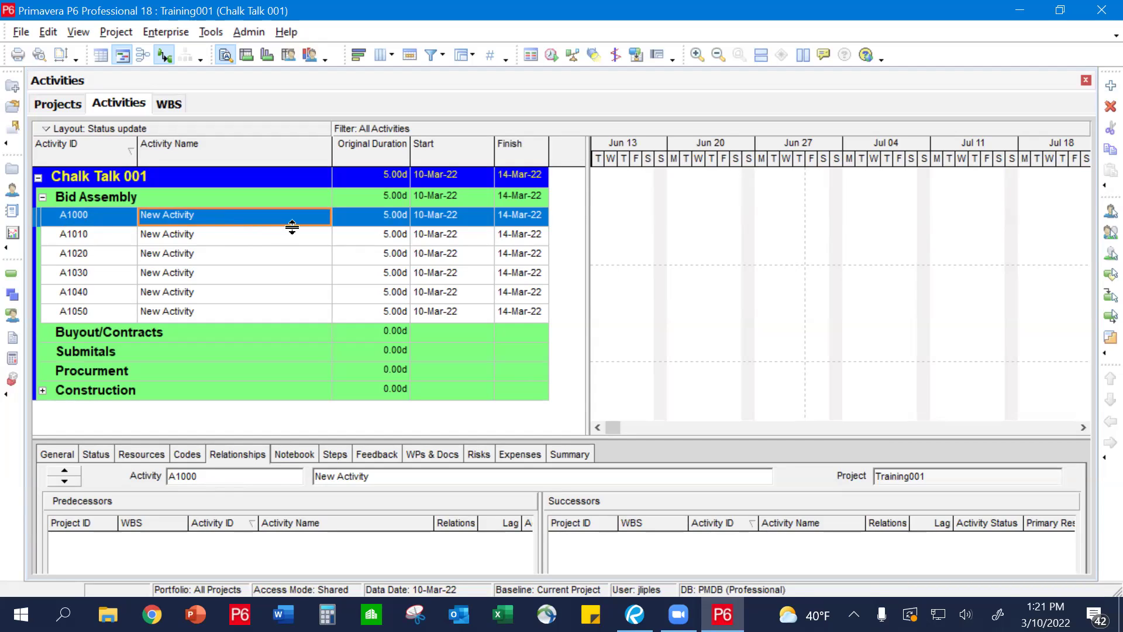
- Name the first three Bid Assembly activities RFP, Bid Period and Subs Bids Due
type("RFP")
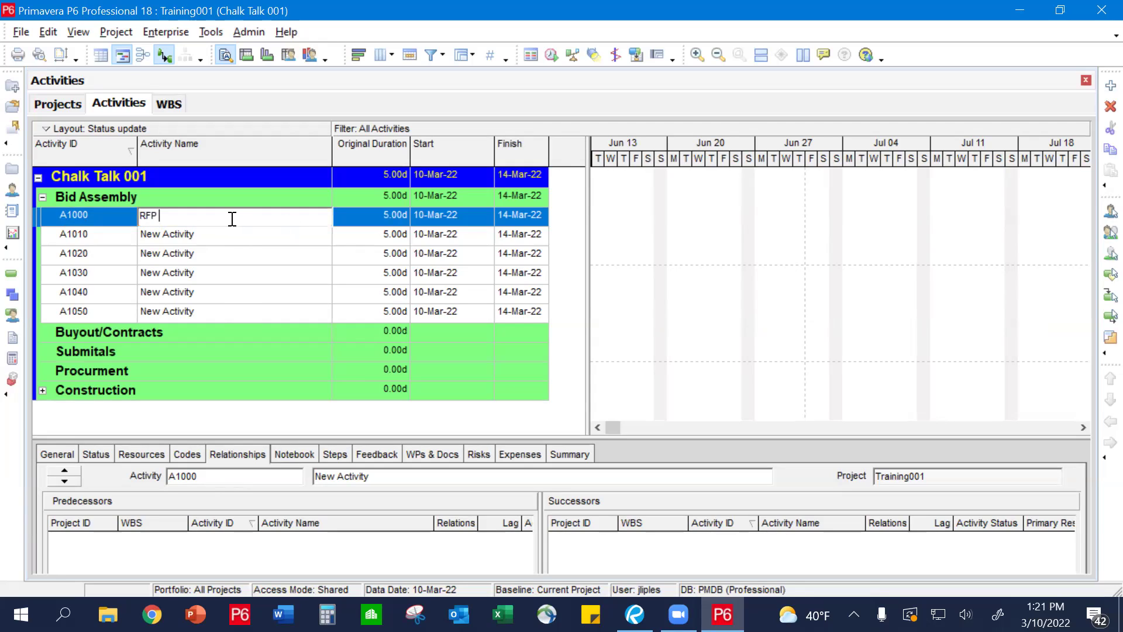
left_click(220, 240)
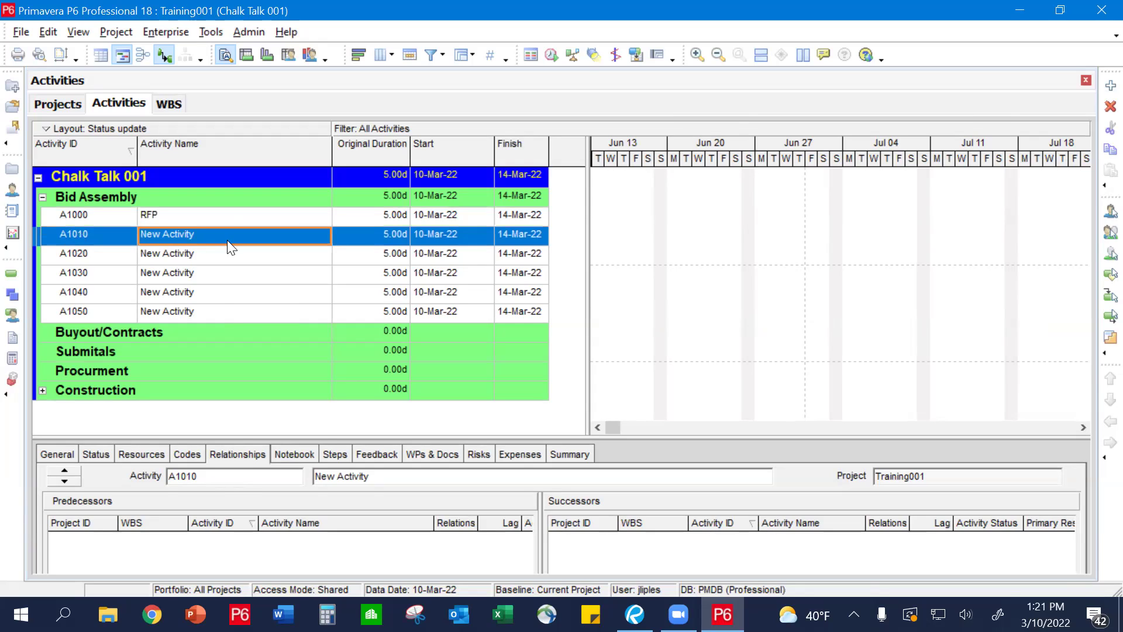
type("Bi")
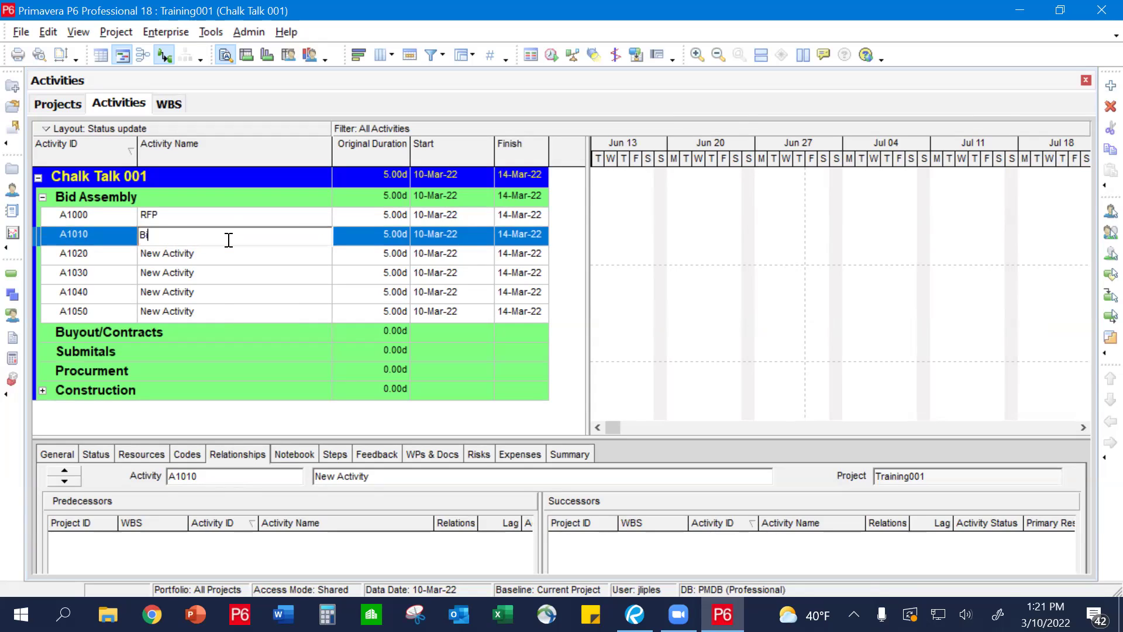
type("d Period")
left_click(218, 257)
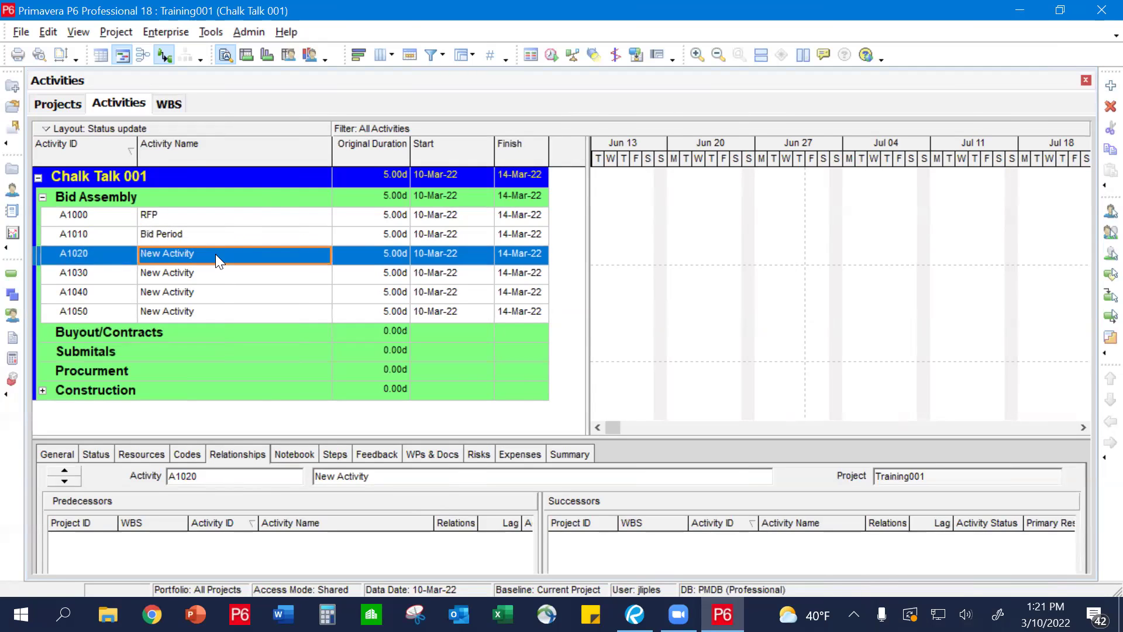
type("Subs ")
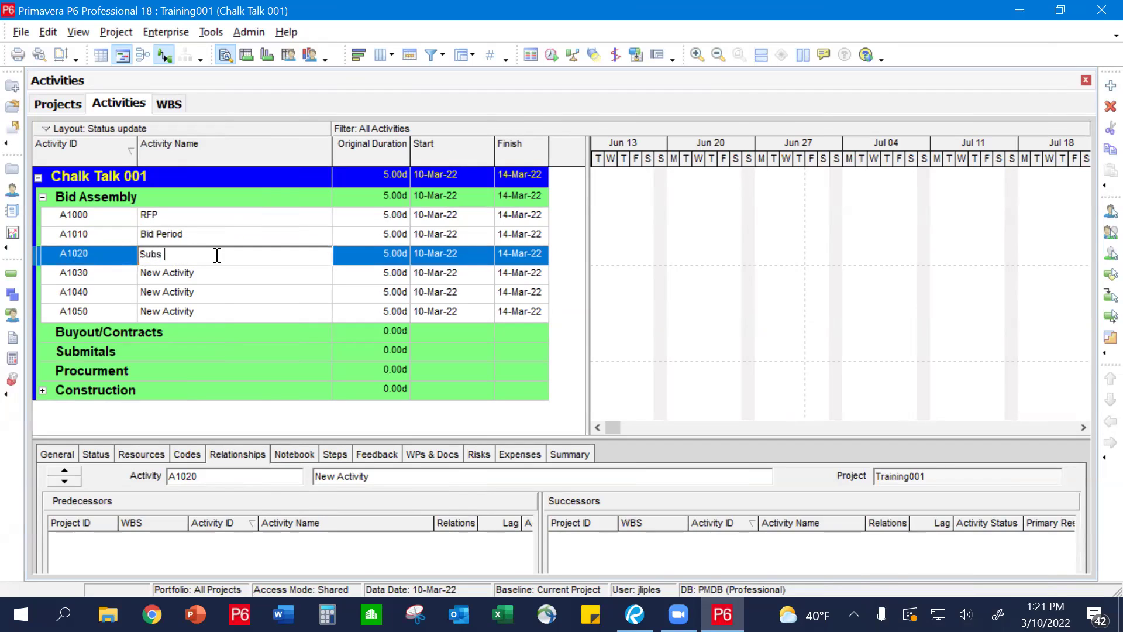
type("Bids Due")
left_click(229, 284)
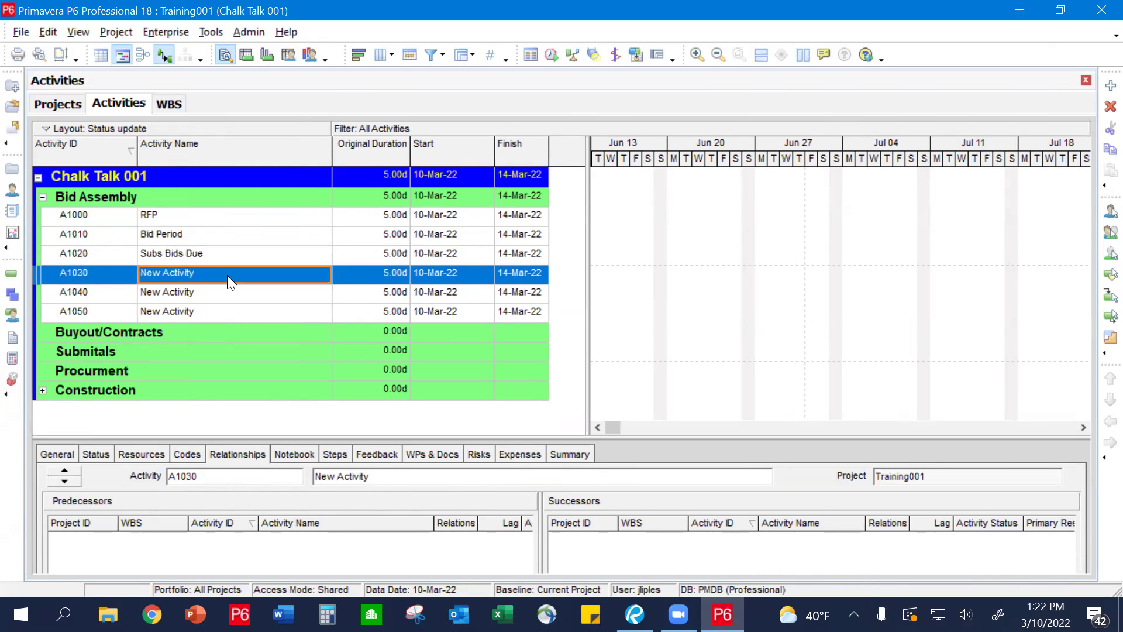
- Name A1030–A1050 Bids Review, Bid Submission and Award, correcting the doubled A in Award
type("Bids Review")
left_click(215, 290)
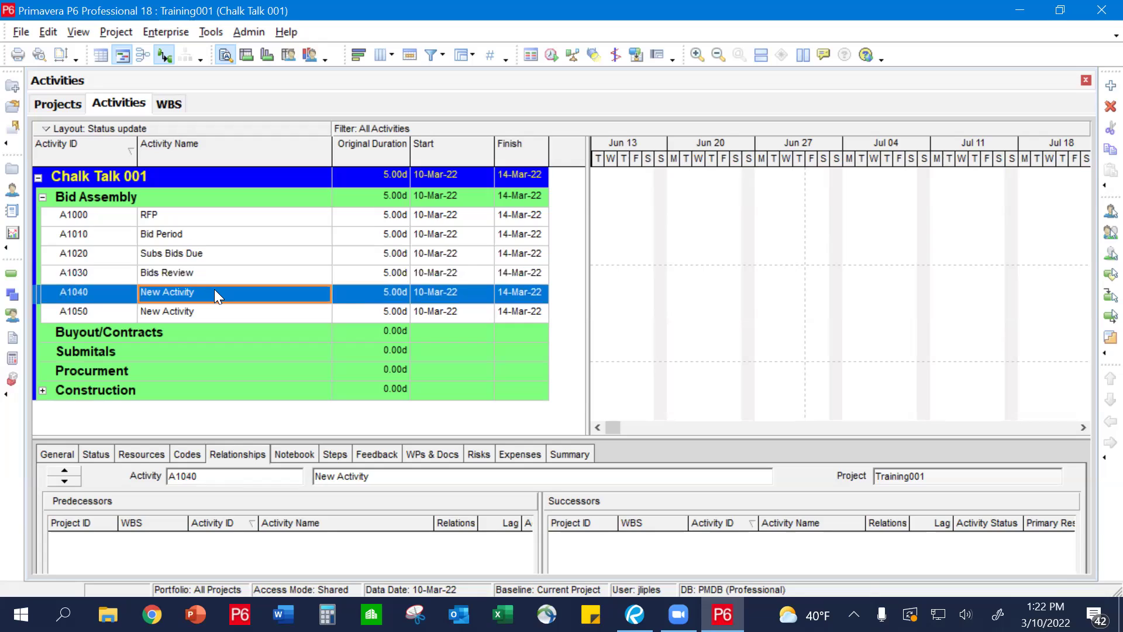
type("Bid ")
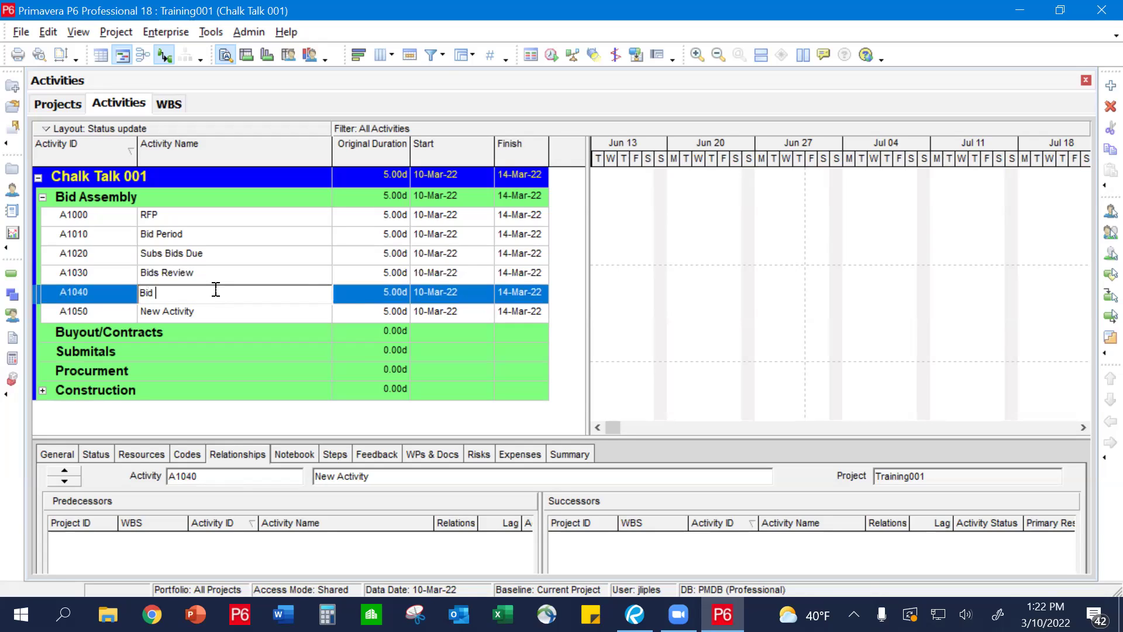
type("Submission")
left_click(178, 276)
left_click(186, 294)
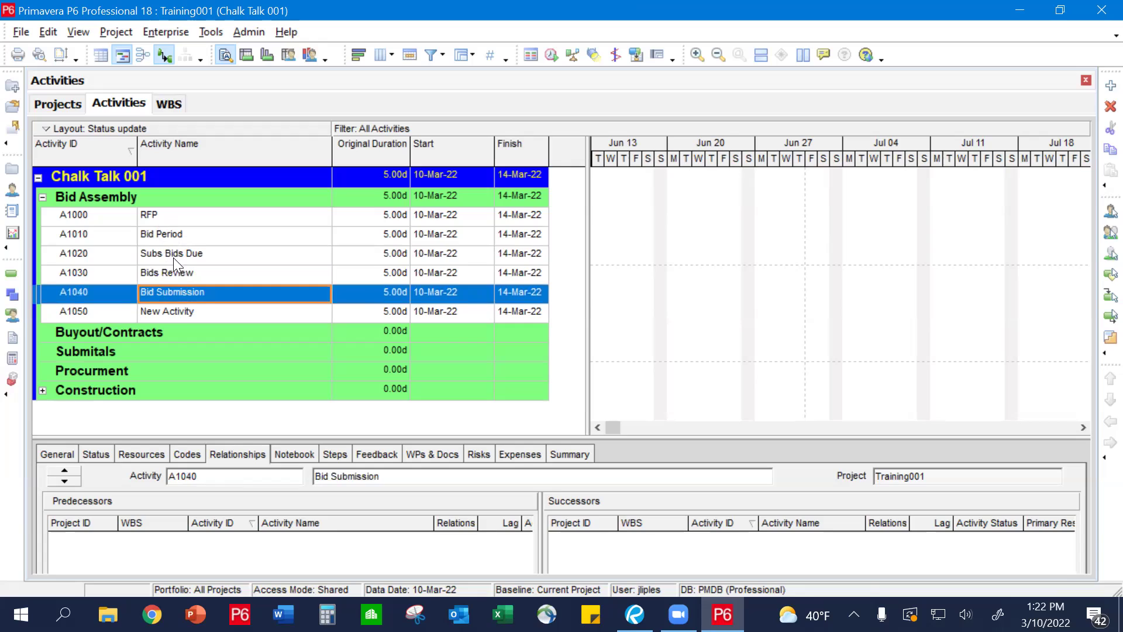
left_click(184, 315)
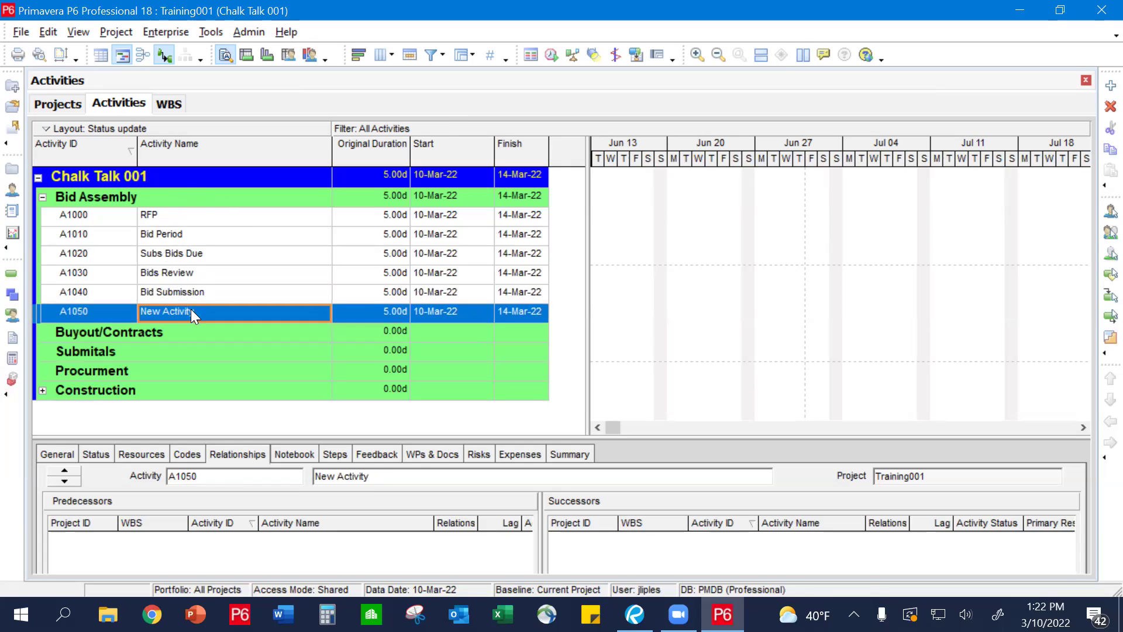
type("AAward")
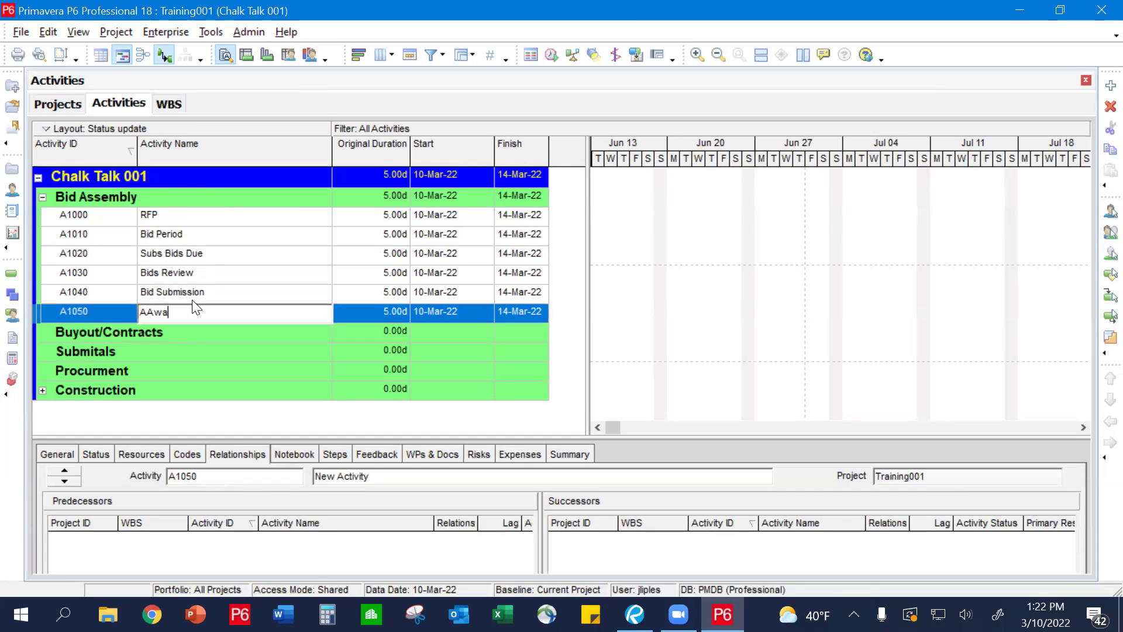
key("Left")
key("Left")
key("Left")
key("Left")
key("BackSpace")
key("Return")
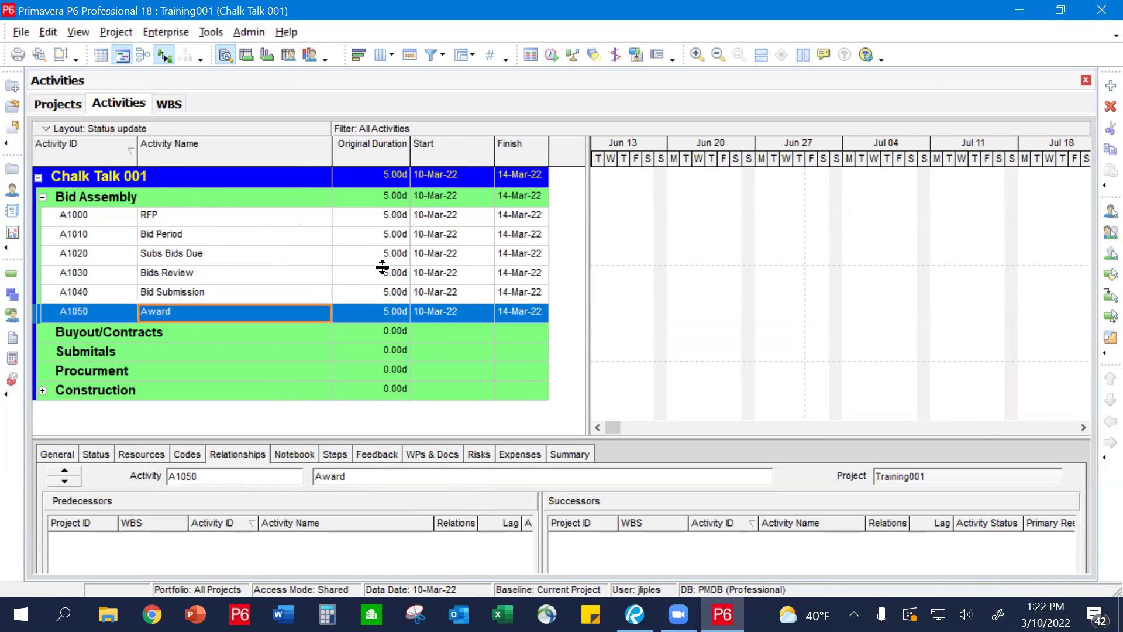
left_click(384, 217)
- Set the RFP duration to 1 day and Bid Period to 30 days
left_click(385, 233)
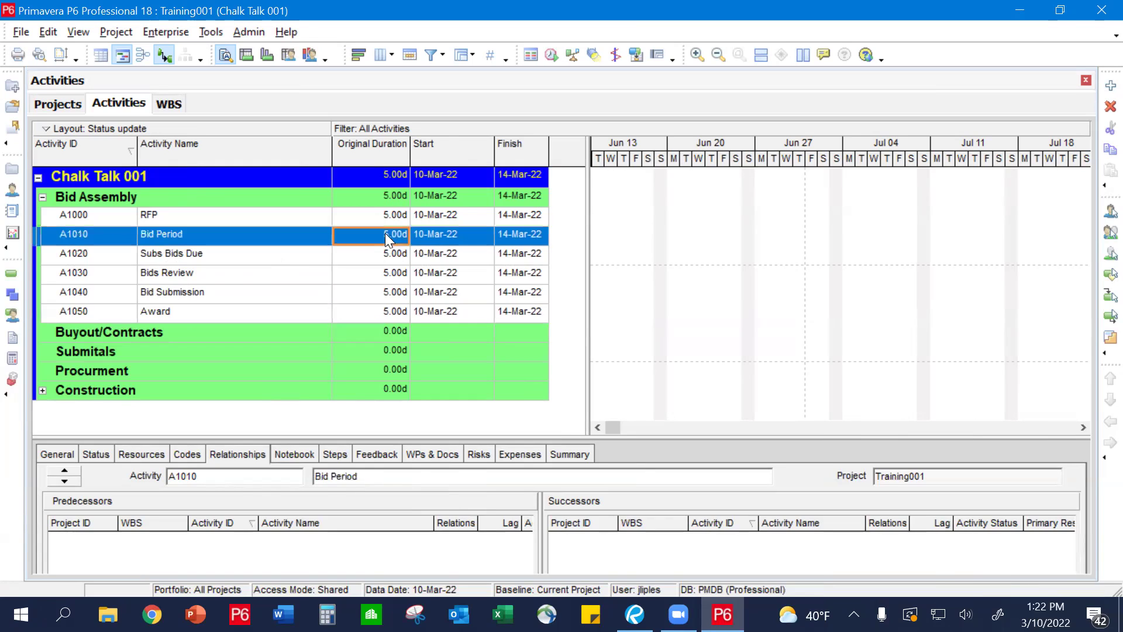
left_click(388, 257)
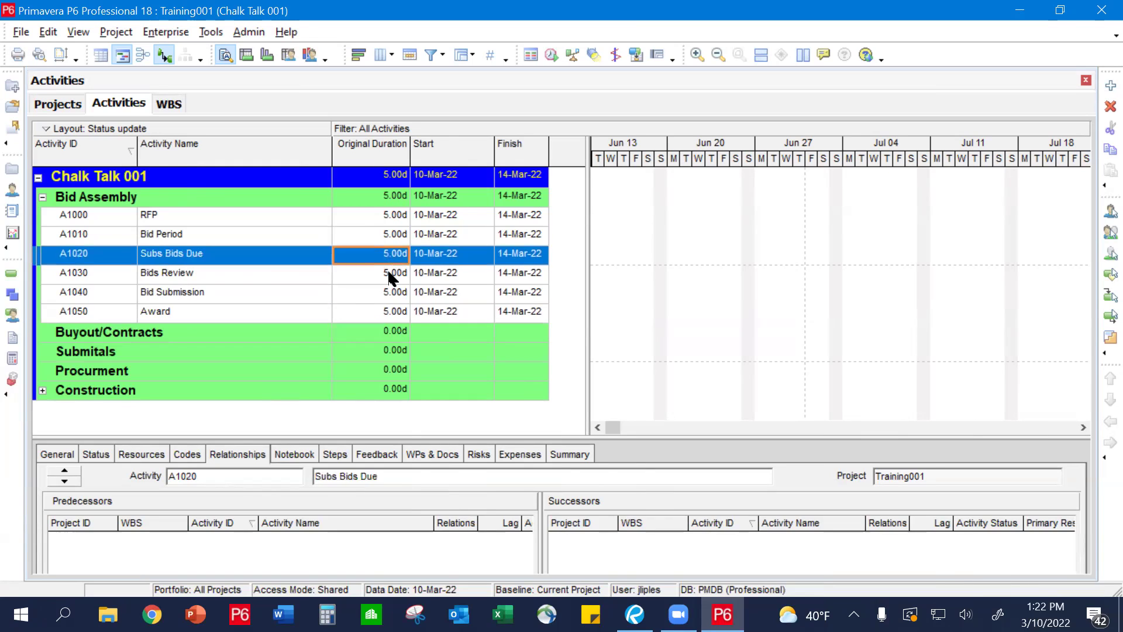
left_click(390, 274)
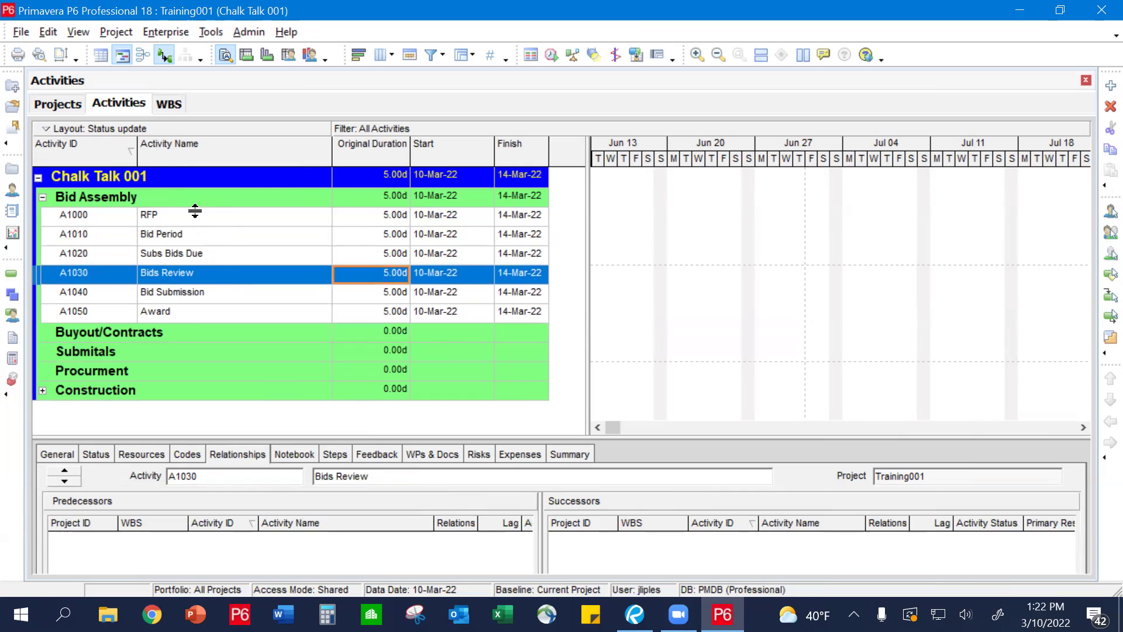
left_click(356, 218)
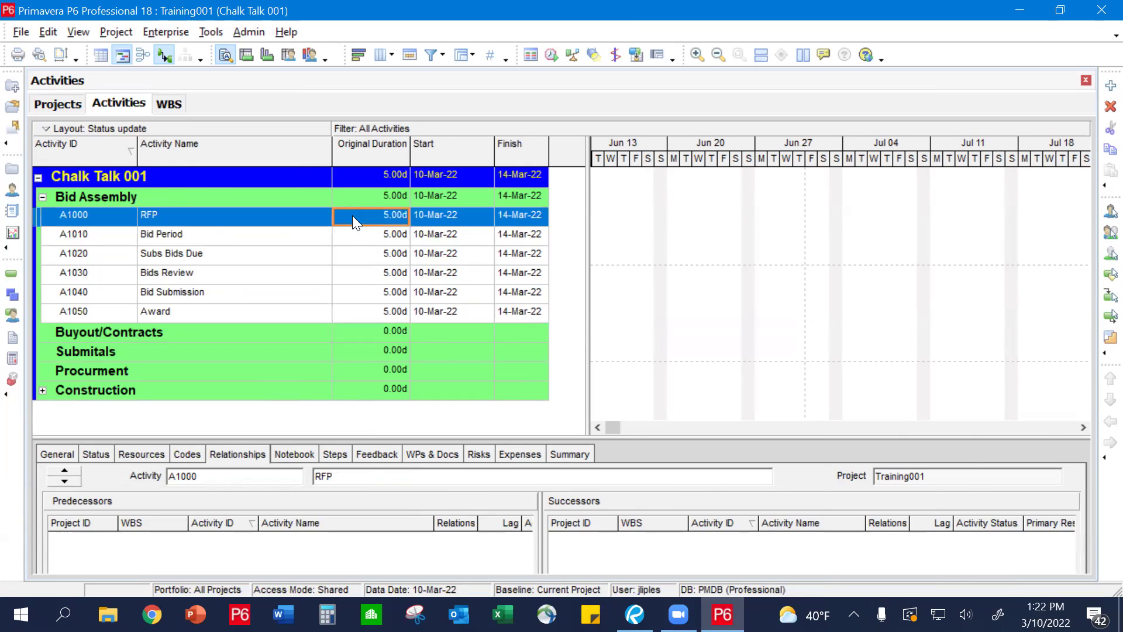
left_click(400, 222)
type("1")
key("Return")
left_click(367, 236)
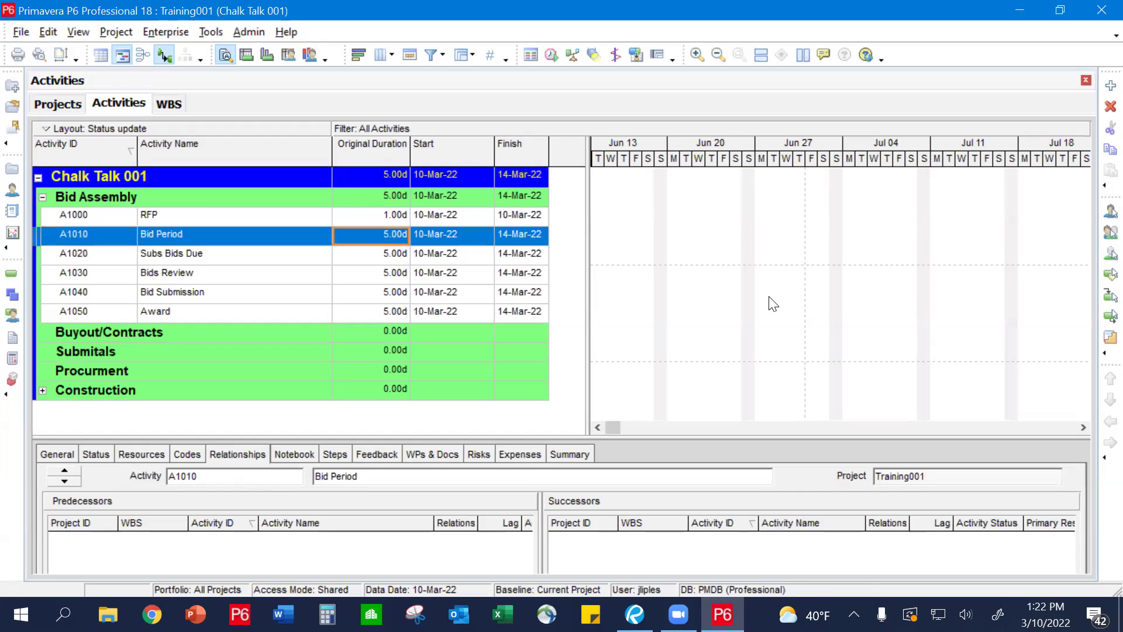
type("30")
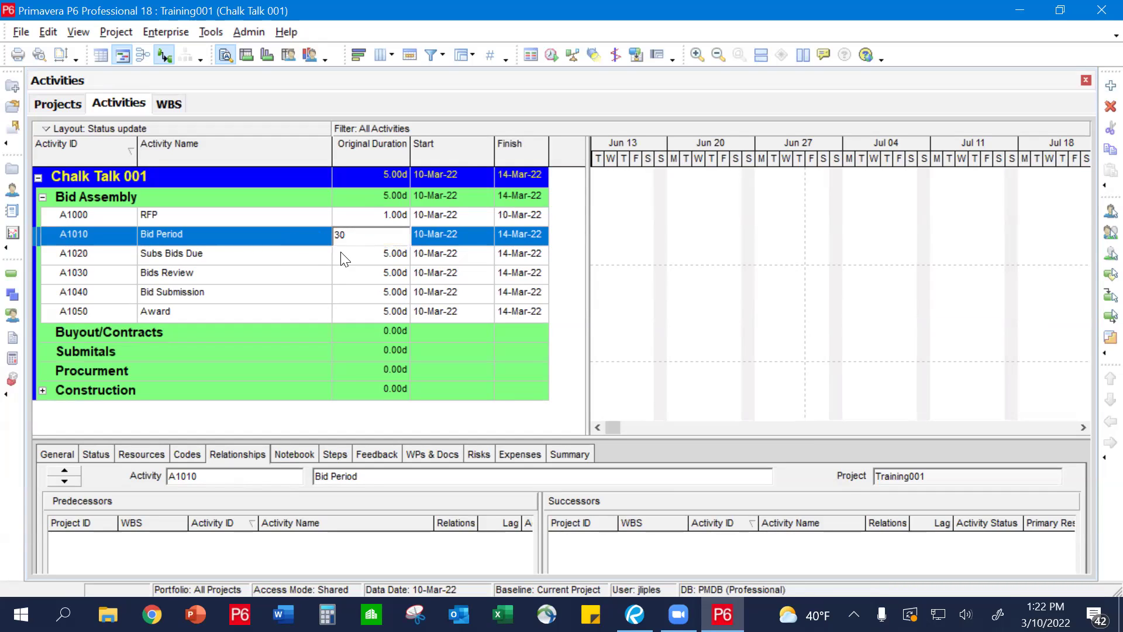
key("Return")
- Set Subs Bids Due to 1, Bids Review to 3, Bid Submission to 1 and Award to 10 days
type("1")
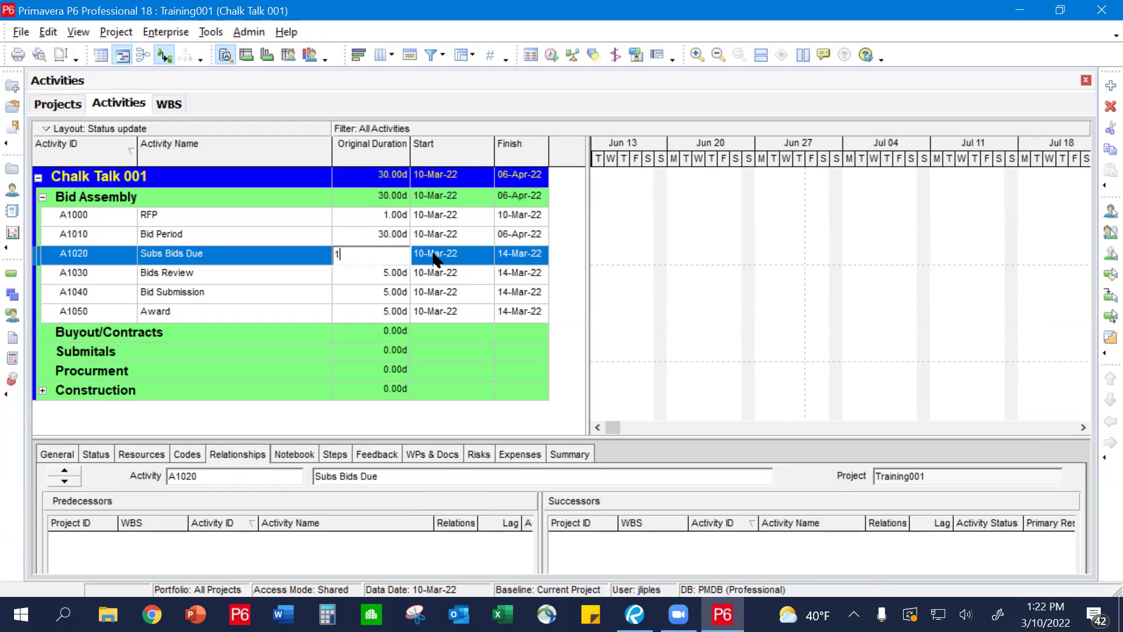
key("Return")
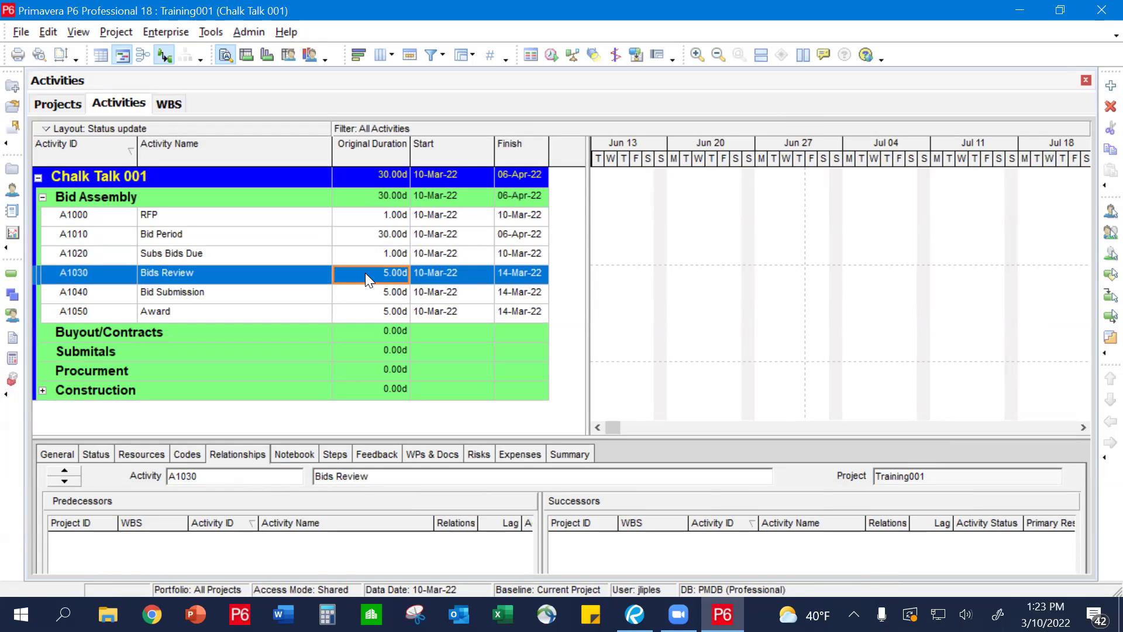
type("3")
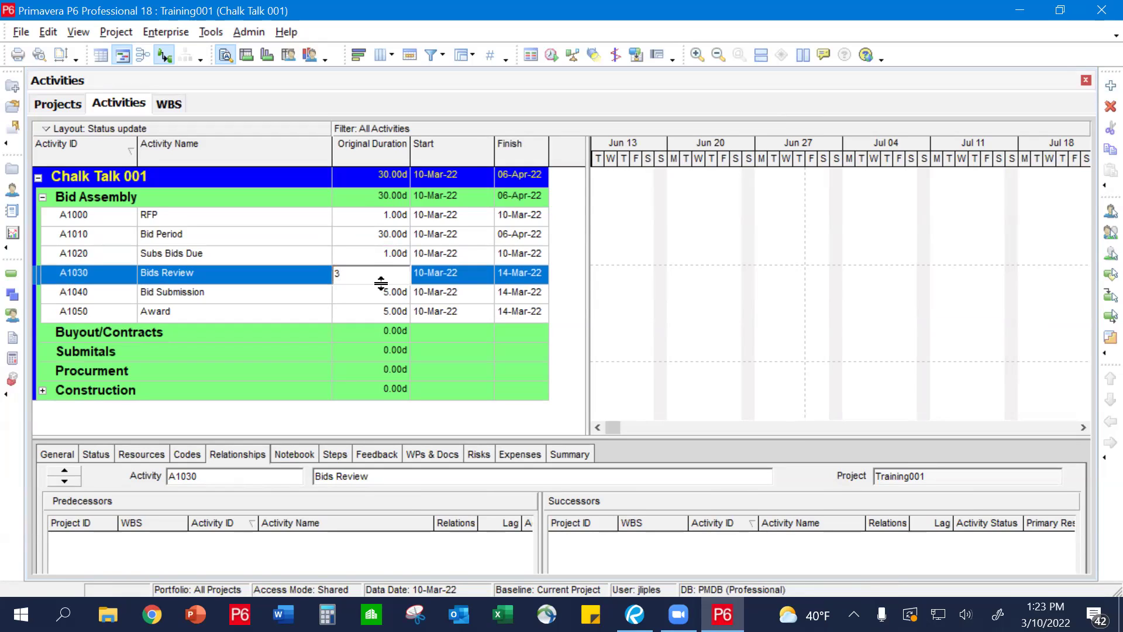
key("Return")
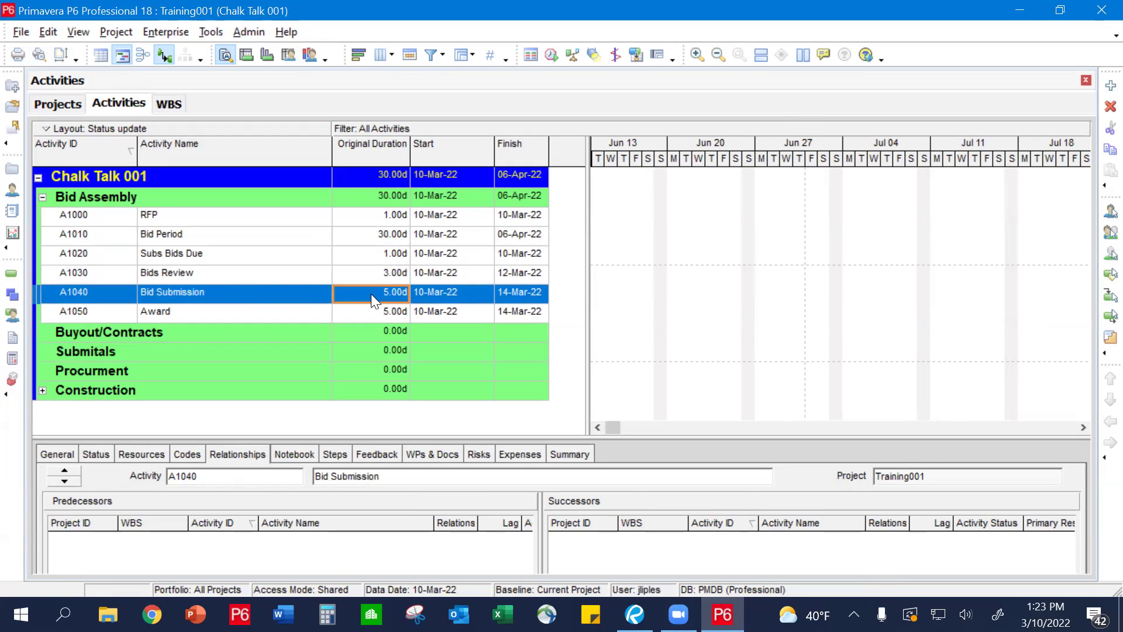
left_click(375, 291)
type("1")
key("Return")
left_click(388, 315)
type("1")
key("Return")
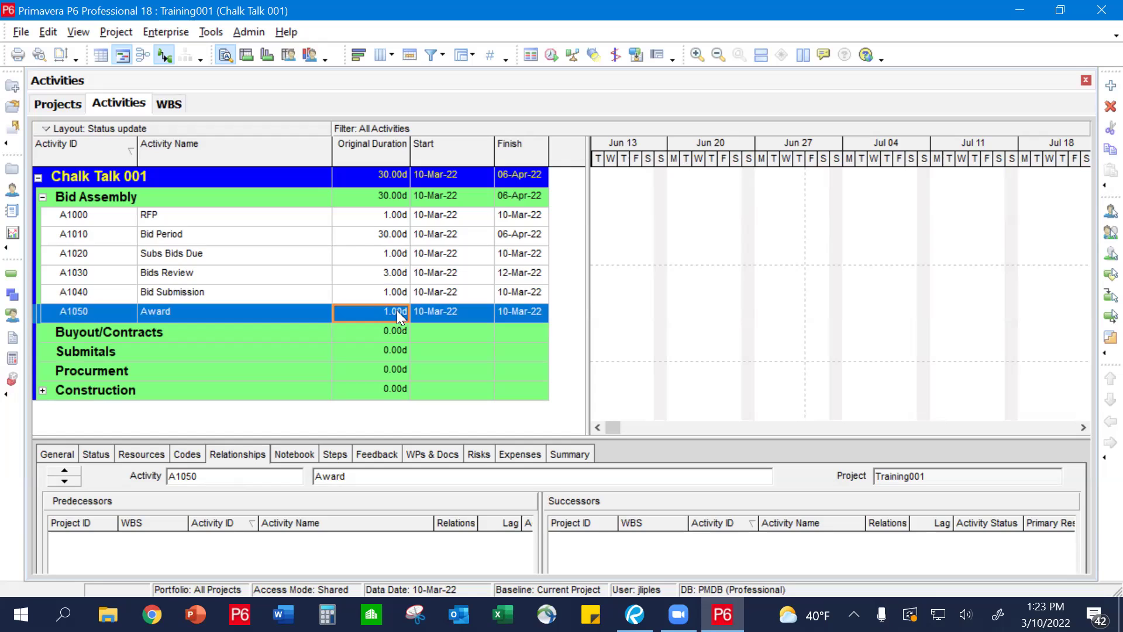
left_click(397, 313)
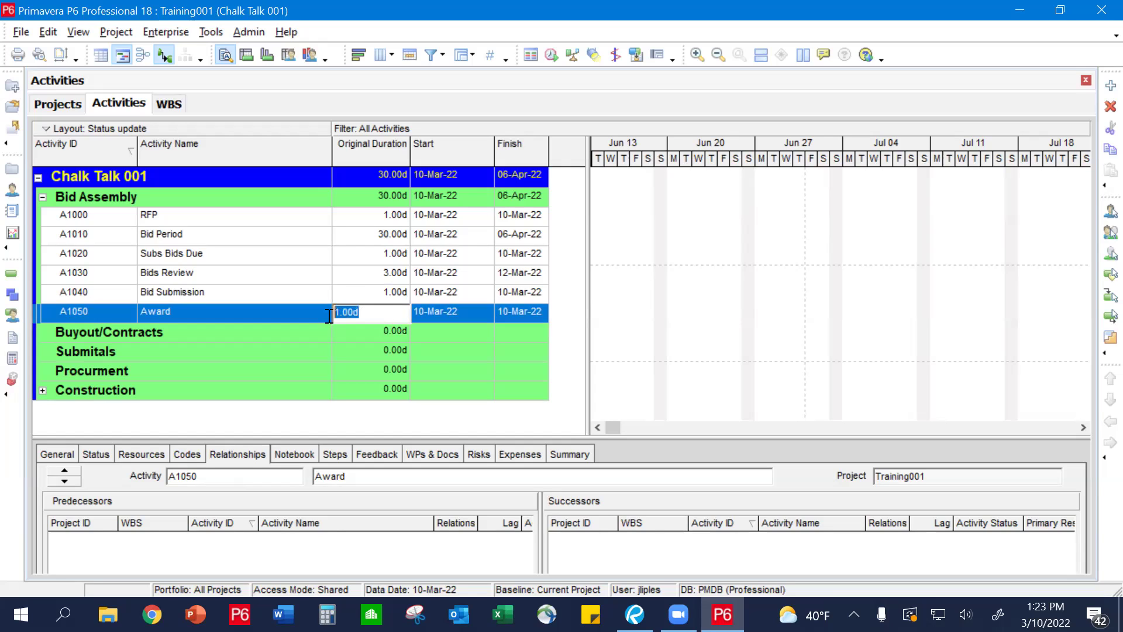
type("10")
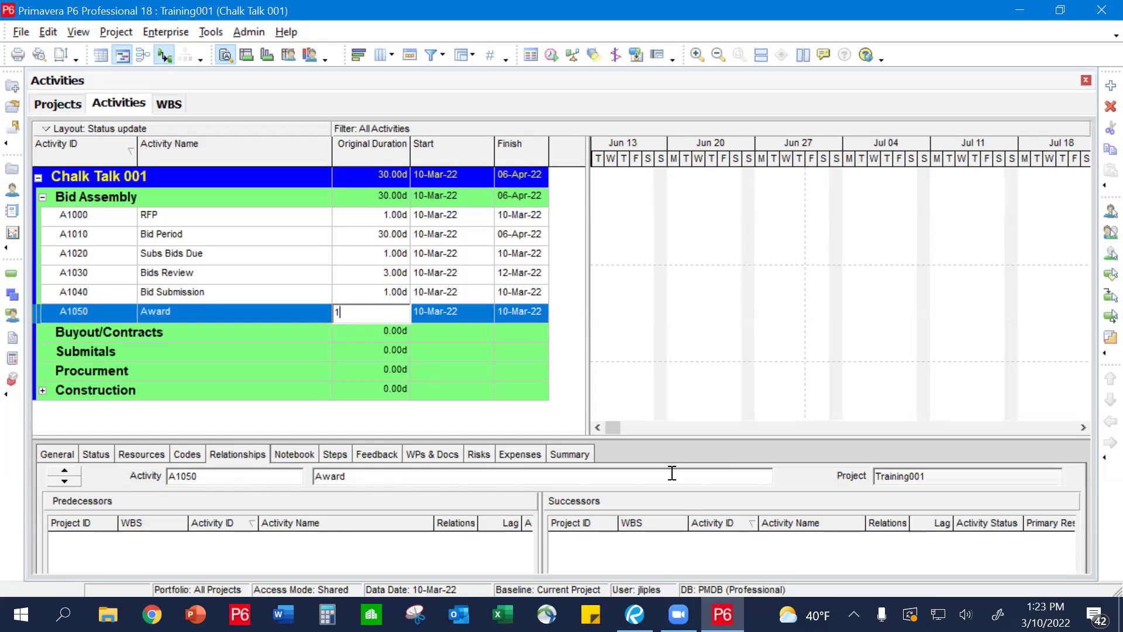
key("Return")
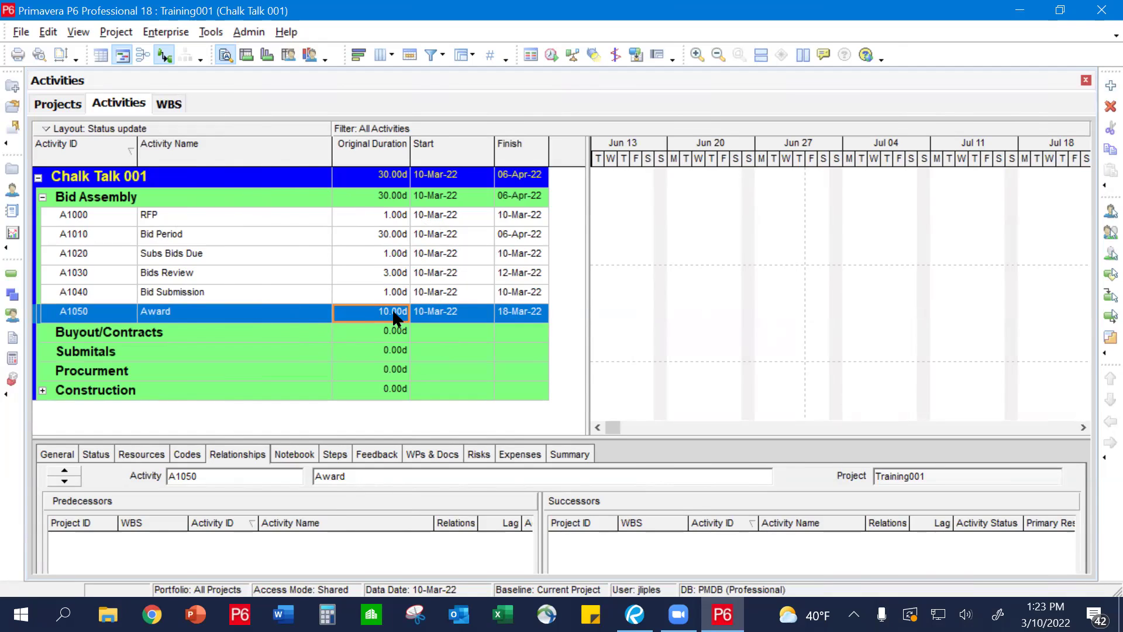
- Add a new activity under the Buyout/Contracts WBS band
left_click(433, 314)
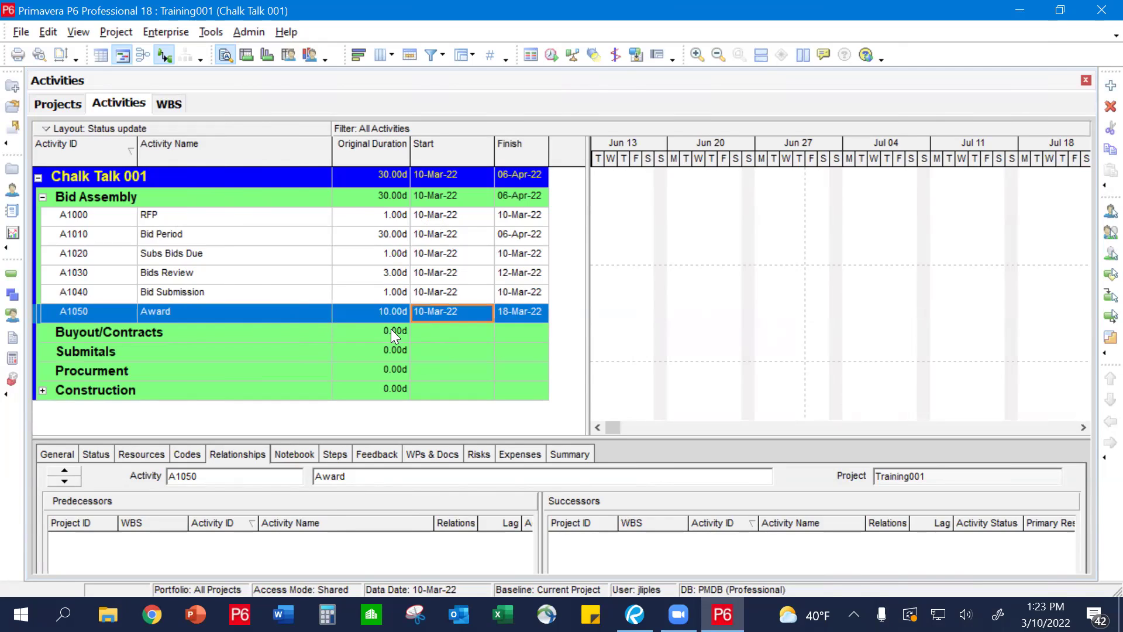
left_click(297, 335)
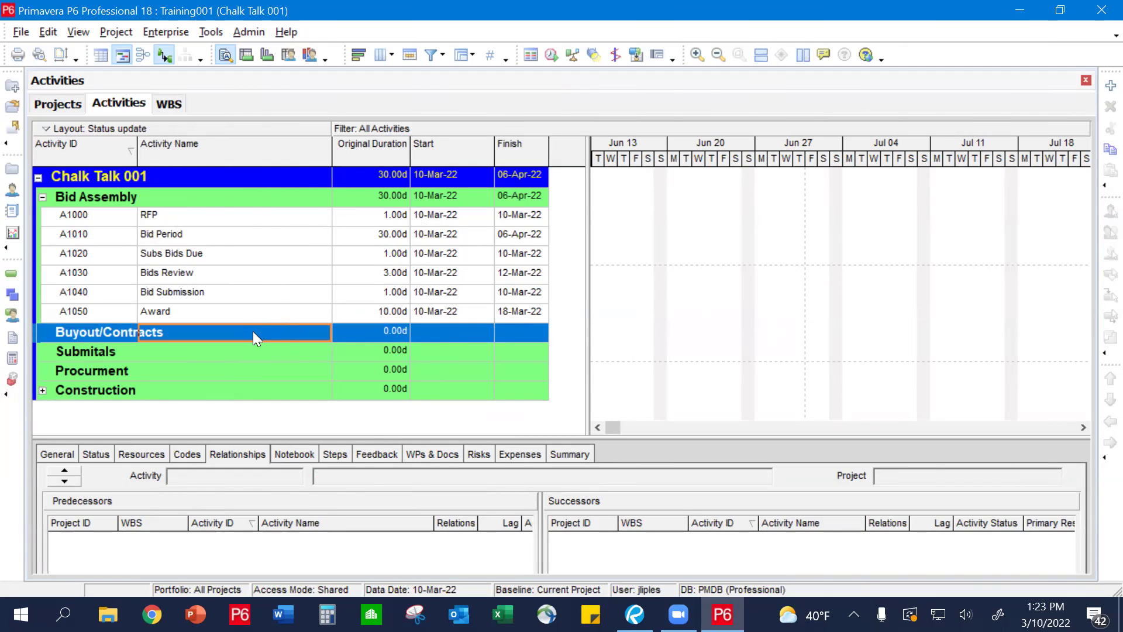
left_click(274, 275)
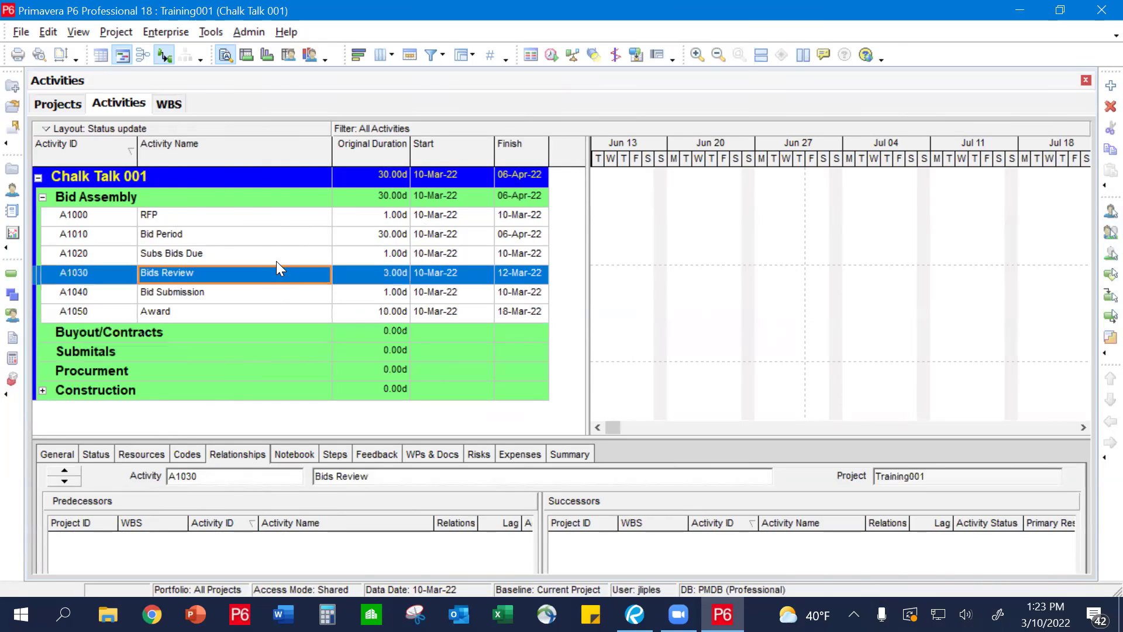
left_click(276, 261)
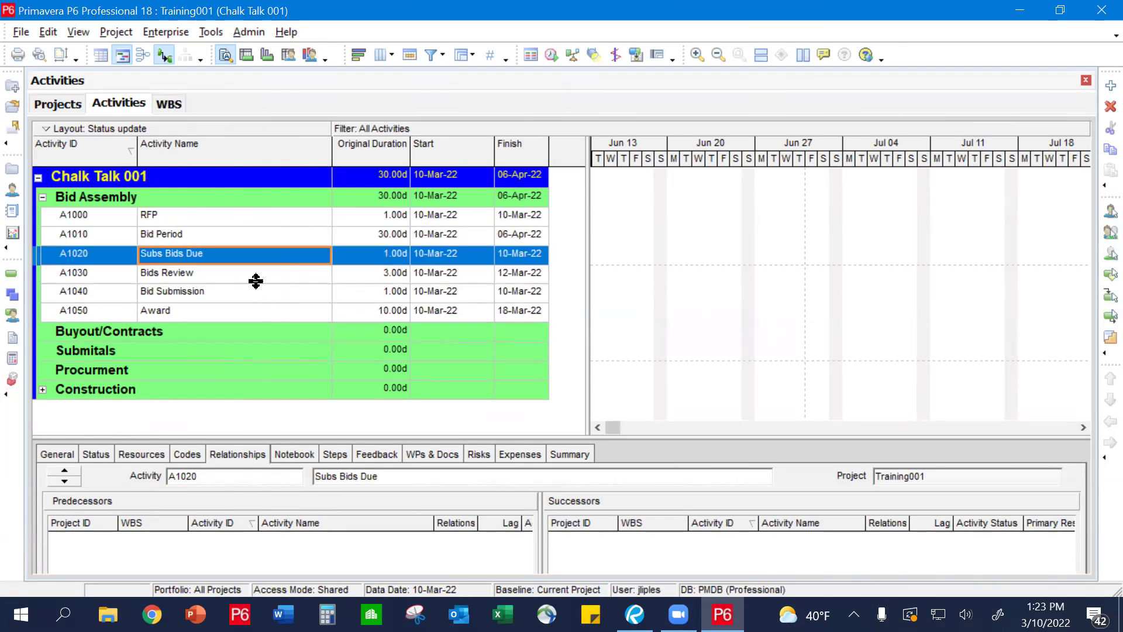
left_click(253, 293)
left_click(253, 313)
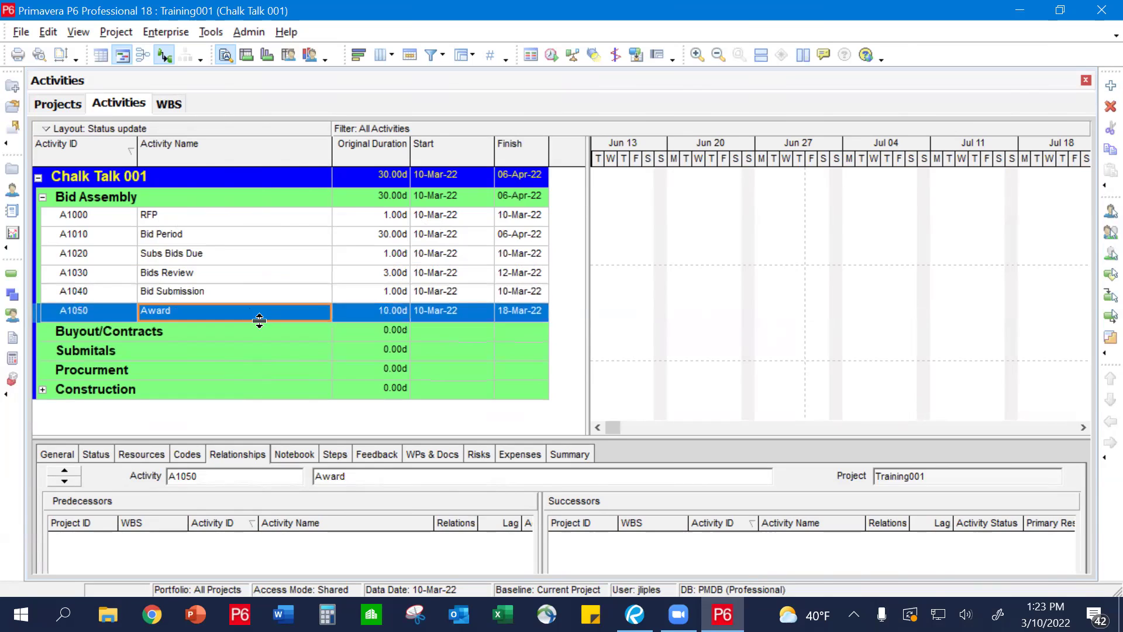
left_click(103, 326)
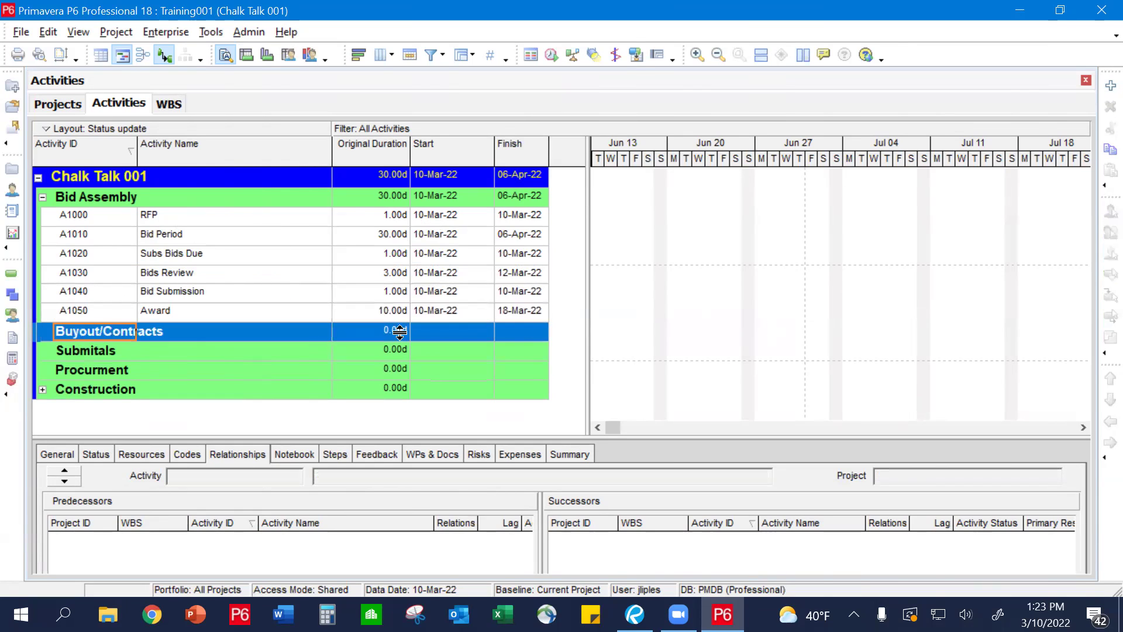
left_click(1095, 85)
- Add three more Buyout/Contracts activities and name A1060 HVAC
left_click(1095, 86)
left_click(1095, 85)
left_click(1096, 85)
left_click(1095, 85)
left_click(1095, 85)
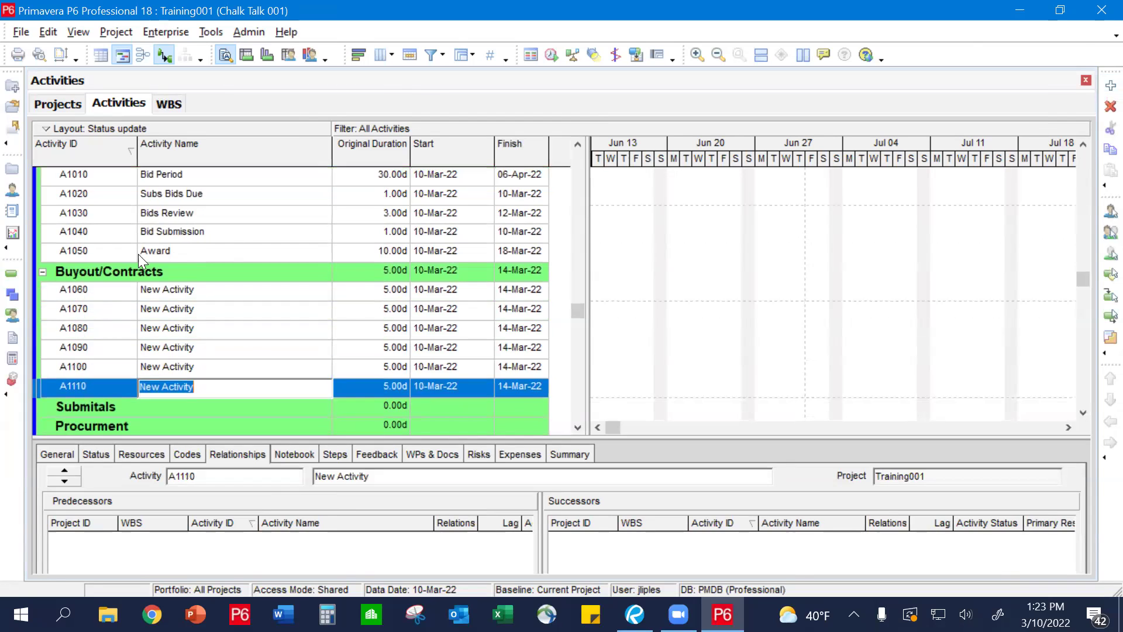
left_click(165, 289)
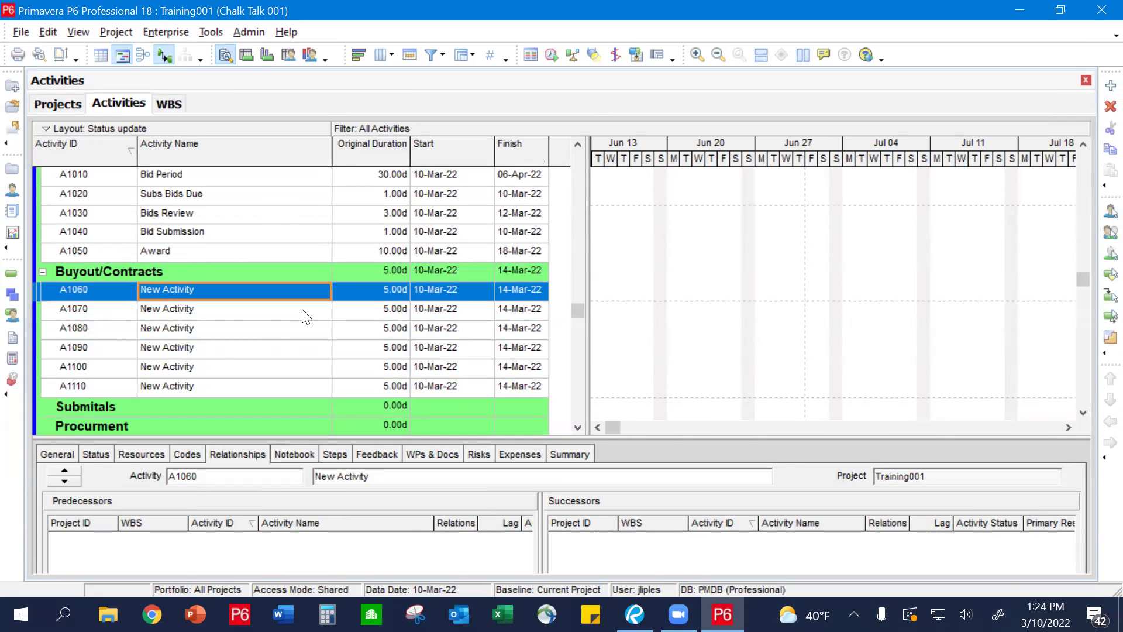
type("HVAC")
key("Return")
- Name activity A1070 Sitework and A1080 Foundations
type("Site")
key("BackSpace")
key("BackSpace")
key("BackSpace")
key("BackSpace")
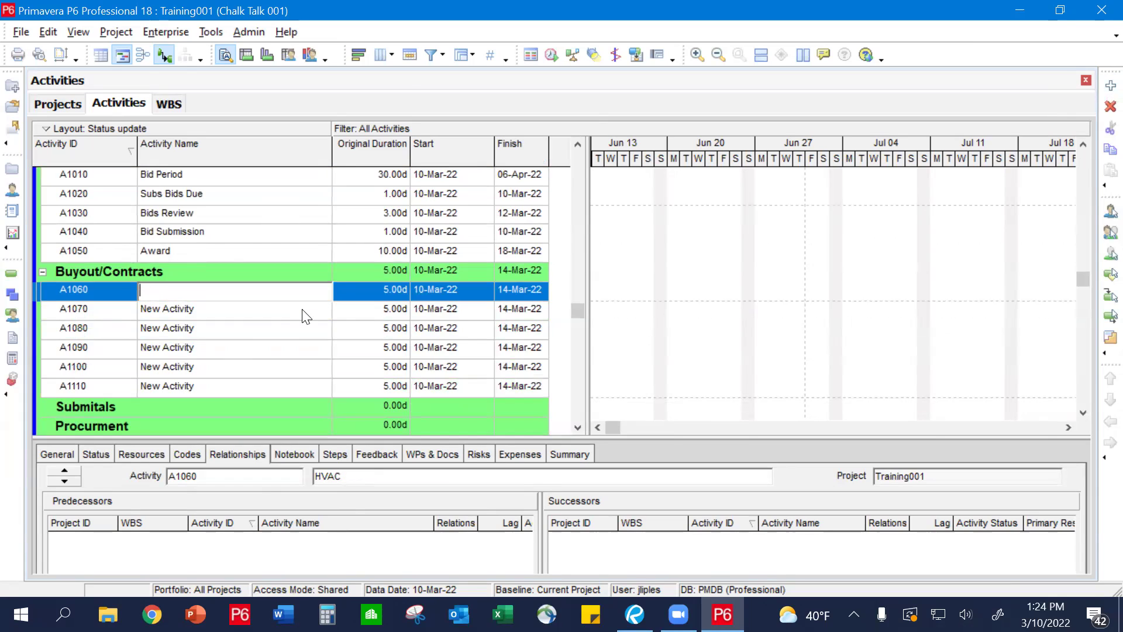
key("Return")
left_click(562, 337)
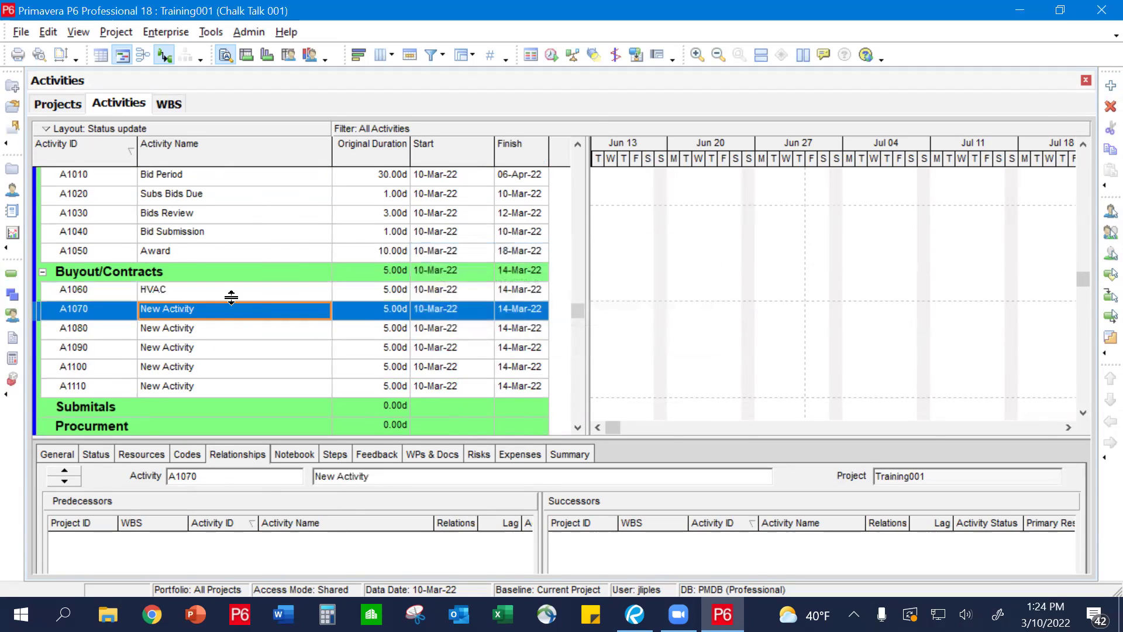
type("Site")
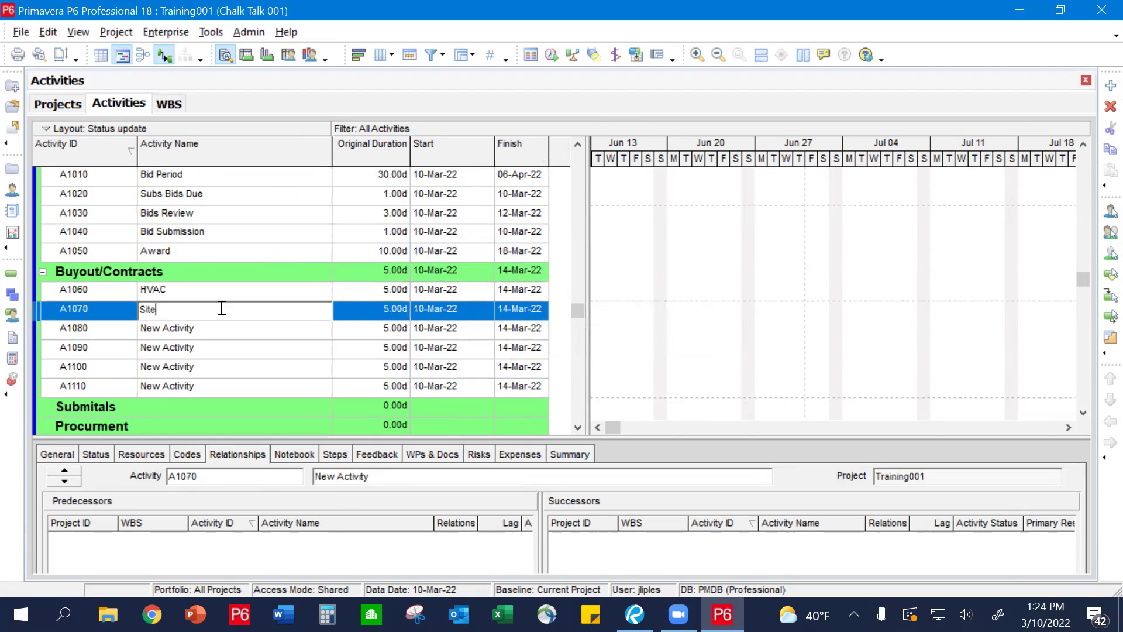
type("work")
key("Return")
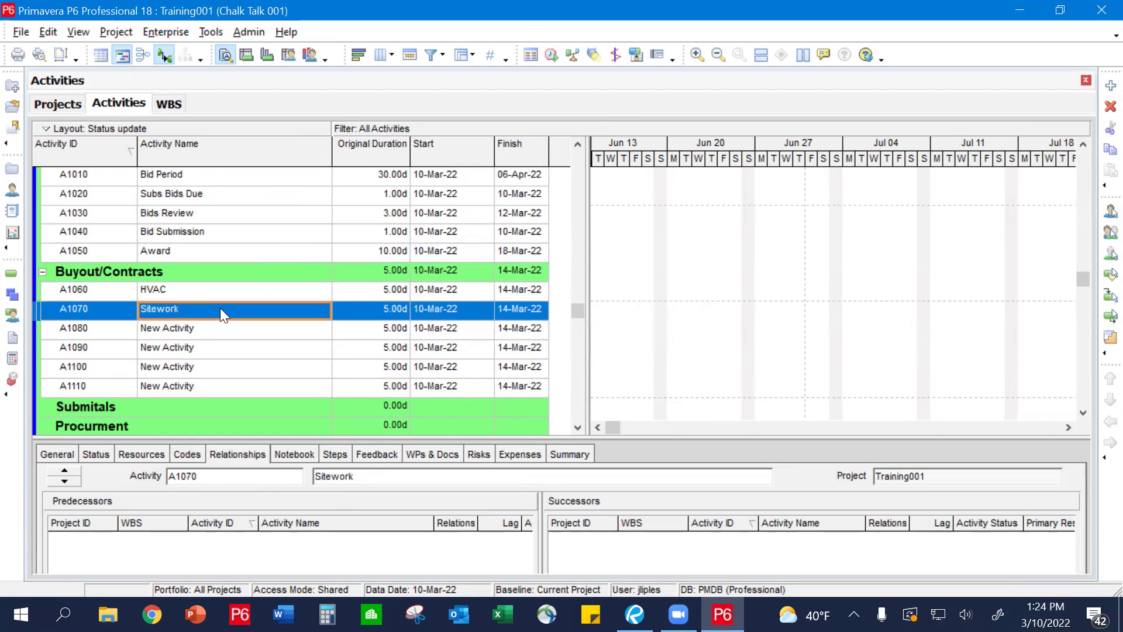
left_click(187, 330)
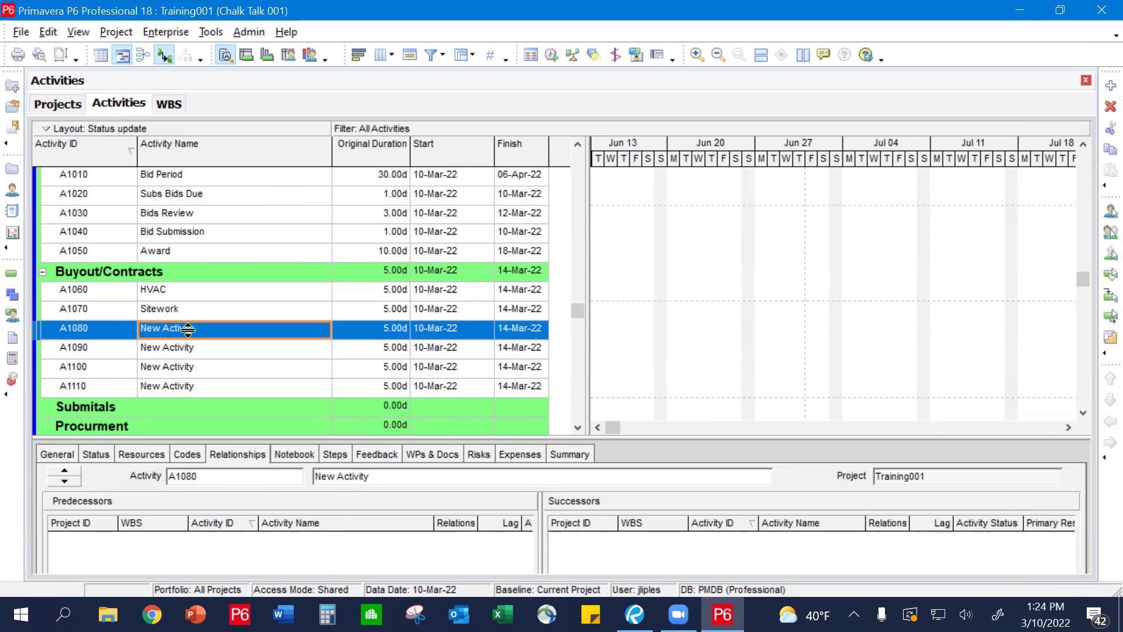
type("Foundations")
key("Return")
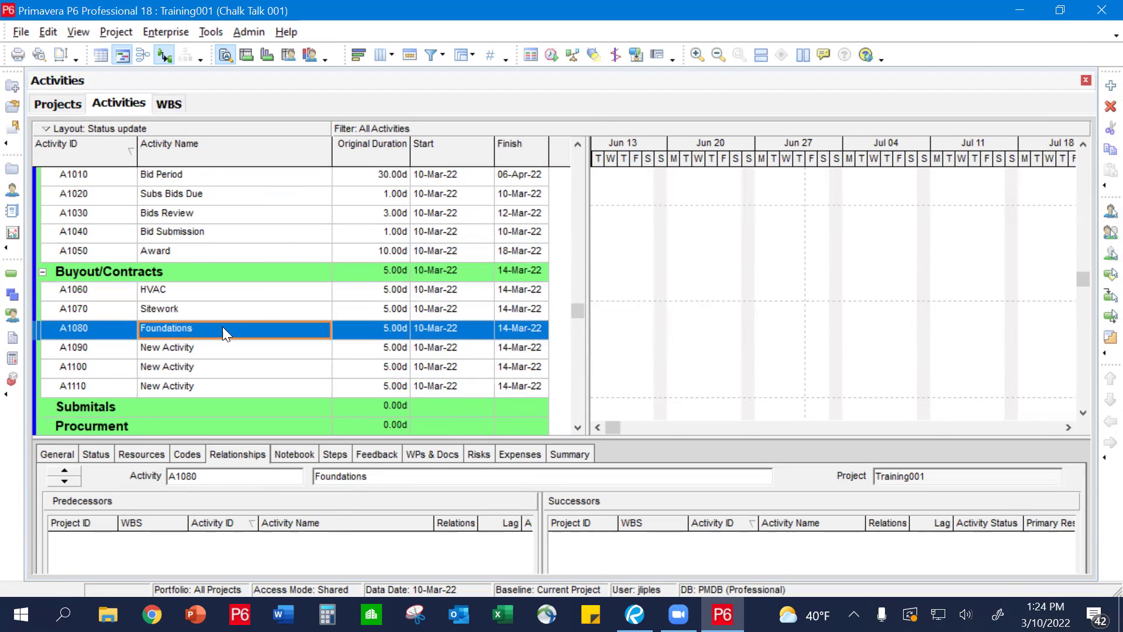
left_click(217, 295)
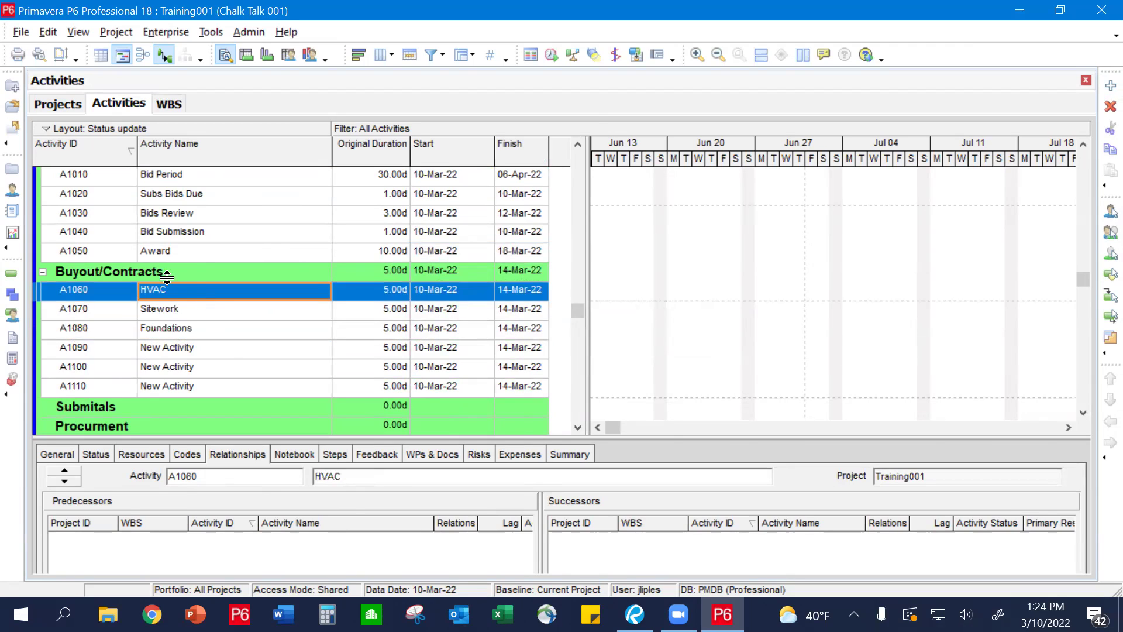
left_click(171, 313)
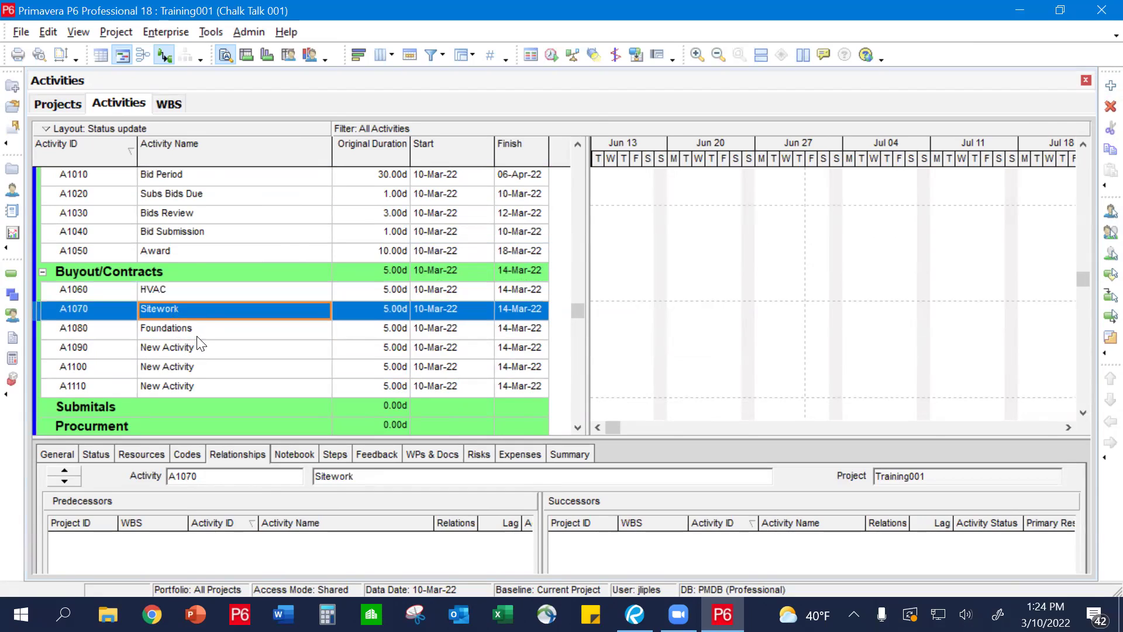
left_click(204, 293)
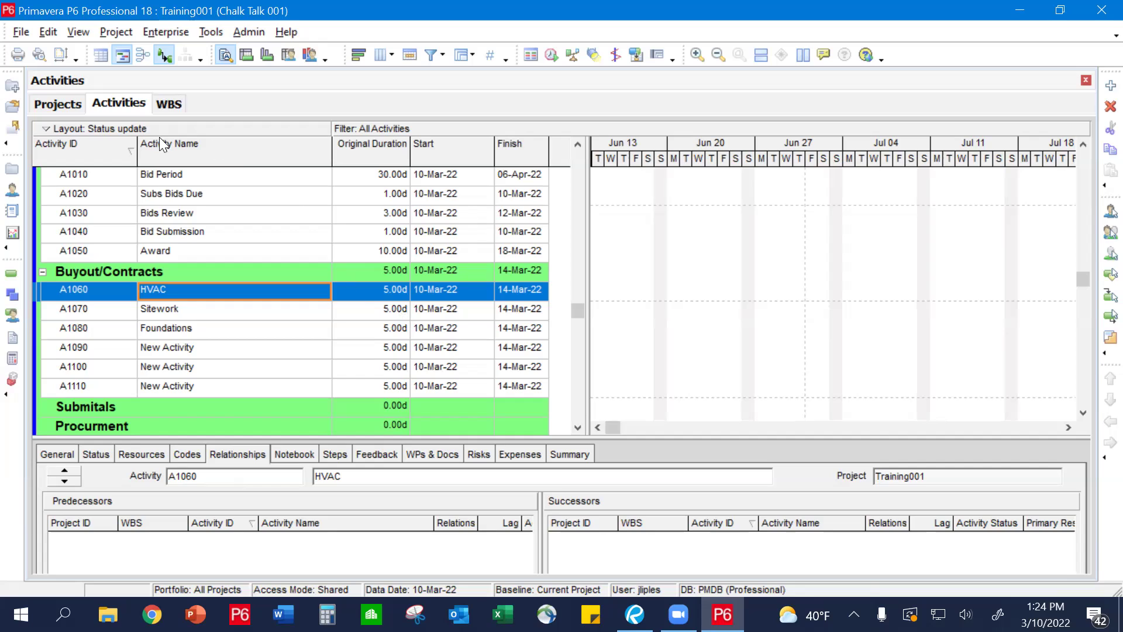
- Change the HVAC activity's ID from A1060 to A1081
left_click(174, 291)
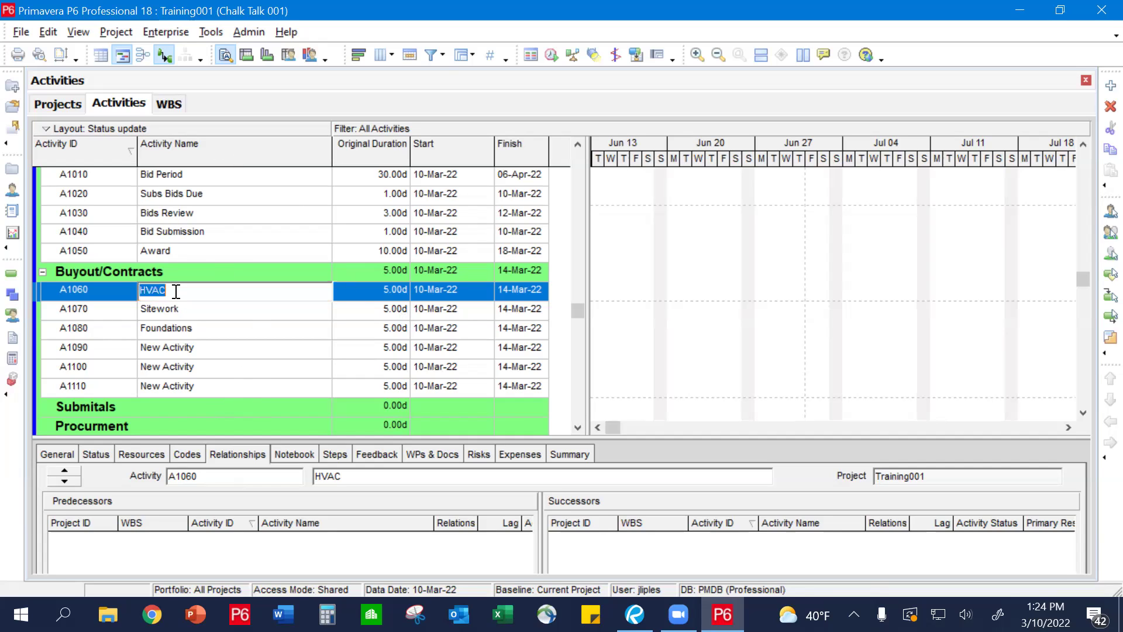
left_click(187, 349)
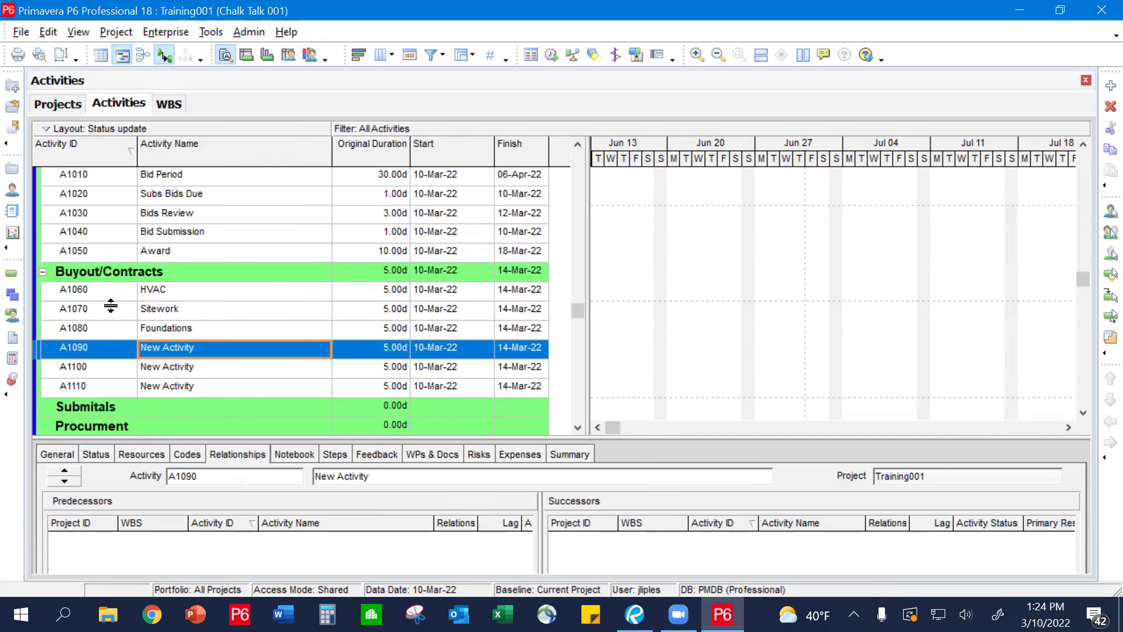
left_click(101, 290)
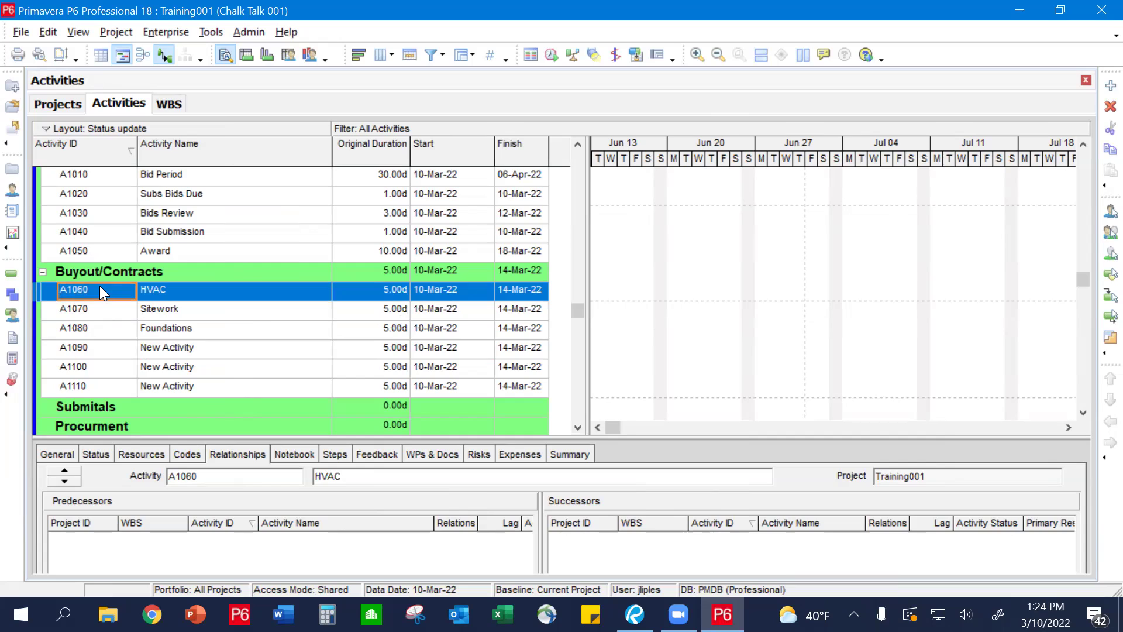
left_click(101, 289)
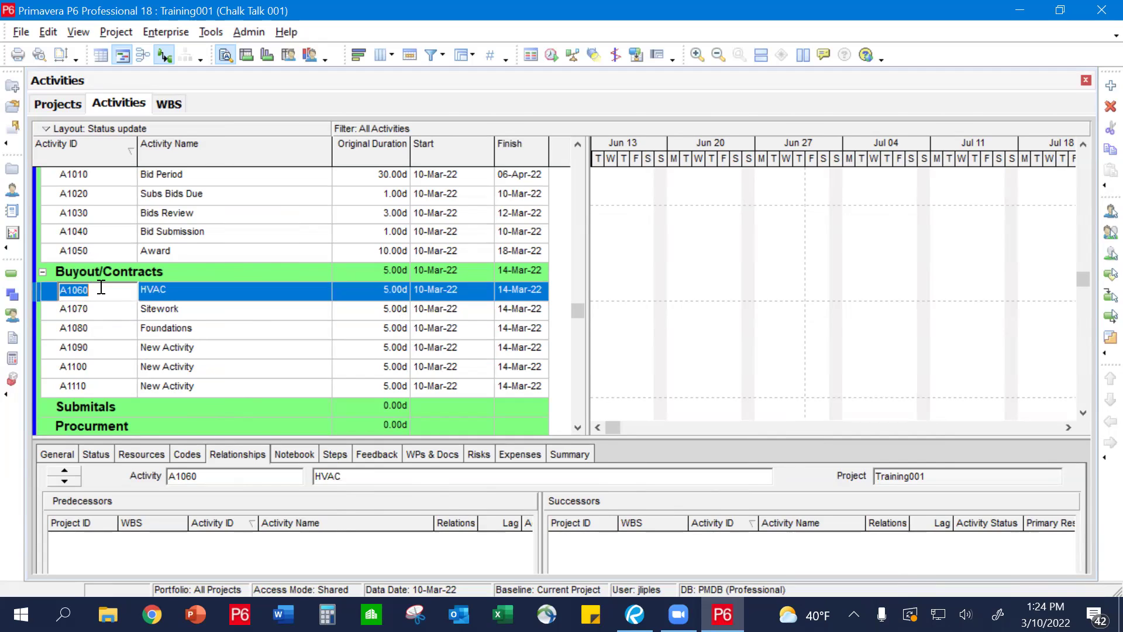
left_click(102, 289)
key("BackSpace")
key("BackSpace")
type("81")
left_click(273, 335)
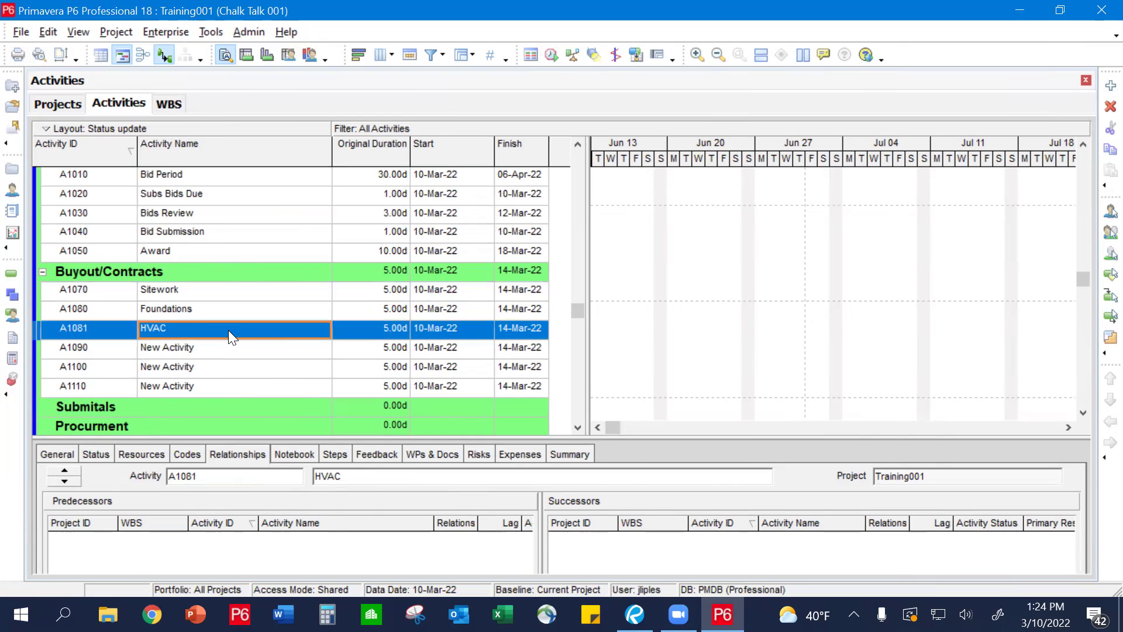
left_click(104, 329)
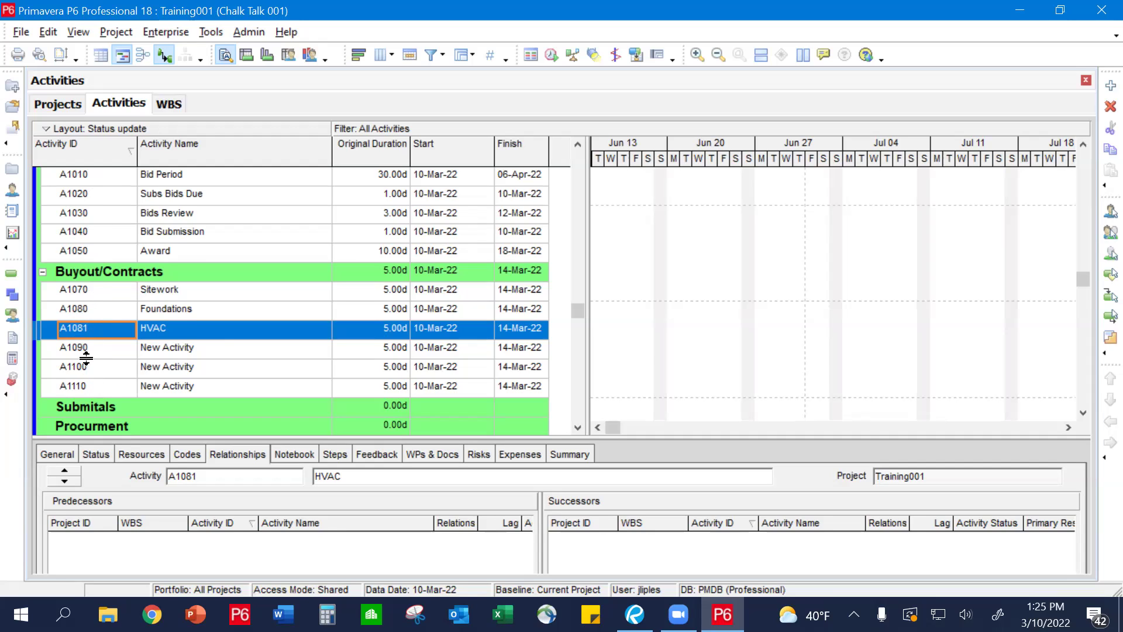
- Expand the Construction WBS band to reveal its Sitework and Foundations bands
scroll(87, 358, "down", 1)
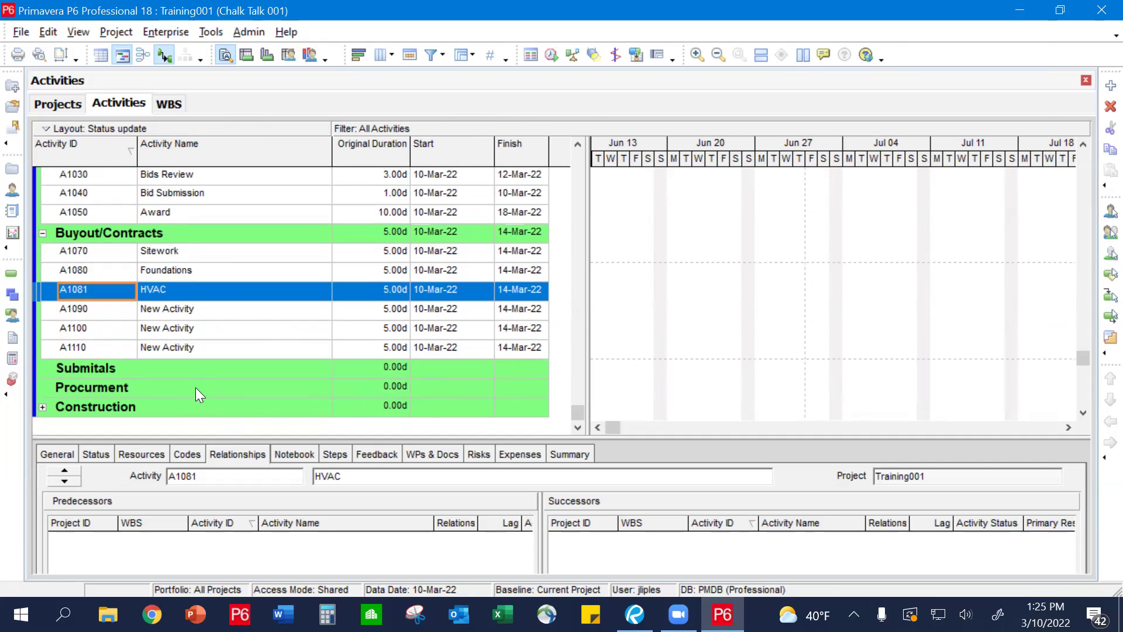
left_click(197, 368)
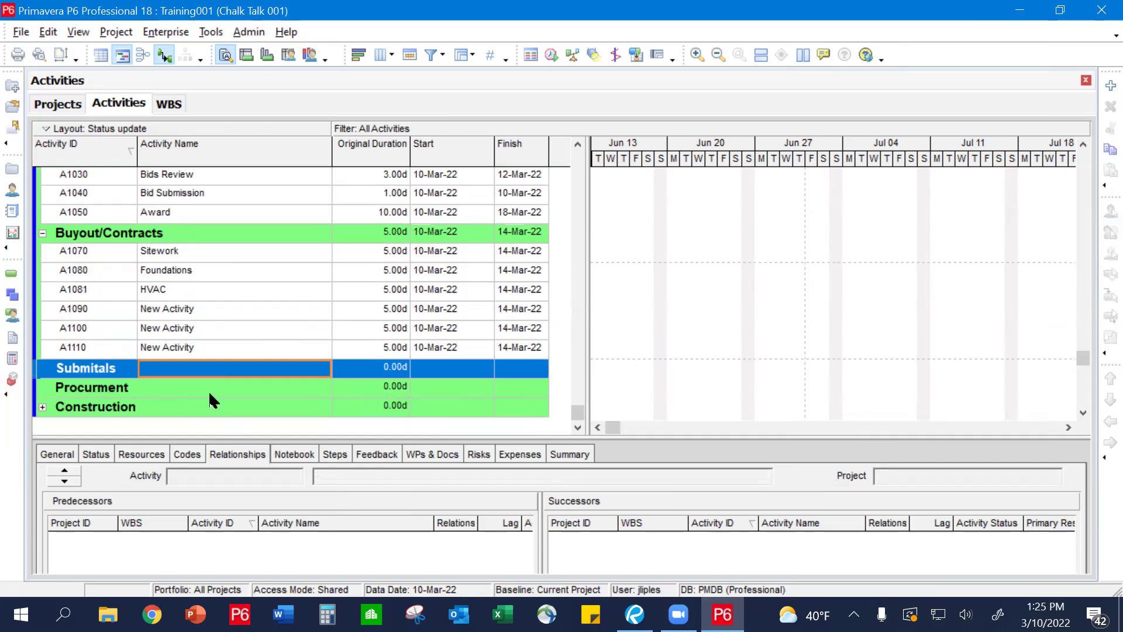
left_click(213, 388)
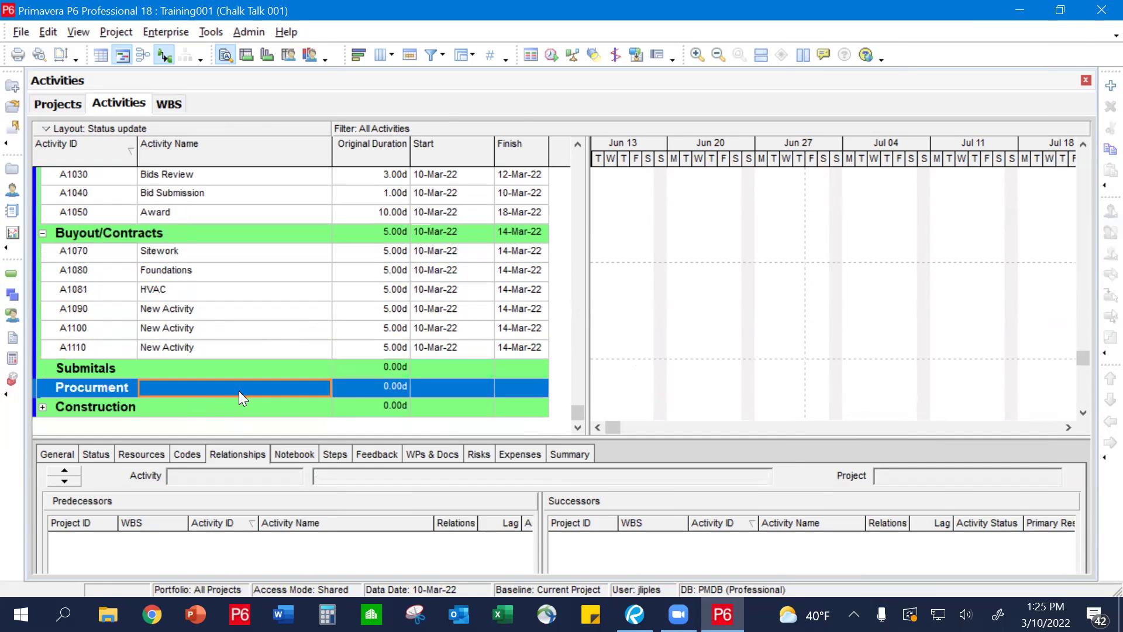
left_click(1082, 414)
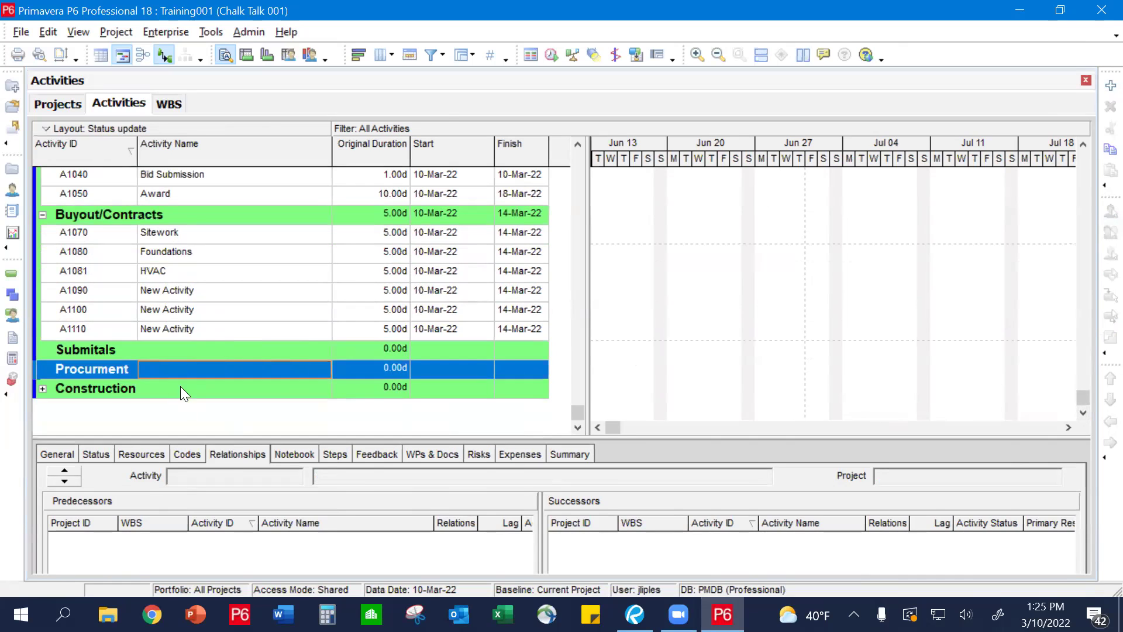
left_click(67, 390)
left_click(43, 389)
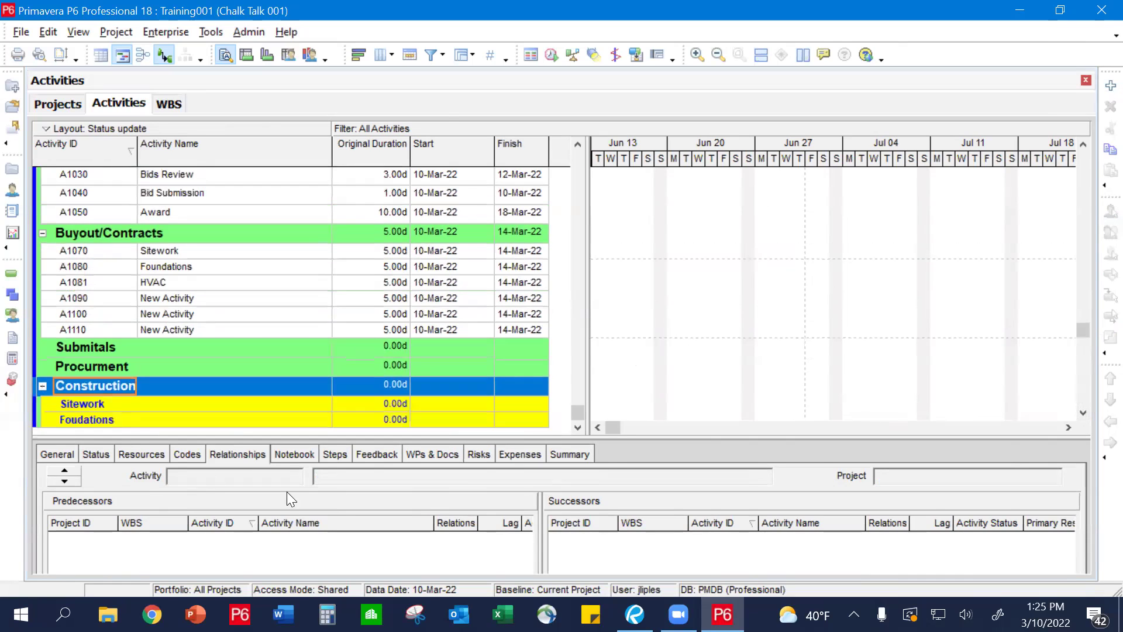
left_click(1083, 412)
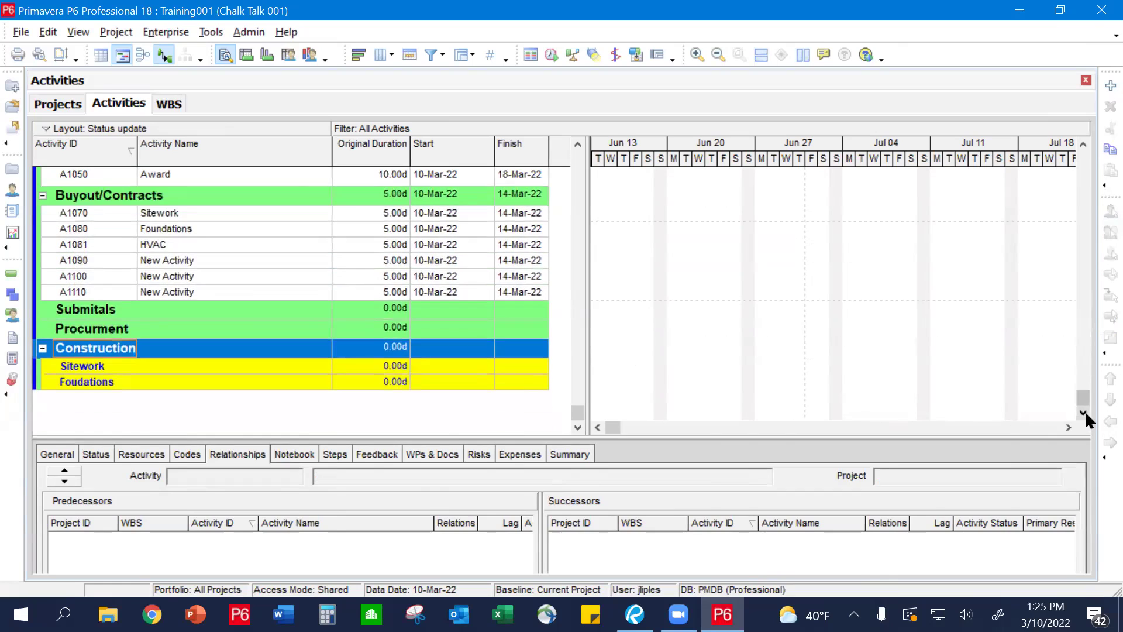
left_click(149, 367)
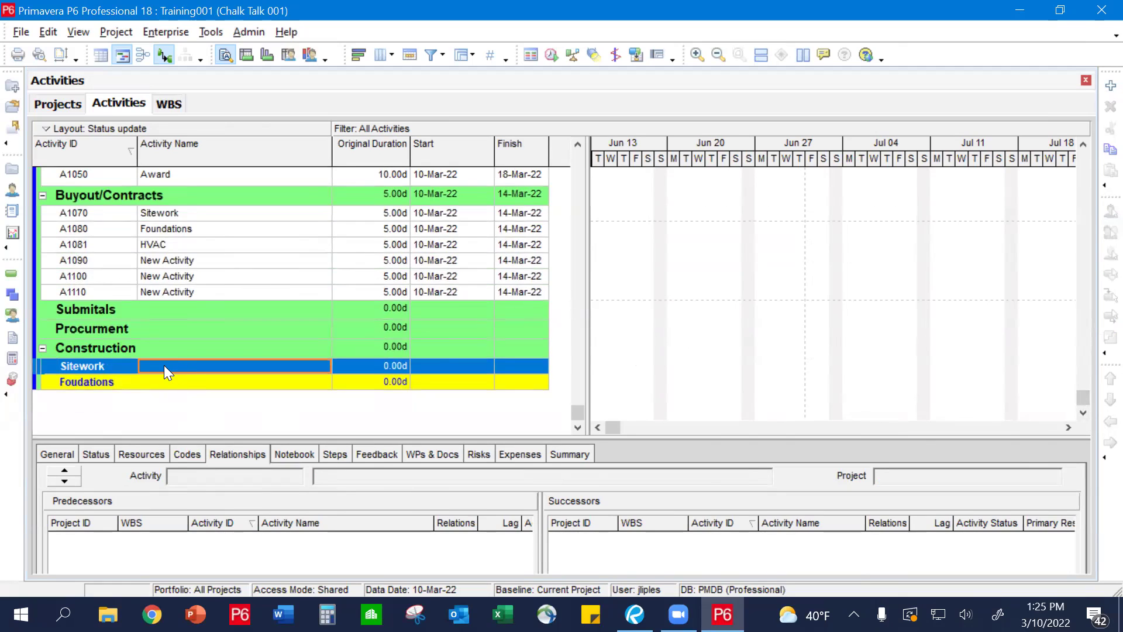
left_click(103, 367)
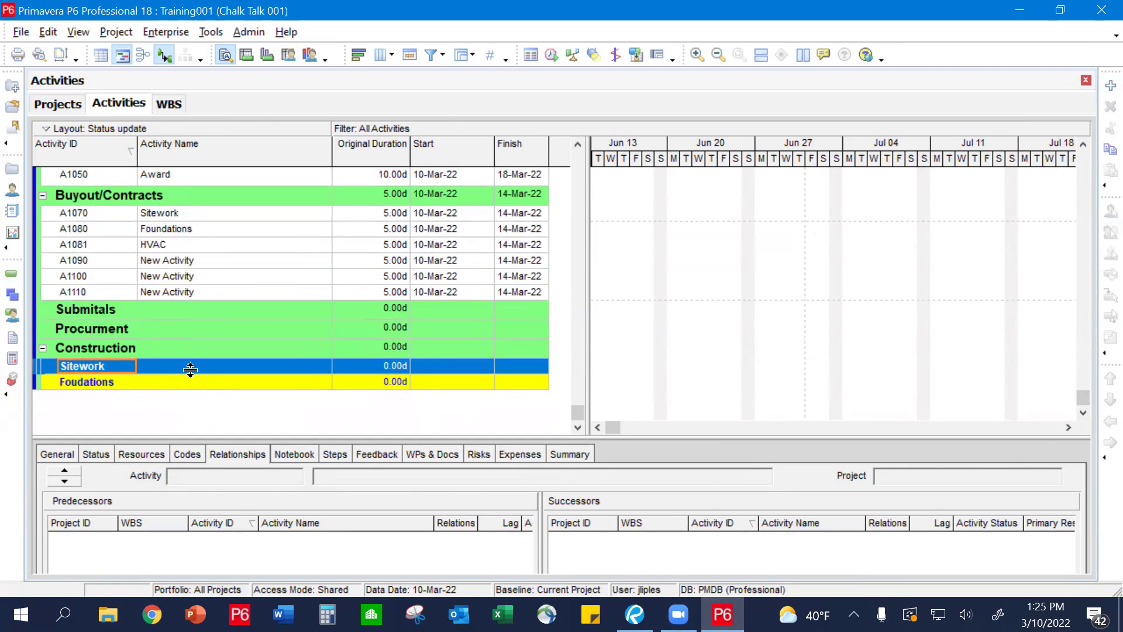
scroll(991, 187, "up", 1)
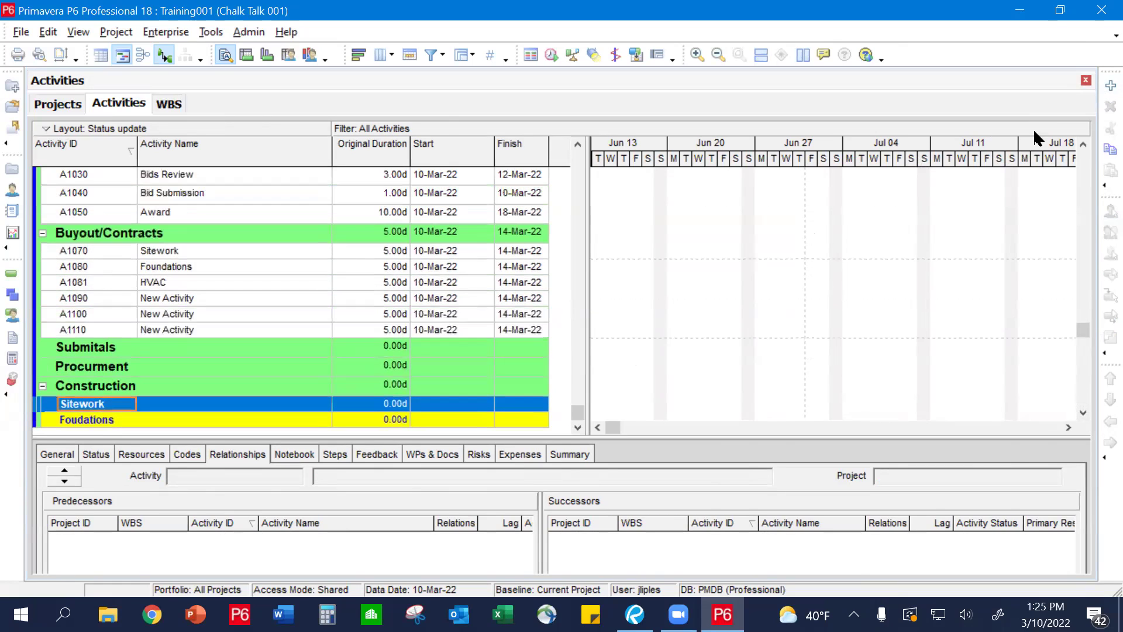
- Add four new activities, A1120–A1150, under Sitework
left_click(1094, 83)
left_click(1095, 83)
left_click(1094, 83)
left_click(1094, 83)
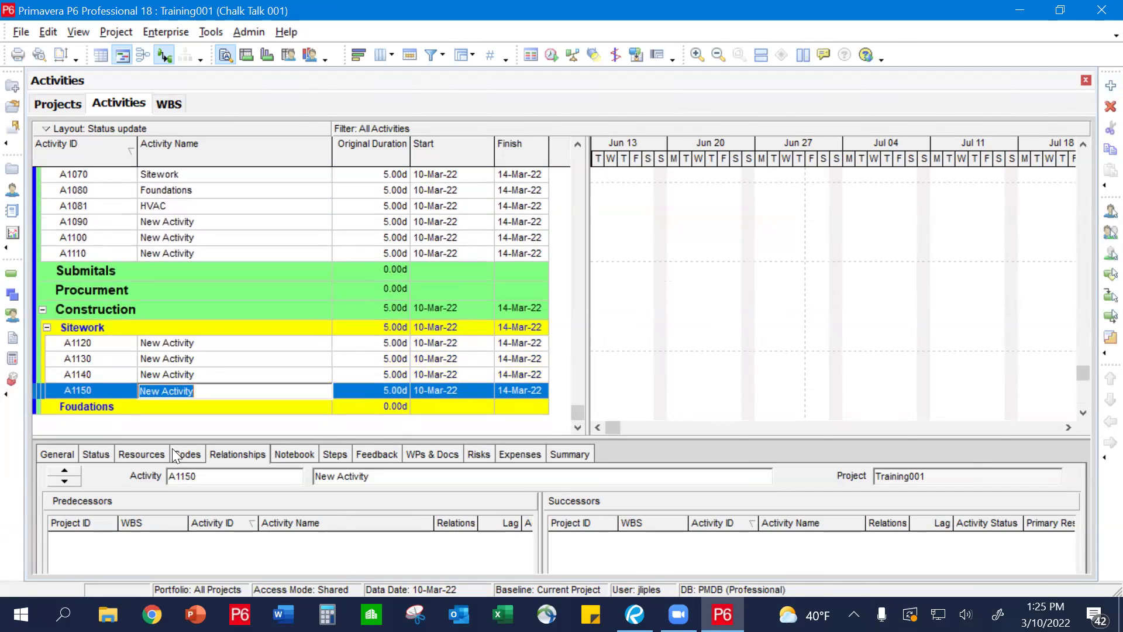
left_click(198, 343)
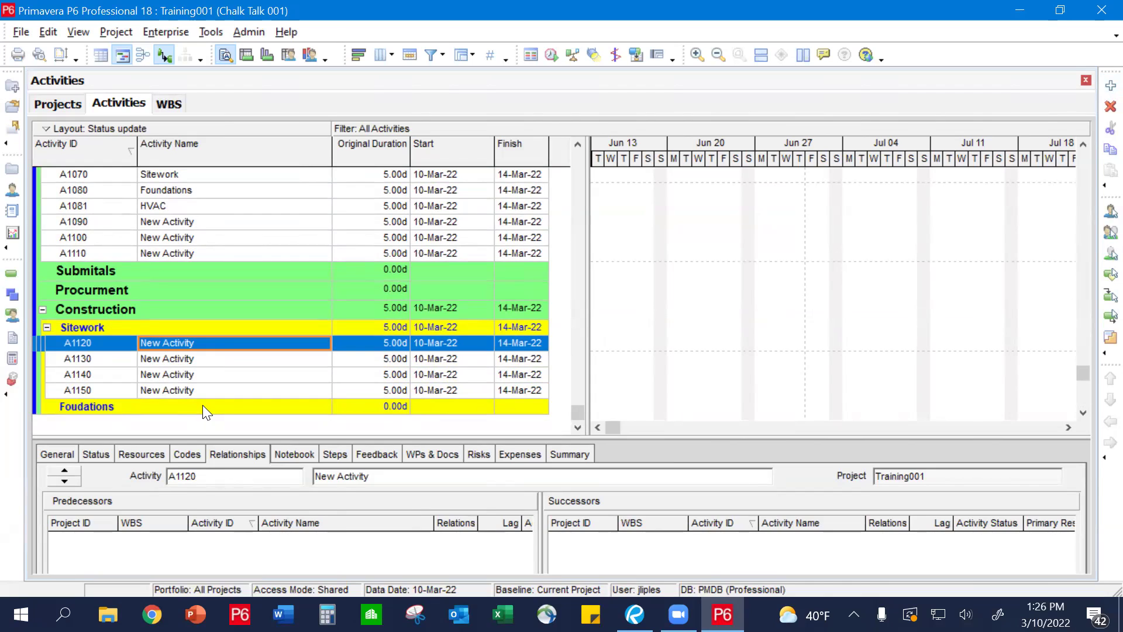
- Name activity A1120 Mobilization
left_click(227, 343)
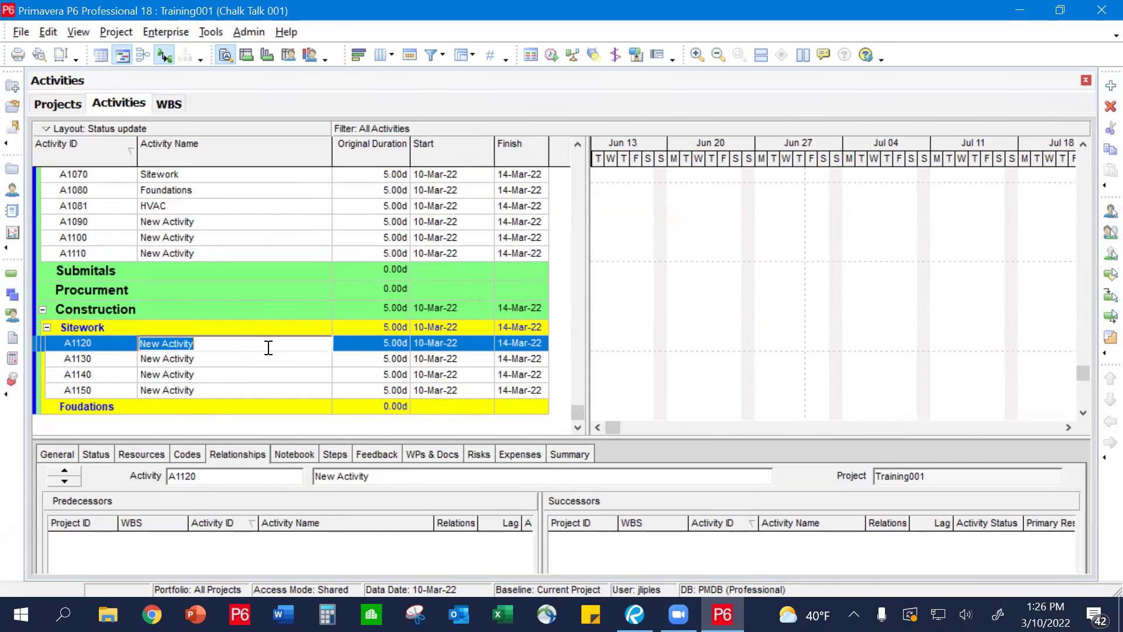
key("BackSpace")
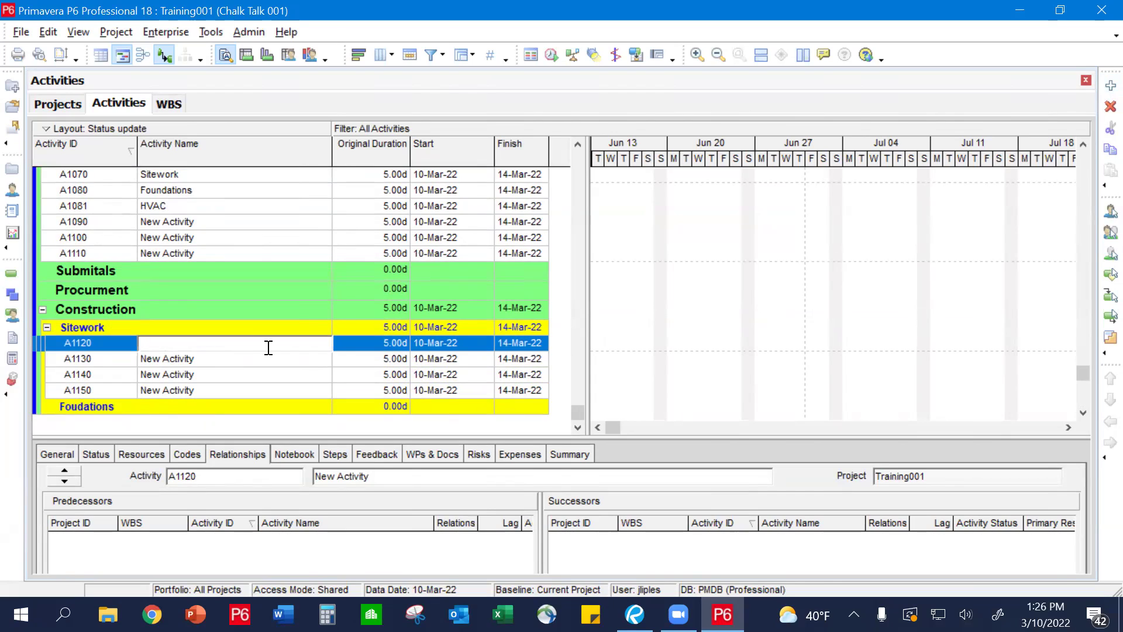
type("Grub")
left_click_drag(237, 367, 195, 372)
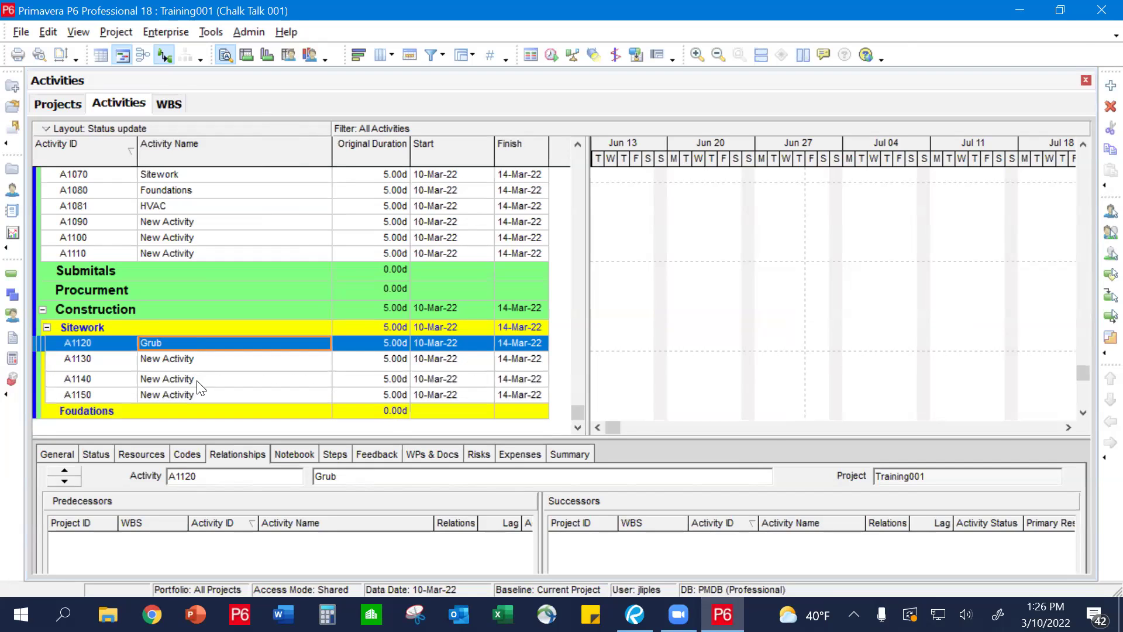
left_click(222, 344)
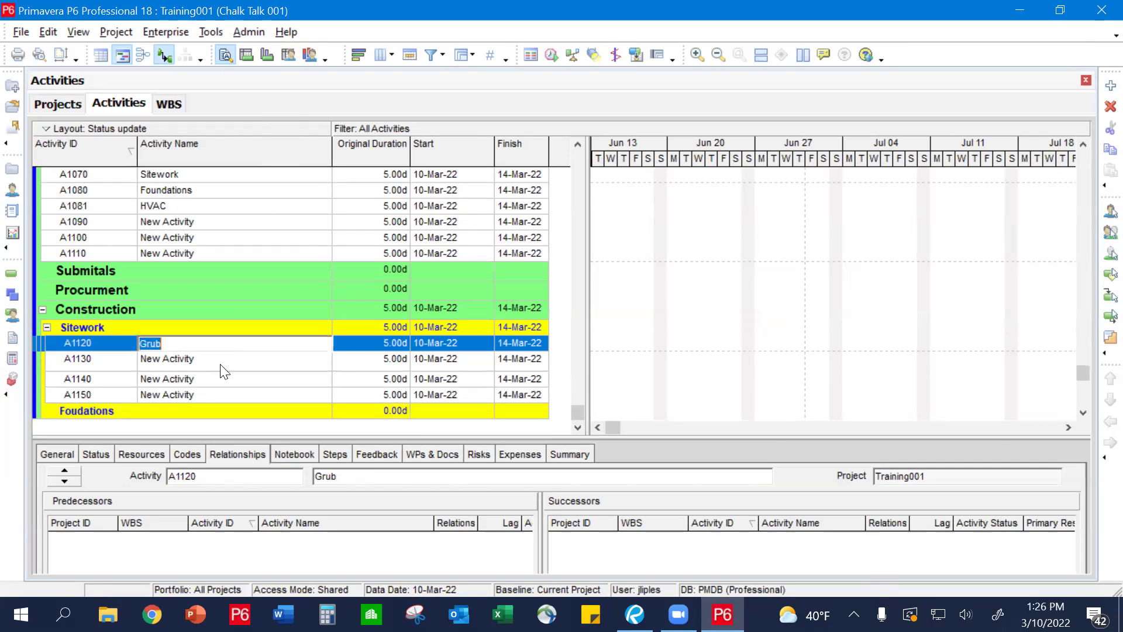
left_click(221, 364)
left_click(222, 343)
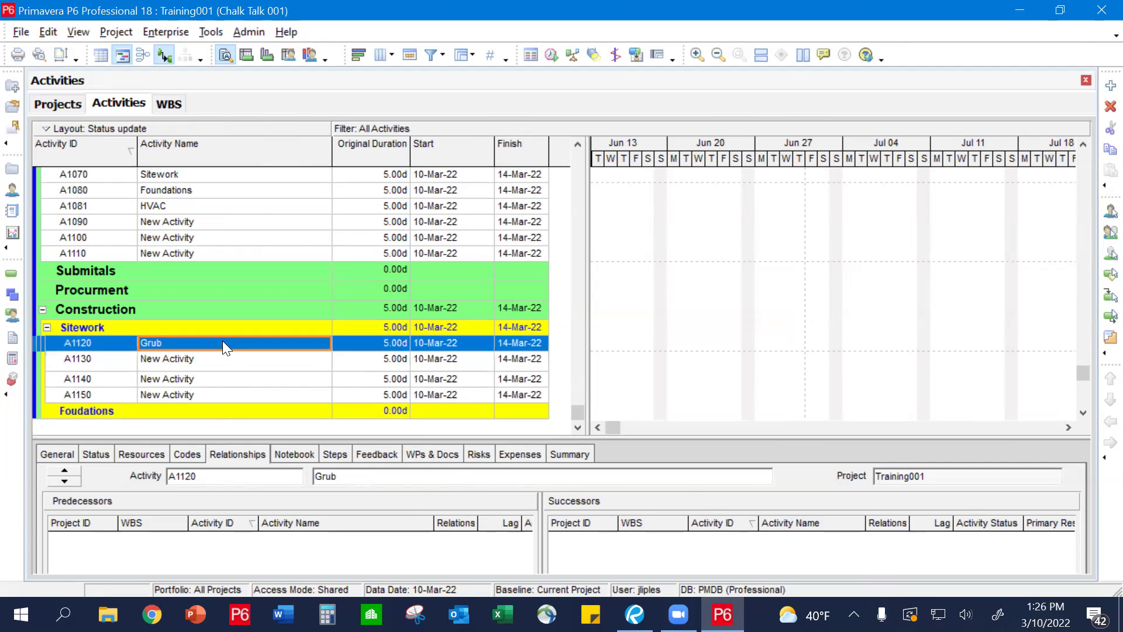
type("Mobilization")
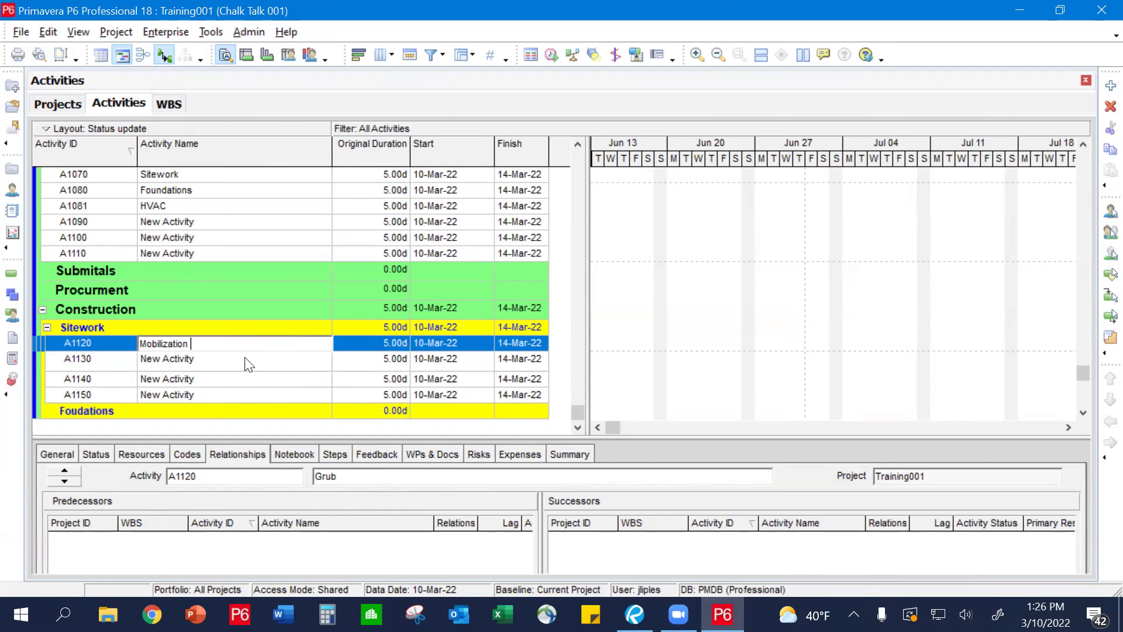
left_click(294, 358)
key("Up")
- Enter a 5-day original duration for Mobilization
left_click(265, 360)
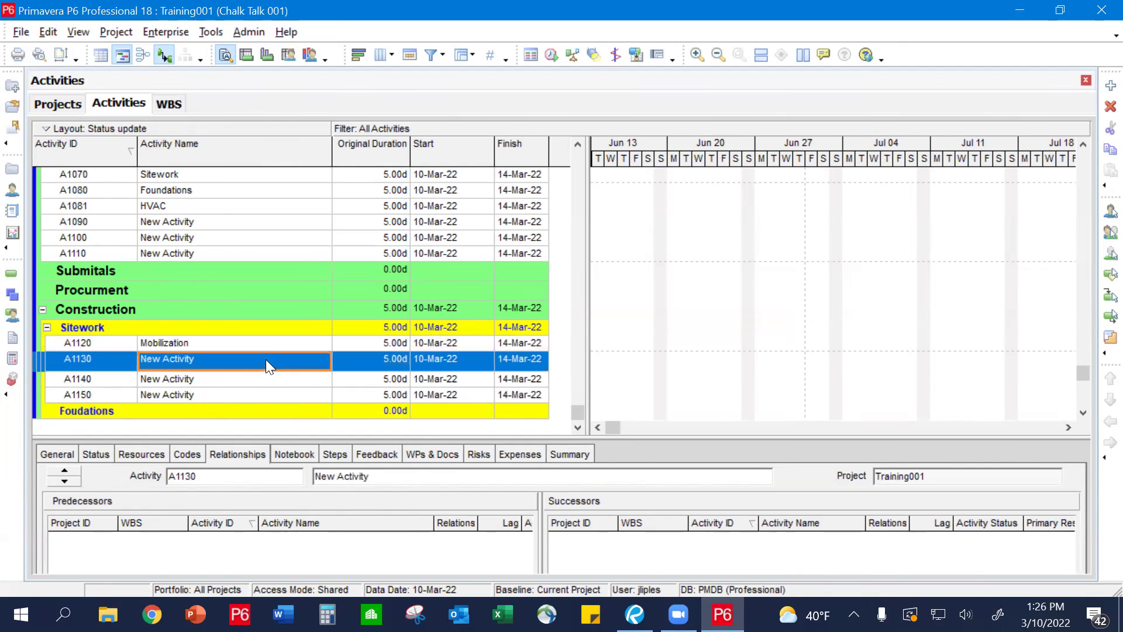
left_click(374, 345)
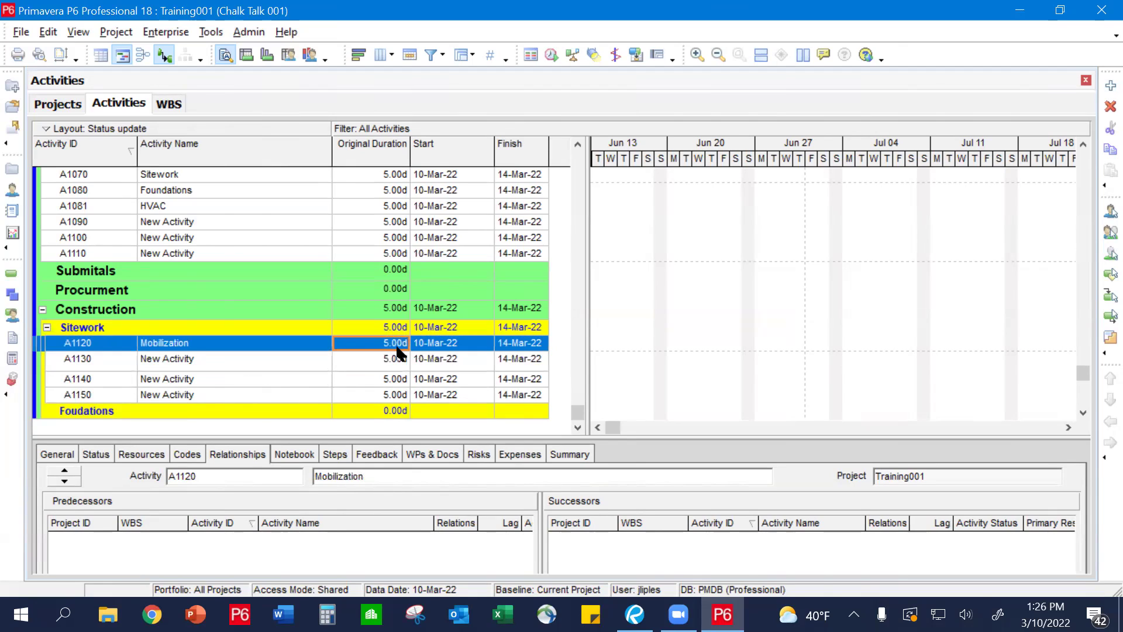
type("5")
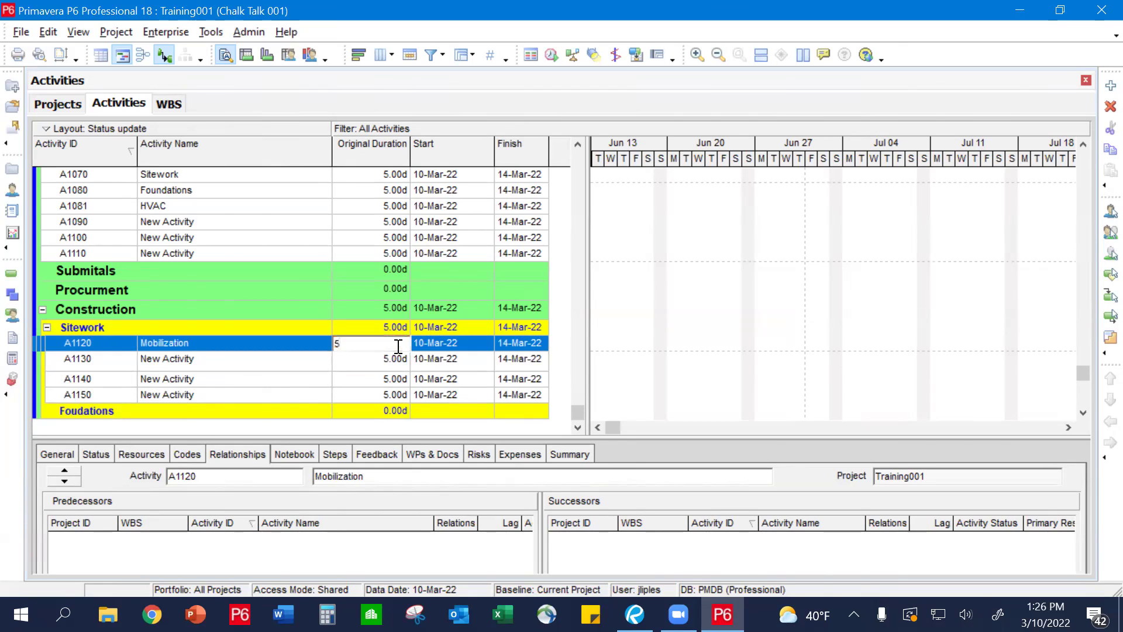
key("Return")
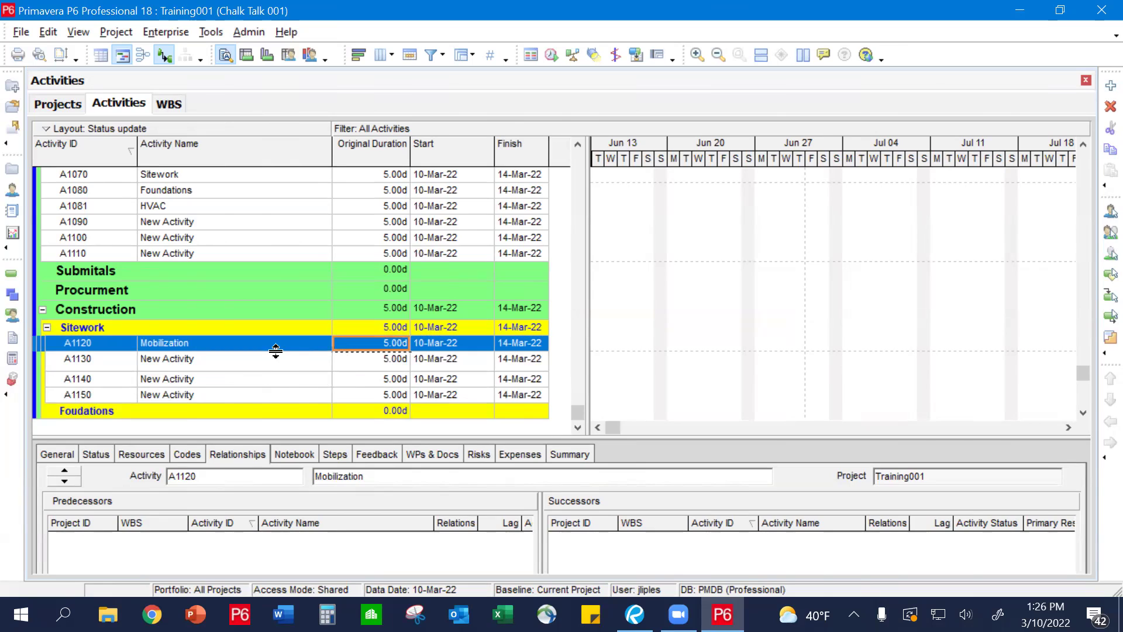
- Name activity A1130 Grubbing/Stripping Top Soil
left_click(295, 366)
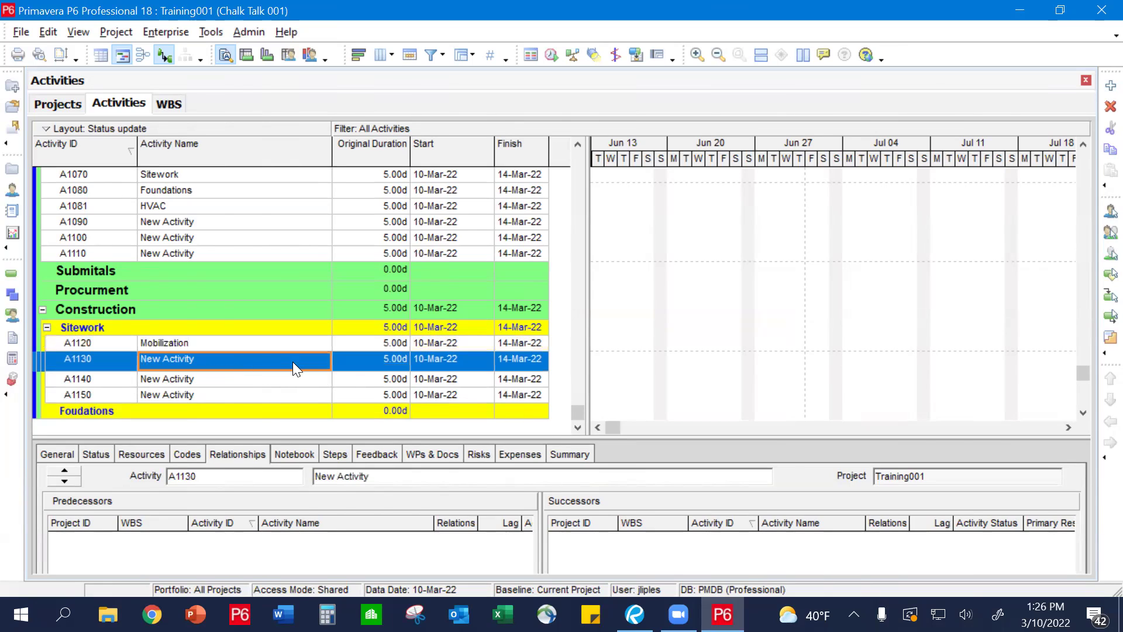
type("Gr")
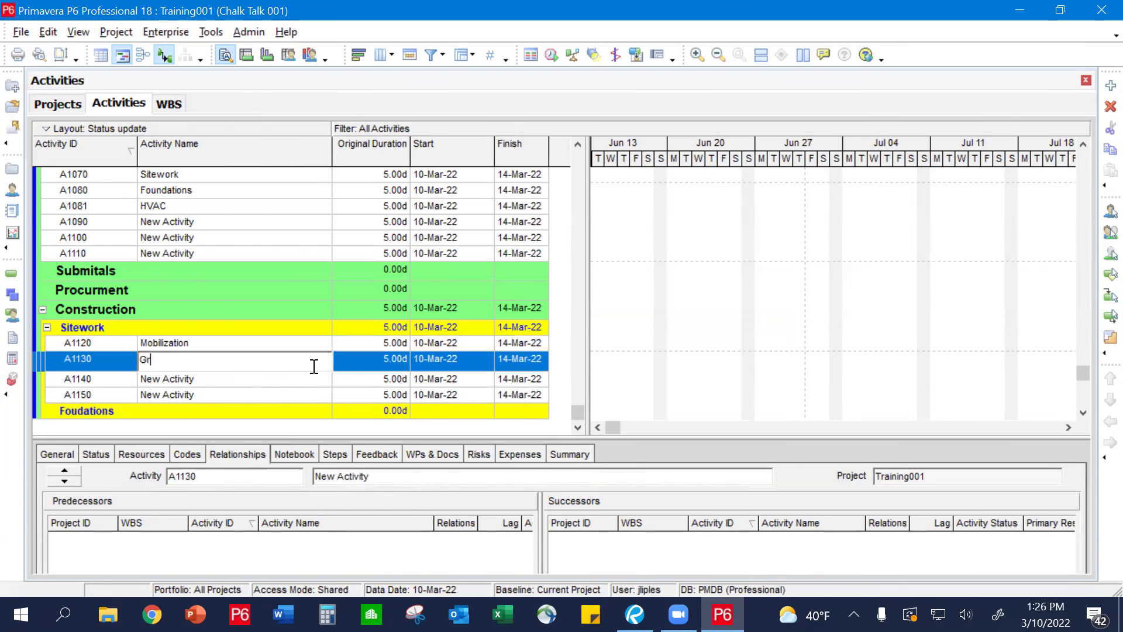
type("ubbing Stripping Top Soil")
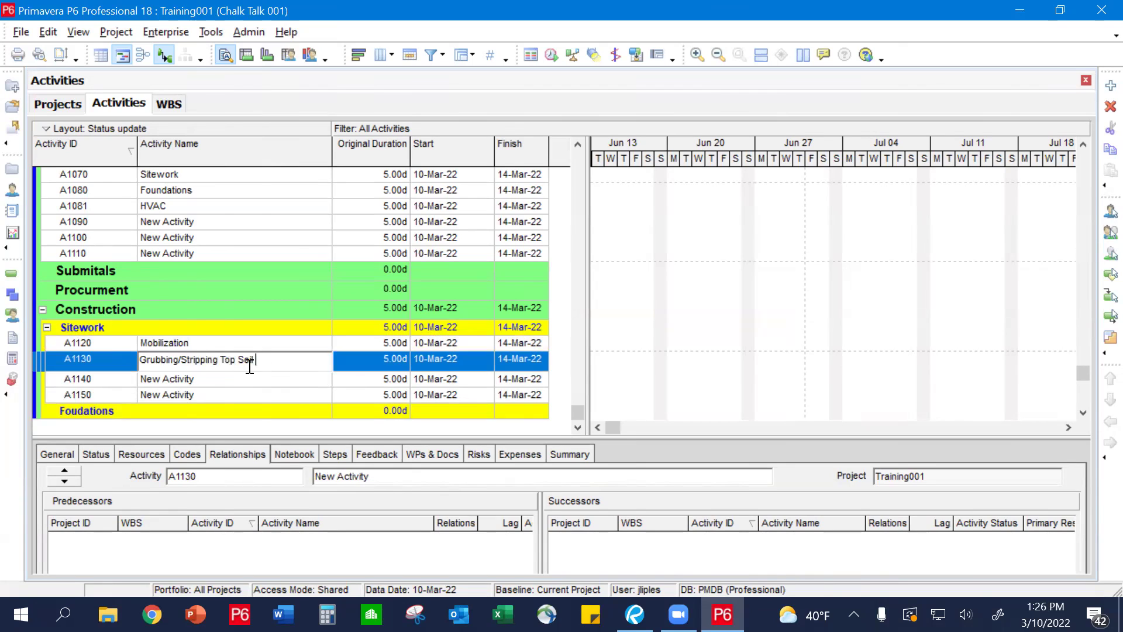
key("Return")
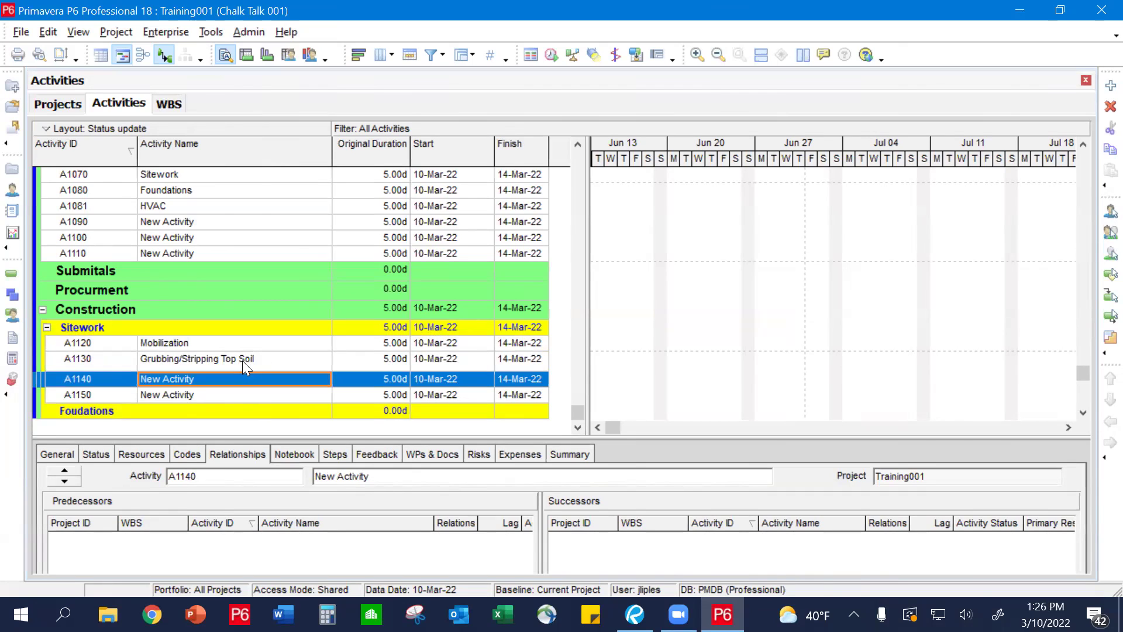
- Undo the accidental rename of Mobilization with Edit > Undo
left_click(100, 305)
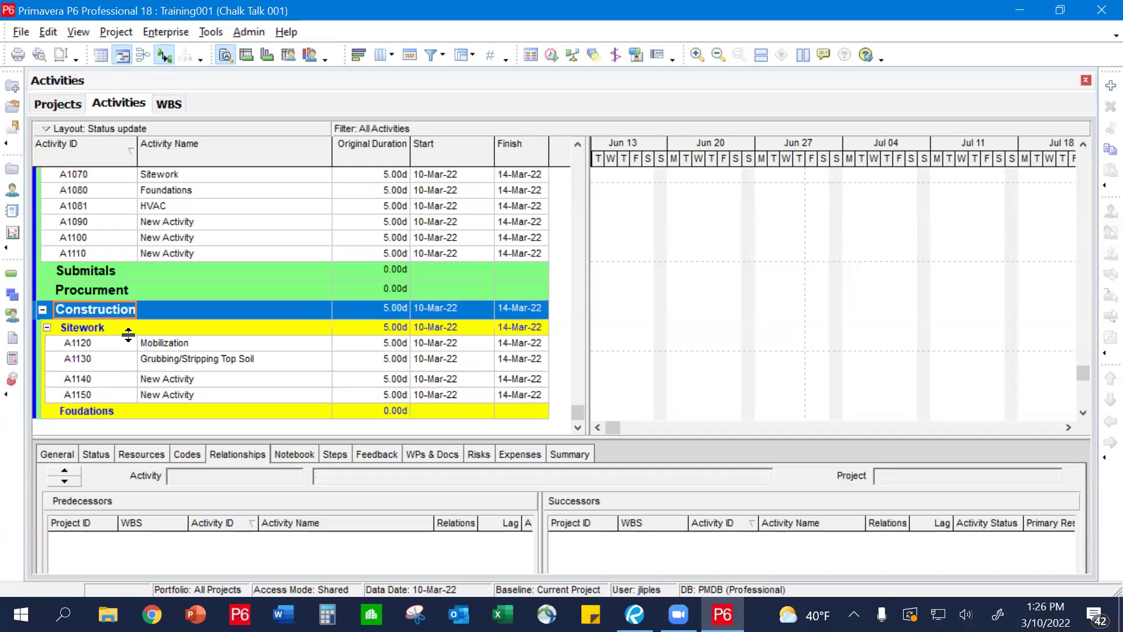
left_click(161, 344)
left_click(171, 363)
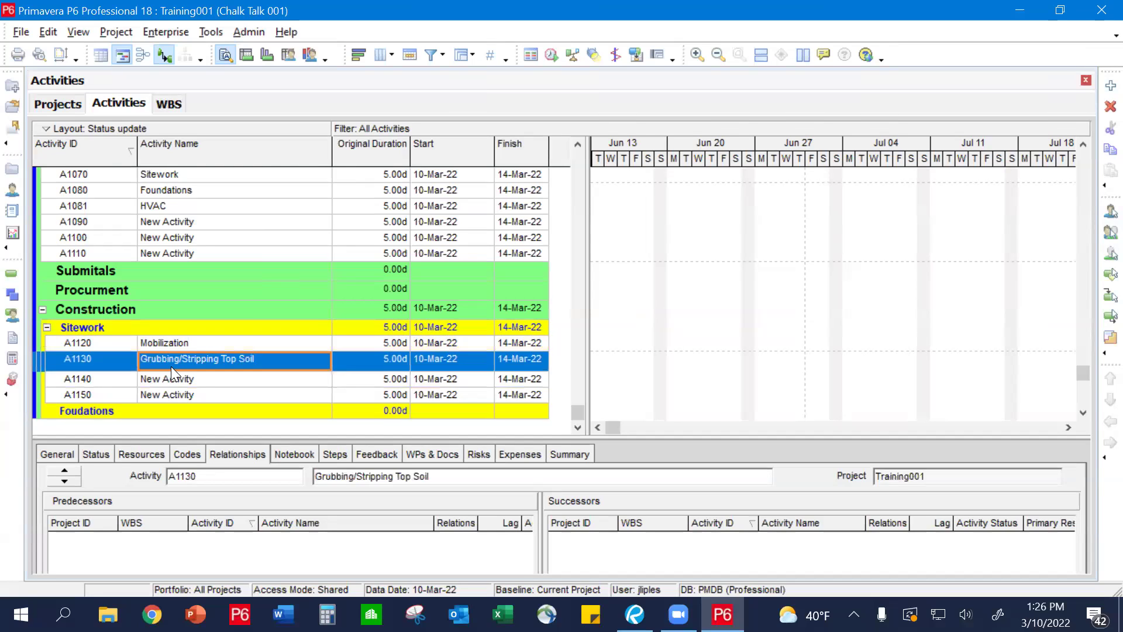
left_click(112, 328)
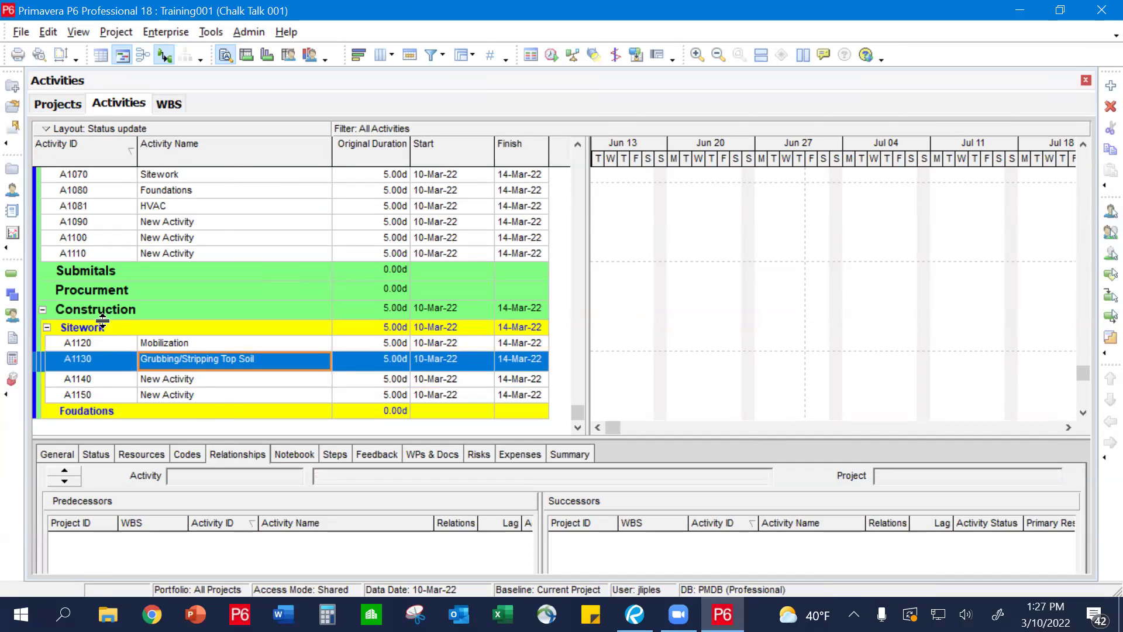
left_click(176, 360)
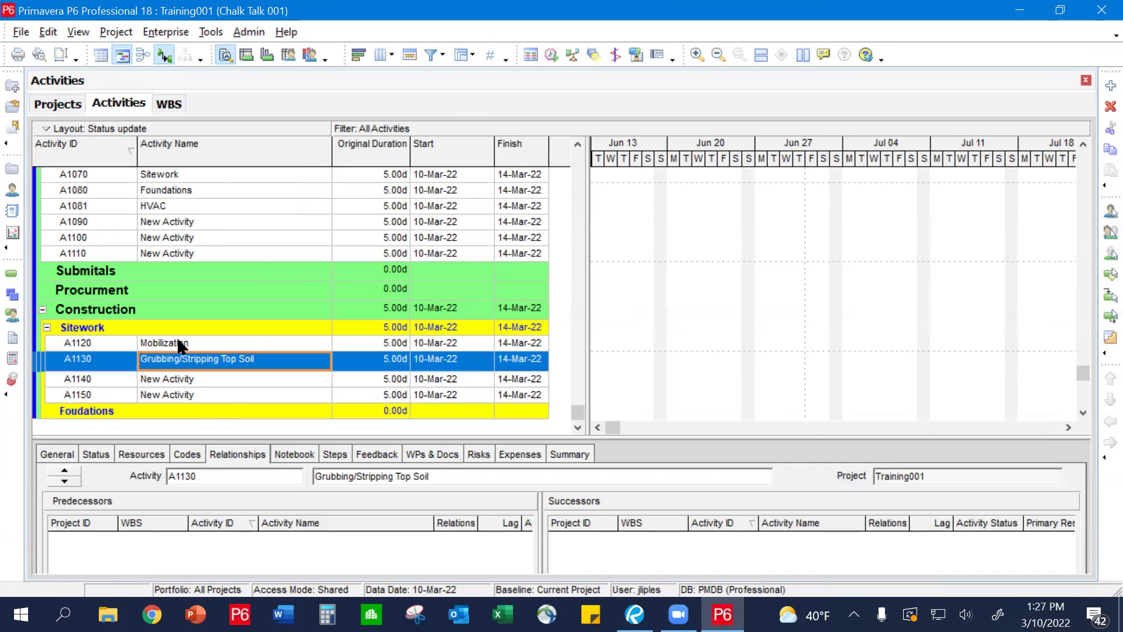
double_click(175, 359)
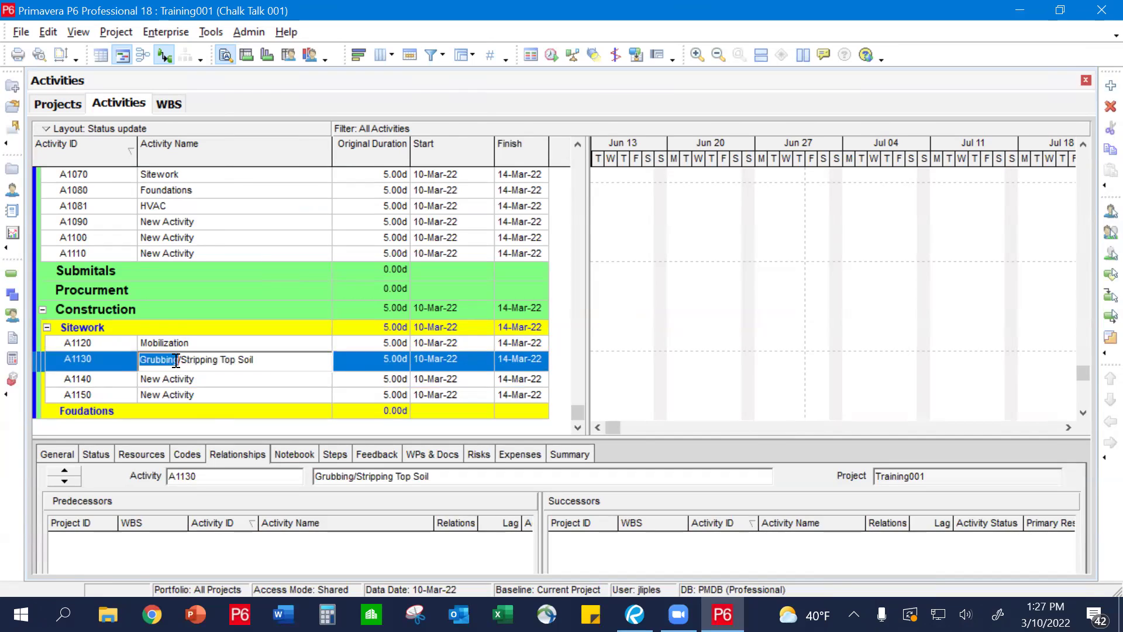
left_click(320, 345)
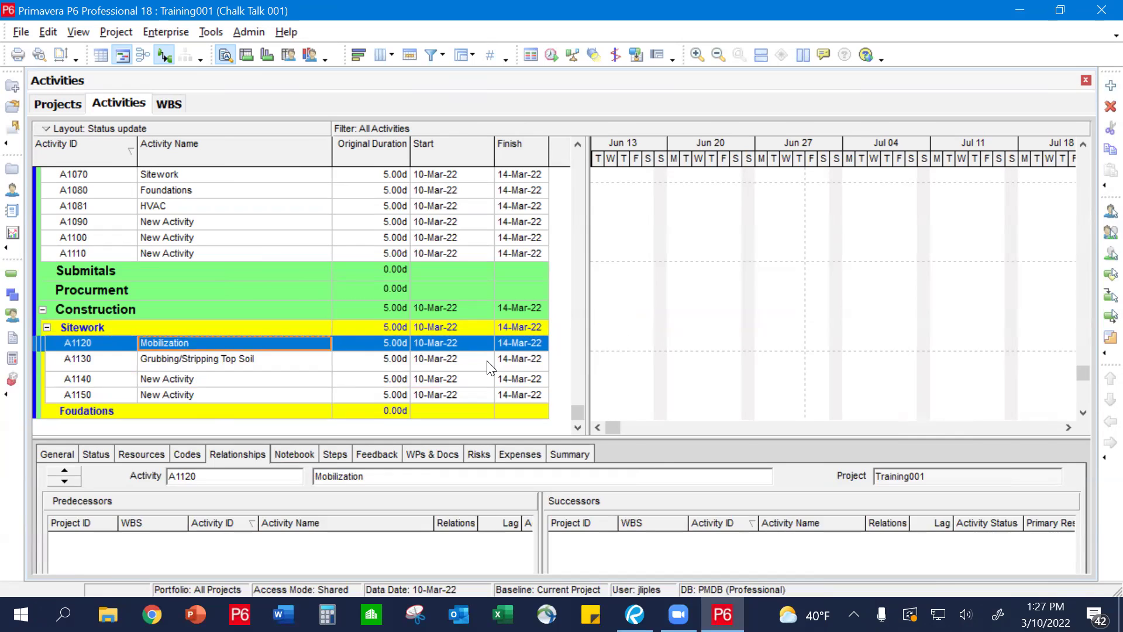
type("1")
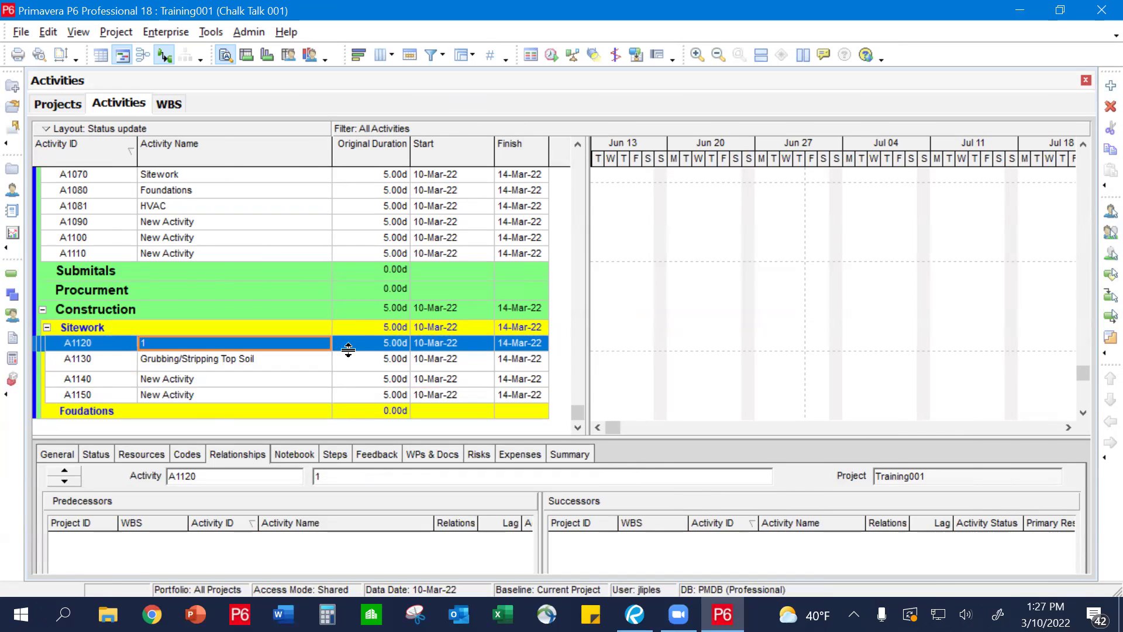
left_click(46, 32)
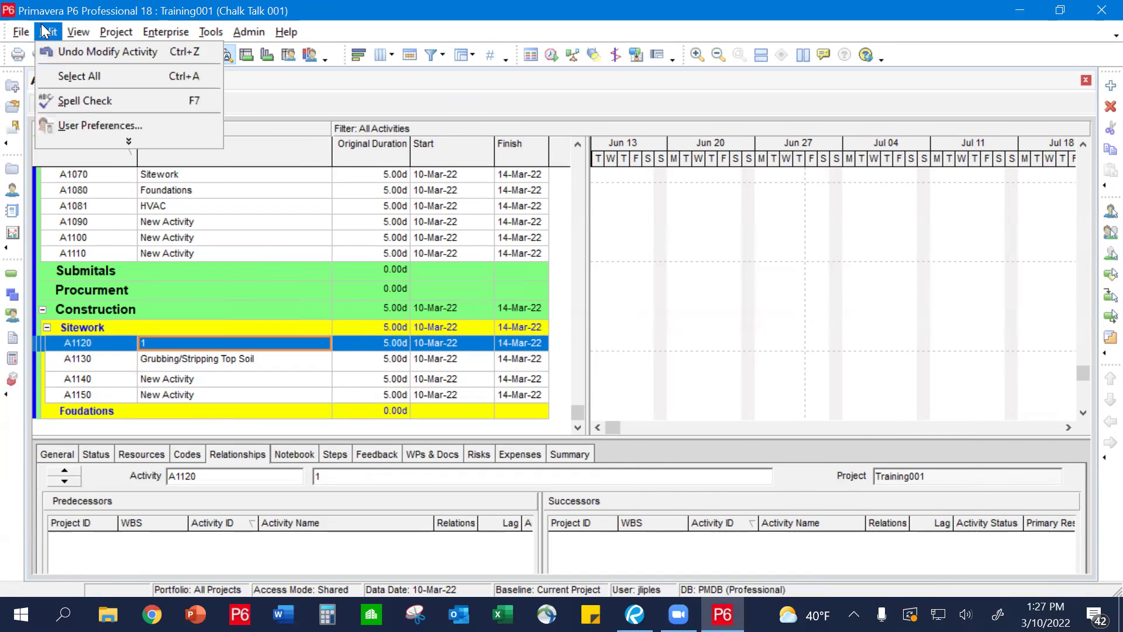
left_click(61, 54)
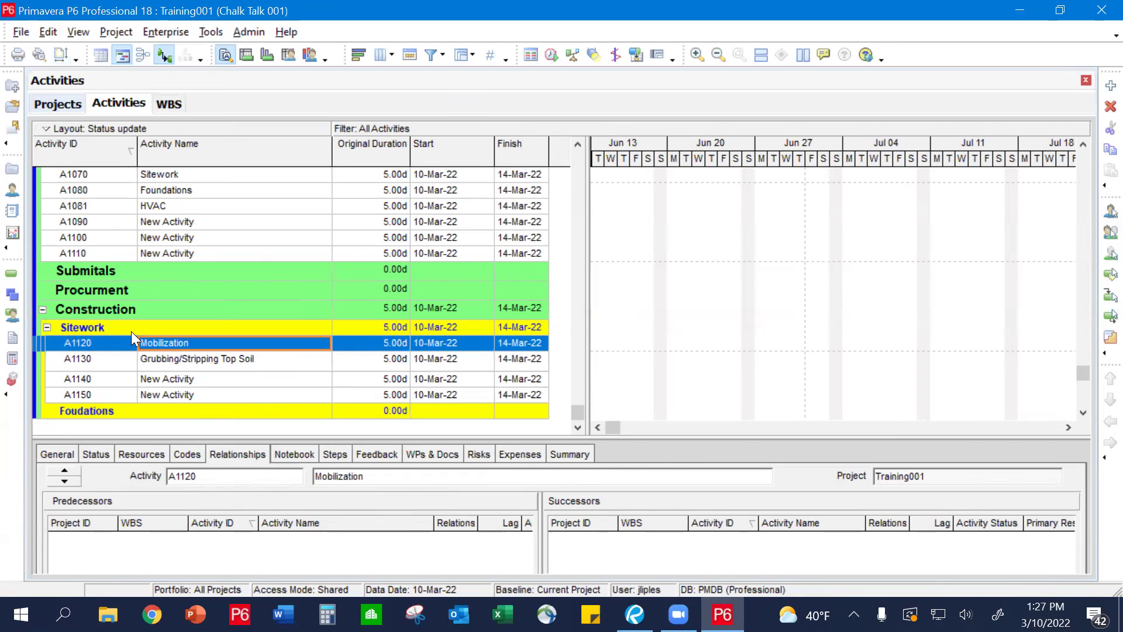
- Give Mobilization a 1-day and Grubbing/Stripping Top Soil a 10-day original duration
left_click(159, 359)
left_click(165, 345)
left_click(263, 356)
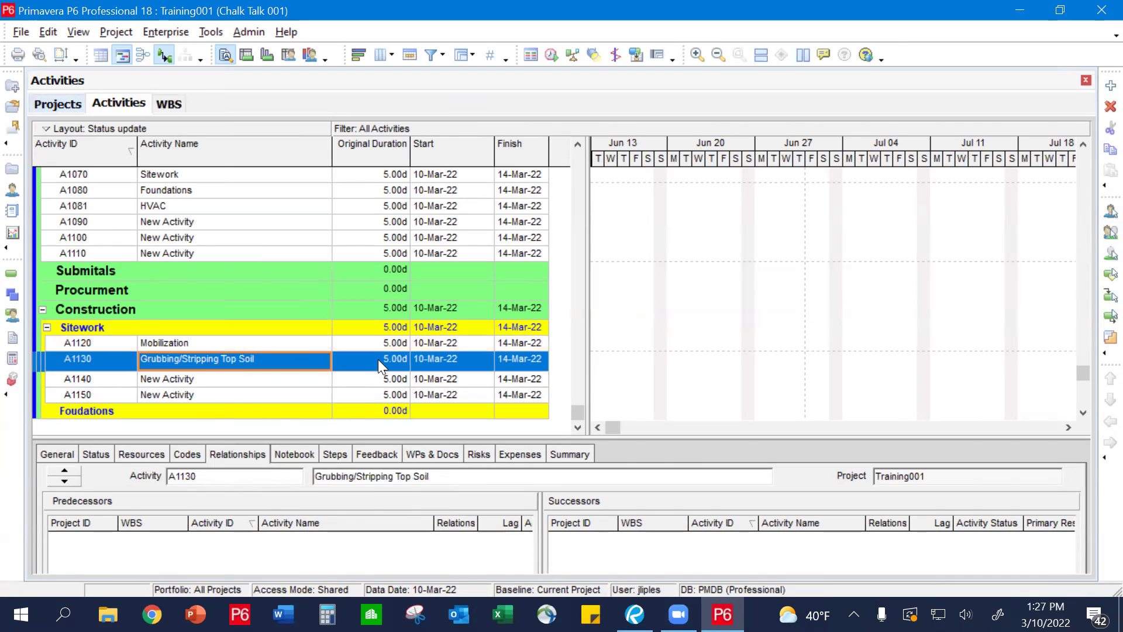
left_click(396, 343)
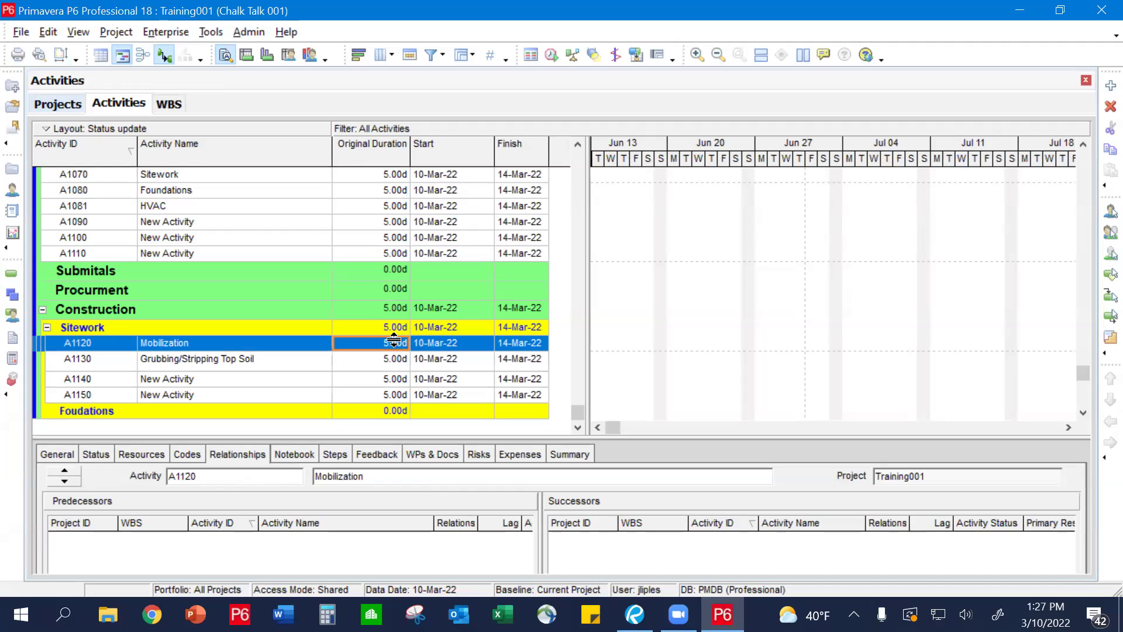
type("1")
key("Return")
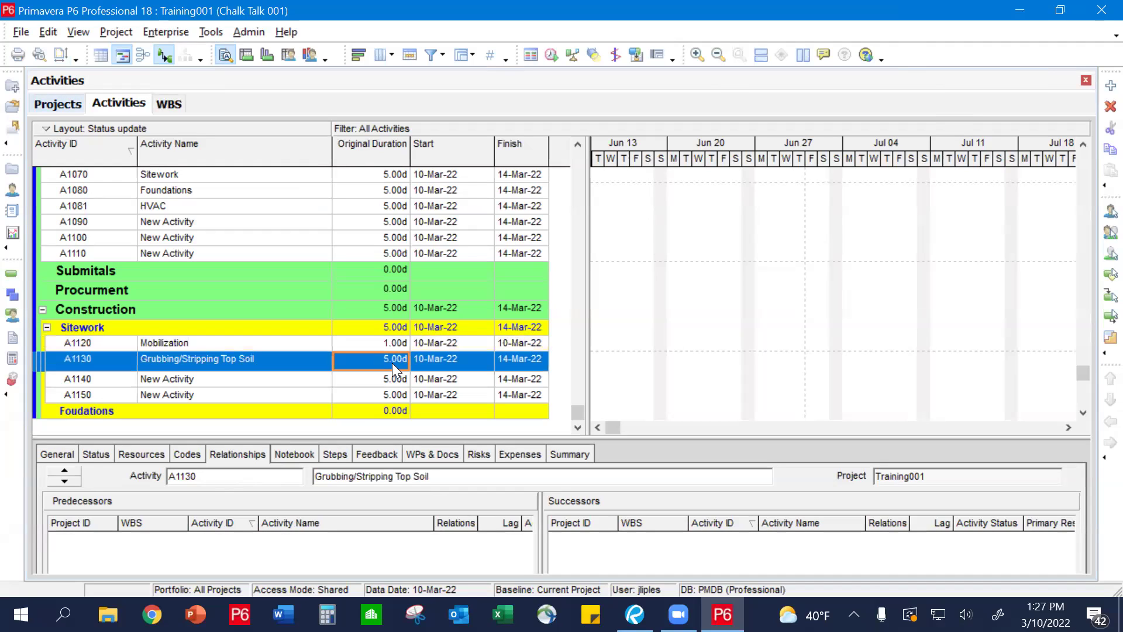
type("10")
key("Return")
left_click(355, 346)
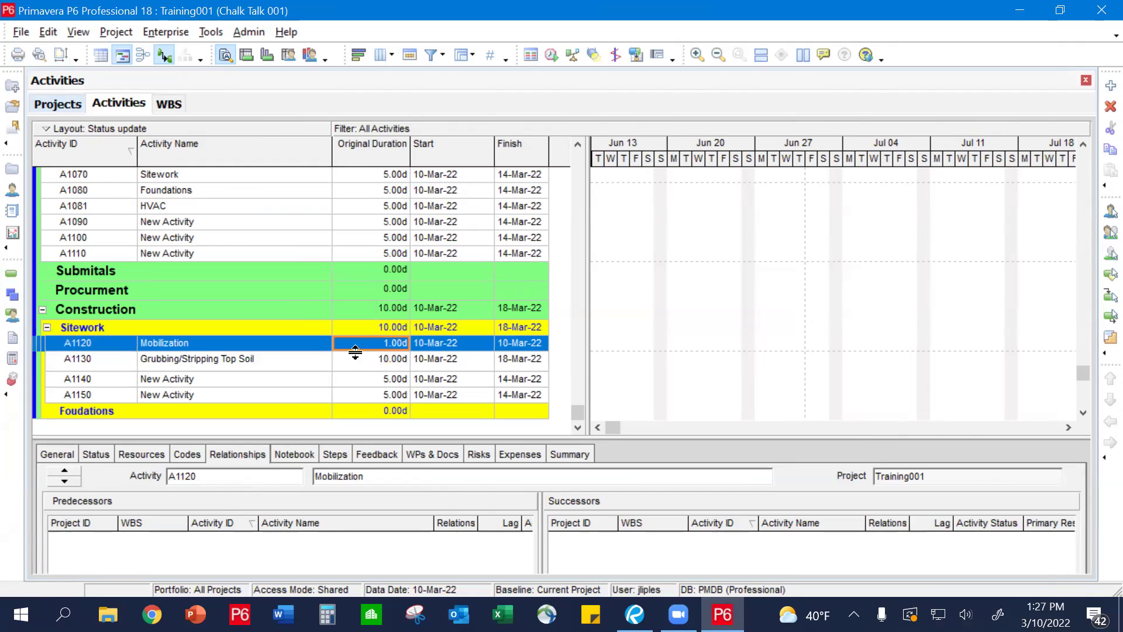
left_click(358, 364)
left_click(355, 346)
left_click_drag(589, 322, 606, 327)
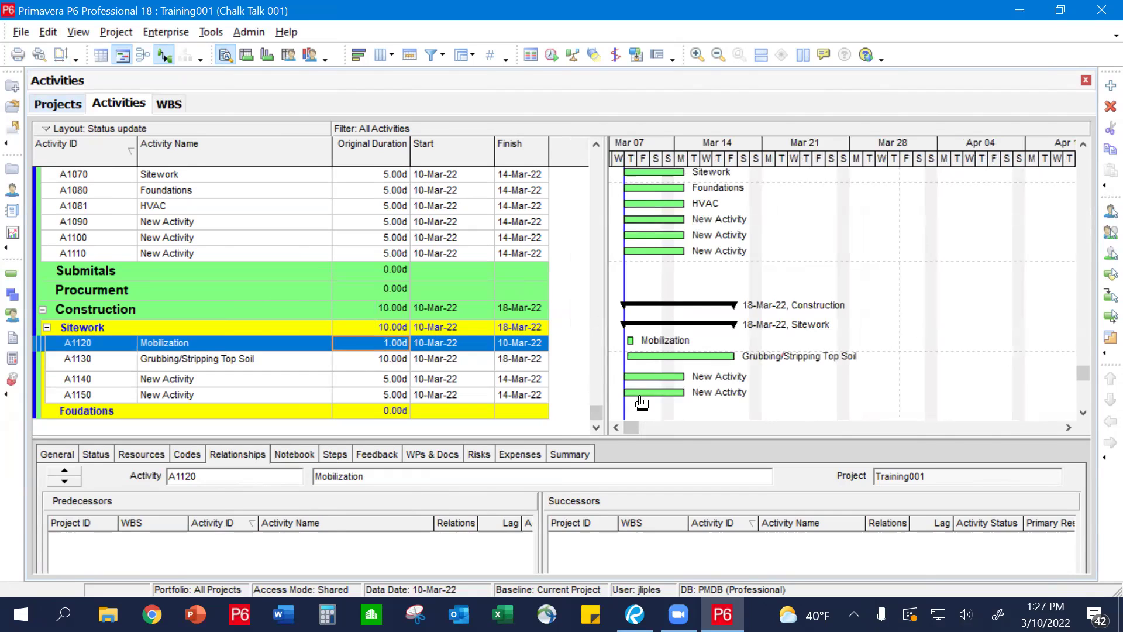
- Scroll to the March Gantt bars and review the Award and Mobilization activities
scroll(642, 389, "up", 5)
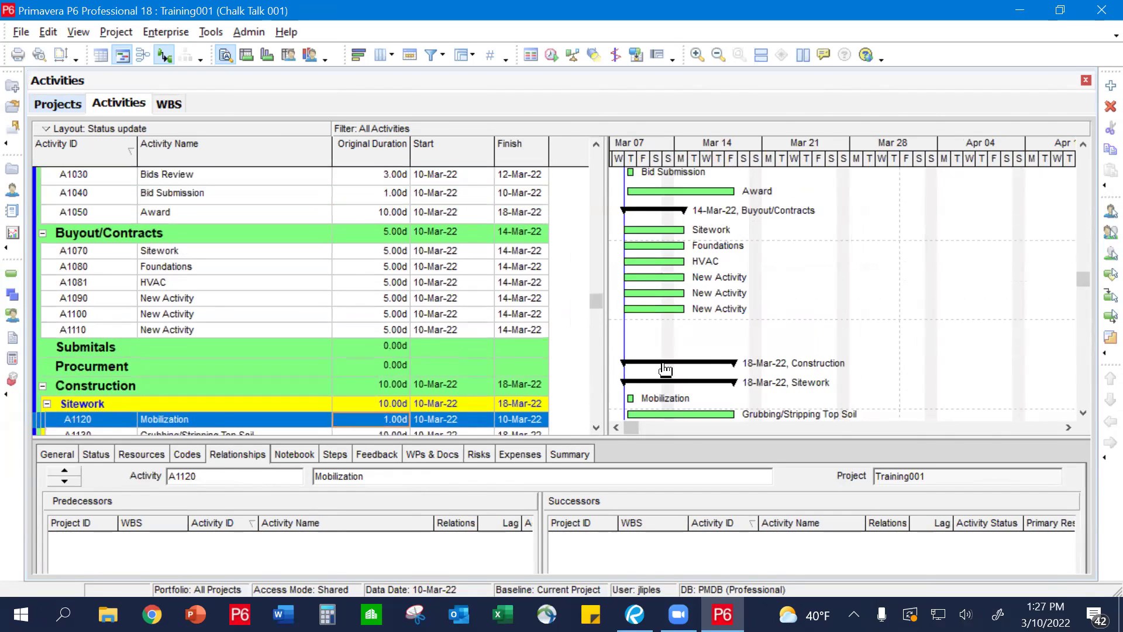
scroll(664, 357, "up", 1)
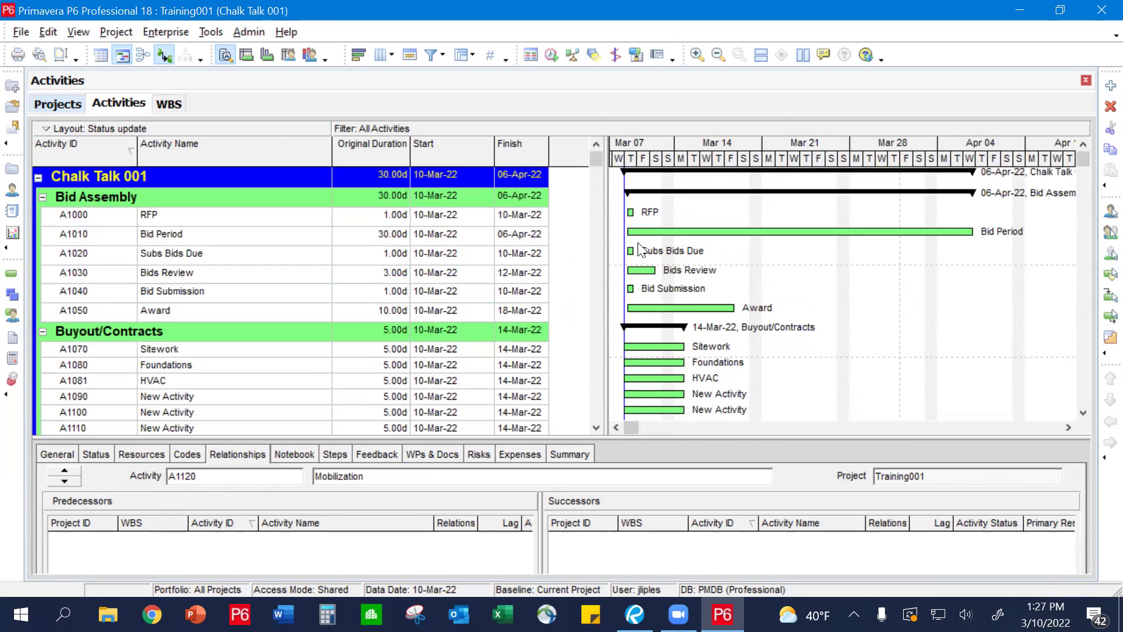
scroll(641, 278, "down", 3)
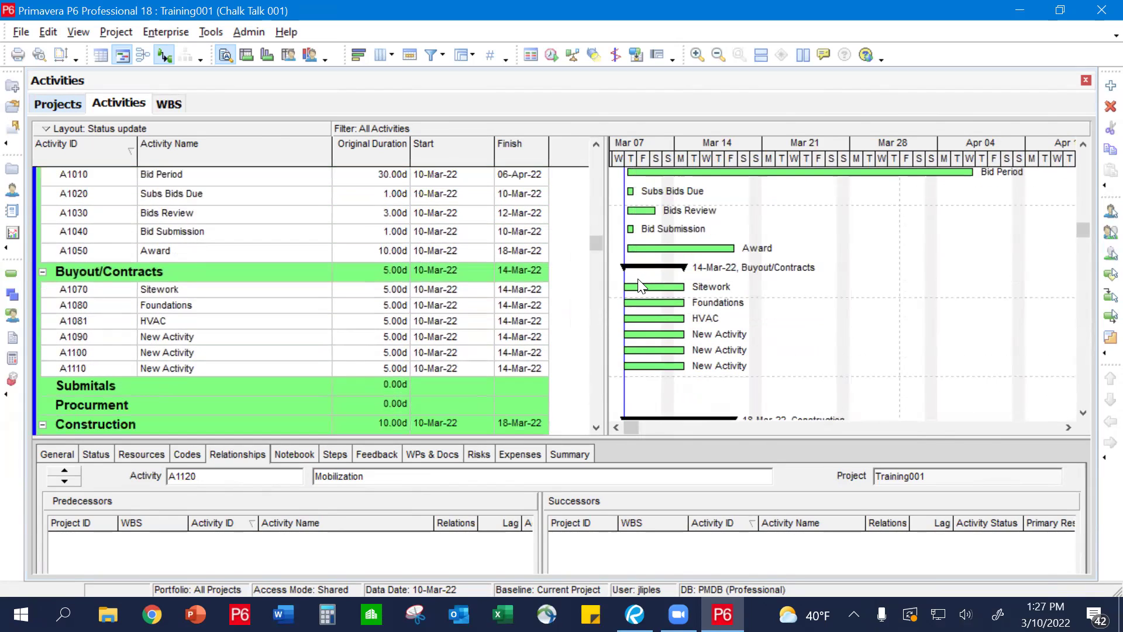
scroll(640, 281, "down", 1)
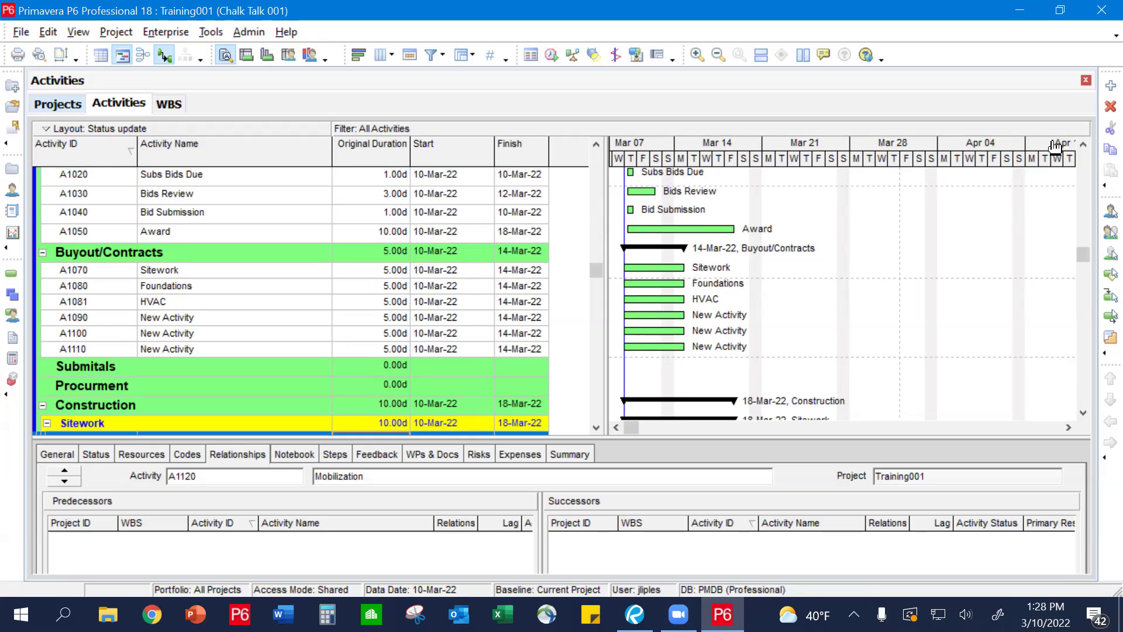
left_click(647, 236)
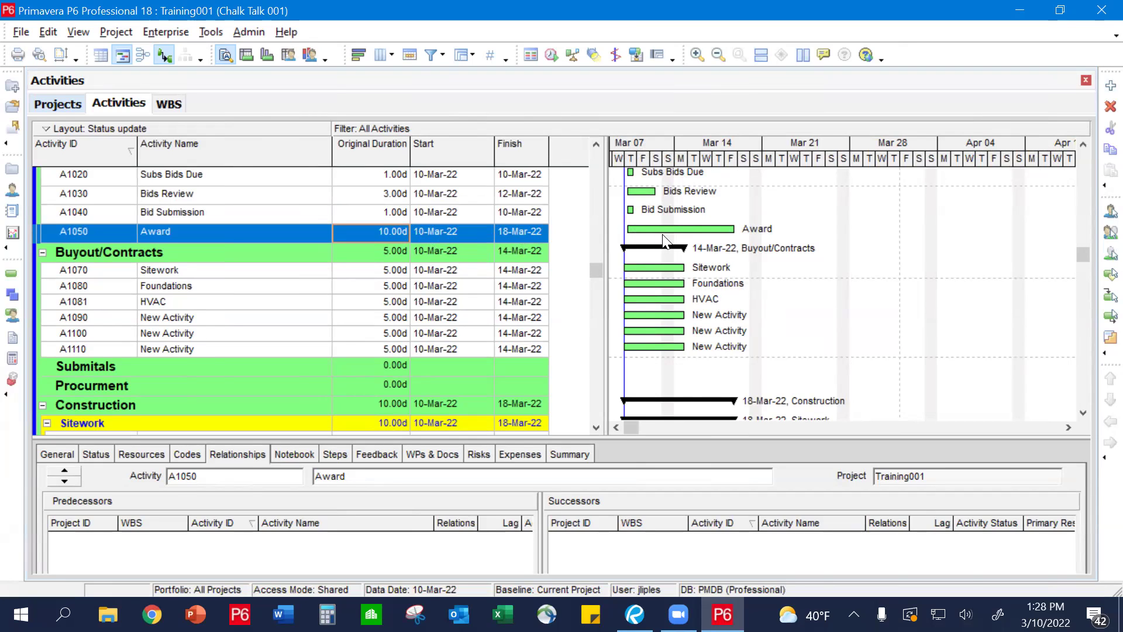
scroll(747, 270, "down", 1)
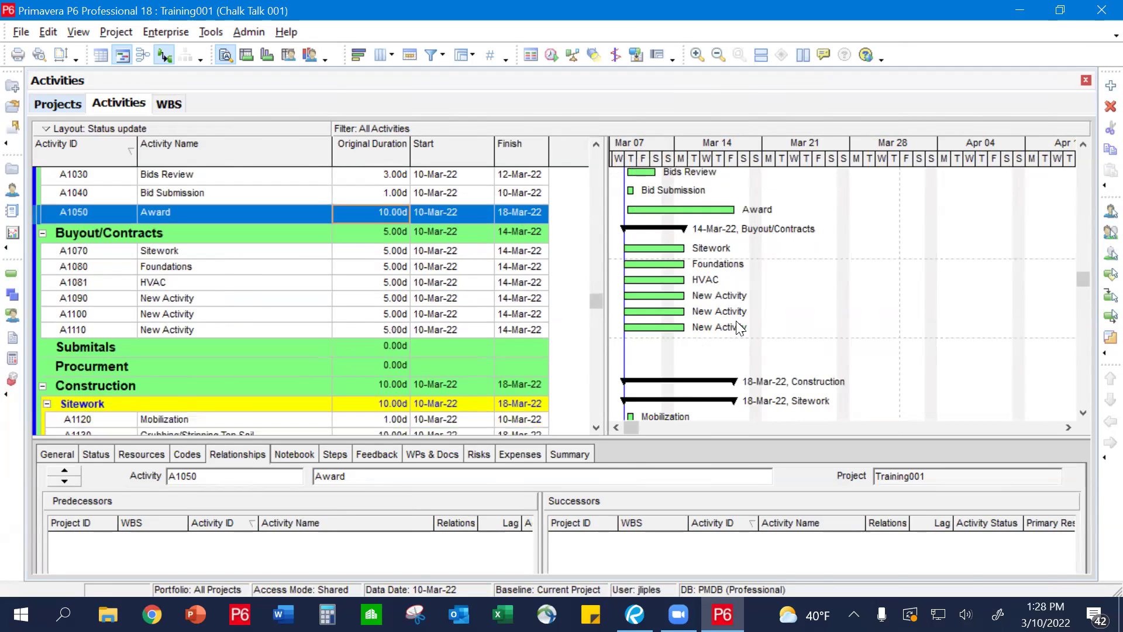
scroll(739, 326, "down", 5)
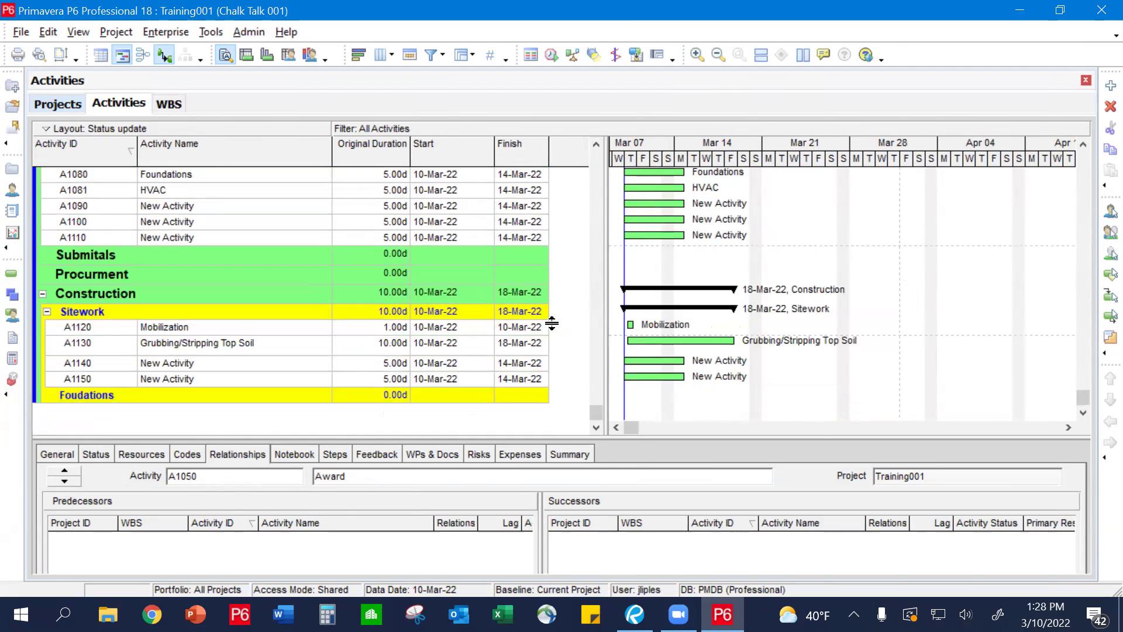
left_click(317, 328)
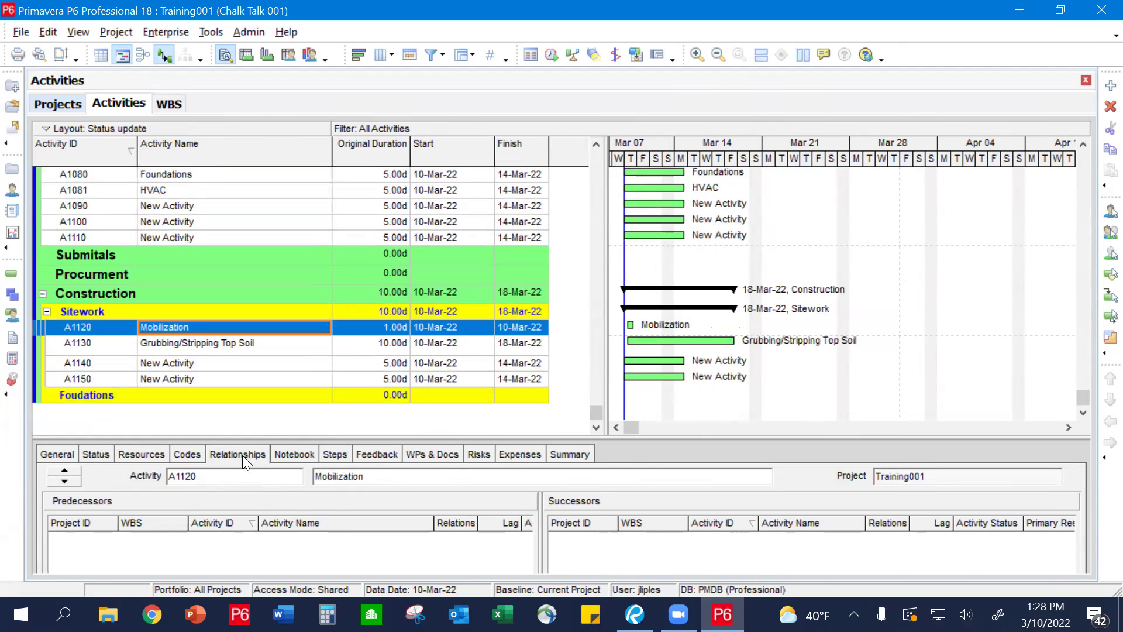
- Enlarge the activity table, then open the Assign Successors list for Mobilization (A1120)
left_click_drag(644, 437, 655, 272)
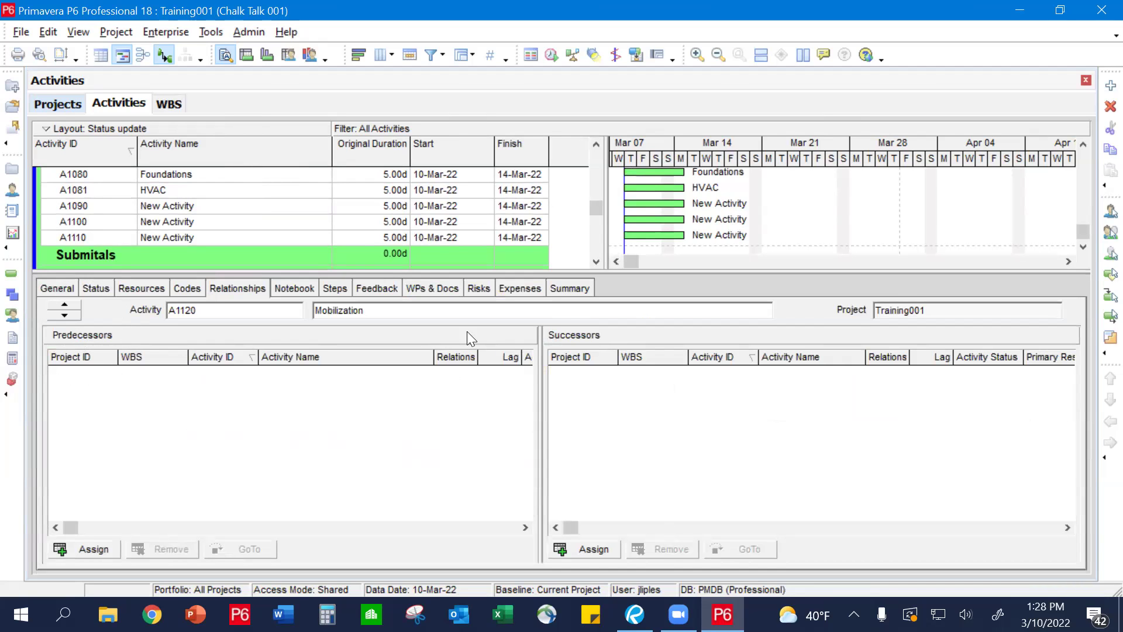
left_click(588, 337)
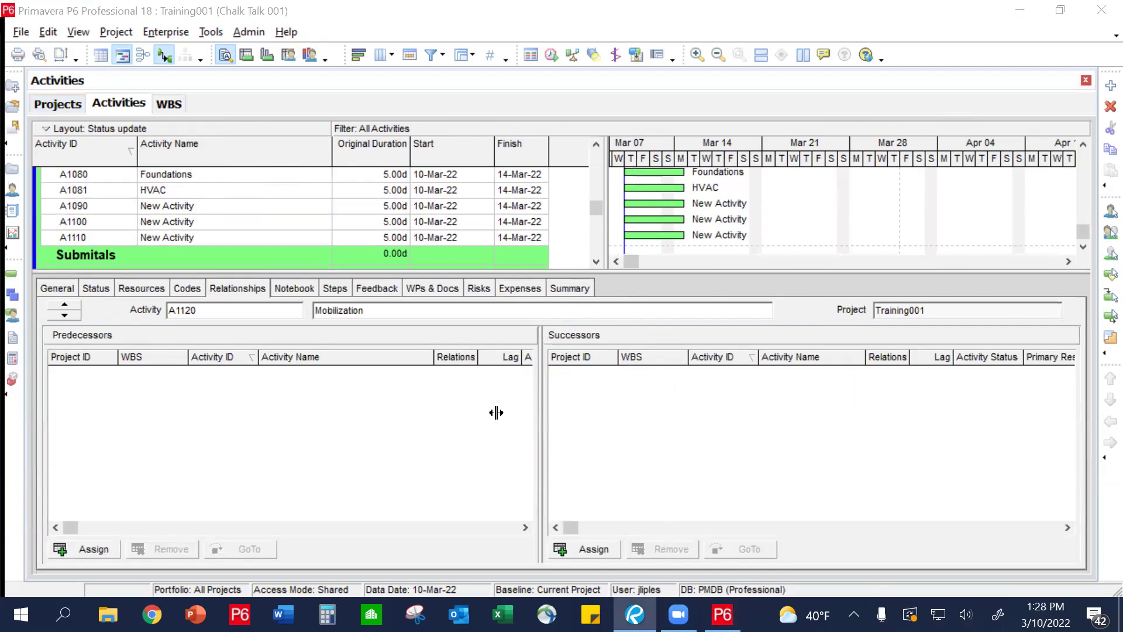
left_click(351, 410)
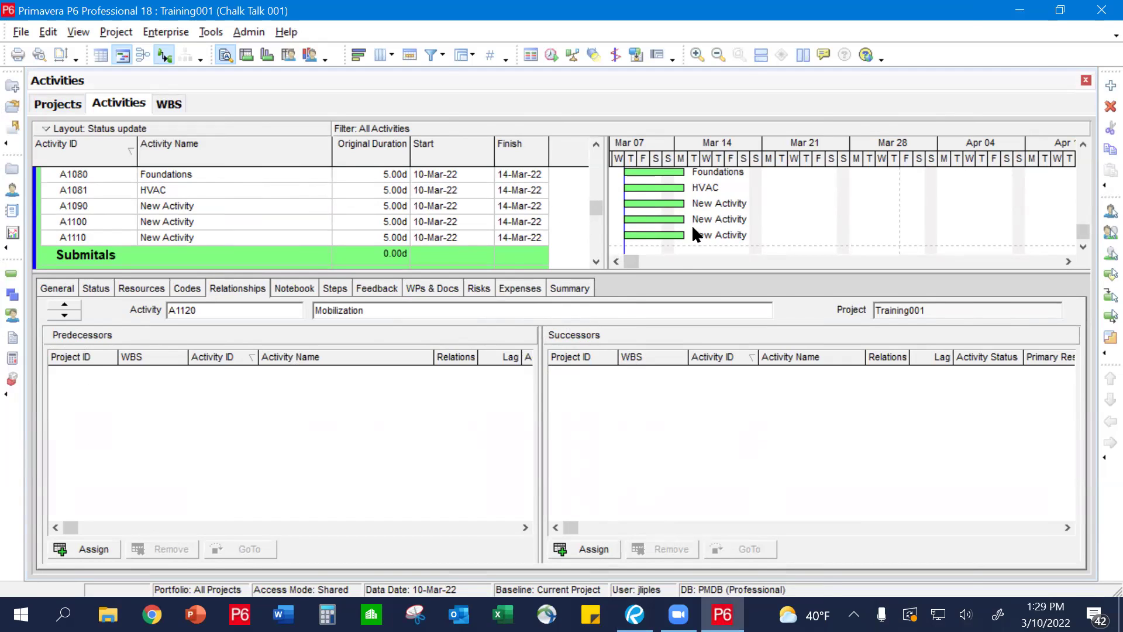
left_click_drag(672, 271, 661, 378)
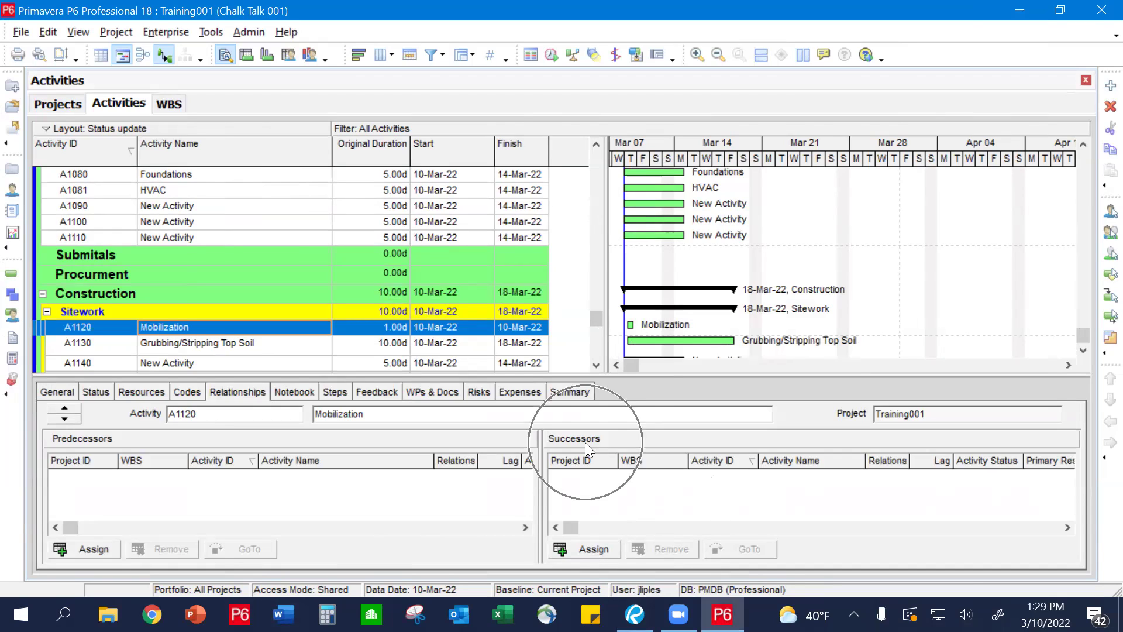
left_click(591, 550)
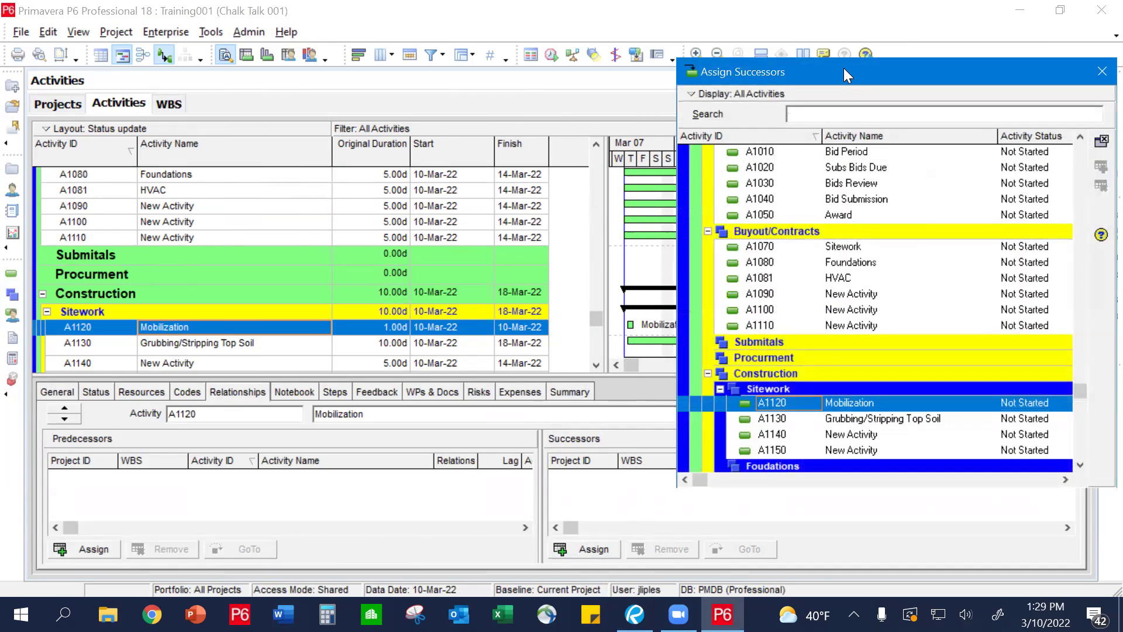
- Reposition the Assign Successors dialog and browse its list toward Grubbing/Stripping Top Soil (A1130)
left_click_drag(778, 61, 693, 21)
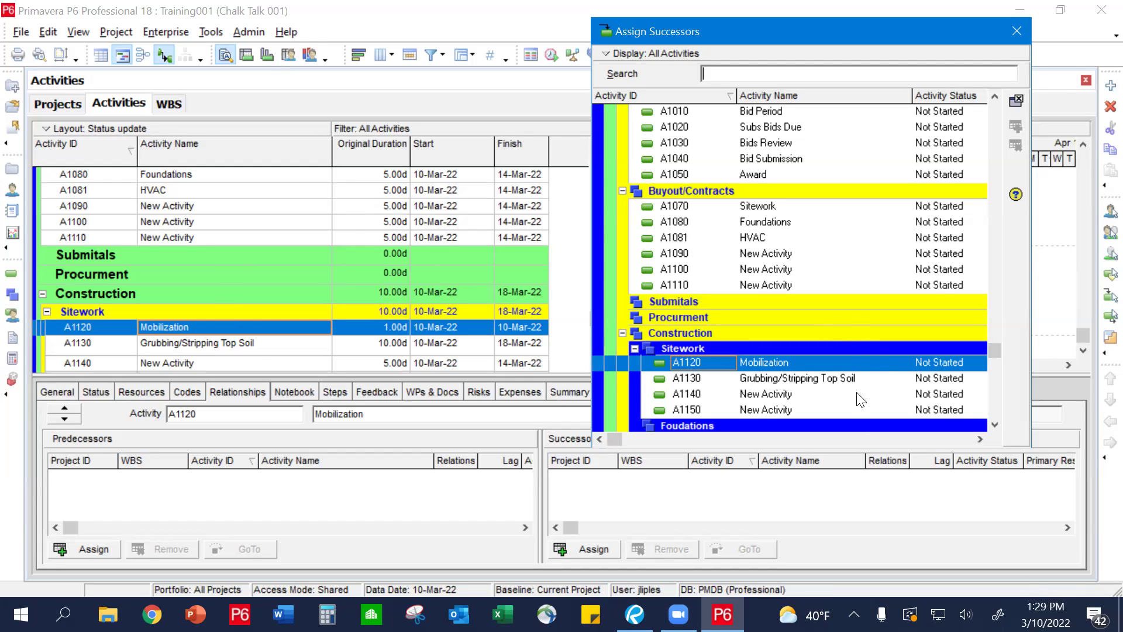
left_click(819, 378)
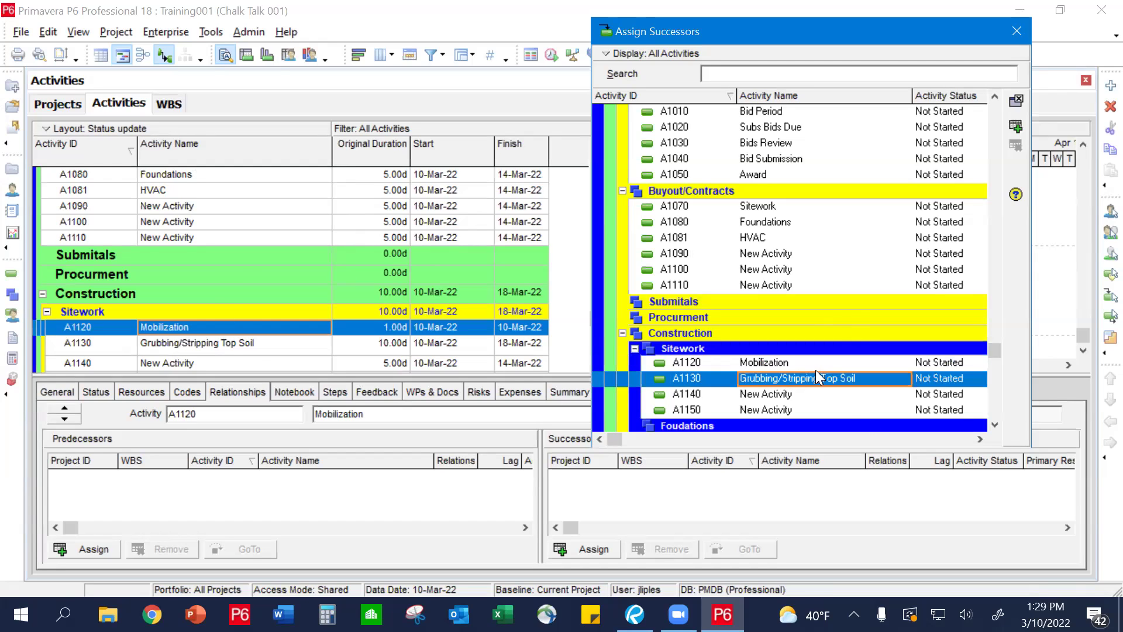
left_click(811, 363)
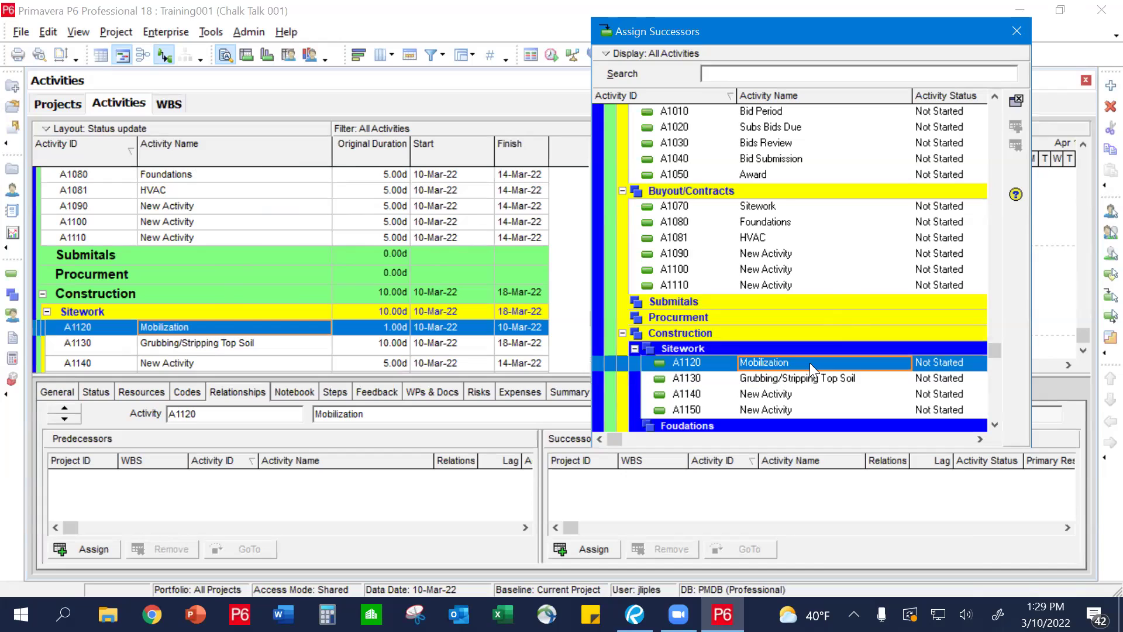
left_click(781, 379)
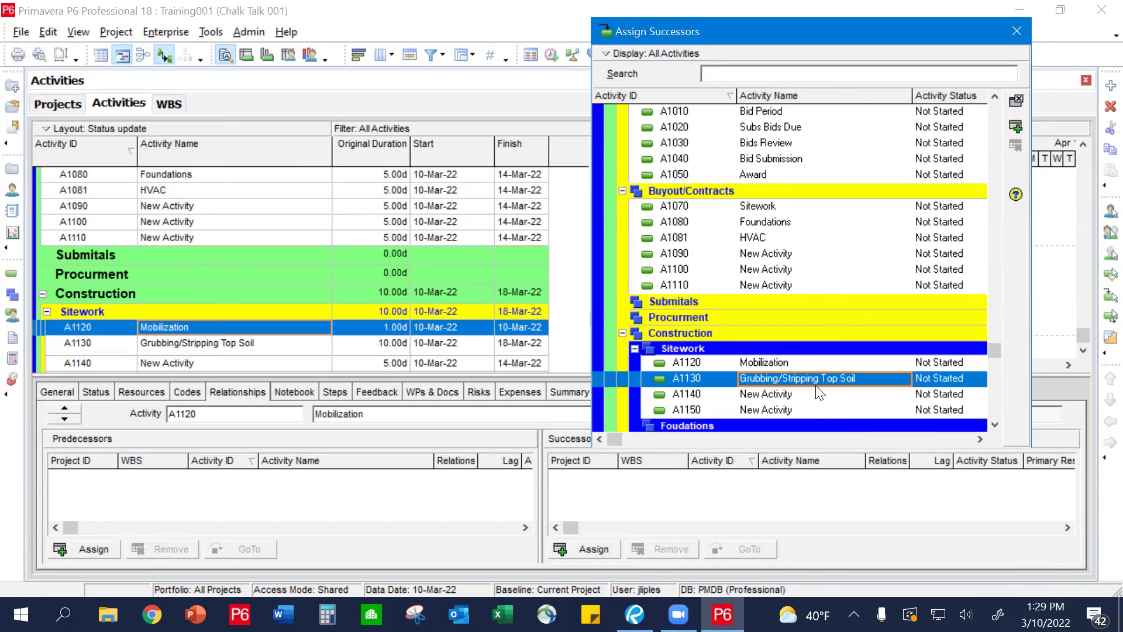
left_click(818, 366)
left_click(820, 379)
left_click(818, 398)
left_click(816, 405)
left_click(817, 379)
- Add A1130 Grubbing/Stripping Top Soil as Mobilization's successor, with 0.00d lag, and close the dialog
left_click(837, 361)
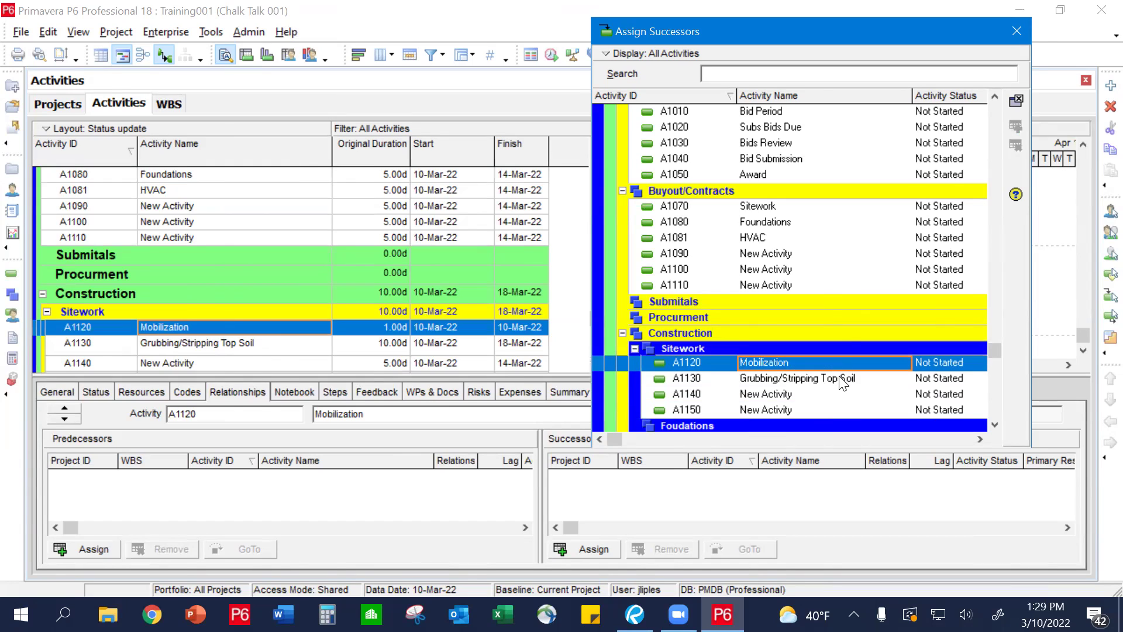
left_click(843, 380)
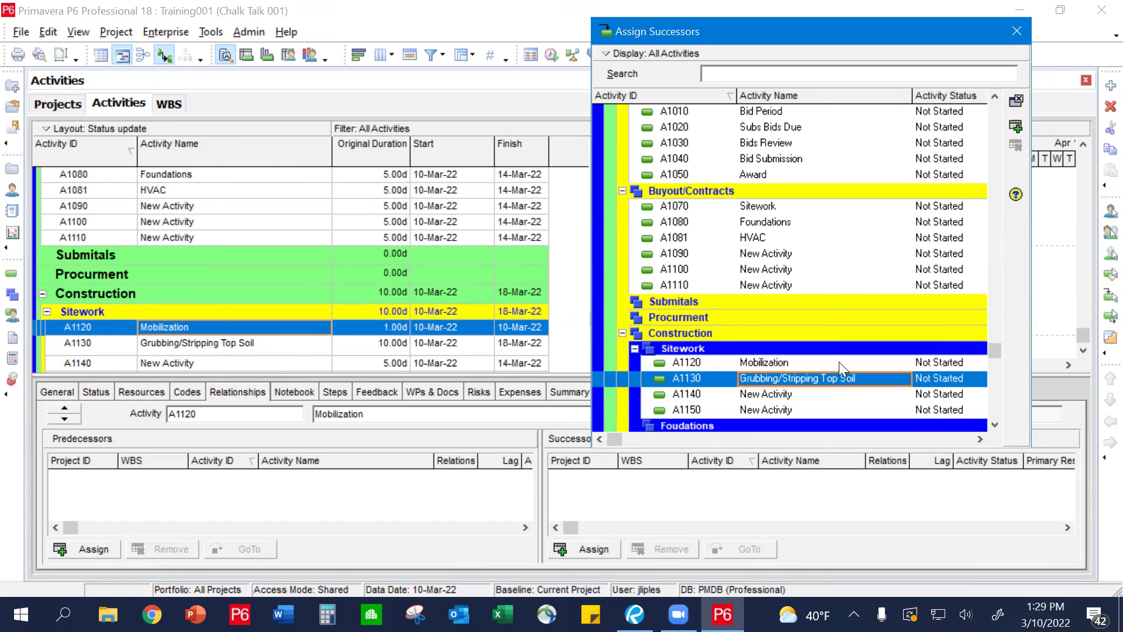
left_click(839, 362)
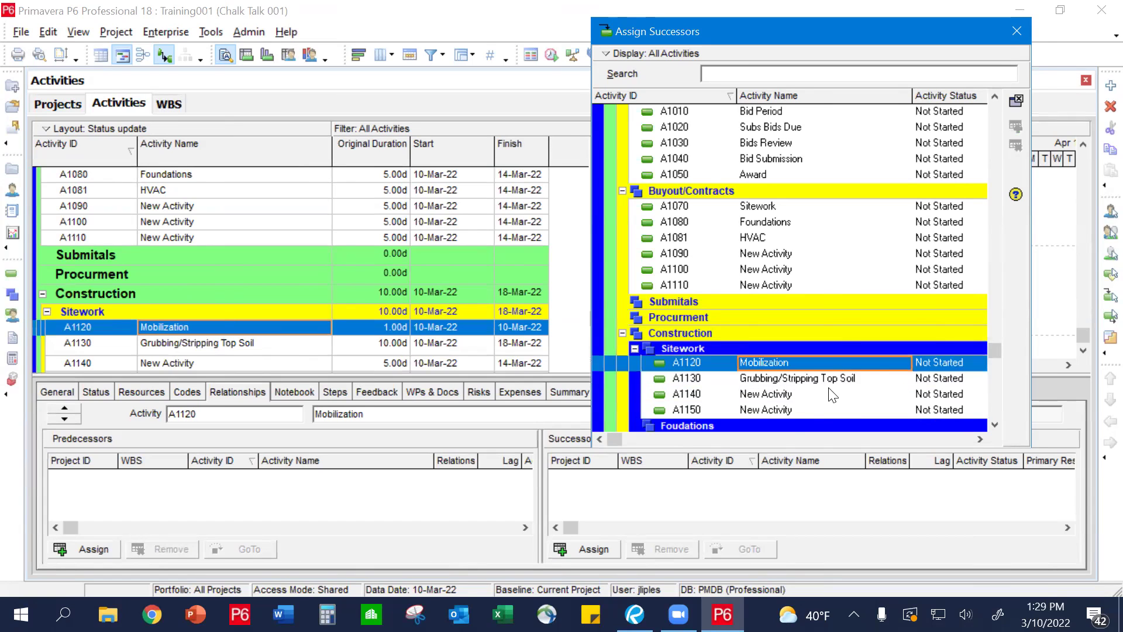
left_click(756, 379)
left_click(601, 550)
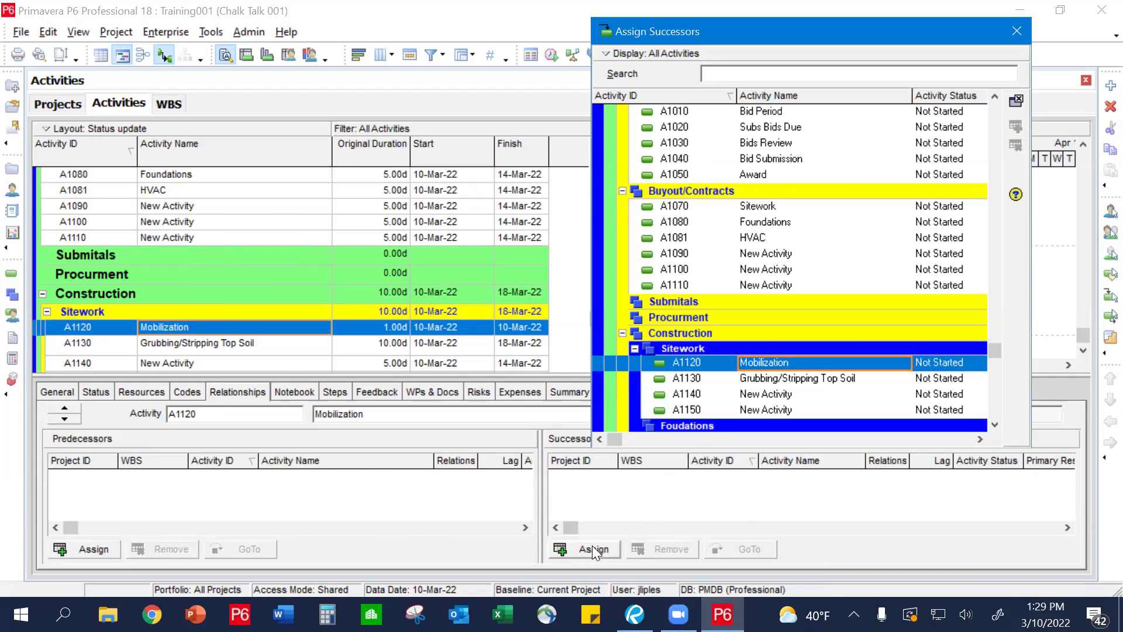
left_click(683, 378)
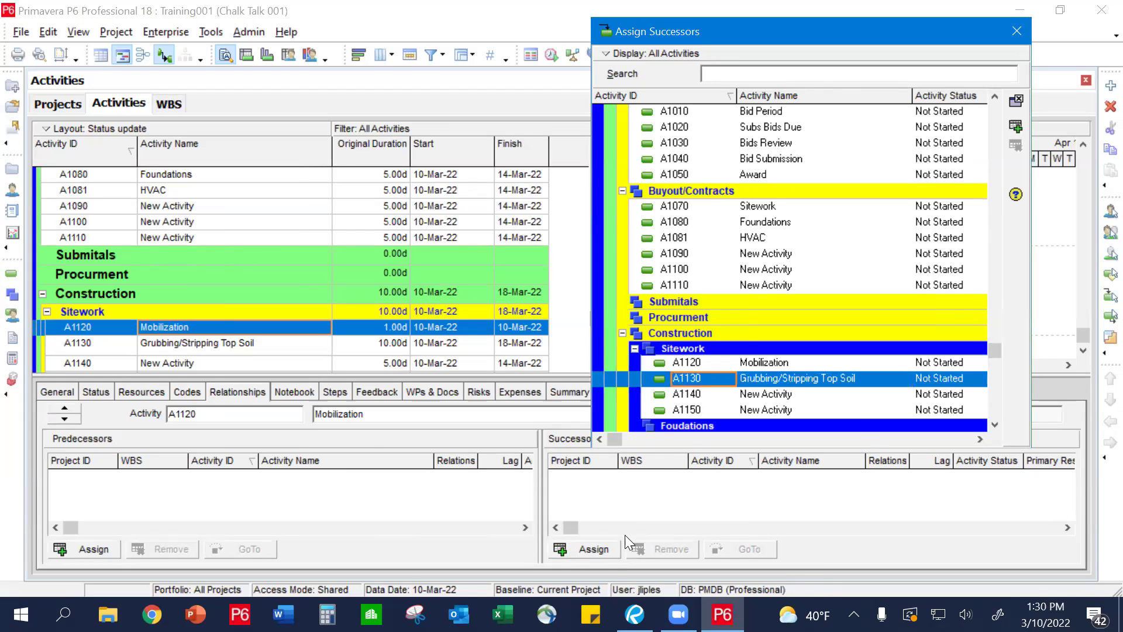
left_click(610, 547)
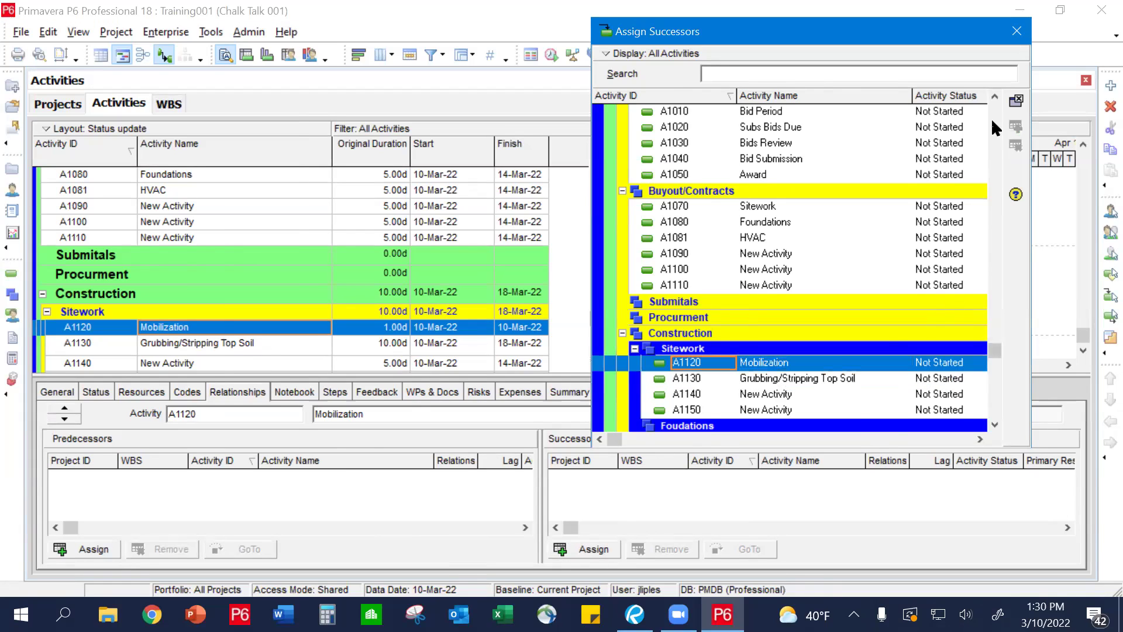
left_click(1017, 33)
double_click(759, 377)
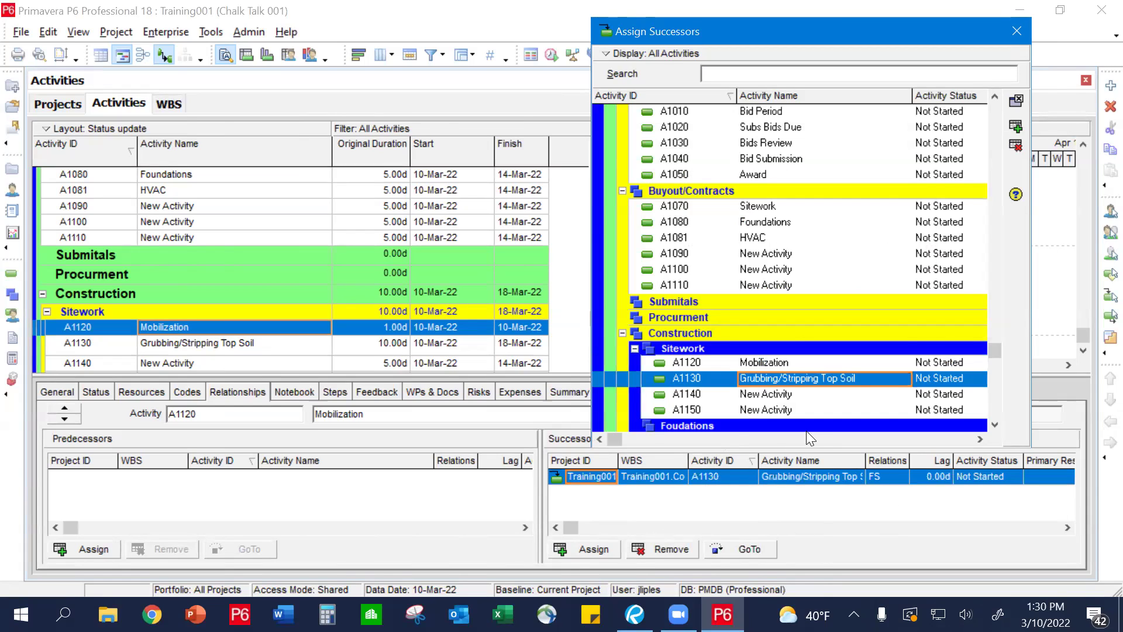
left_click(1016, 32)
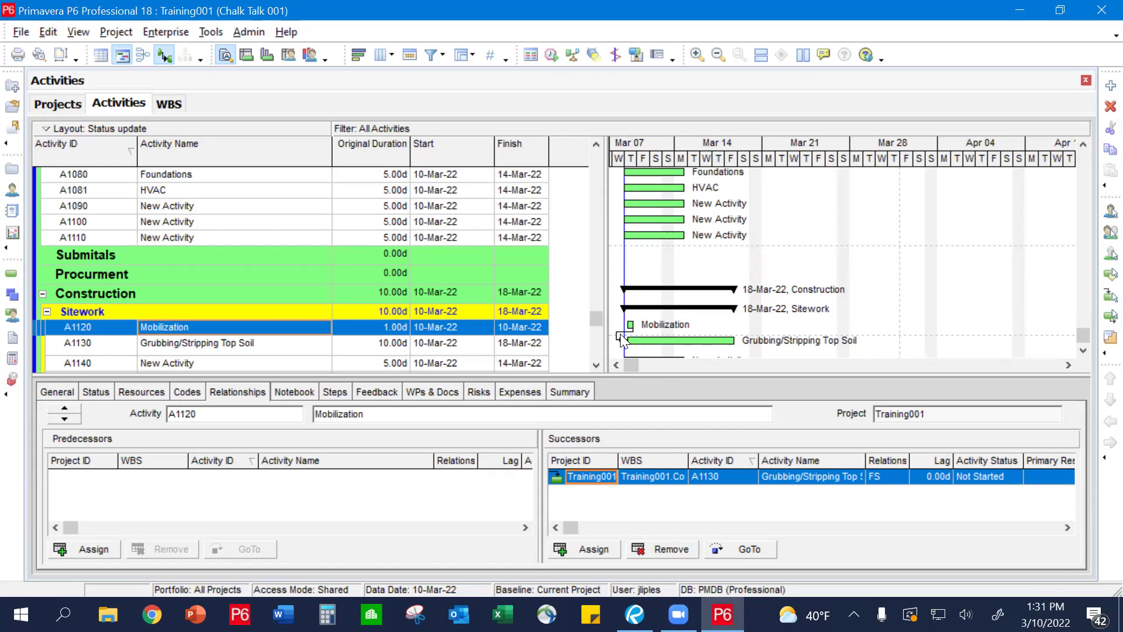
- Undo Add Activity Relationship from the Edit menu, then select A1130 together with A1120
left_click(163, 57)
left_click(50, 30)
left_click(59, 45)
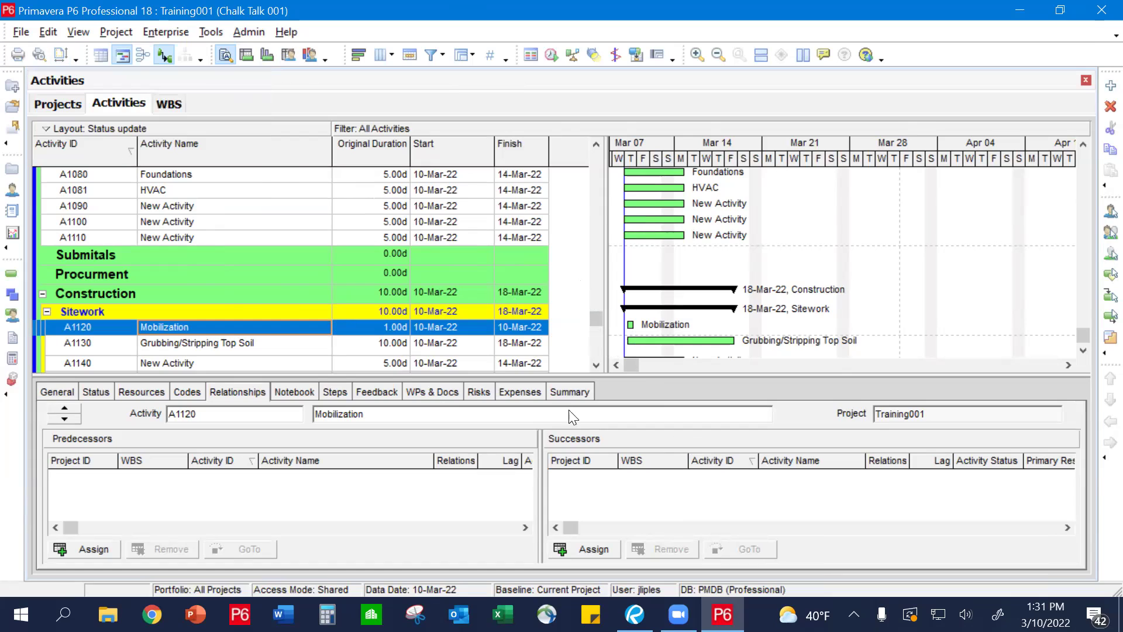
left_click(311, 344, "ctrl")
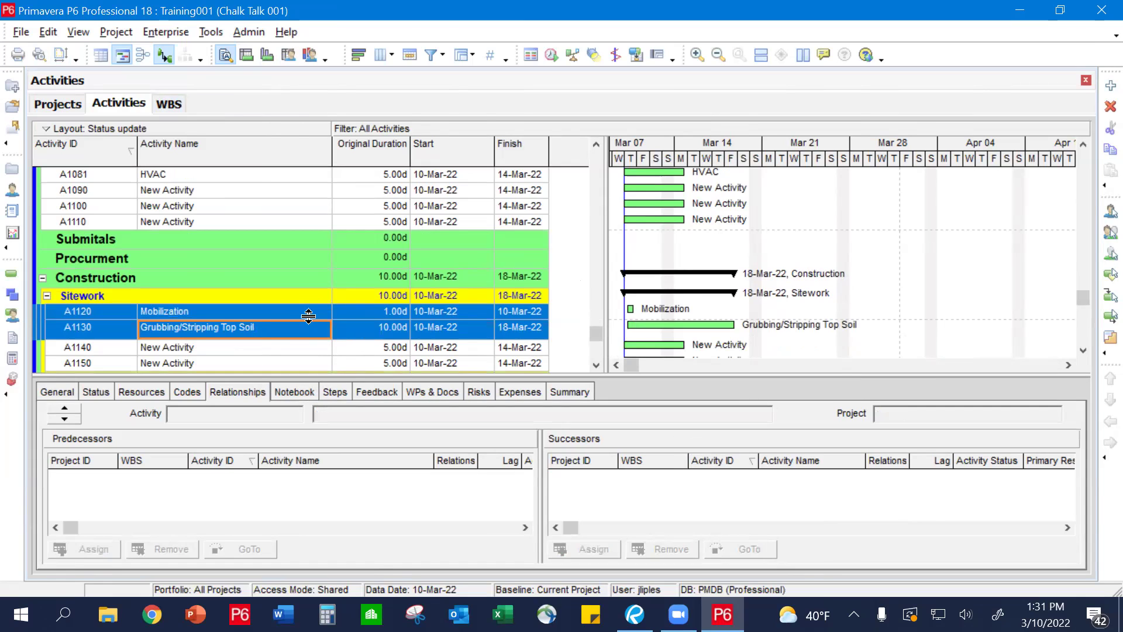
- Link the selected A1120 and A1130 with Link Activities
right_click(339, 317)
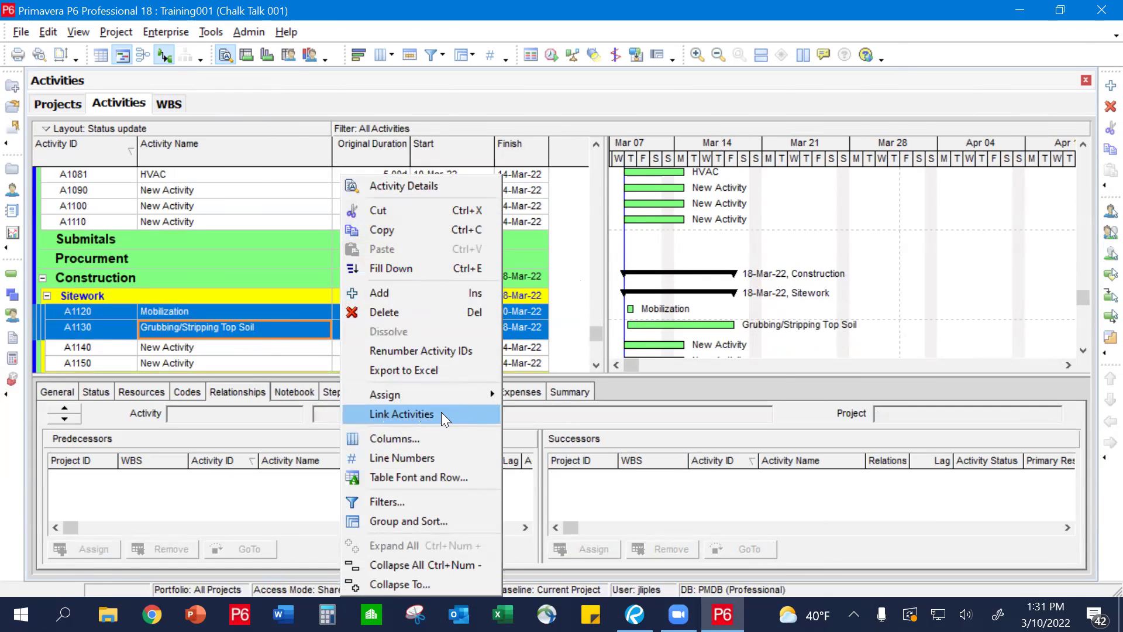
left_click(441, 412)
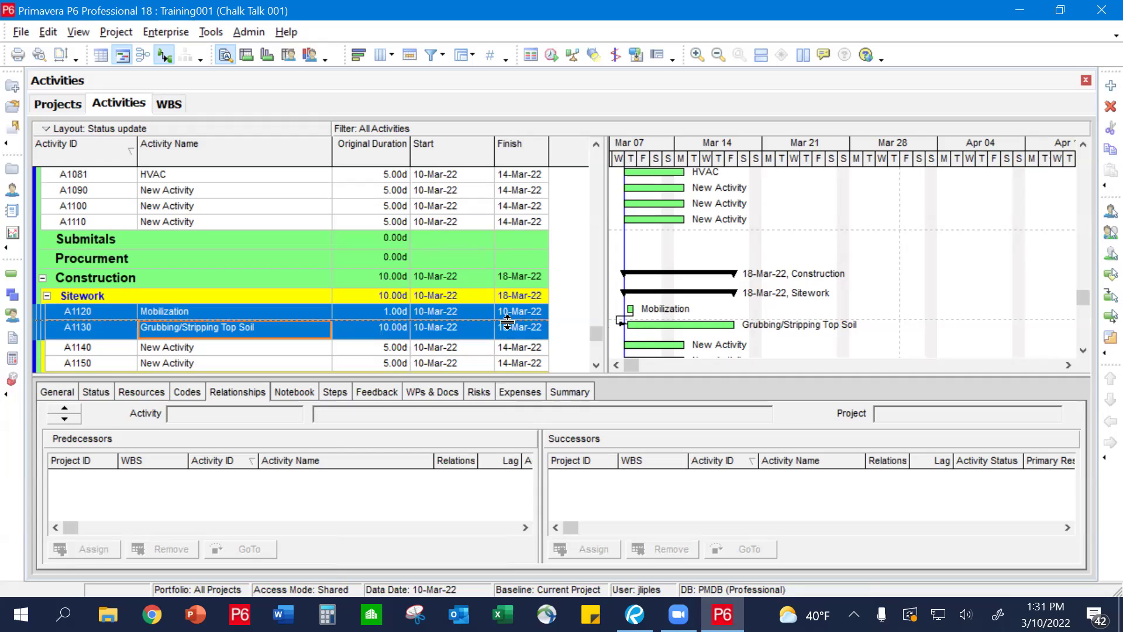
left_click(479, 349)
- Verify the finish-to-start link on A1130 and A1120, then select A1120 through A1150
left_click(462, 311)
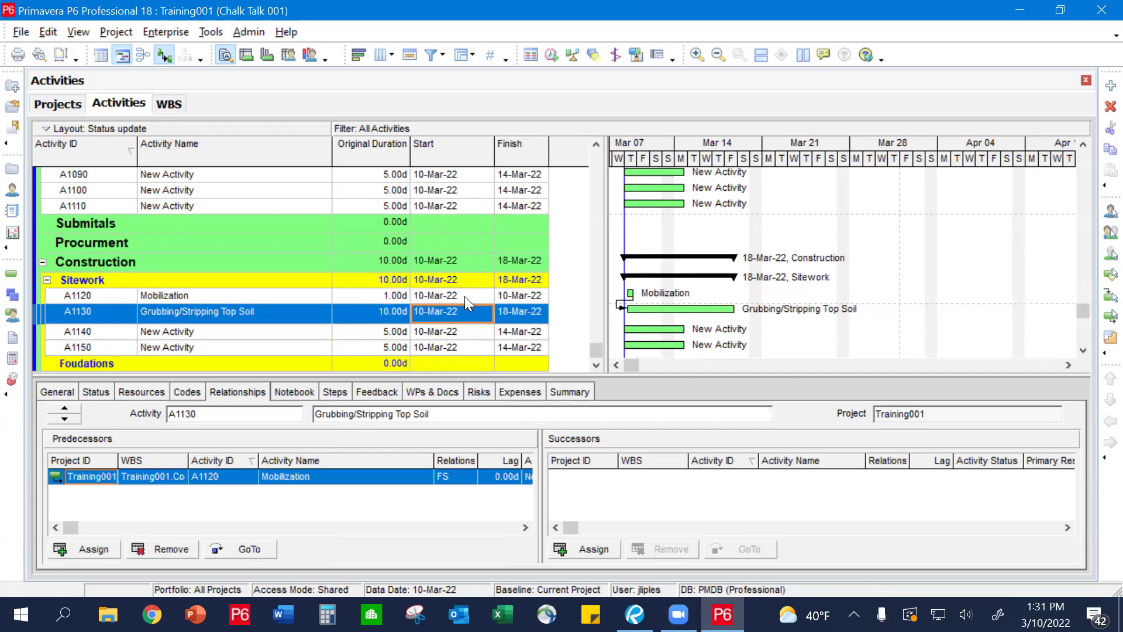
left_click(465, 295)
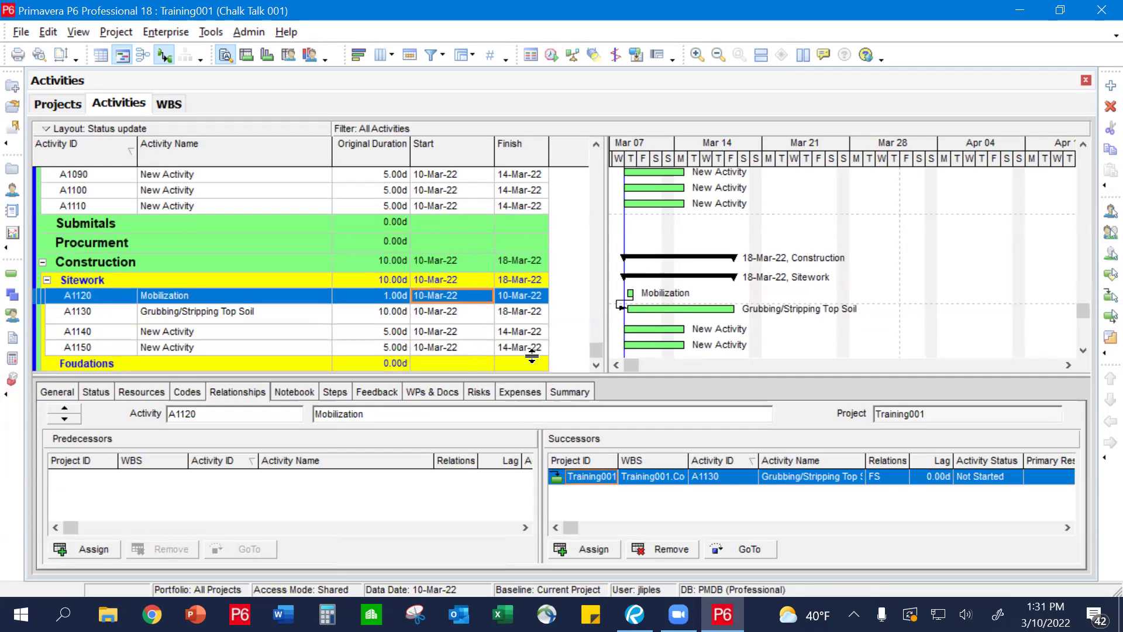
left_click(448, 311)
left_click(453, 295)
left_click(255, 297)
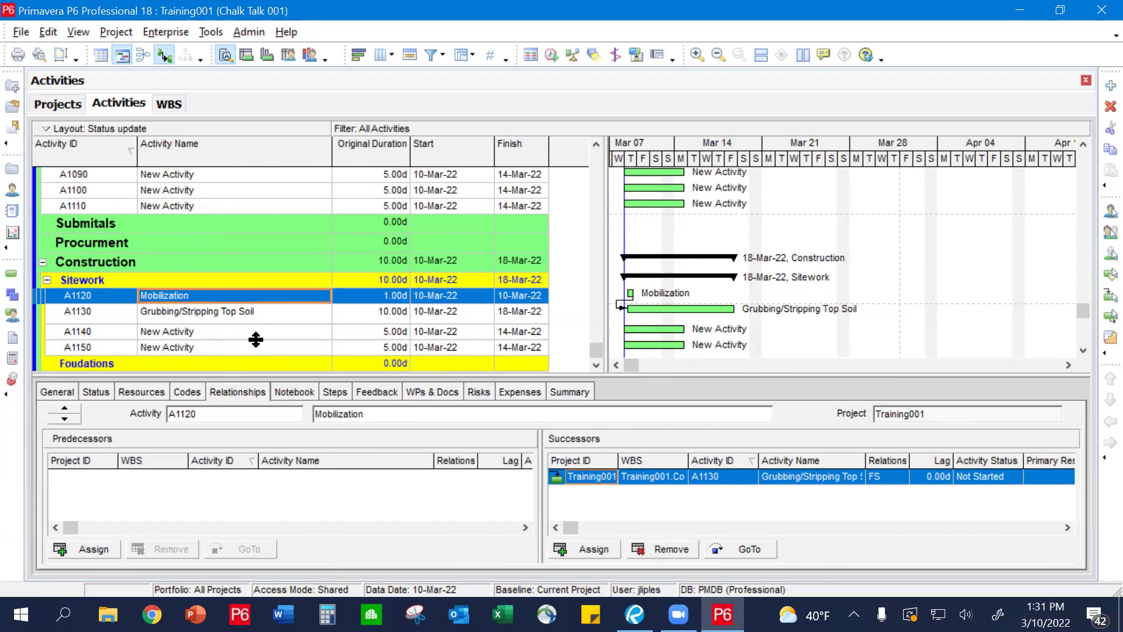
left_click(255, 350, "shift")
- Dismiss the shortcut menu and choose Edit > Undo Add Activity Relationship
right_click(260, 313)
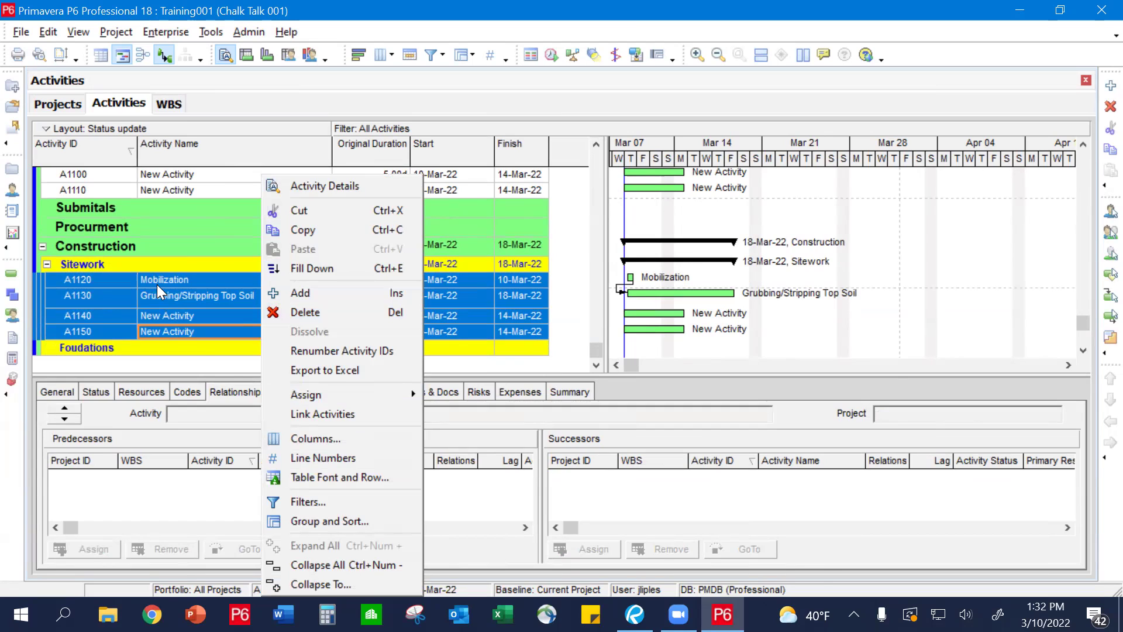
left_click(156, 284)
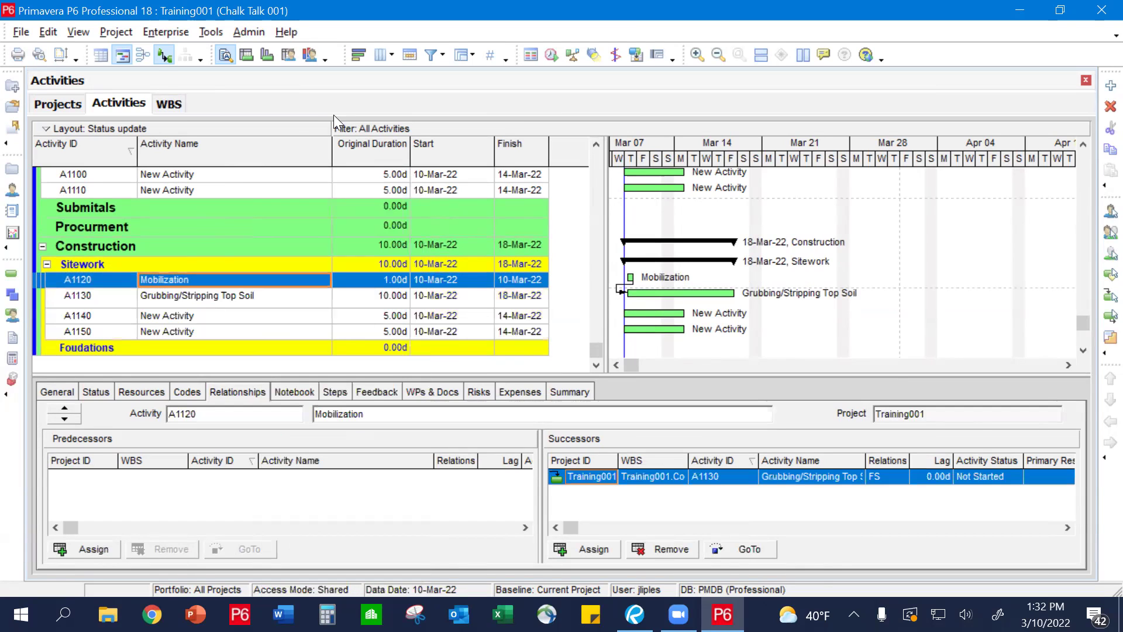
left_click(53, 31)
left_click(56, 46)
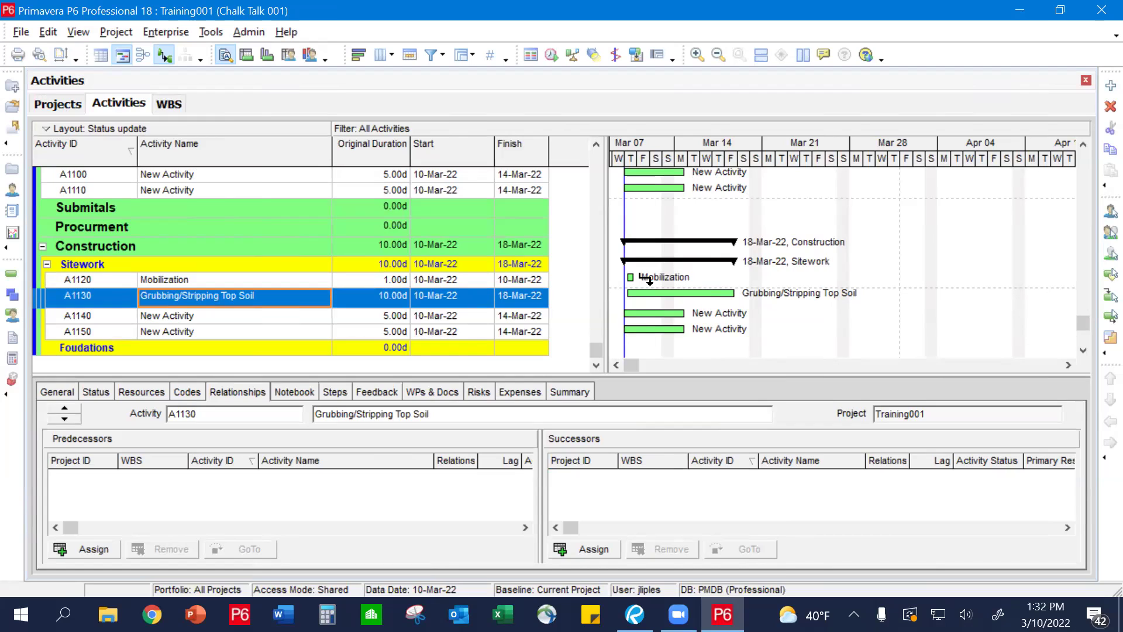
- Drag Gantt links Mobilization→Grubbing/Stripping Top Soil and Grubbing→A1140, both finish-to-start
scroll(649, 281, "up", 1)
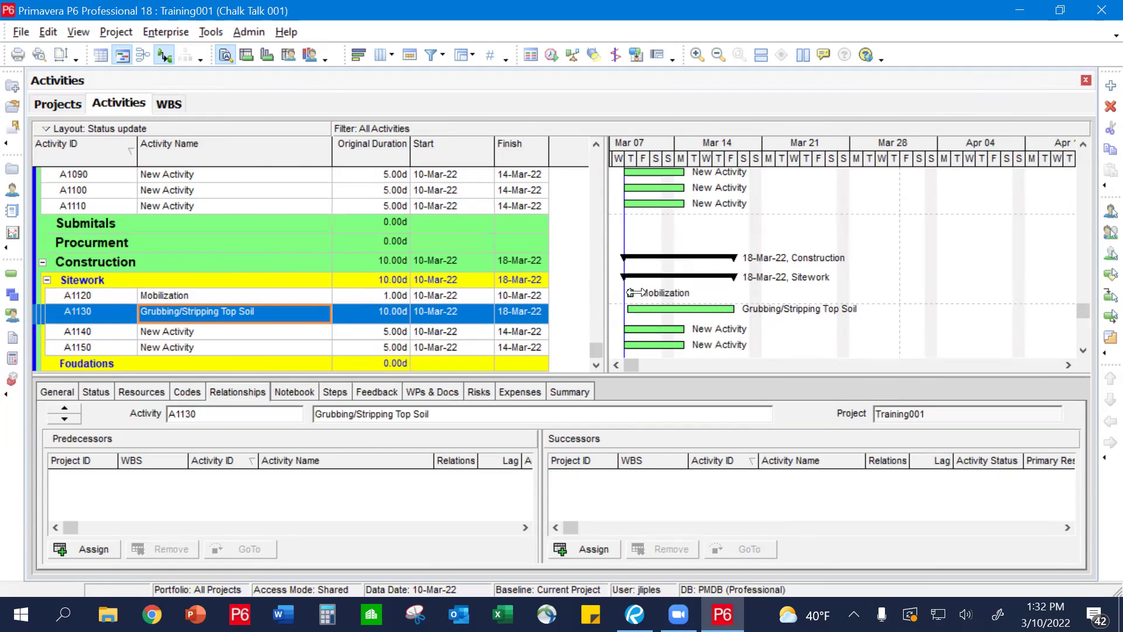
left_click(649, 298)
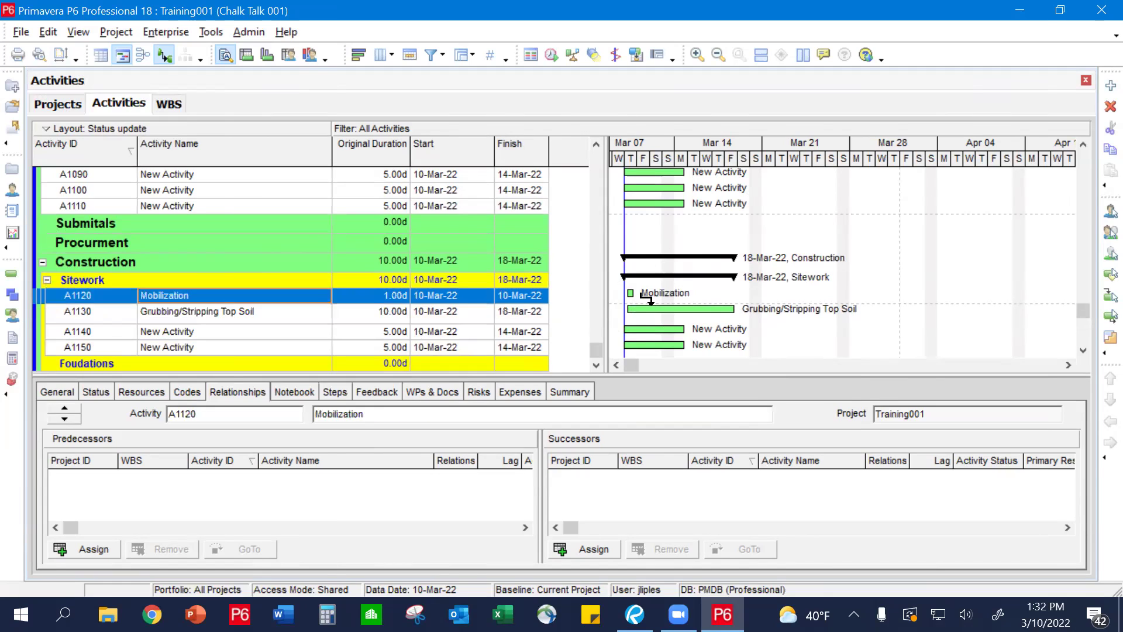
left_click_drag(647, 302, 638, 316)
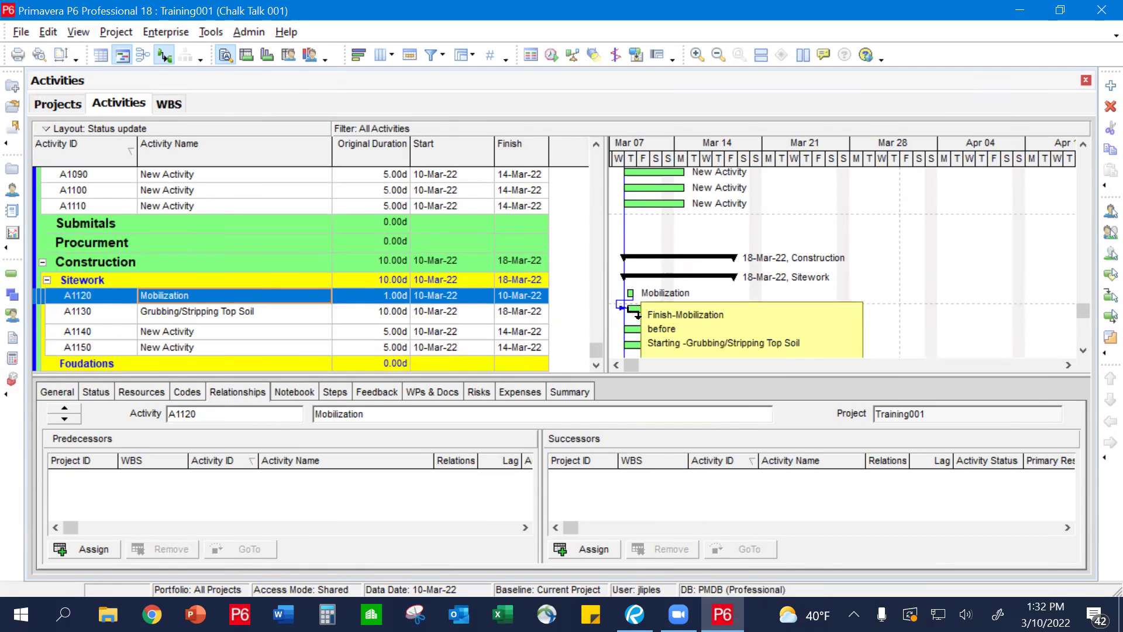
left_click_drag(637, 315, 637, 313)
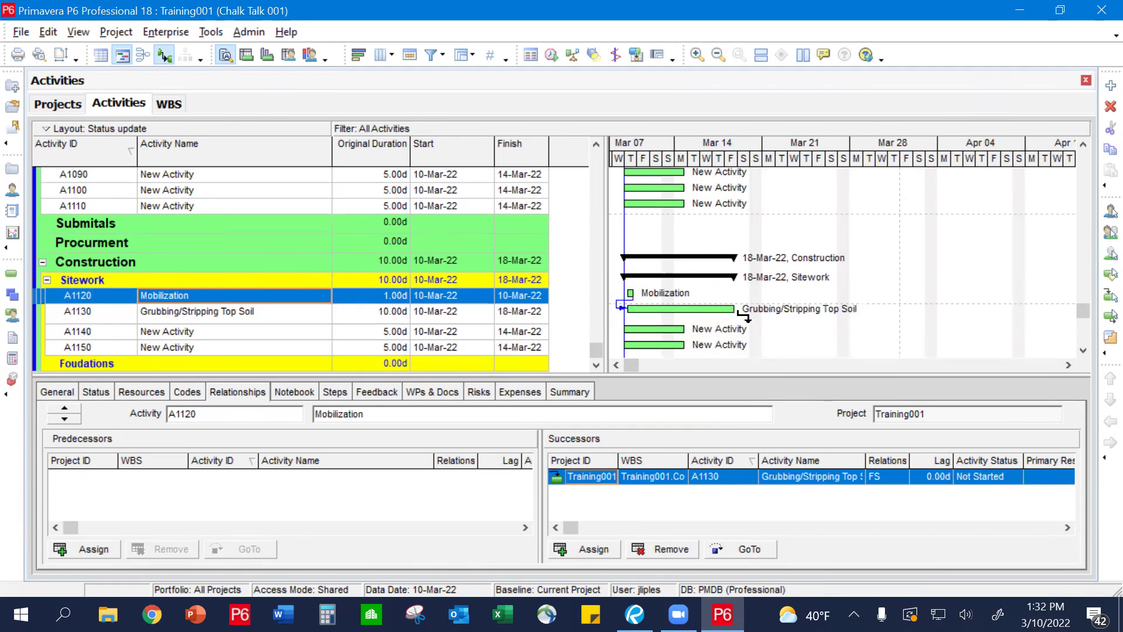
left_click(731, 310)
left_click_drag(630, 336, 641, 331)
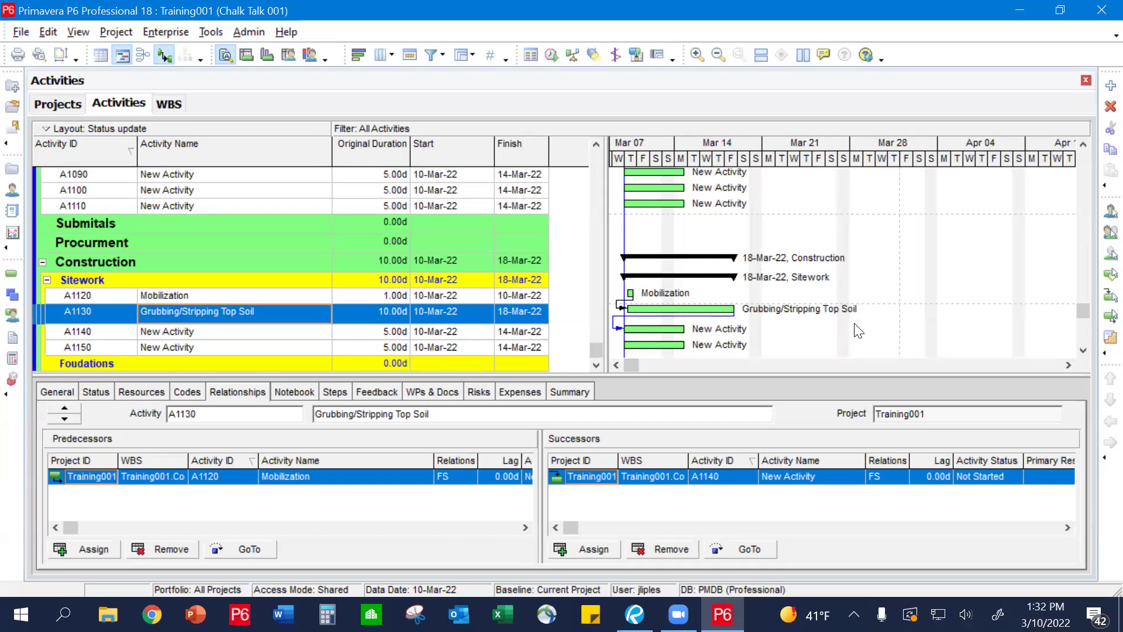
scroll(314, 215, "up", 1)
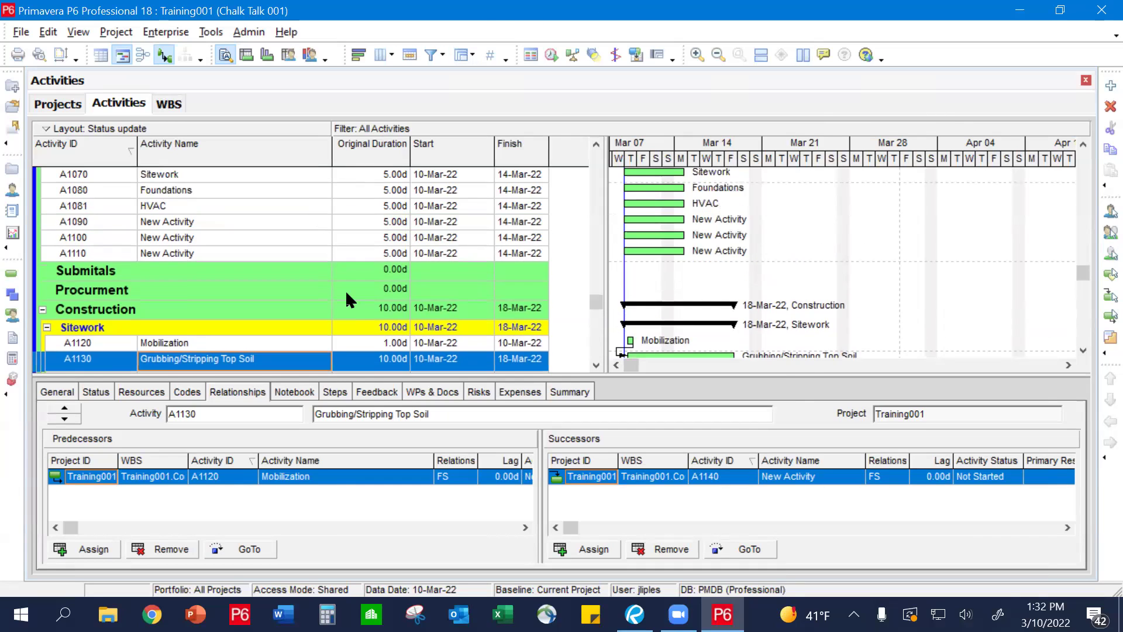
scroll(345, 290, "up", 3)
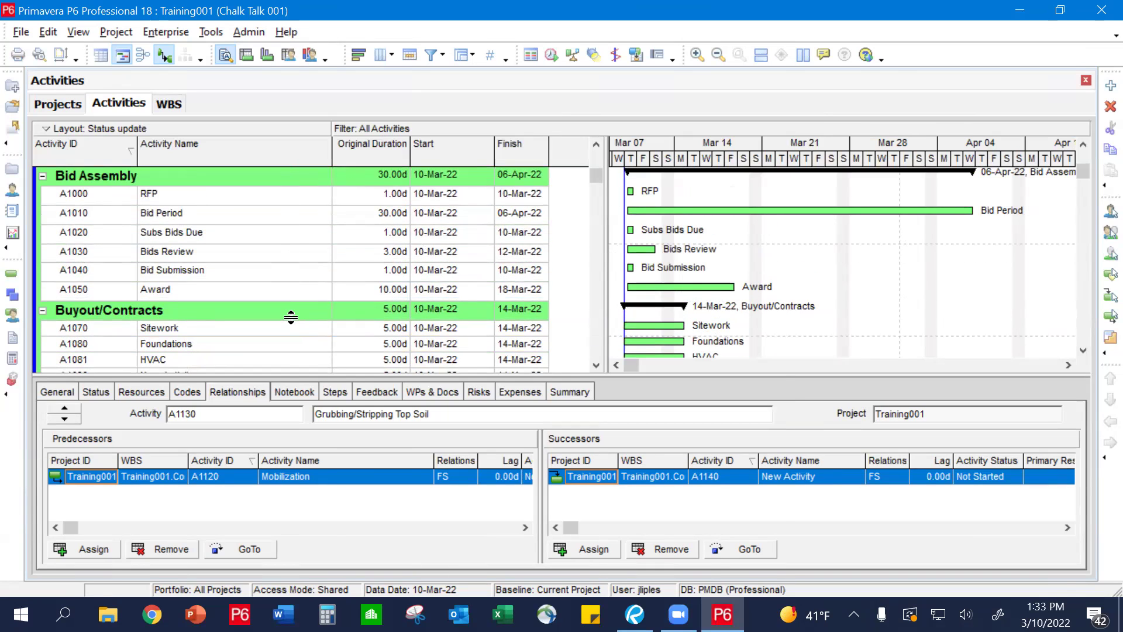
scroll(290, 317, "down", 5)
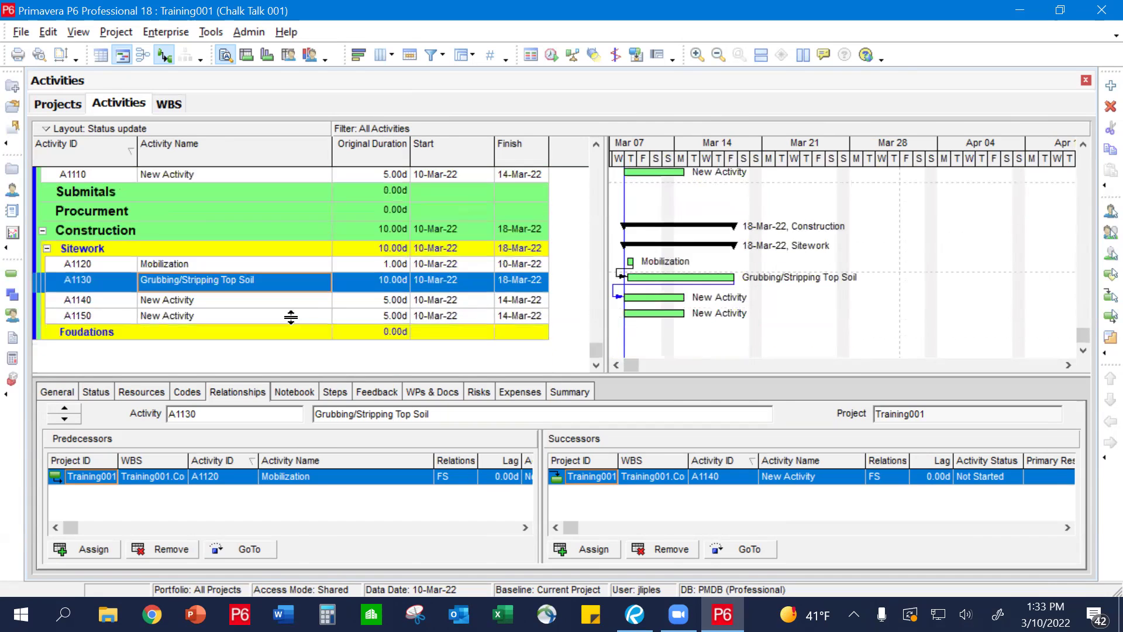
scroll(355, 278, "up", 5)
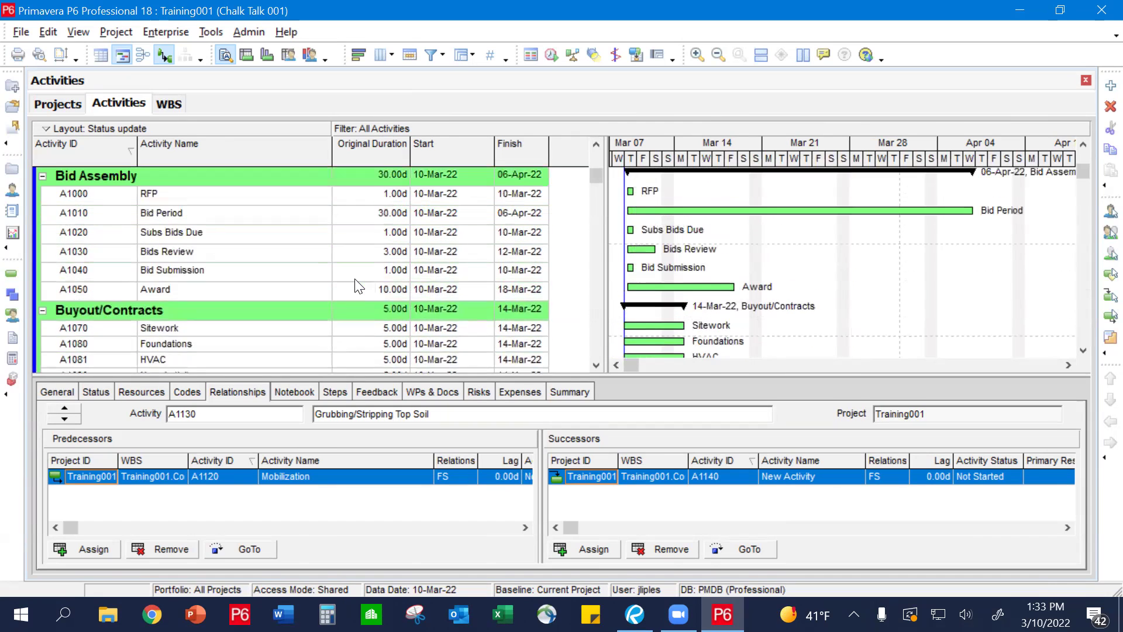
scroll(357, 284, "up", 1)
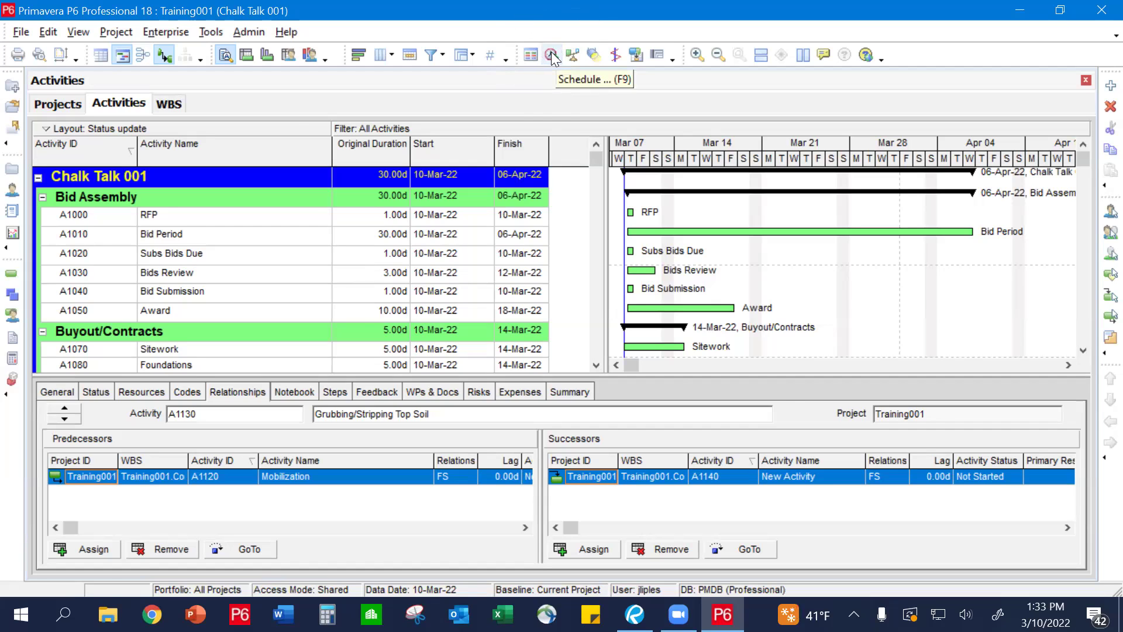
- Run Schedule (F9) so A1140 spans 19-Mar-22 to 24-Mar-22
left_click(552, 57)
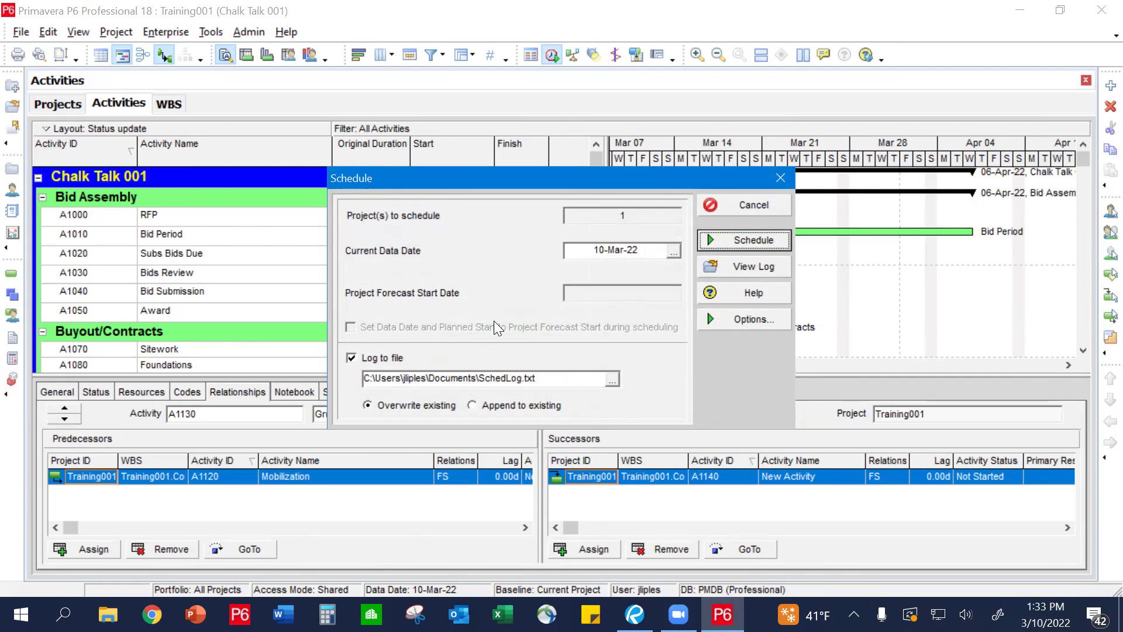
left_click(728, 241)
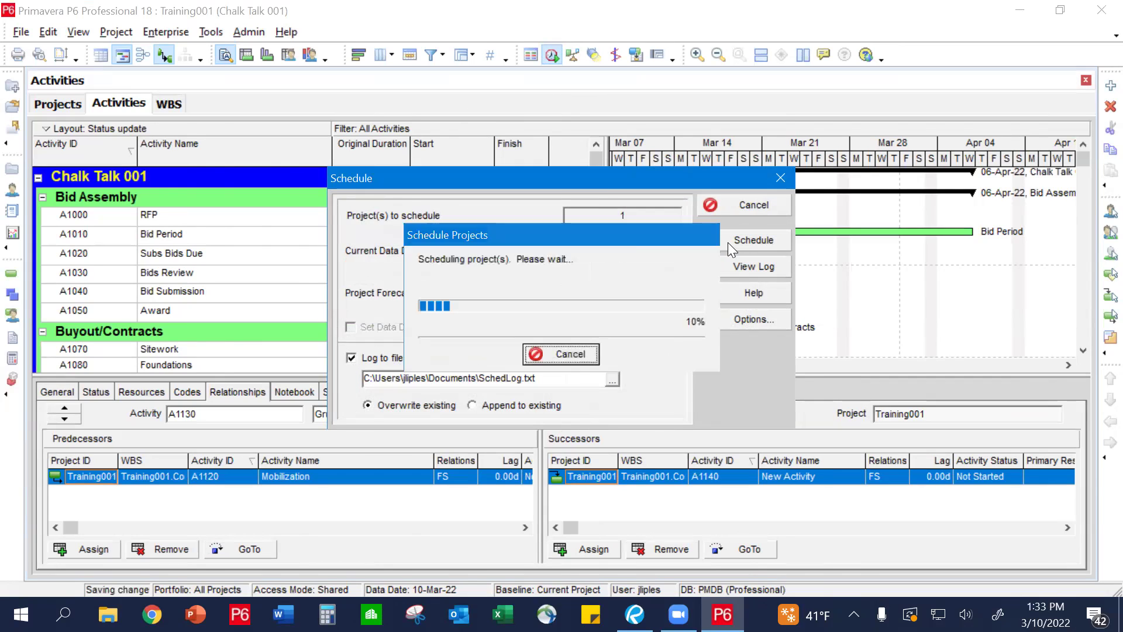
scroll(646, 243, "down", 4)
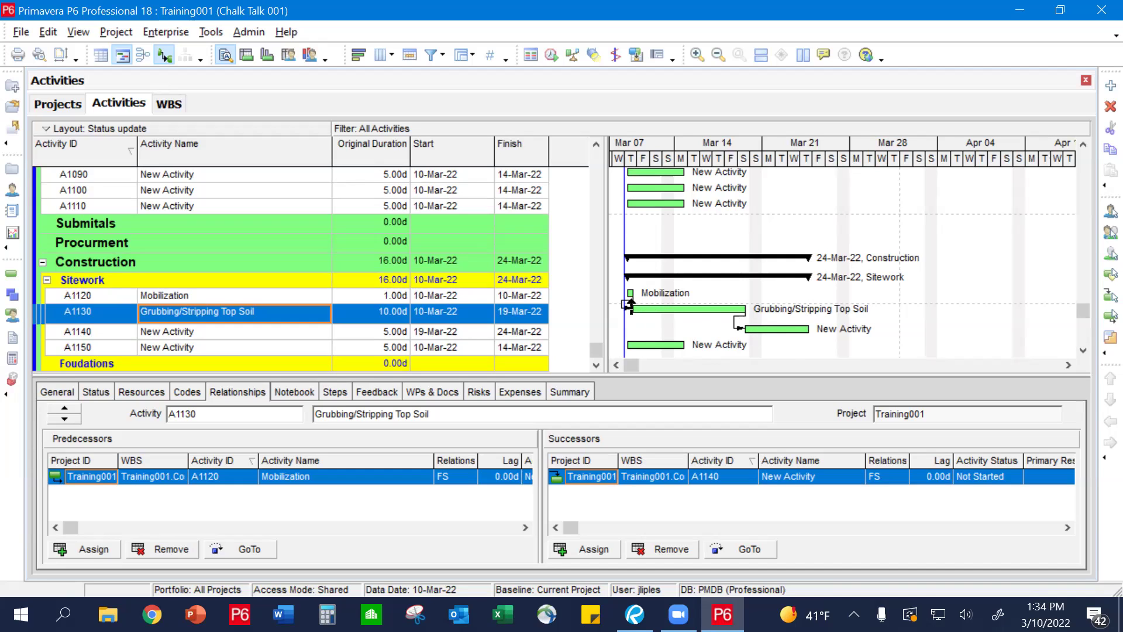
left_click(801, 329)
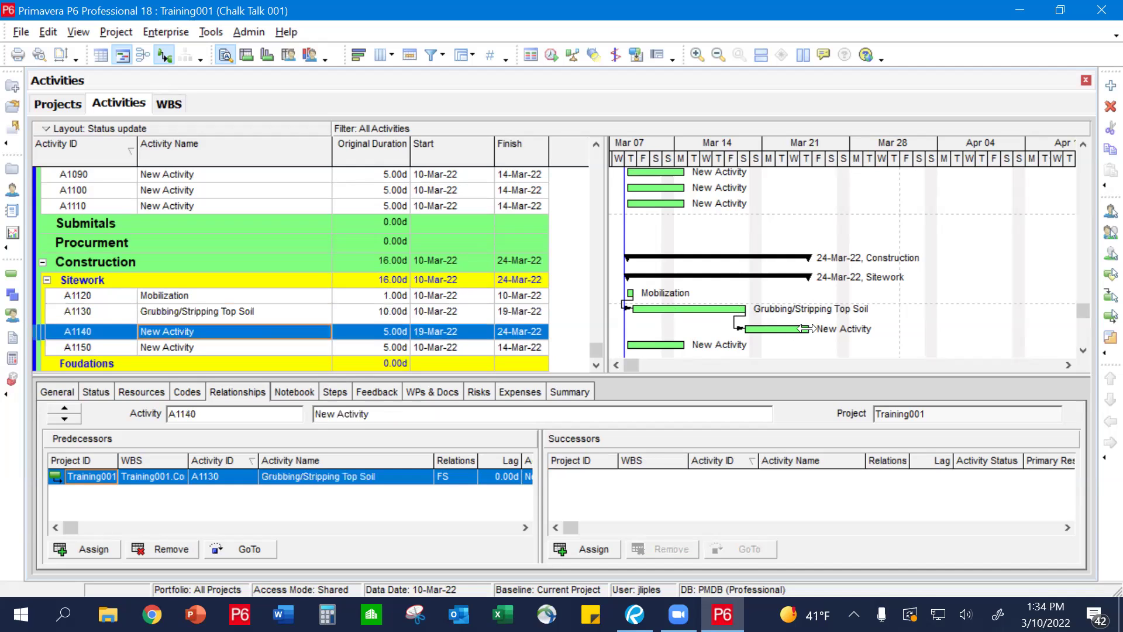
left_click(467, 297)
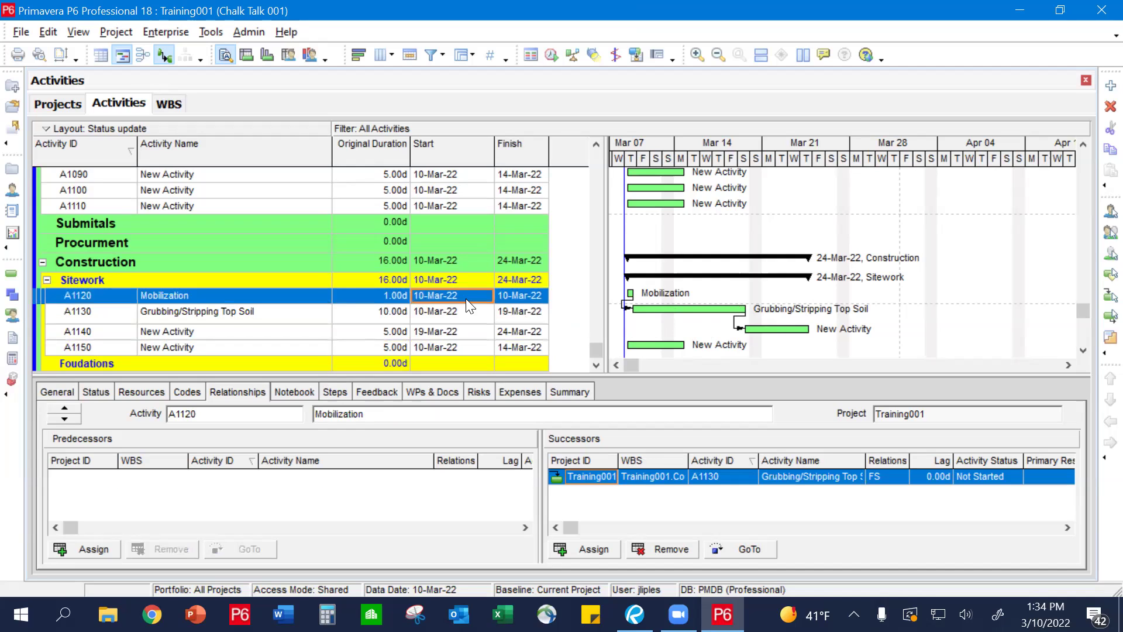
left_click(513, 332)
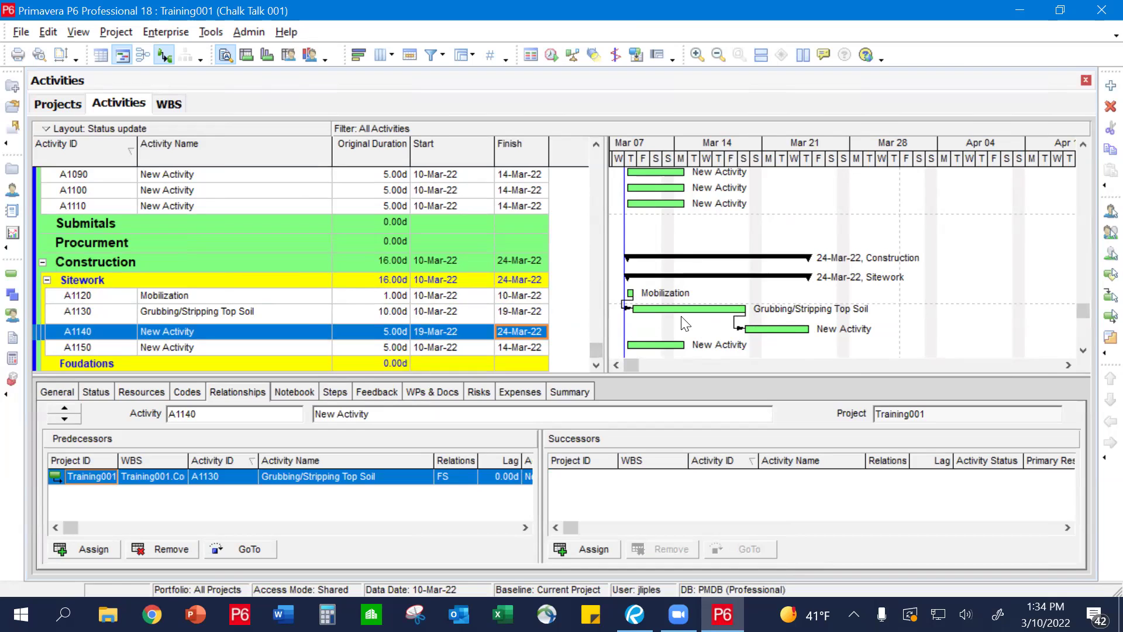
scroll(685, 323, "up", 1)
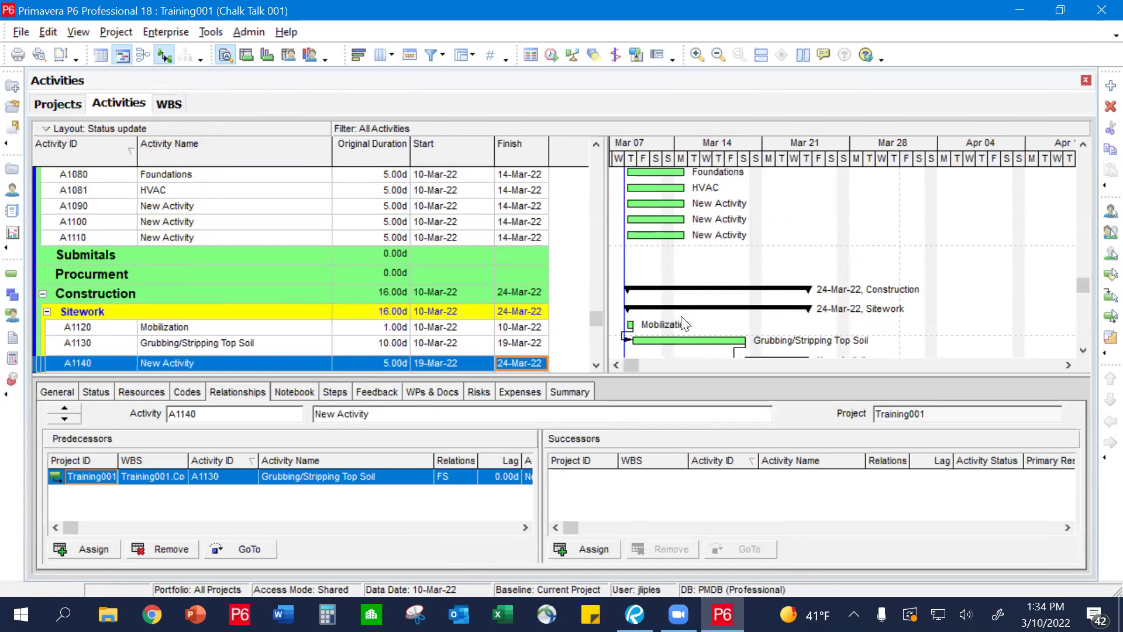
scroll(685, 323, "up", 1)
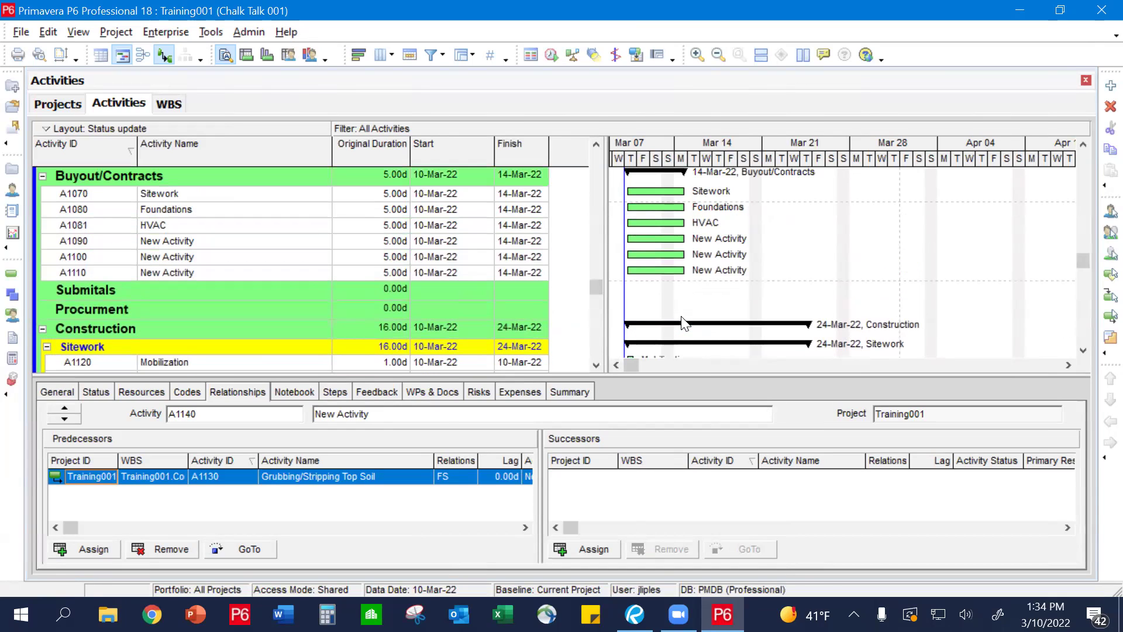
scroll(684, 323, "up", 2)
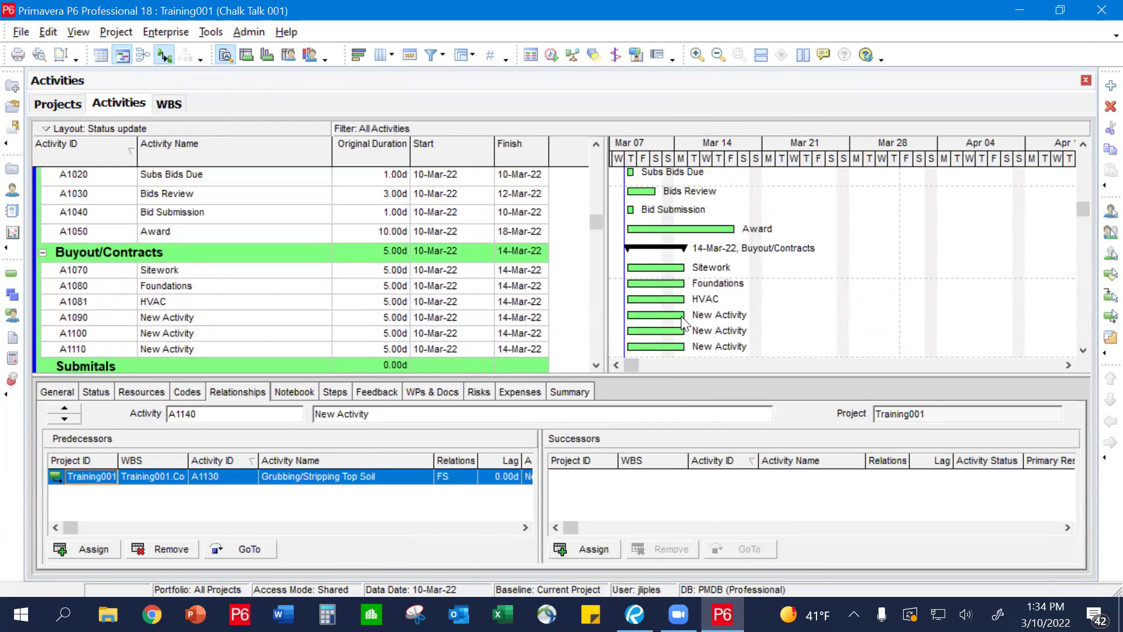
scroll(681, 316, "up", 2)
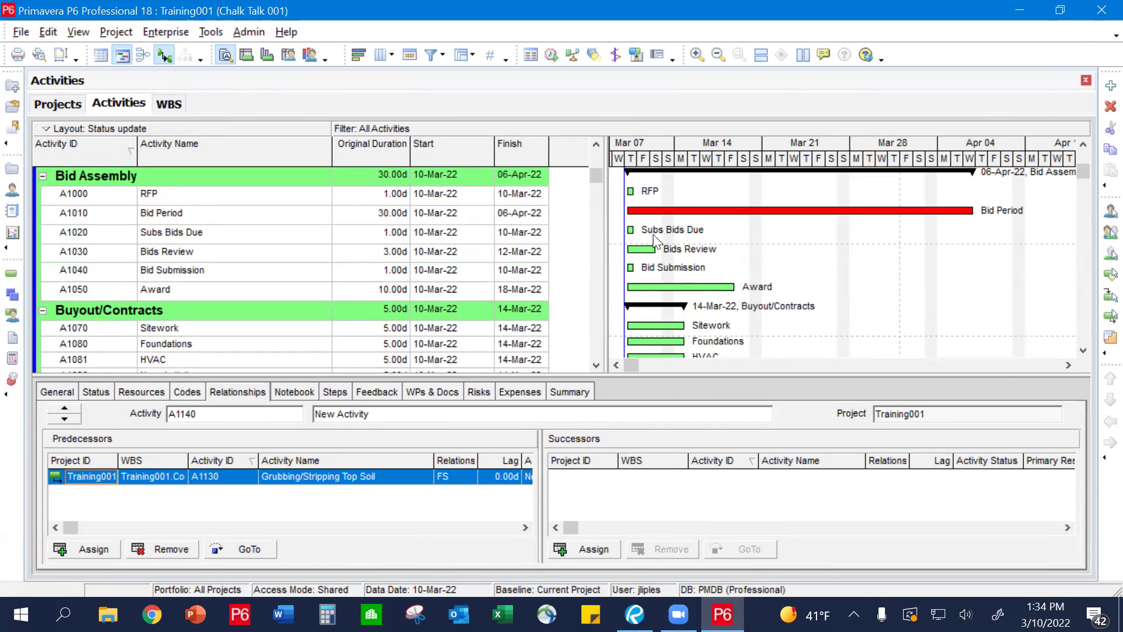
- Select RFP (A1000) through Award (A1050) and link them with Link Activities
left_click(287, 193)
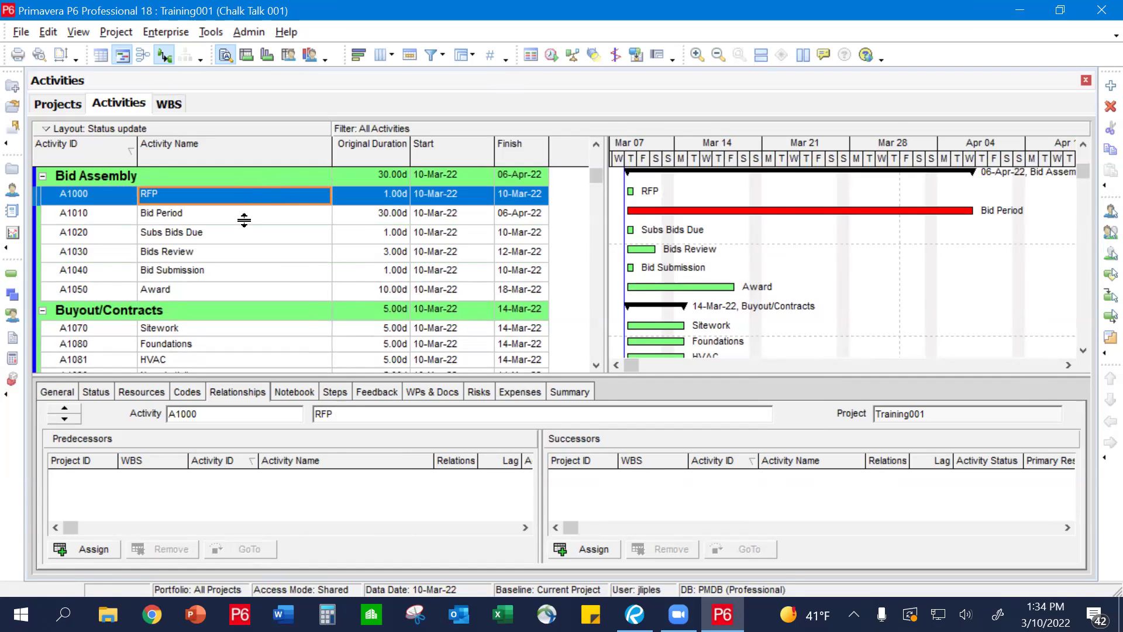
left_click(241, 293, "shift")
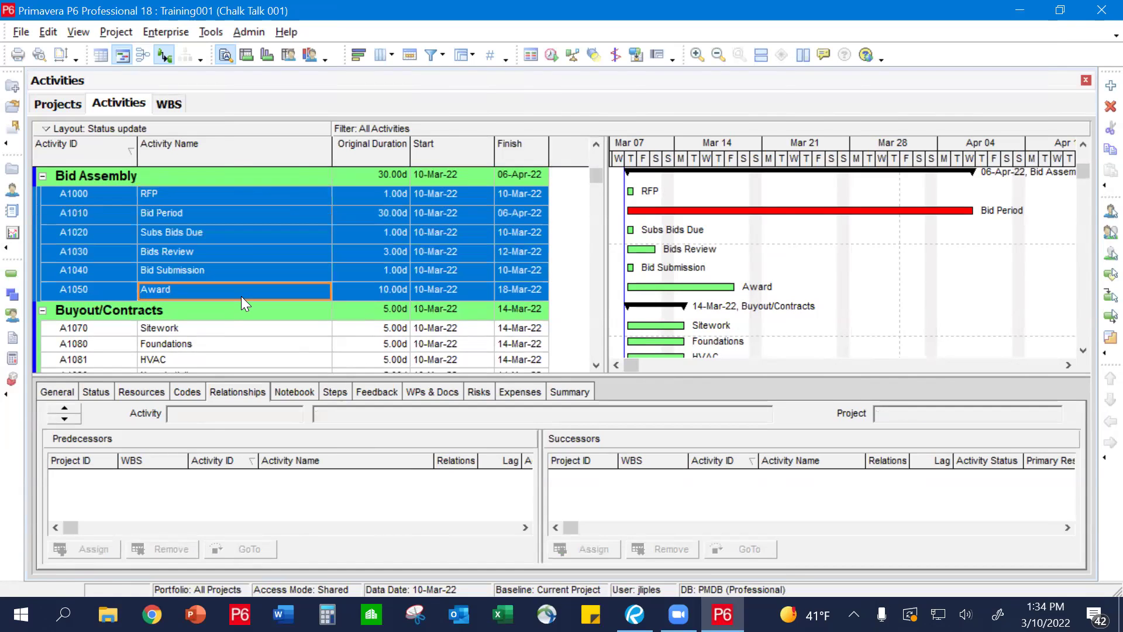
right_click(250, 246)
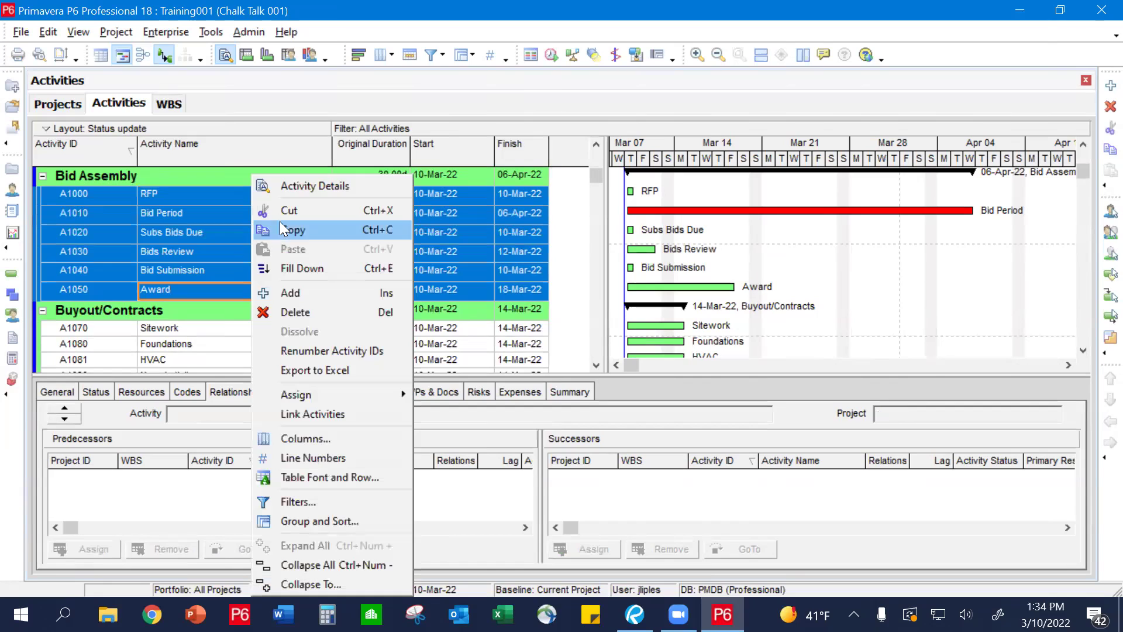
left_click(348, 413)
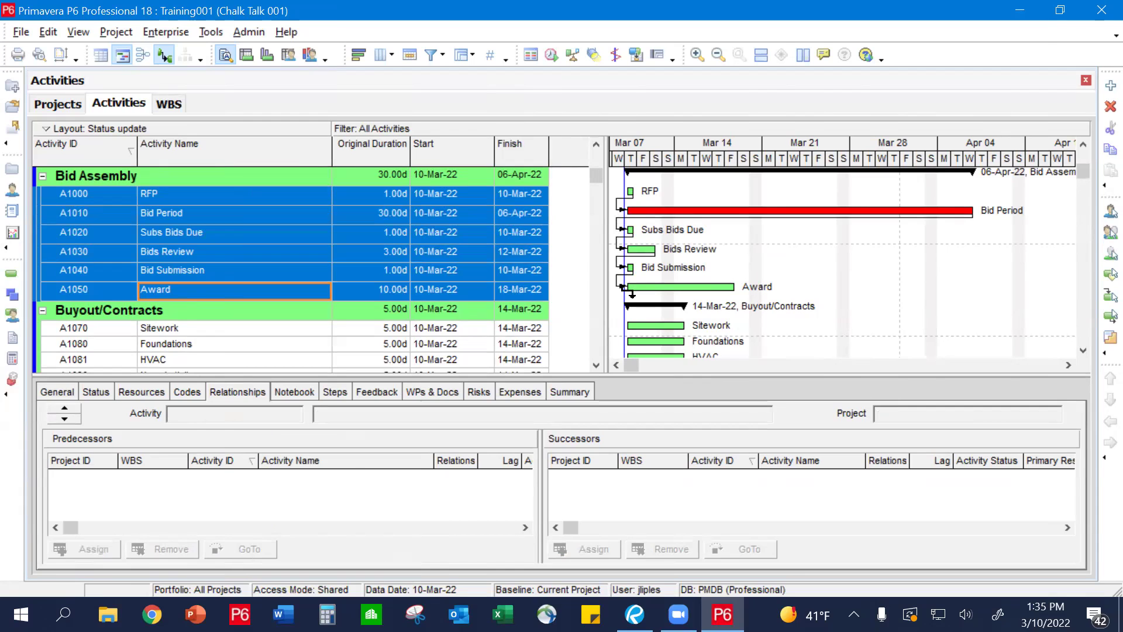
- Reschedule with F9 and confirm Award now runs 12-Apr-22 to 21-Apr-22
left_click(550, 54)
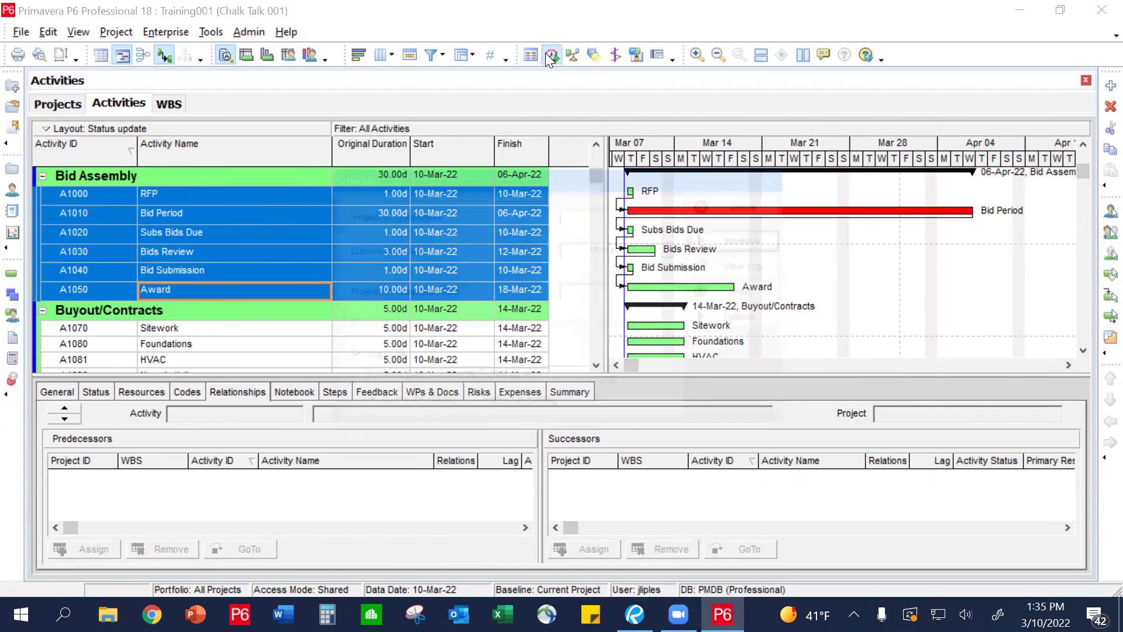
left_click(744, 236)
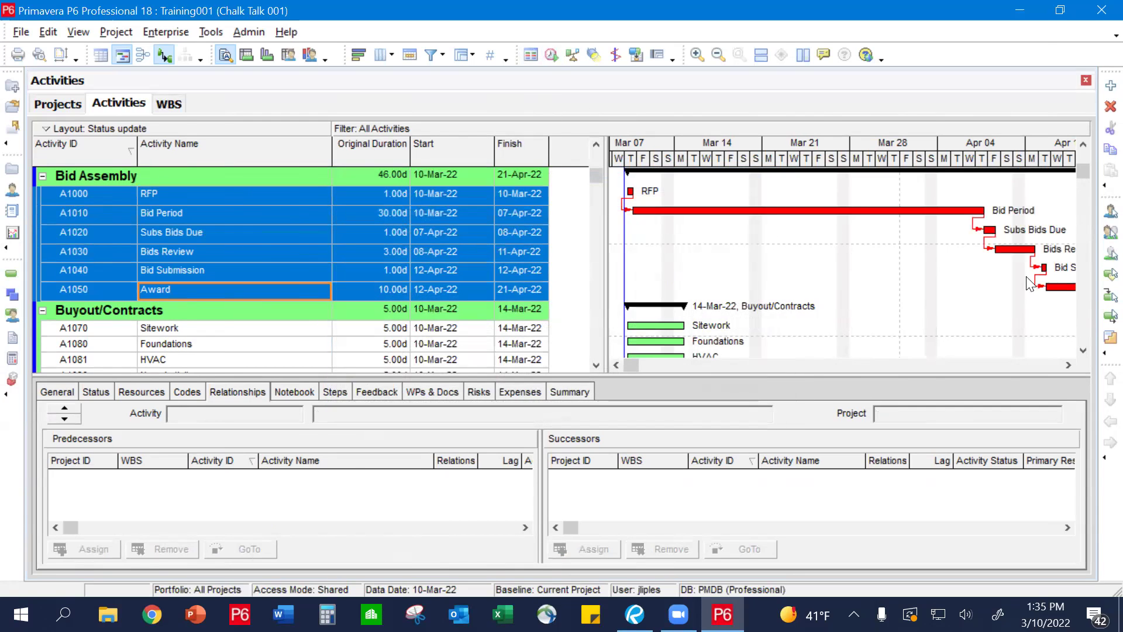
left_click(1069, 366)
left_click(1069, 365)
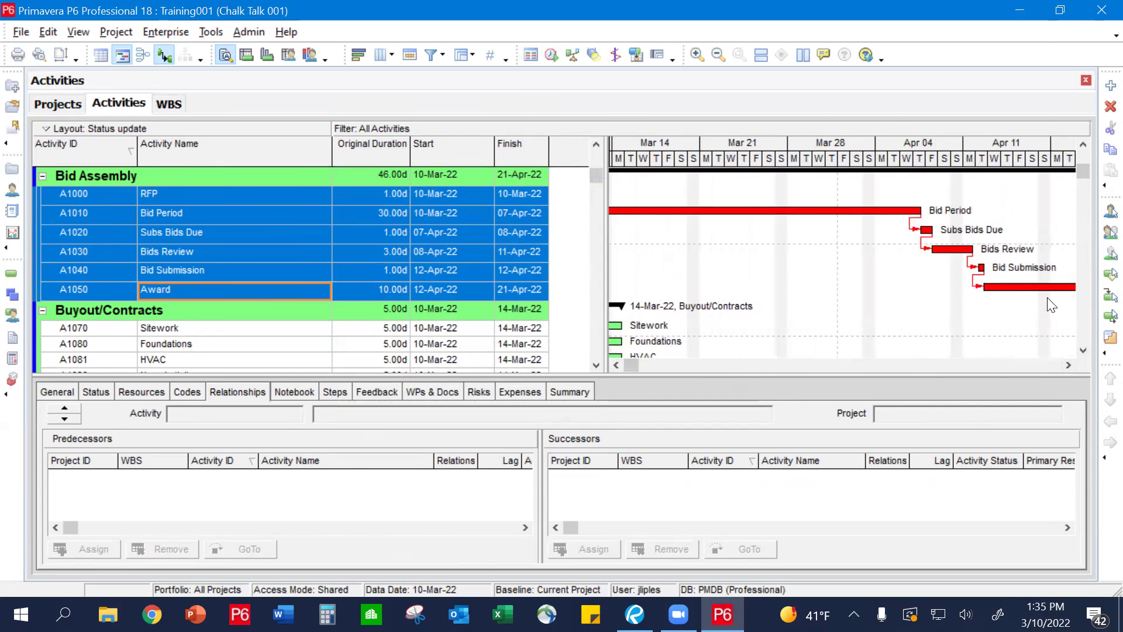
left_click(1068, 365)
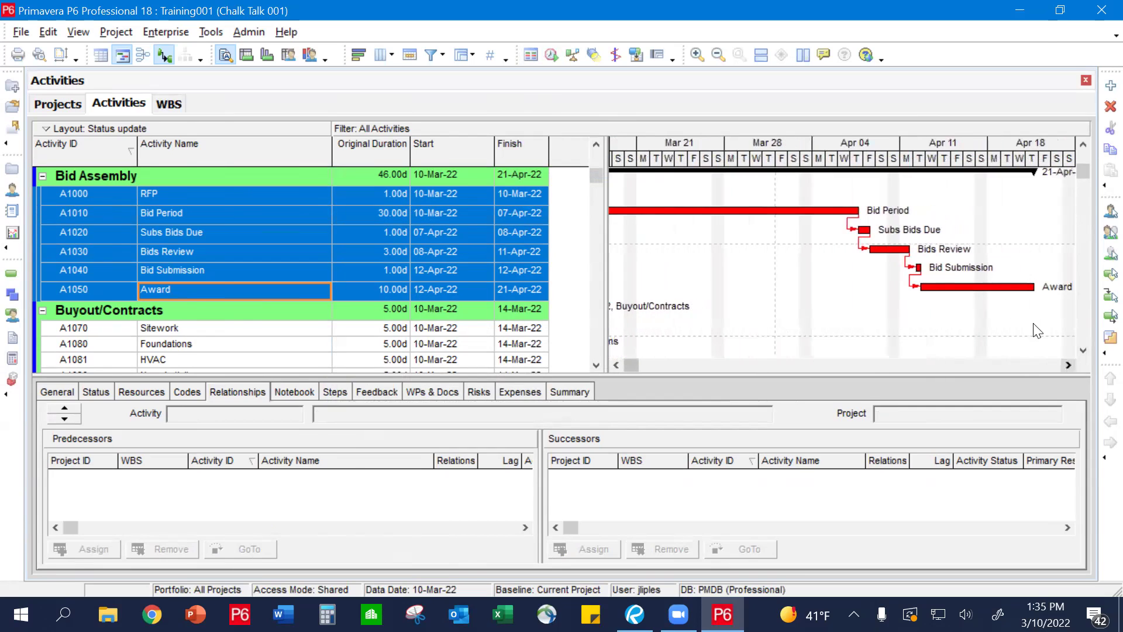
left_click(535, 289)
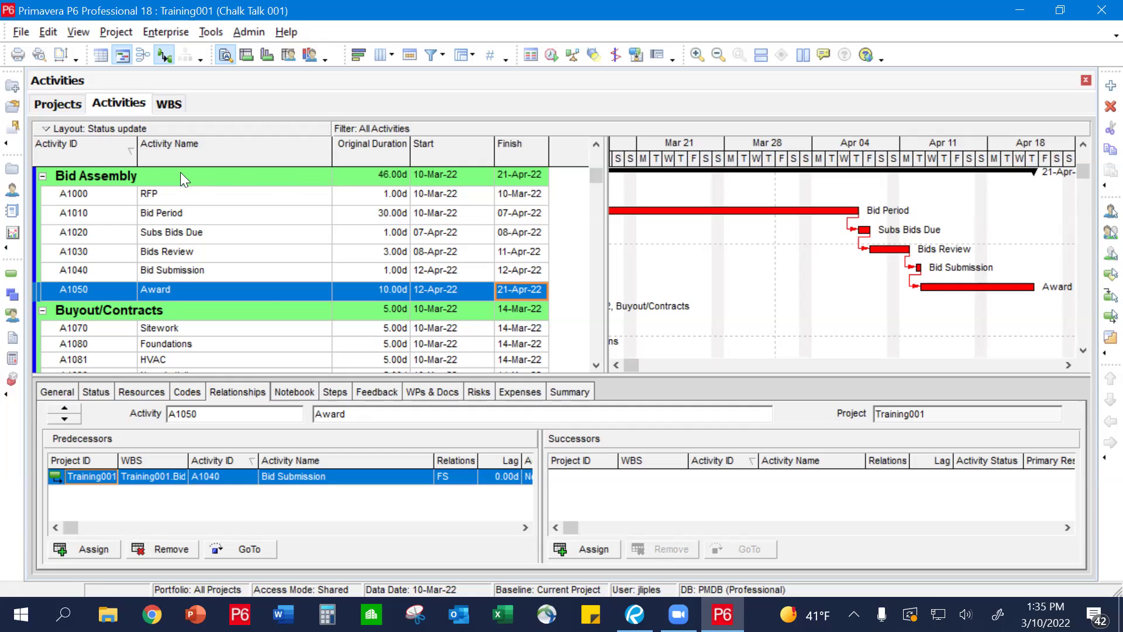
left_click(617, 365)
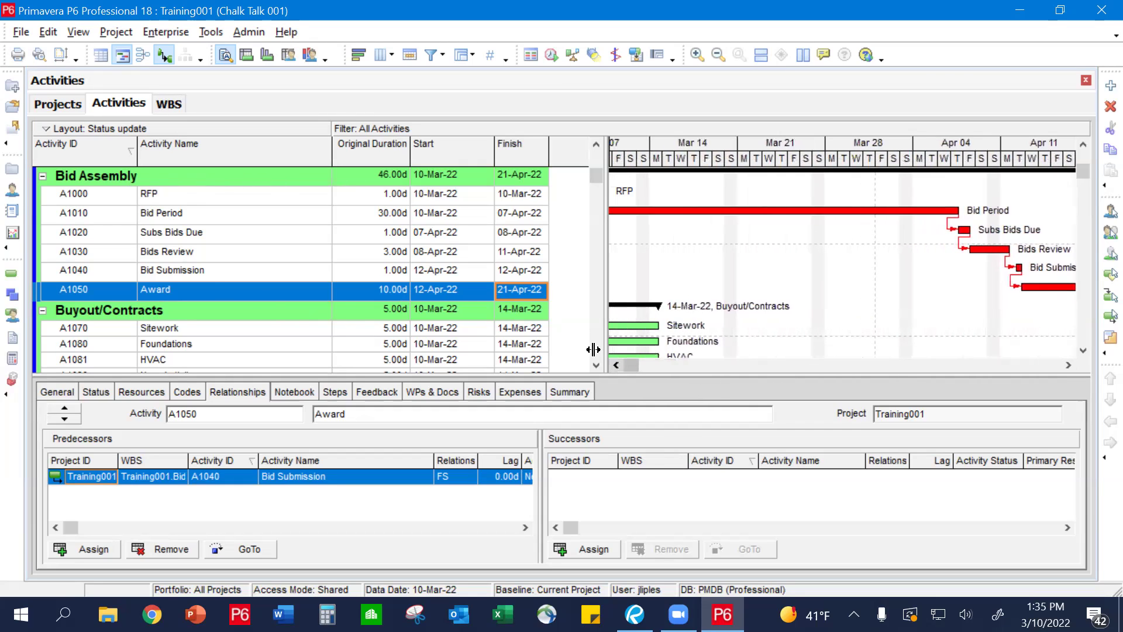
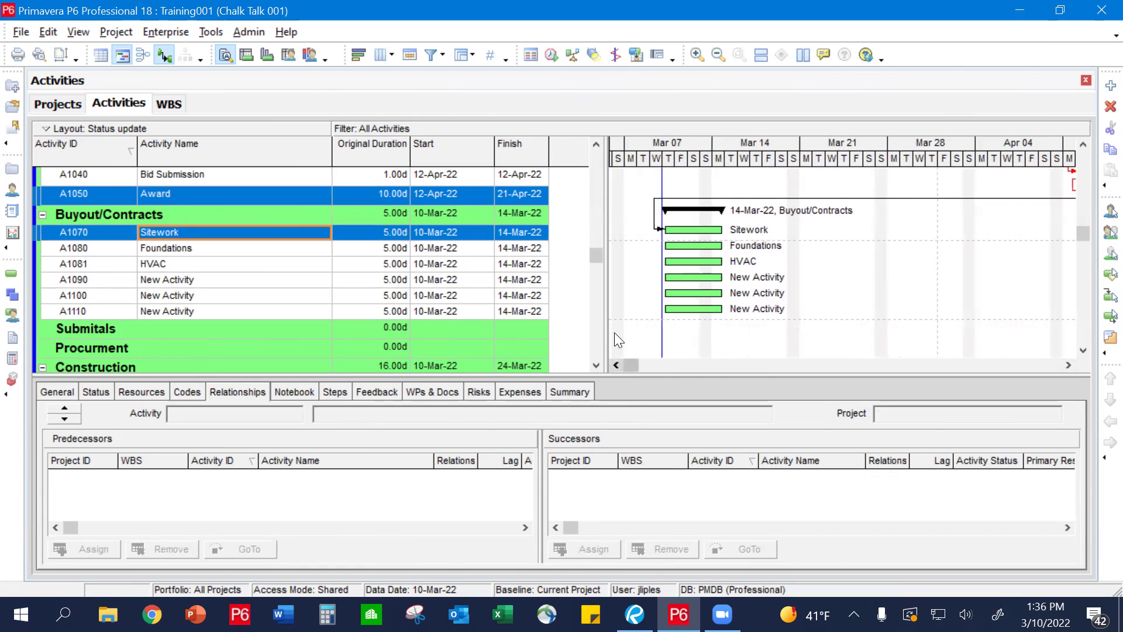
- Bring up the Schedule dialog for the Training001 project
left_click(552, 54)
- Reschedule the project and check in the Gantt chart that Sitework runs 21–26-Apr-22 after Award
left_click(766, 245)
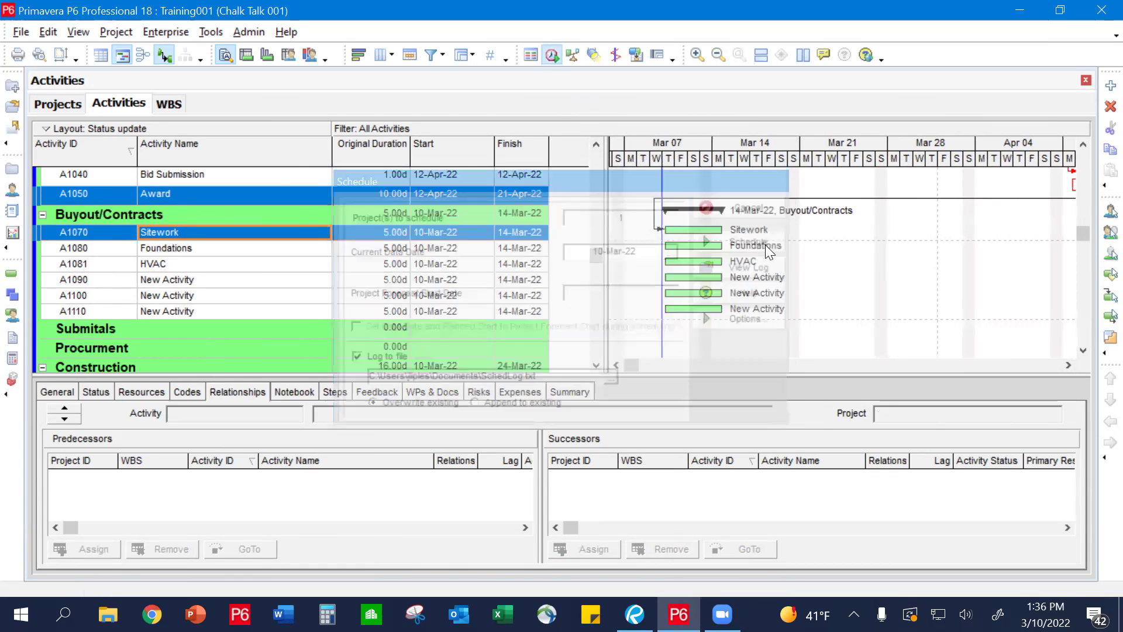
left_click(1064, 369)
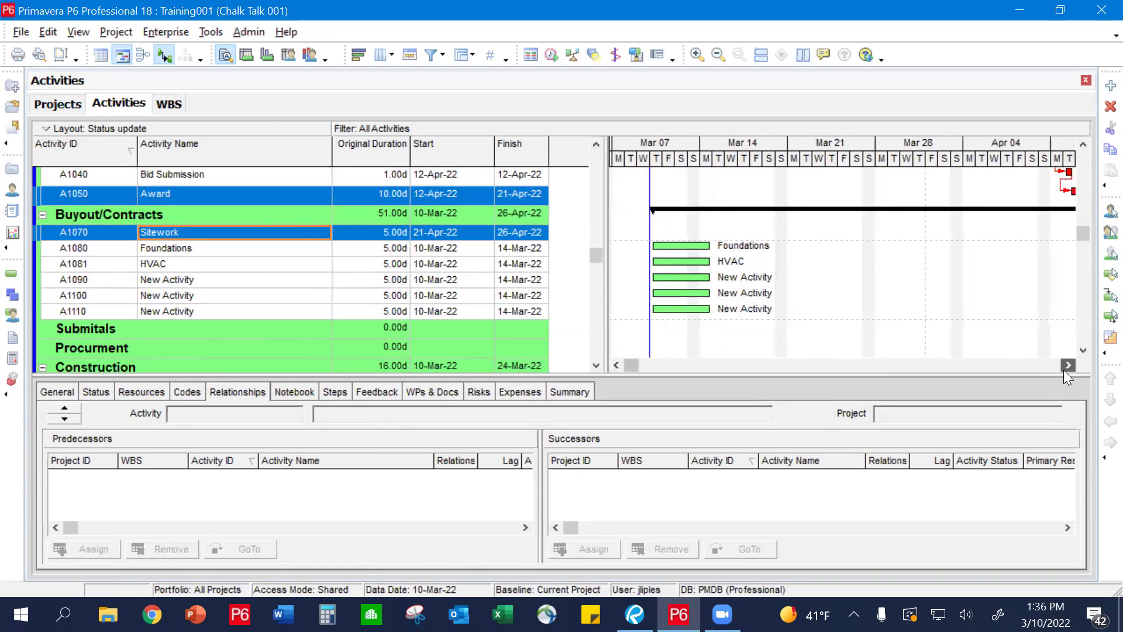
left_click(1064, 370)
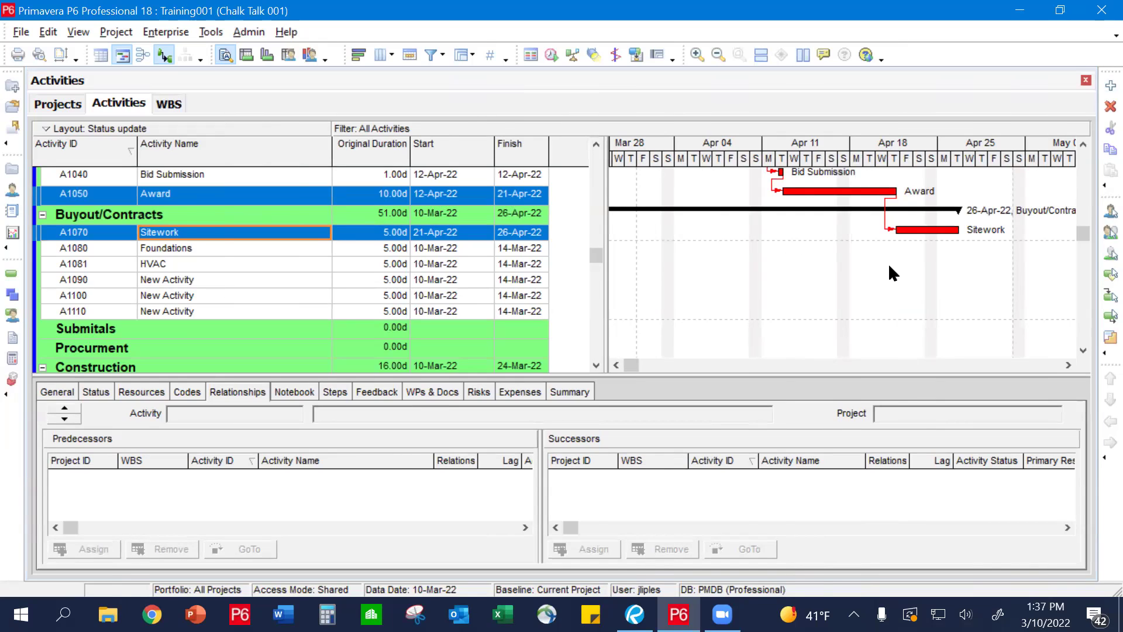
left_click(620, 369)
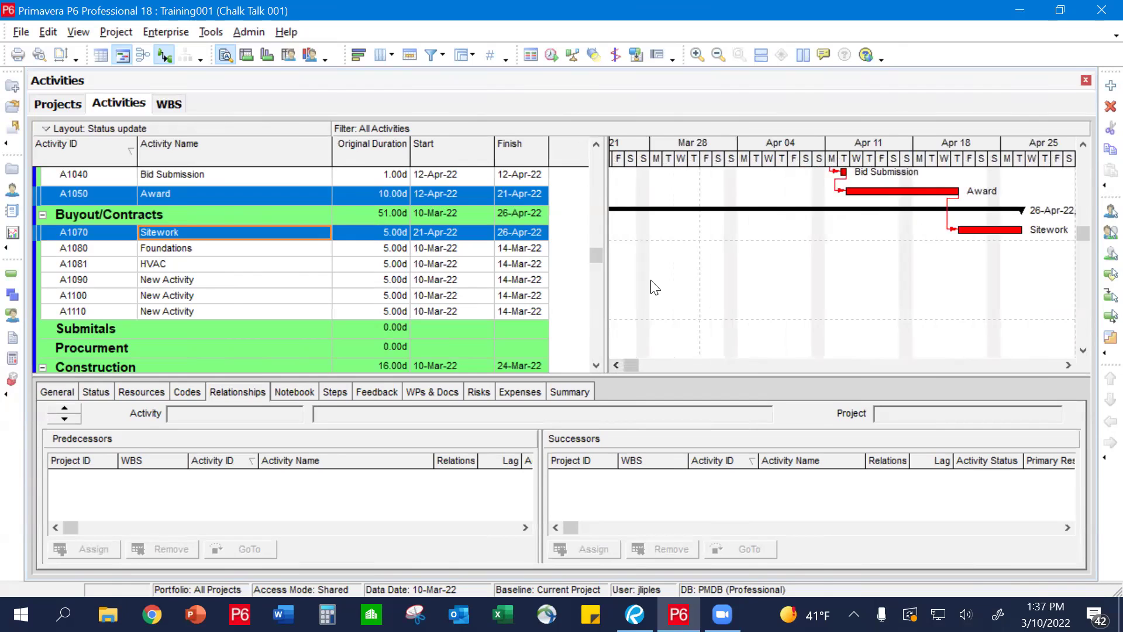
scroll(652, 283, "down", 2)
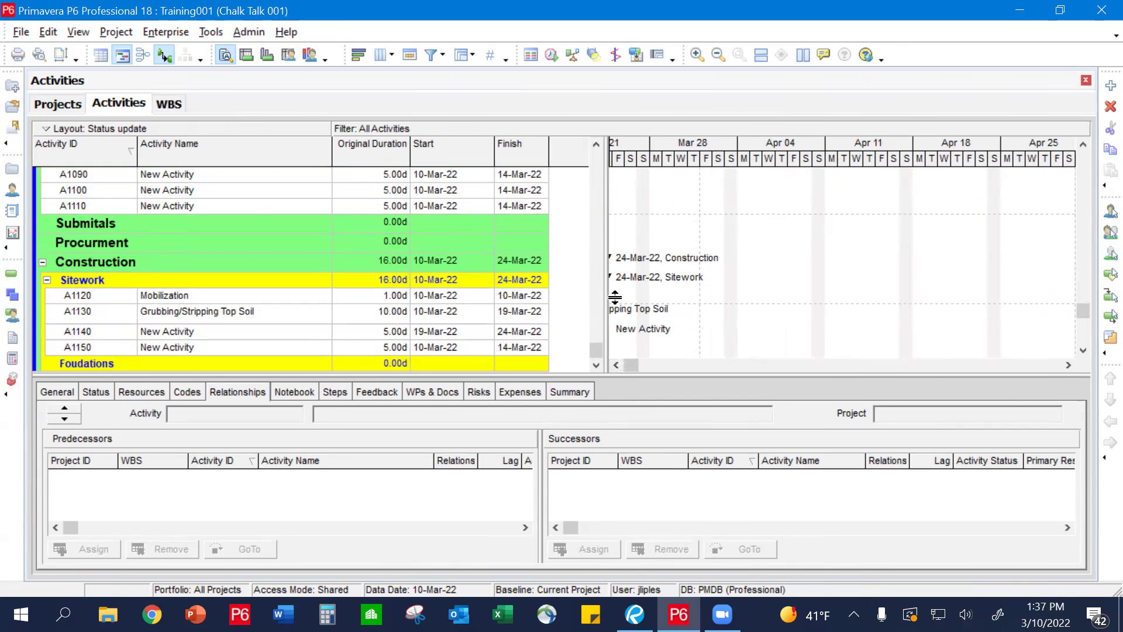
- Enlarge the details pane and select A1130 to review its Mobilization predecessor and A1140 successor
left_click_drag(615, 297, 614, 297)
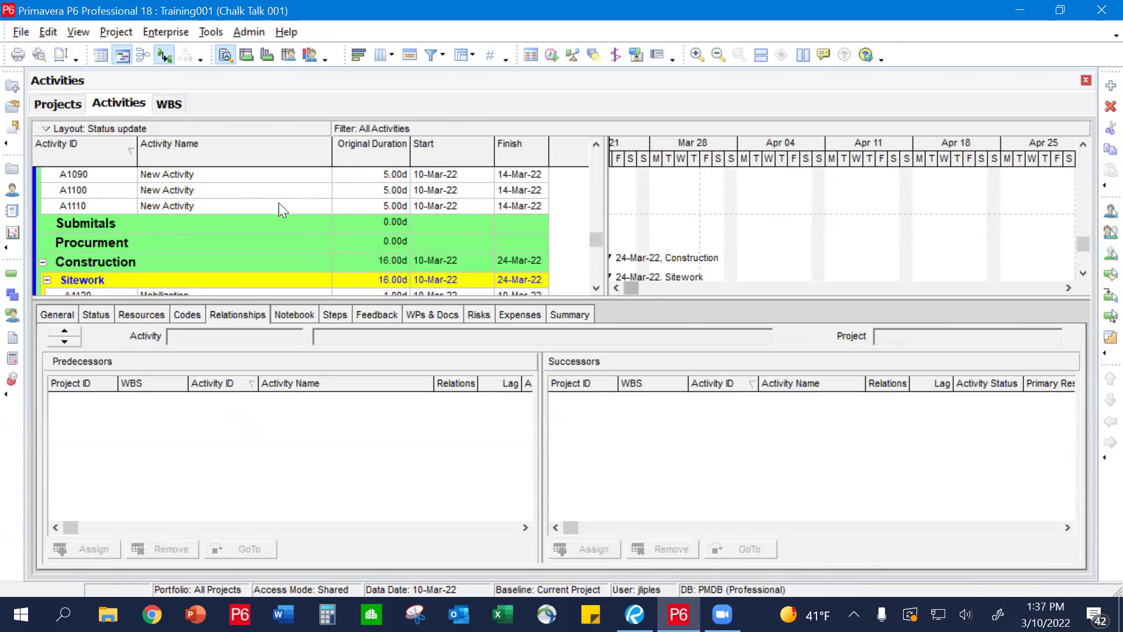
scroll(279, 202, "down", 2)
left_click(232, 233)
left_click(237, 245)
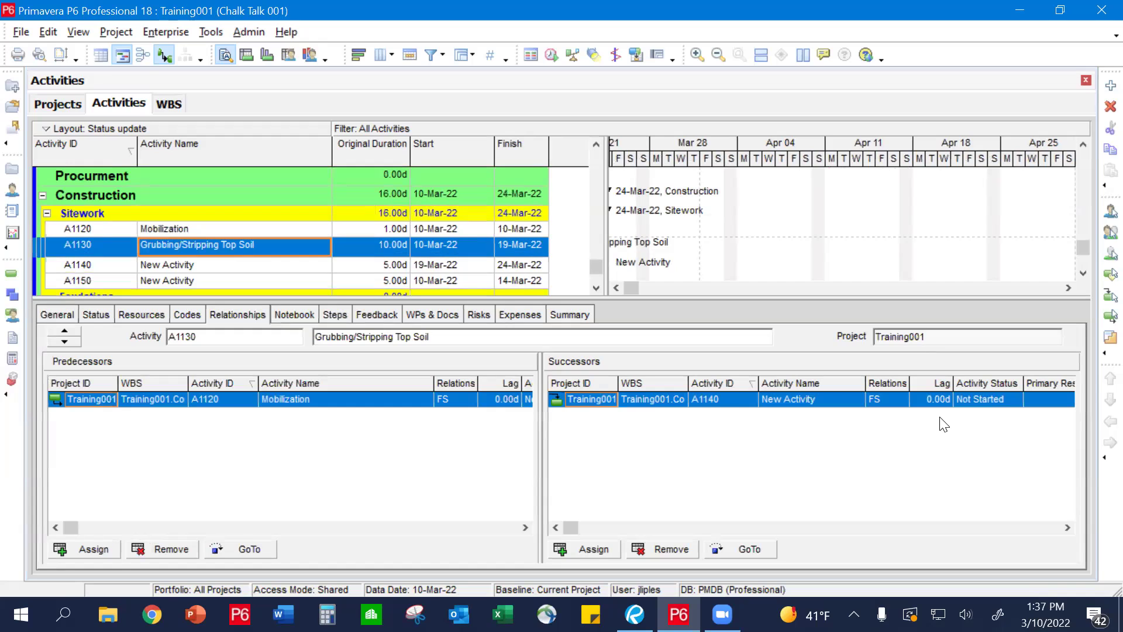
left_click(932, 399)
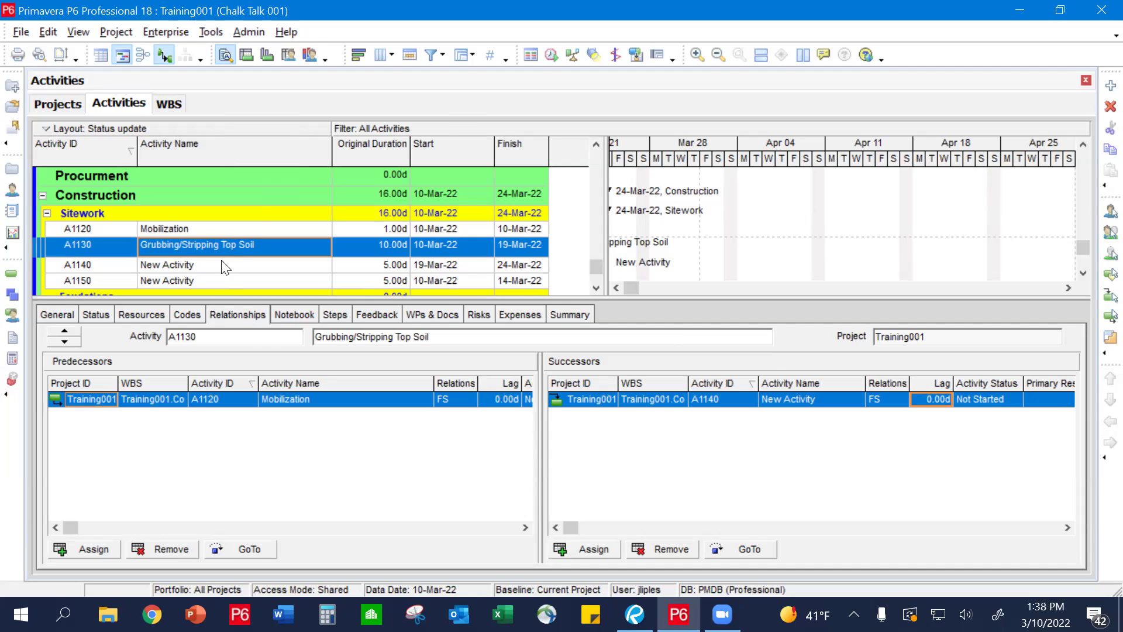
- Browse Grubbing/Stripping Top Soil's detail tabs, ending on Status: 10 days remaining, 35 days float
left_click(141, 315)
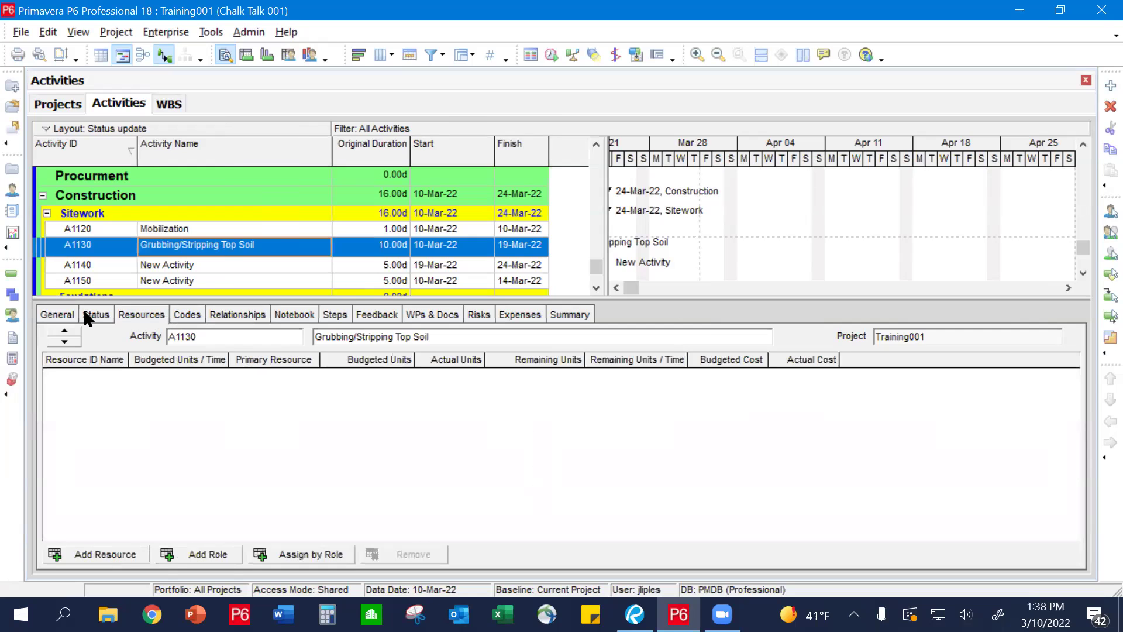
left_click(89, 316)
left_click(69, 316)
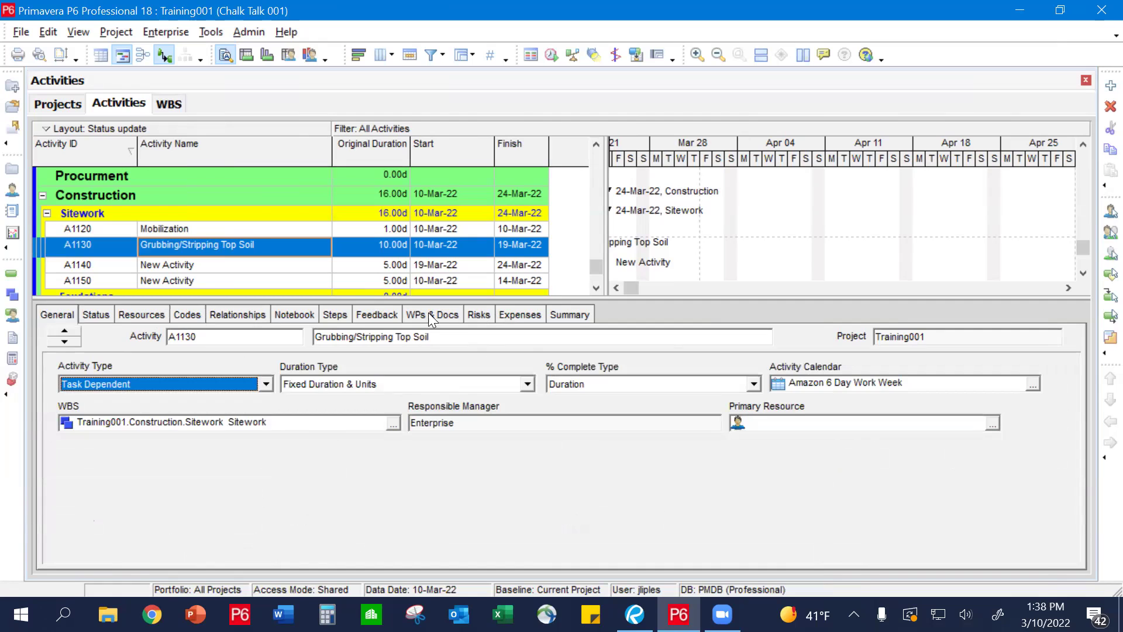
left_click(281, 315)
left_click(245, 317)
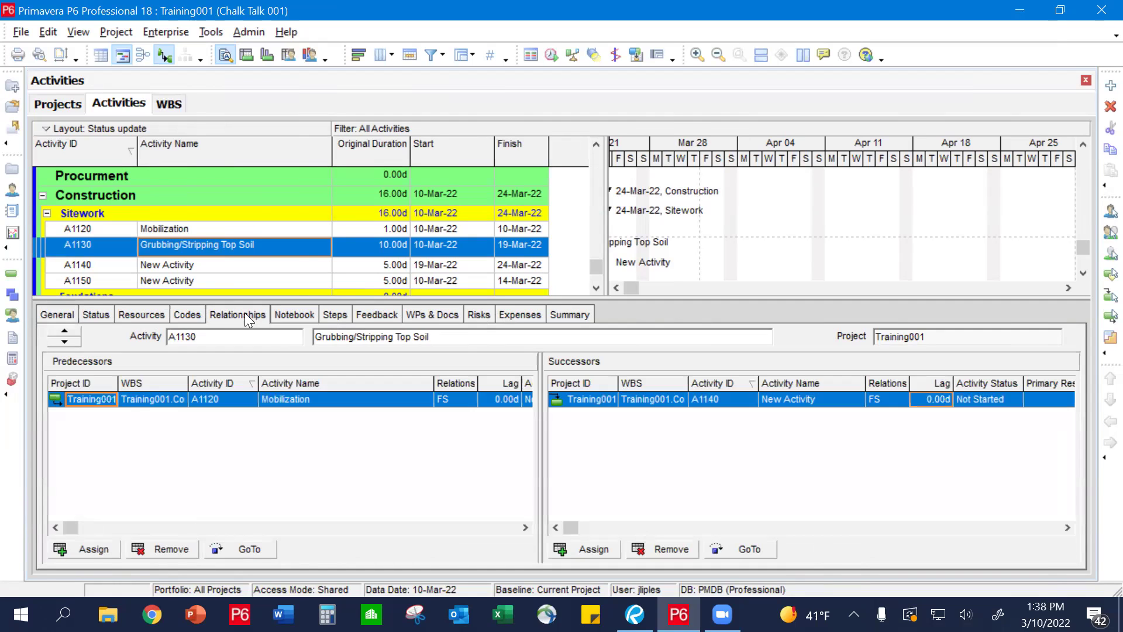
left_click(186, 315)
left_click(131, 316)
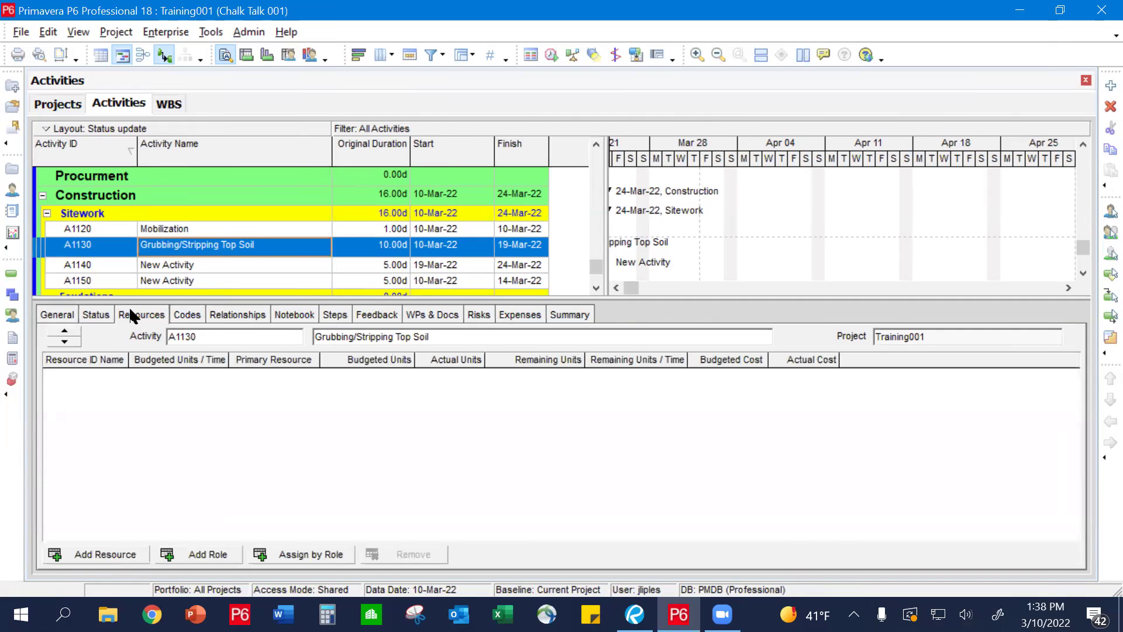
left_click(108, 315)
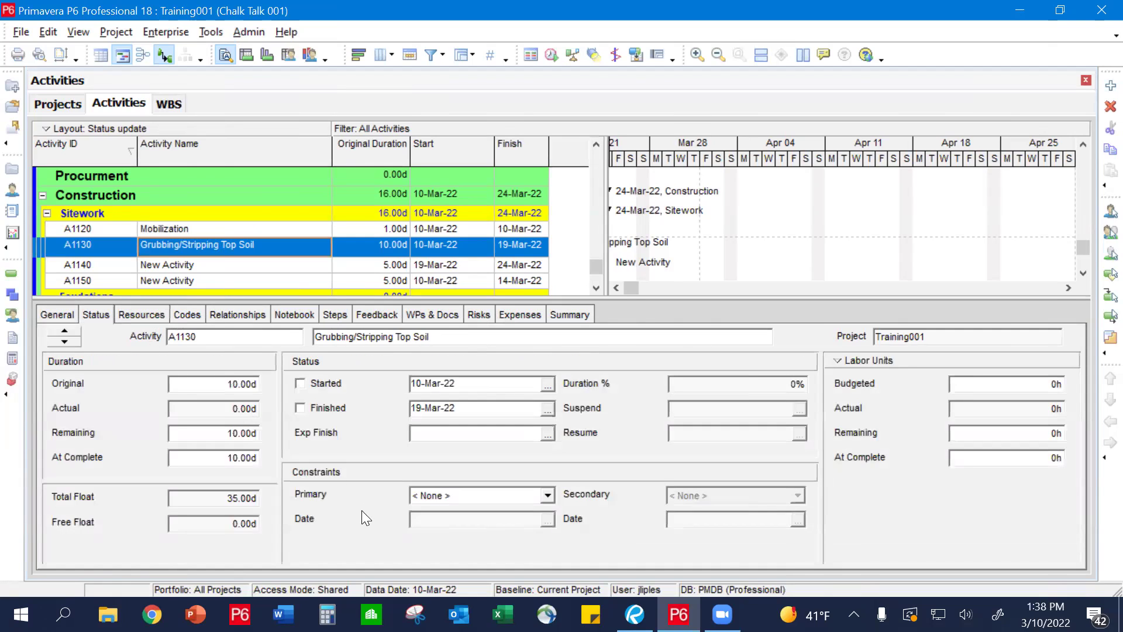
- Check the primary constraint list, keep it at None, and return to the activity's relationships
left_click(549, 496)
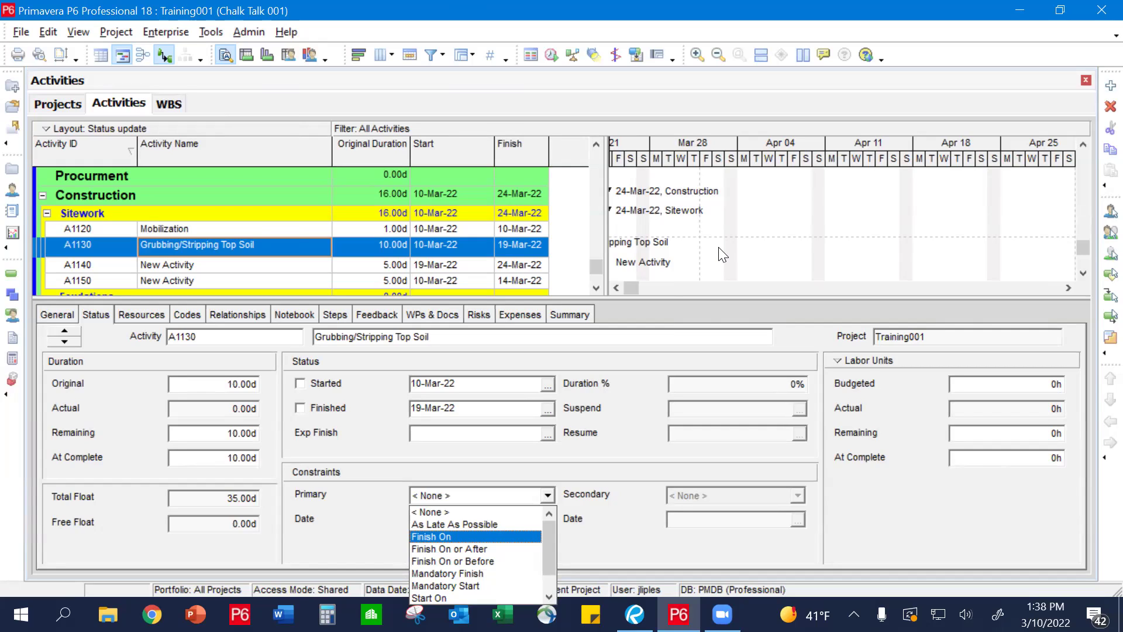
key("Escape")
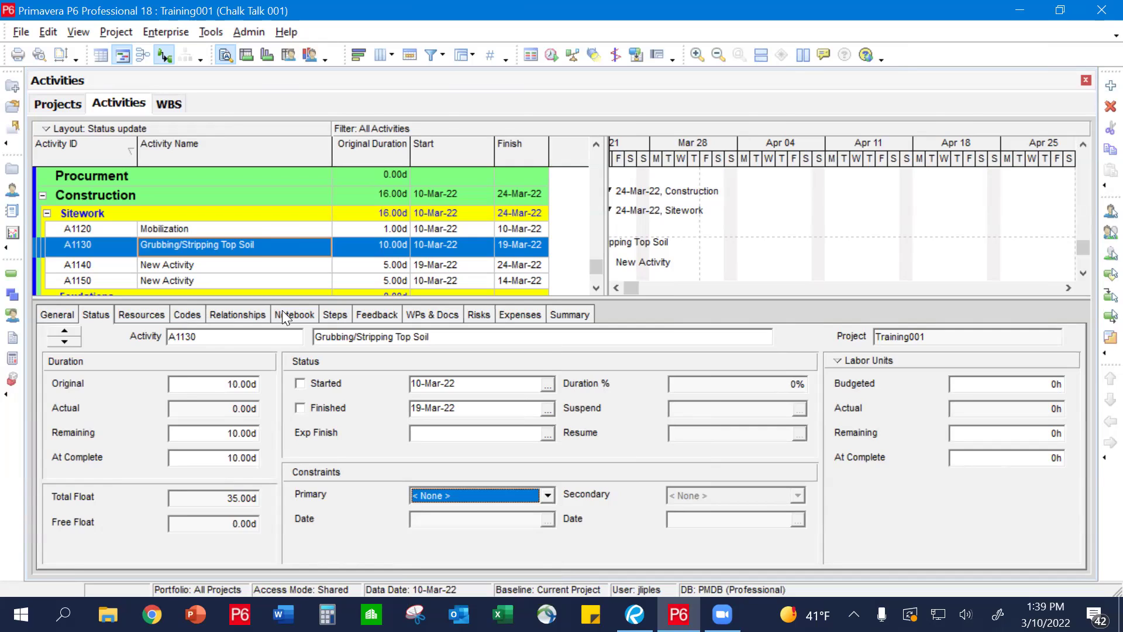
left_click(252, 315)
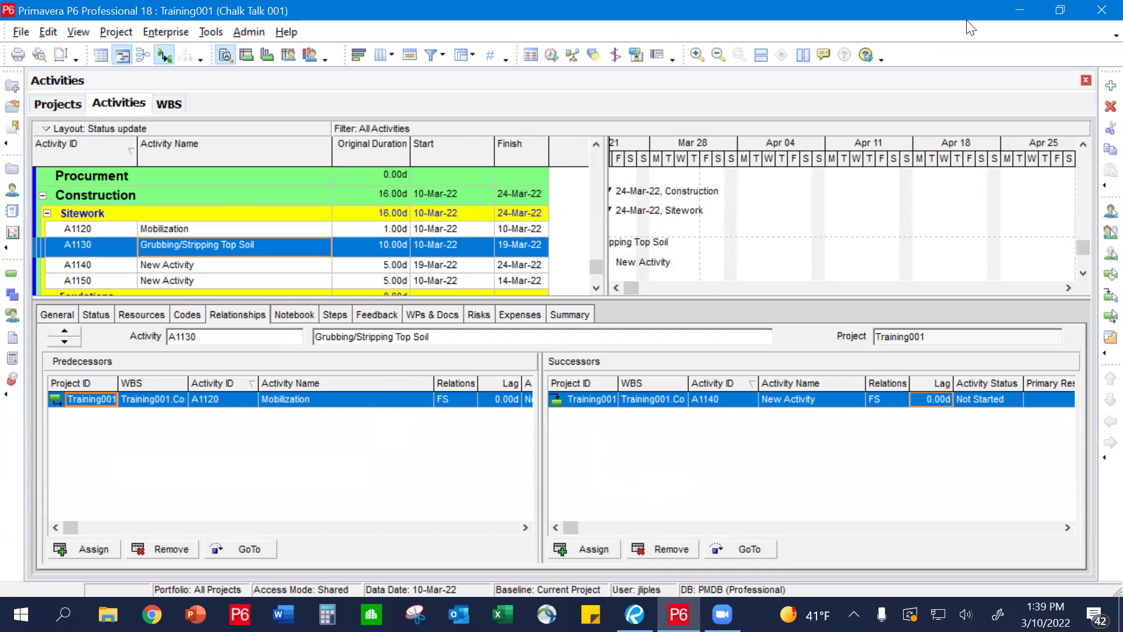
- Minimize Primavera P6 so the Windows desktop shows
left_click(1013, 8)
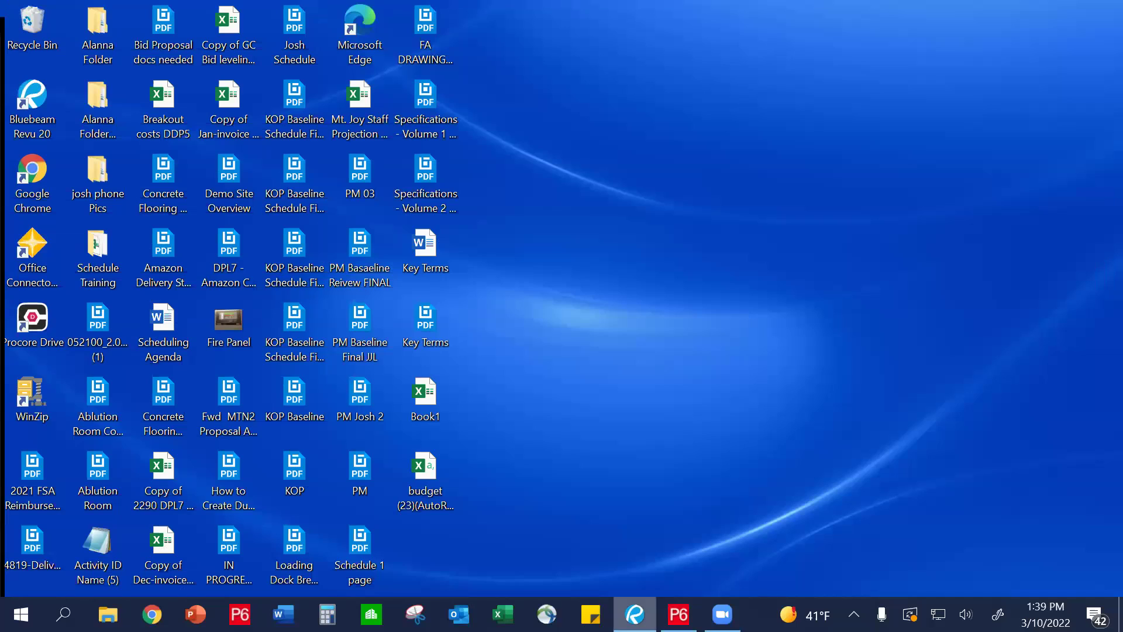